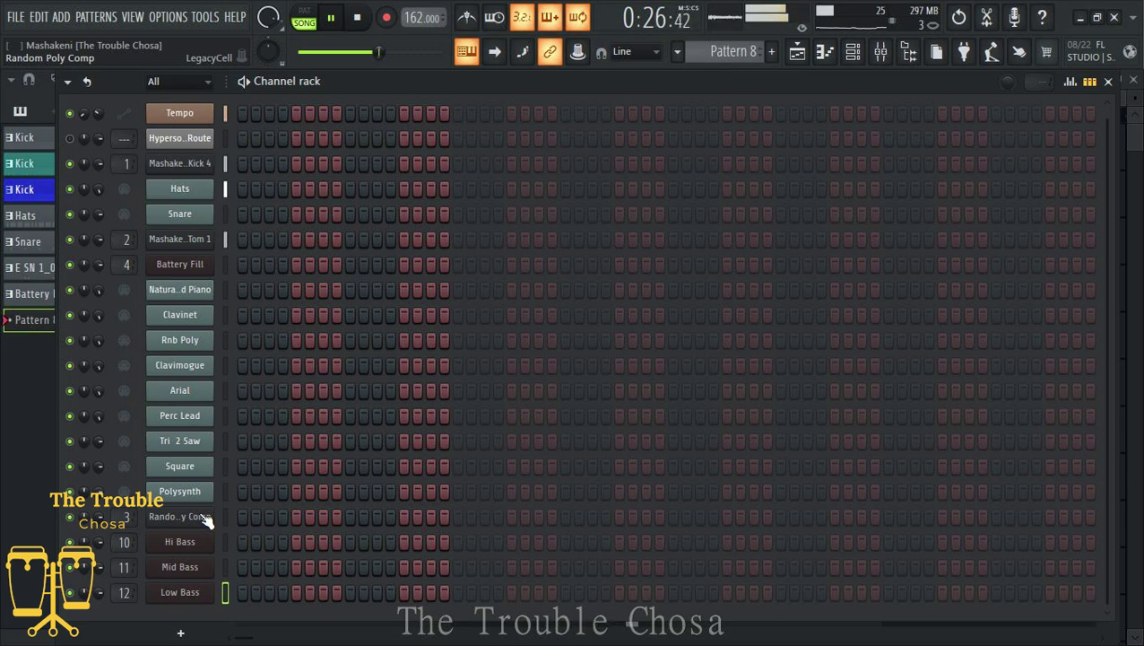
# Step: Open the Natural Grand Piano channel in the piano roll and add two short C#5 and F#4 chords in bar 1
pyautogui.rightClick(188, 290)
pyautogui.click(252, 289)
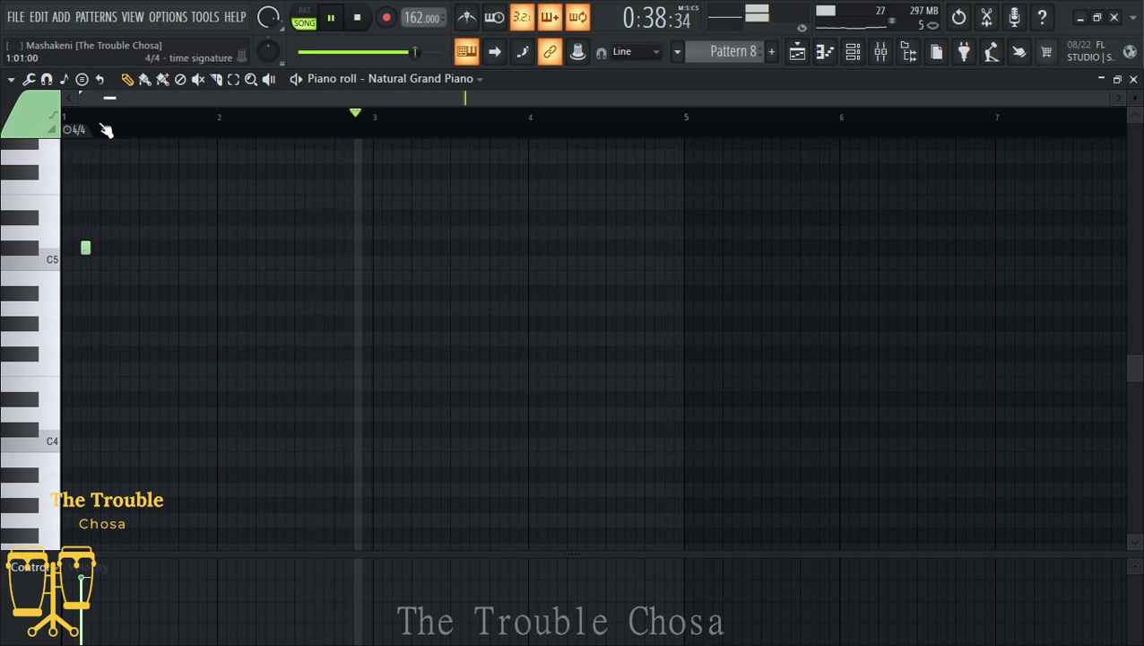
pyautogui.scroll(4, 106, 131)
pyautogui.click(160, 248)
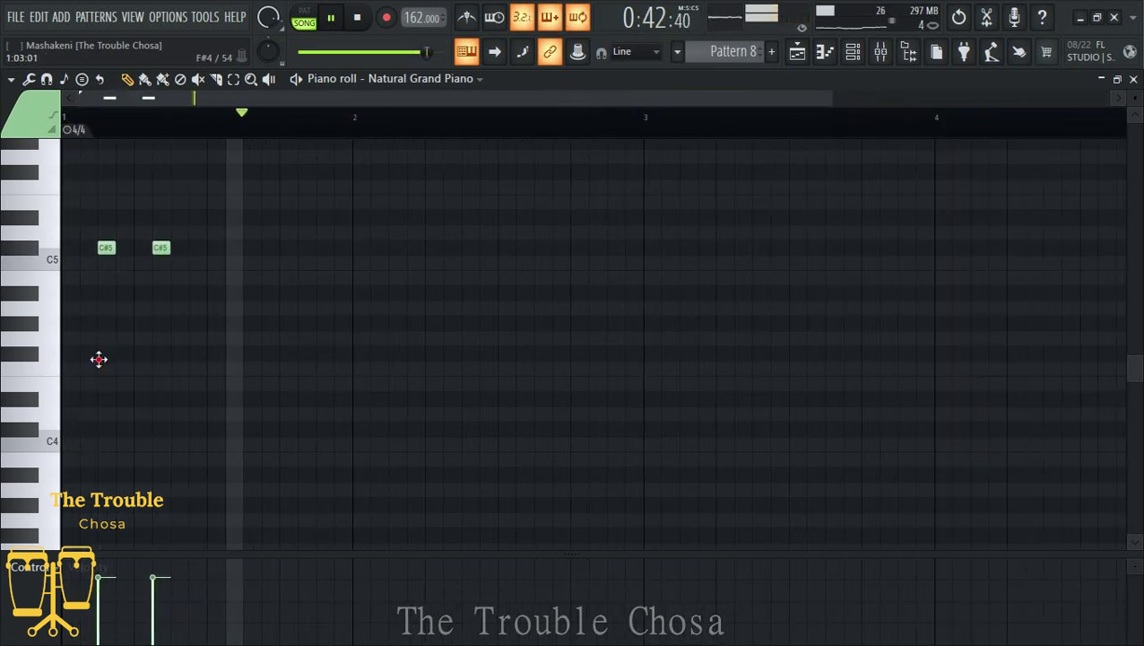
pyautogui.click(106, 353)
pyautogui.click(161, 354)
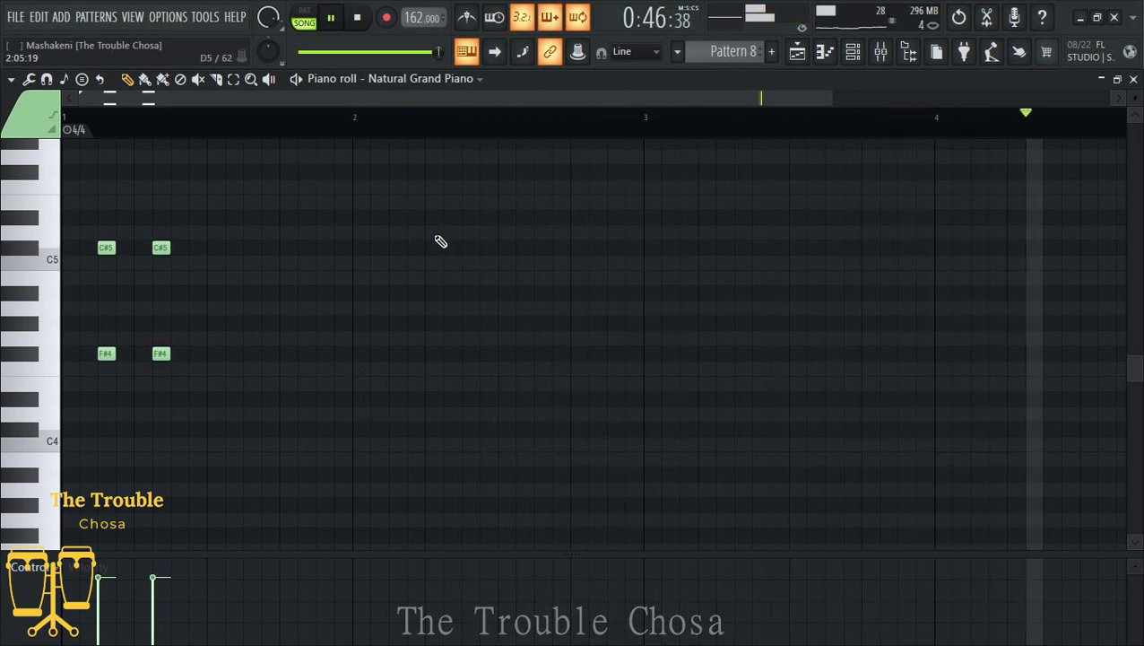
# Step: Add a B4 note followed by a two-note D#5 and B4 chord in bar 2 of the piano part
pyautogui.click(451, 217)
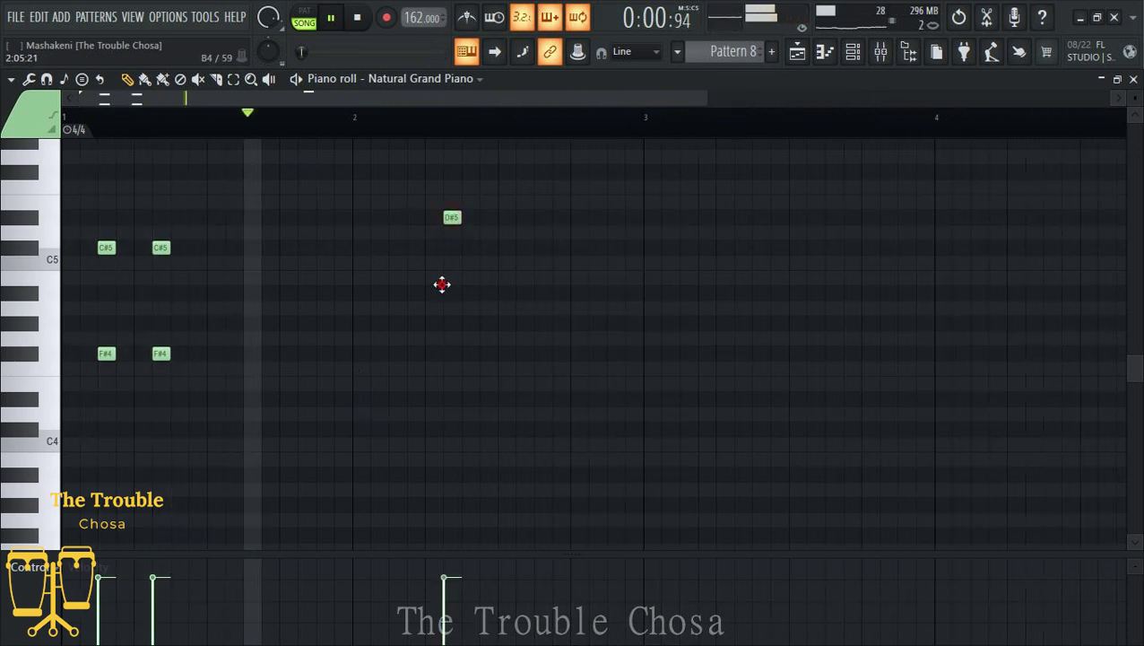
pyautogui.click(450, 278)
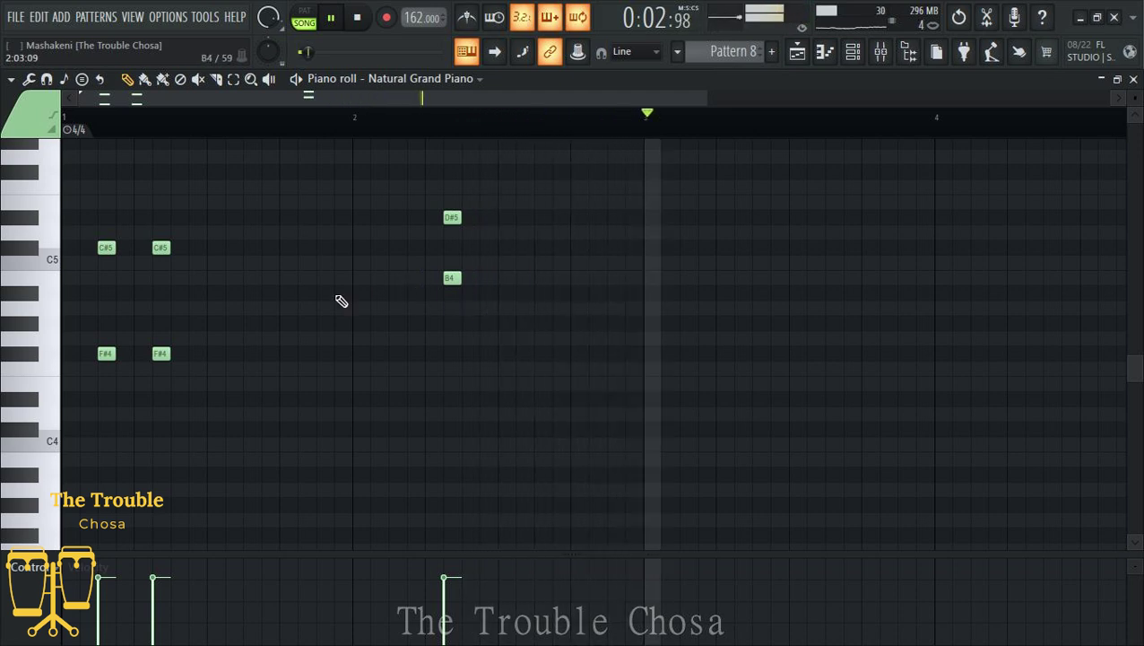
pyautogui.click(402, 279)
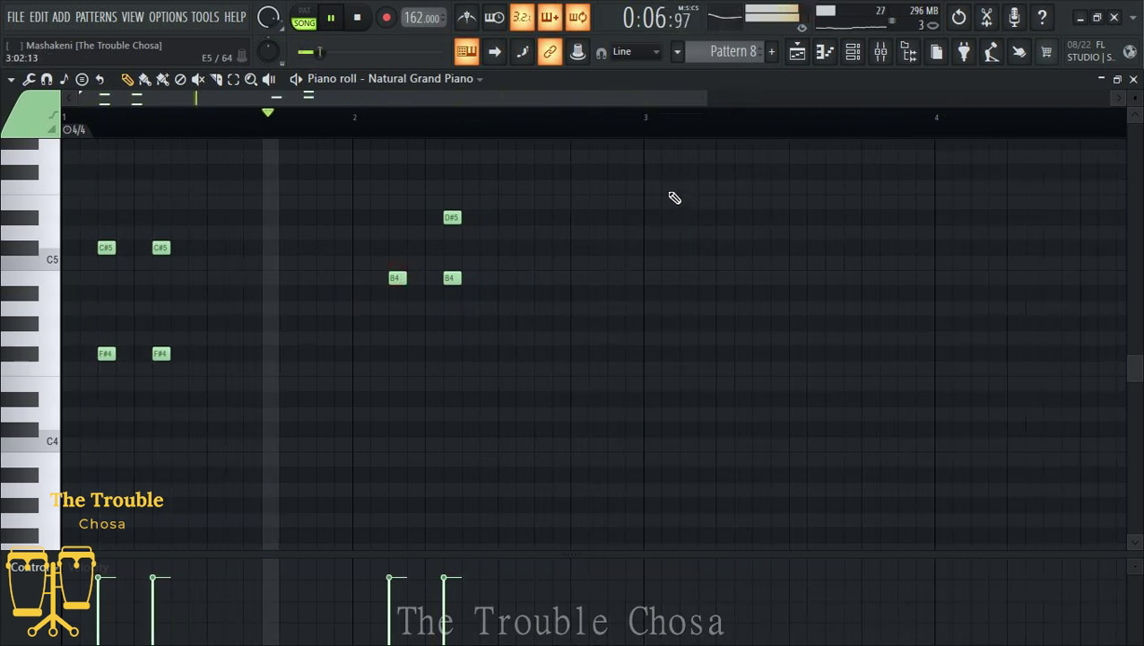
# Step: Add two short F#5 and C#5 chords in bar 3 of the piano part
pyautogui.click(687, 172)
pyautogui.click(742, 172)
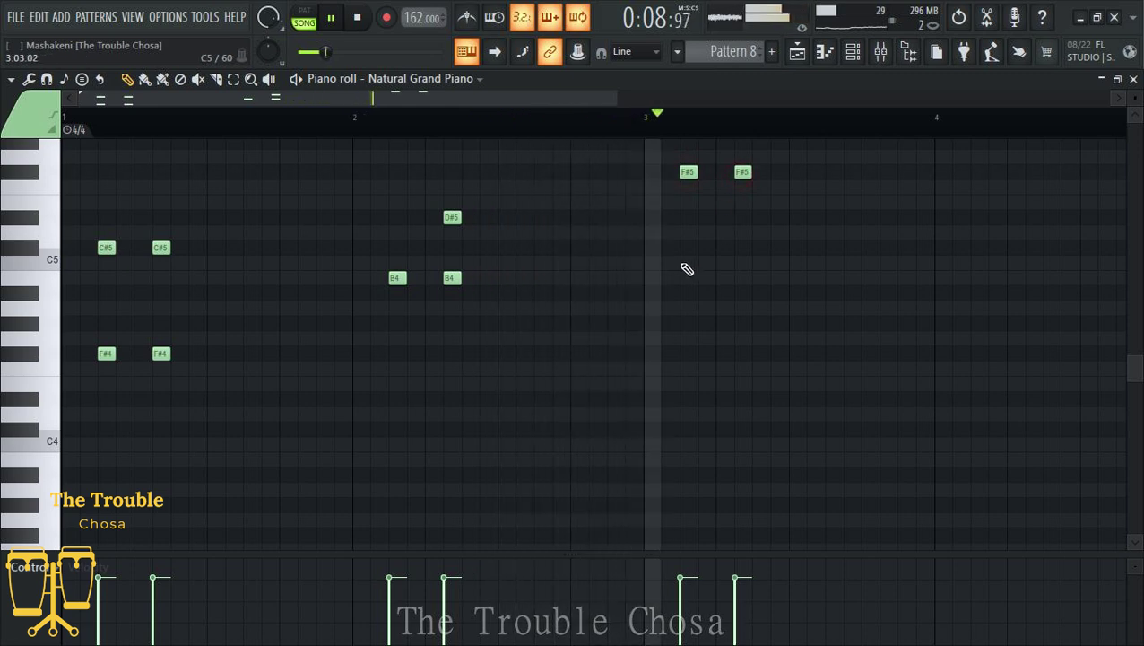
pyautogui.click(688, 248)
pyautogui.click(741, 248)
# Step: Complete bar 4 of the piano part with a C#5 note and an F5 and C#5 chord, and close the piano roll
pyautogui.scroll(-3, 748, 133)
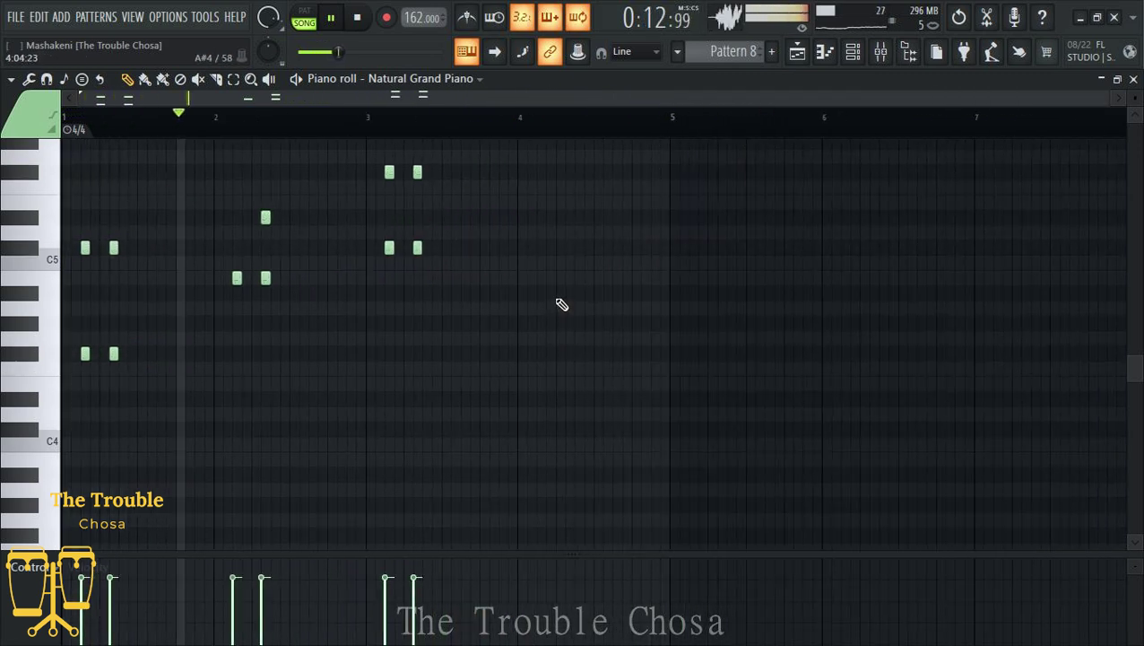
pyautogui.click(541, 249)
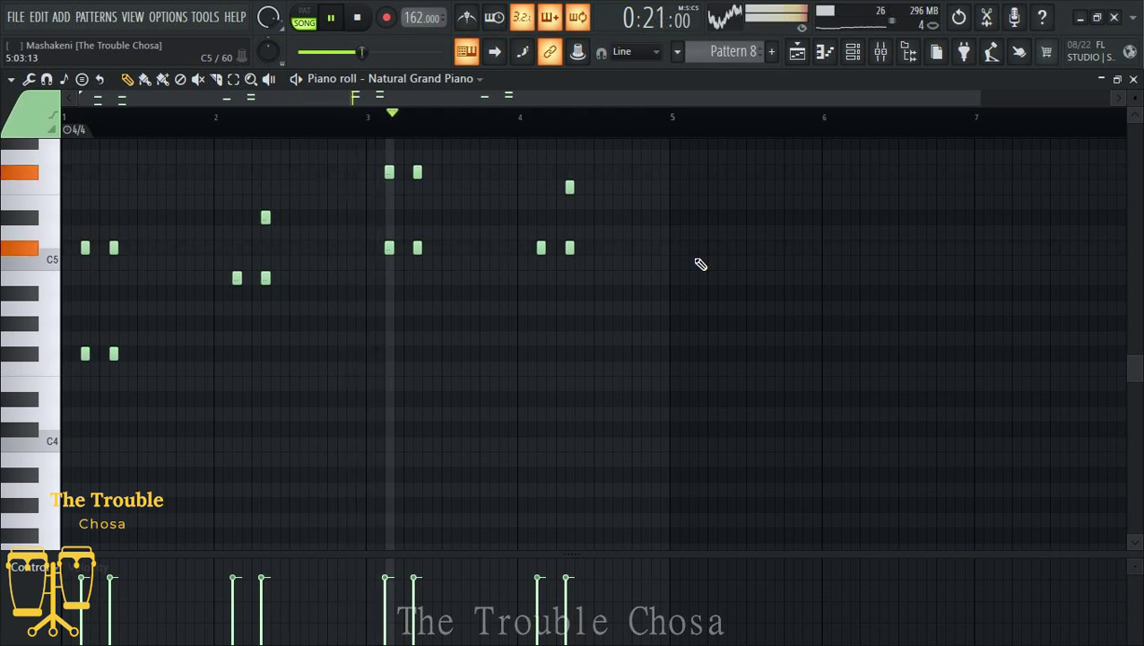
pyautogui.click(1134, 79)
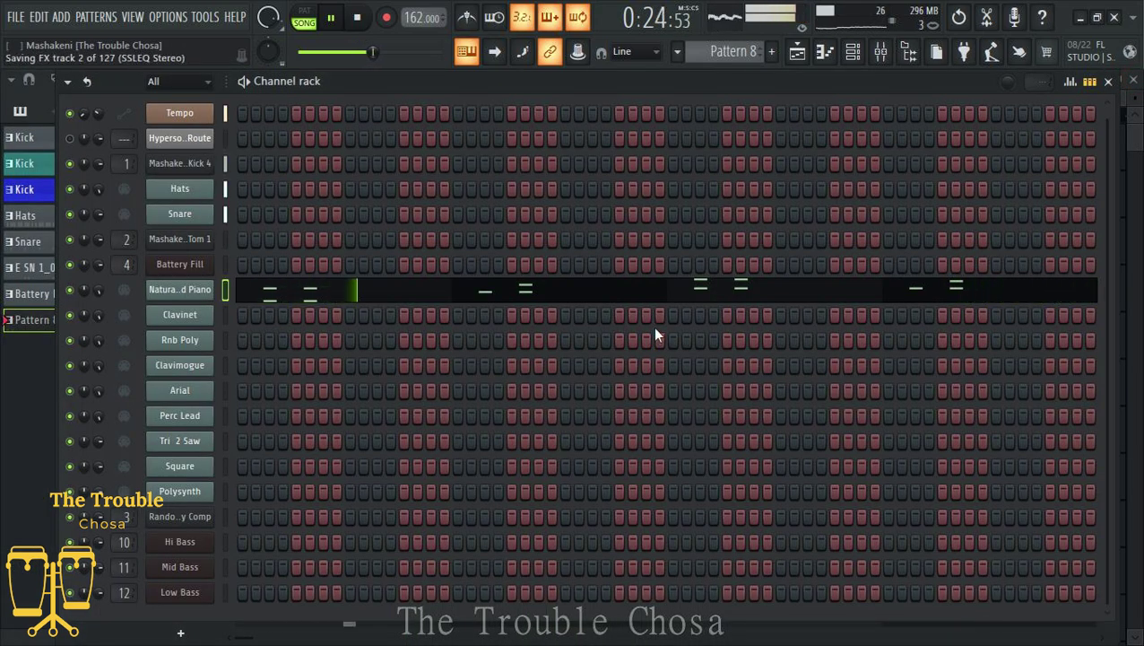
# Step: Program the Clavinet with chords starting bars 1 to 4: C#5/F#4, D#5/F#4, F#5/C#5 and C#5/G#4, and close its piano roll
pyautogui.rightClick(175, 315)
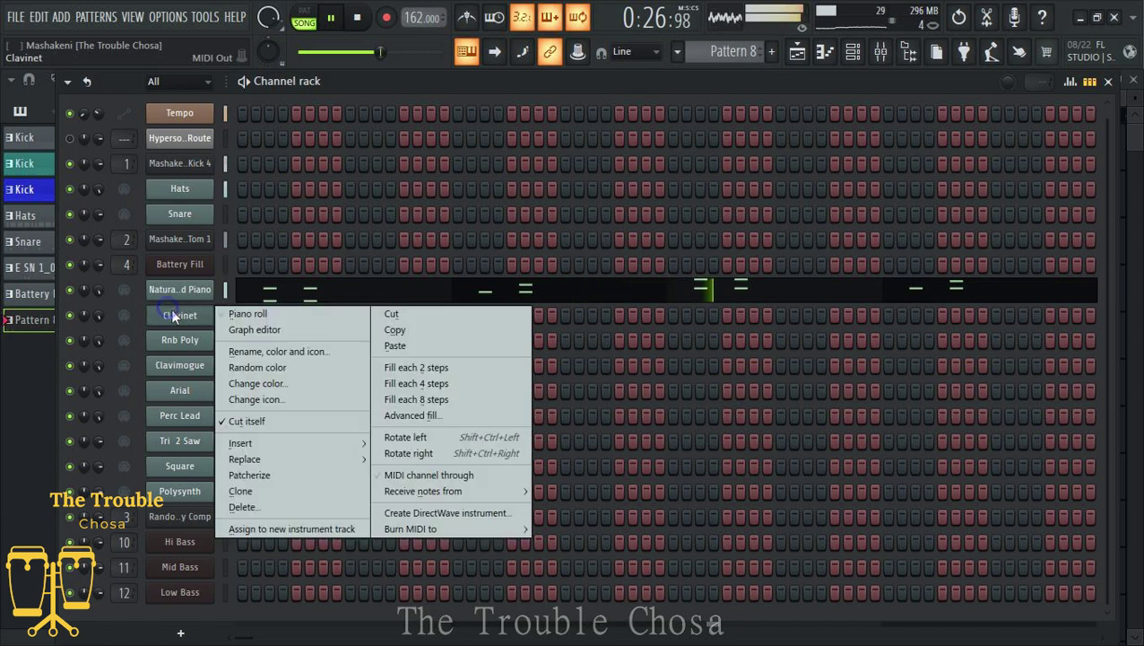
pyautogui.click(251, 314)
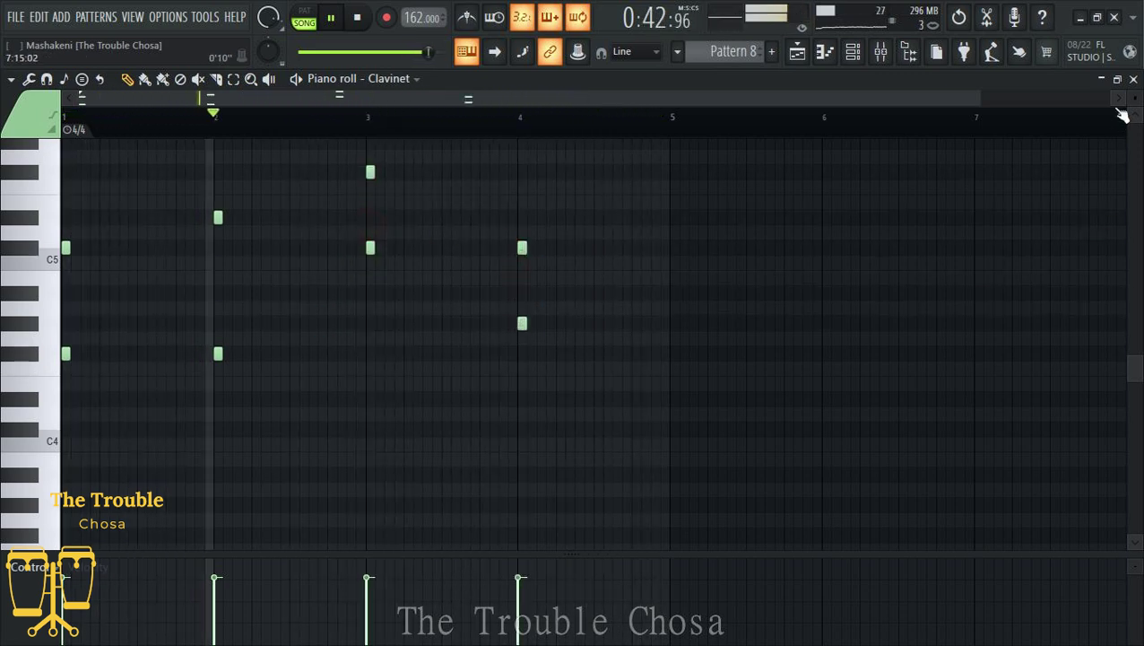
pyautogui.click(1133, 79)
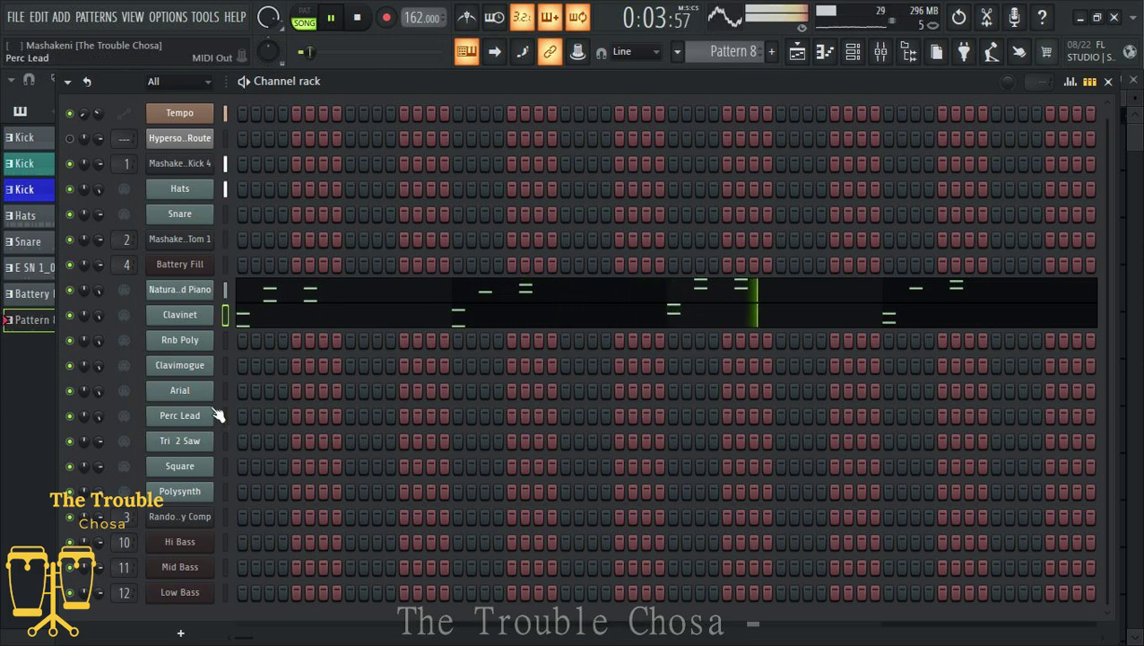
# Step: Program the Rnb Poly phrase in late bar 1: F#5/C#5, A#5 with a longer C#5, A#4, and F#4 starting bar 2
pyautogui.rightClick(179, 338)
pyautogui.click(261, 339)
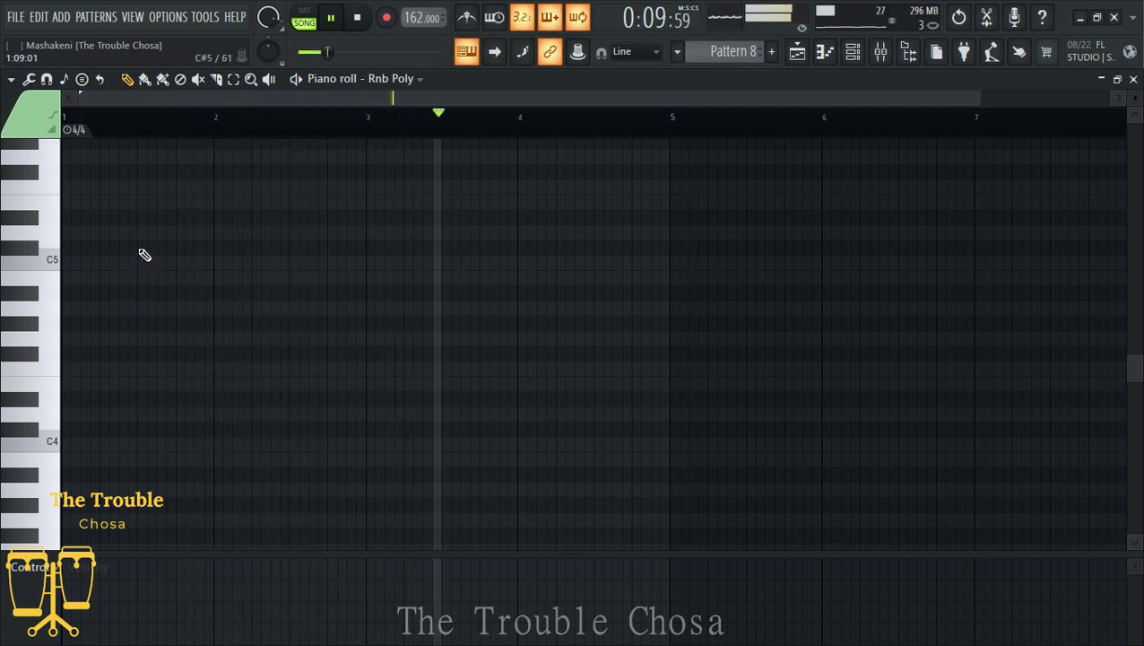
pyautogui.scroll(3, 149, 357)
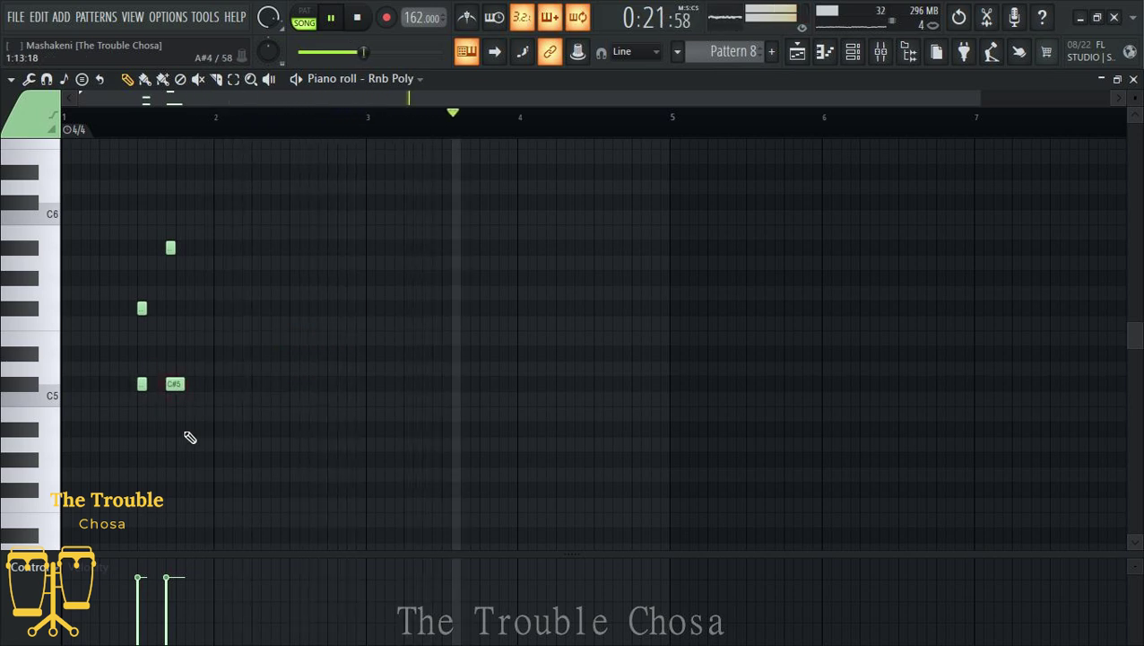
pyautogui.scroll(2, 128, 117)
pyautogui.moveTo(164, 116); pyautogui.dragTo(106, 118)
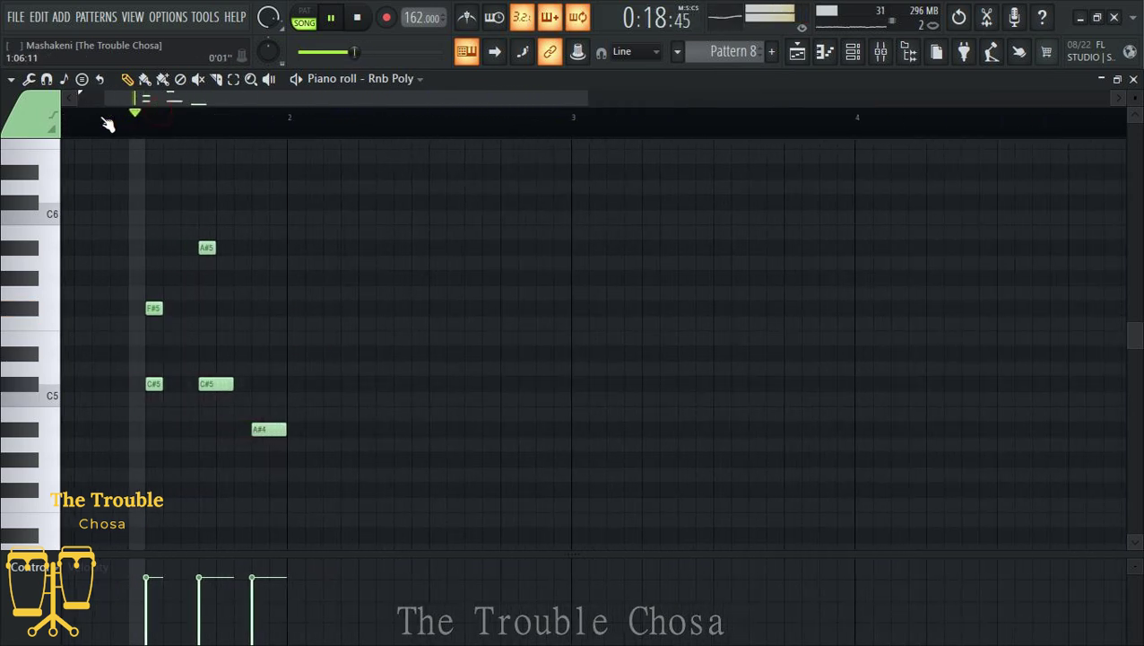
pyautogui.scroll(-1, 204, 115)
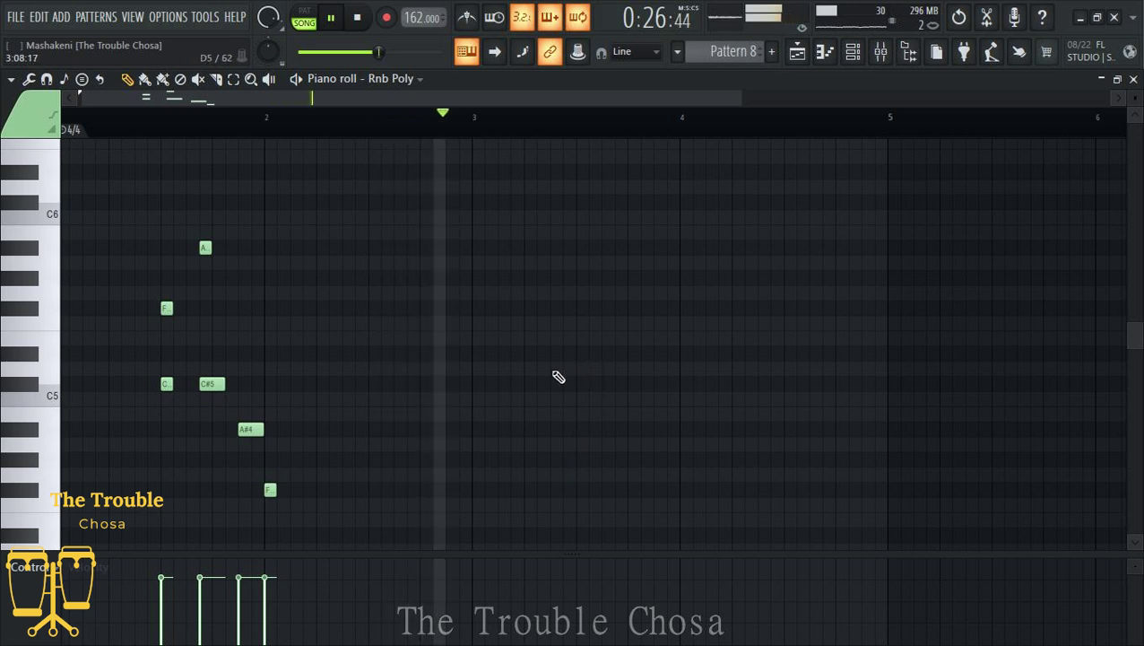
# Step: Build a chord of A#4, C#5 and F#5 halfway through bar 3 of the Rnb Poly part, with the A#4 longer
pyautogui.click(581, 384)
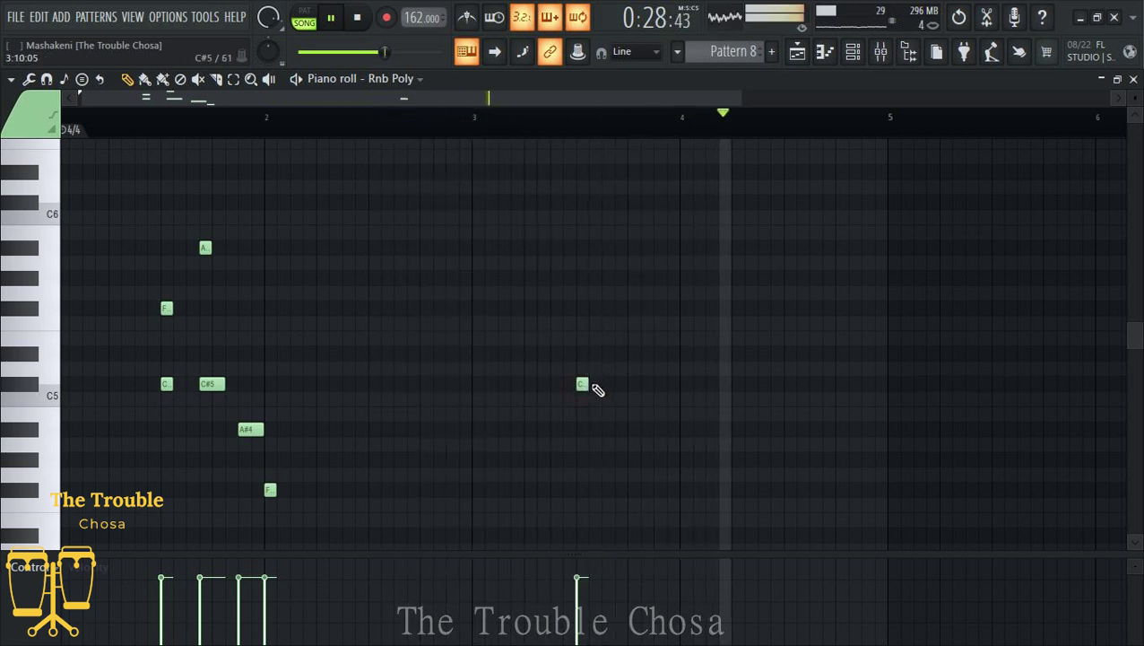
pyautogui.rightClick(583, 386)
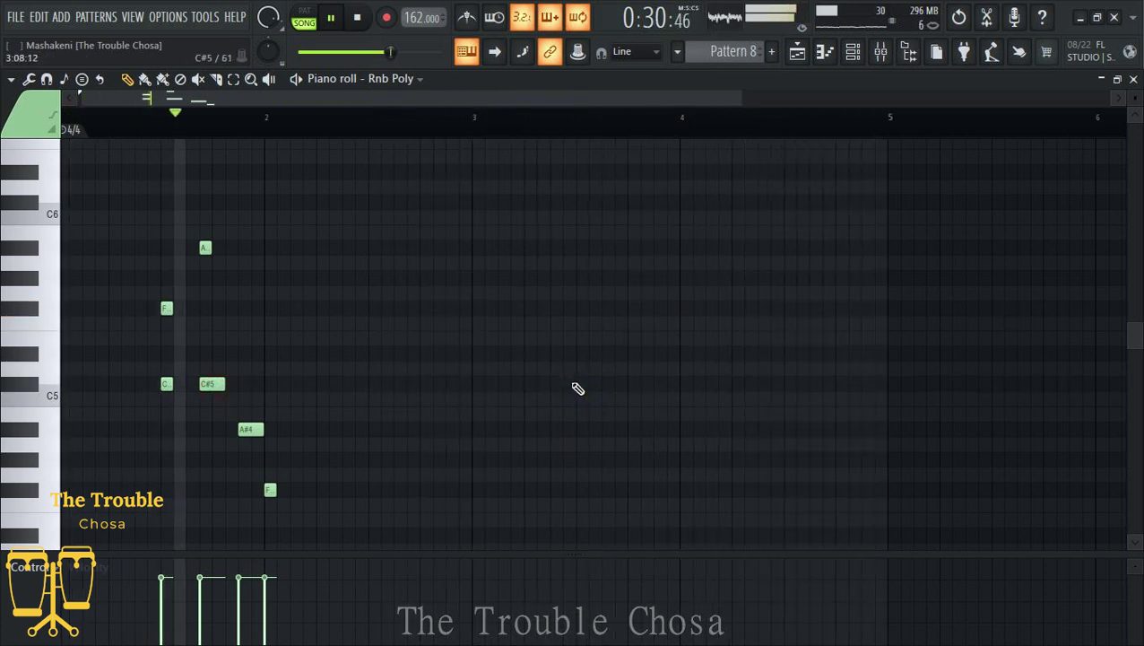
pyautogui.click(580, 384)
pyautogui.click(207, 248)
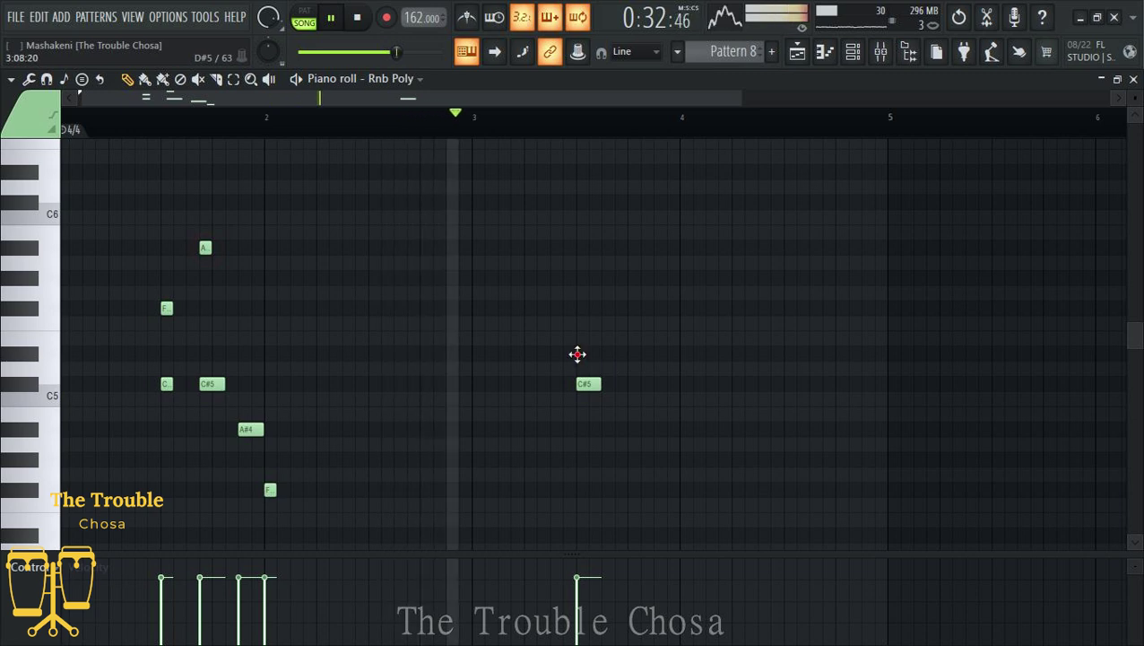
pyautogui.click(582, 354)
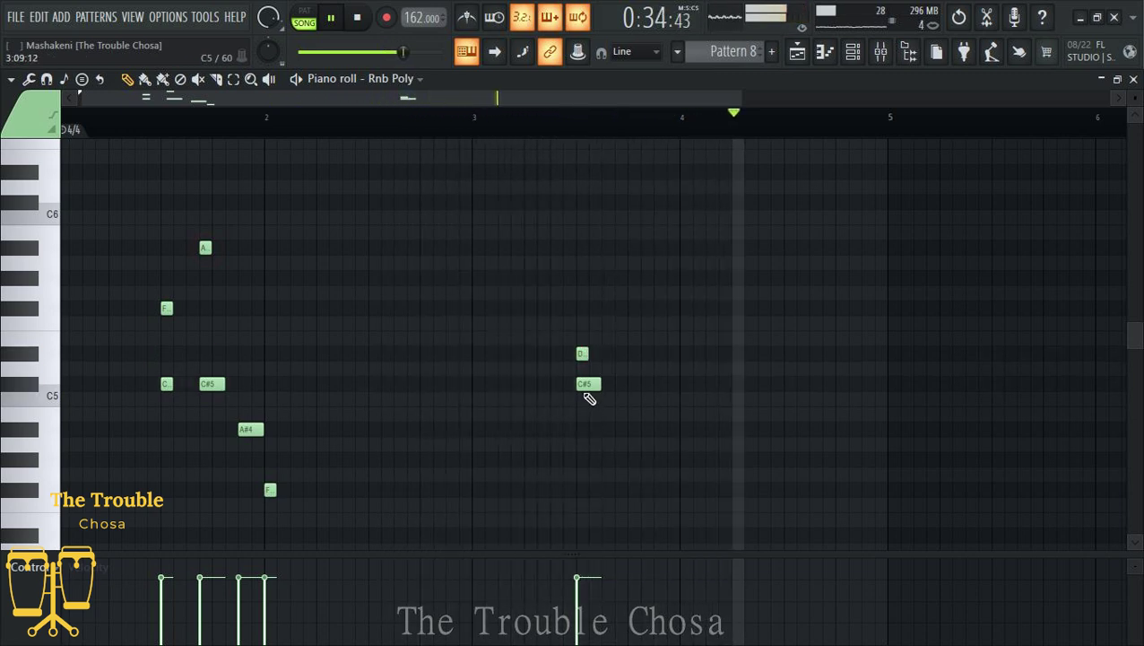
pyautogui.moveTo(585, 388); pyautogui.dragTo(586, 430)
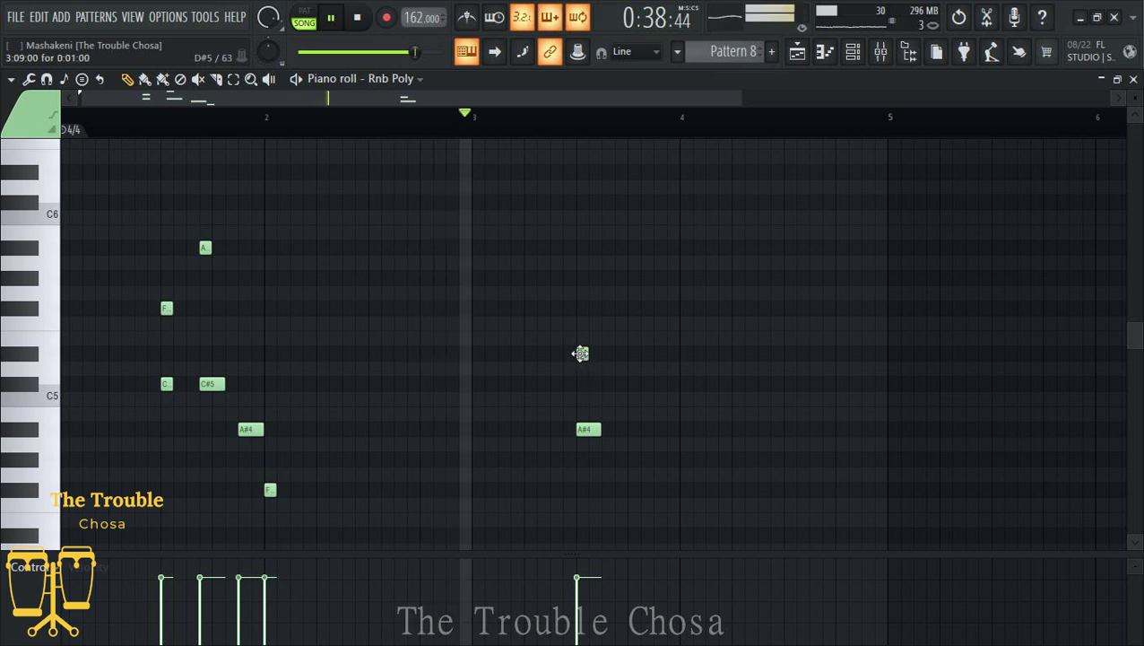
pyautogui.moveTo(582, 353); pyautogui.dragTo(583, 384)
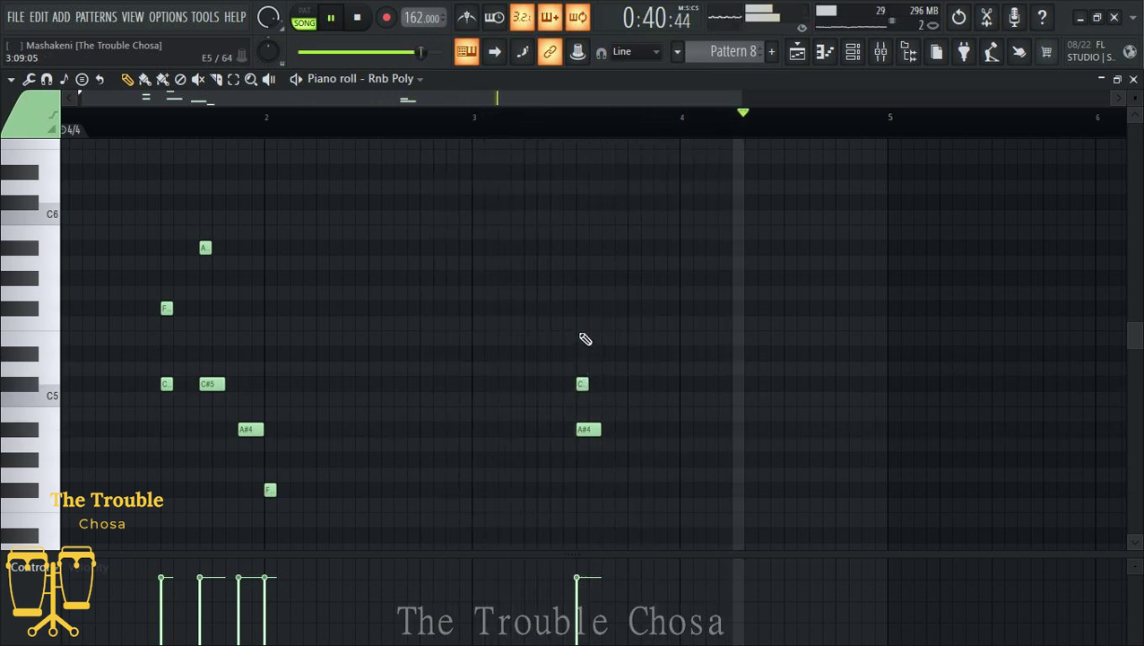
pyautogui.click(583, 307)
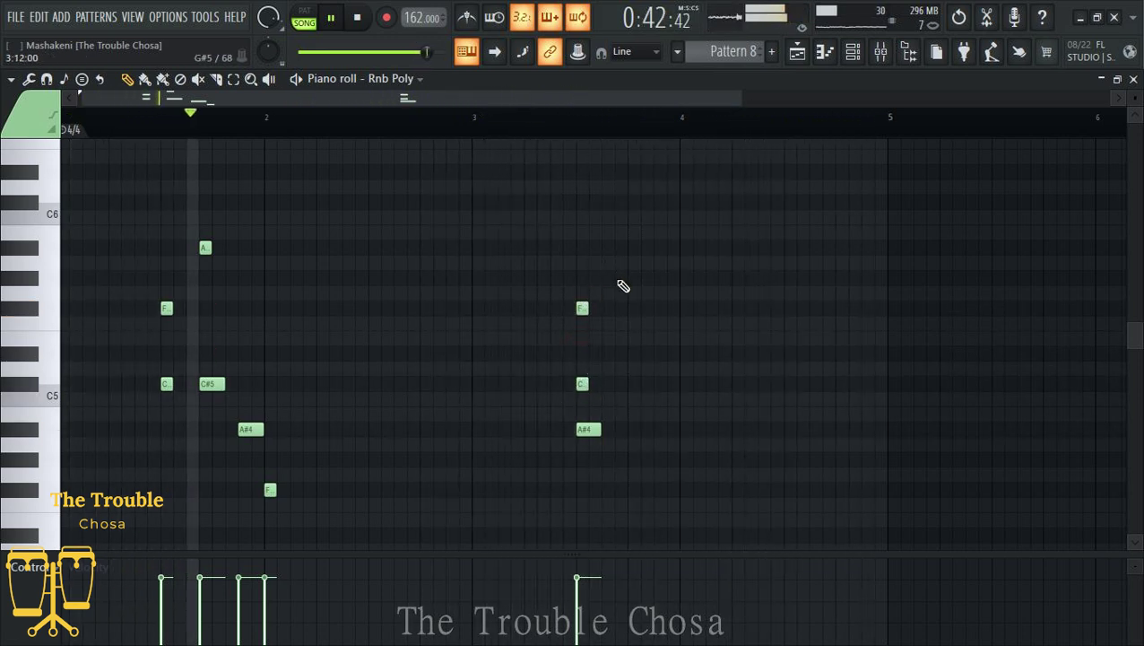
# Step: Continue the Rnb Poly phrase with an A#5, C#5 and F#4 chord, a longer A#4, and G#4 starting bar 4, and close the piano roll
pyautogui.click(620, 247)
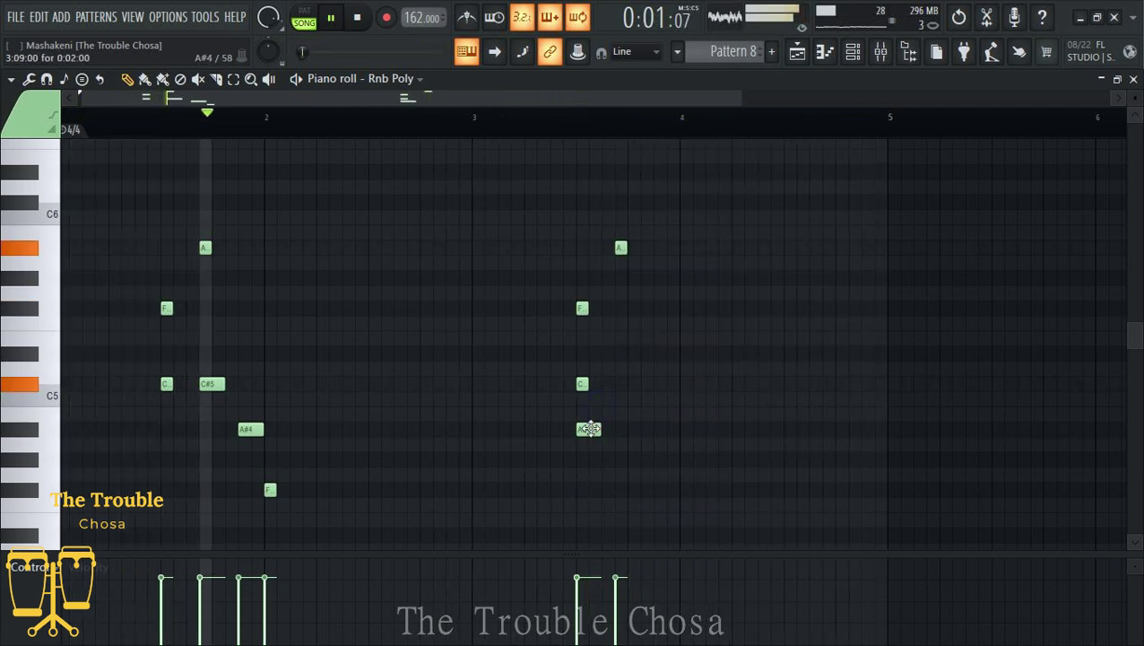
pyautogui.click(624, 384)
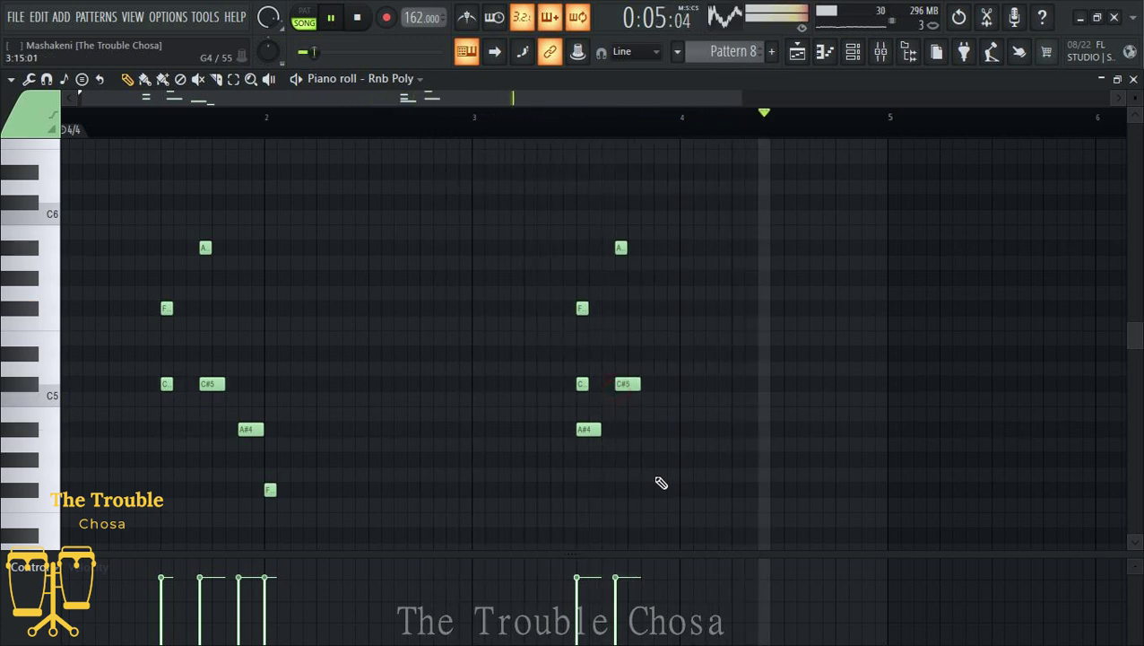
pyautogui.click(657, 430)
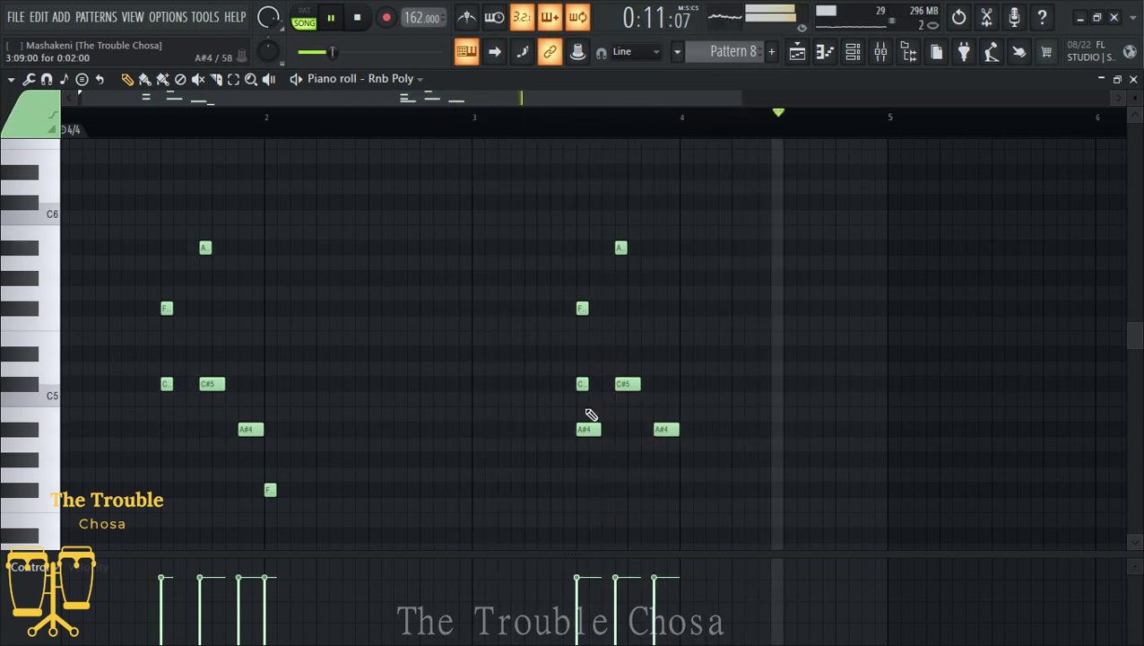
pyautogui.click(684, 461)
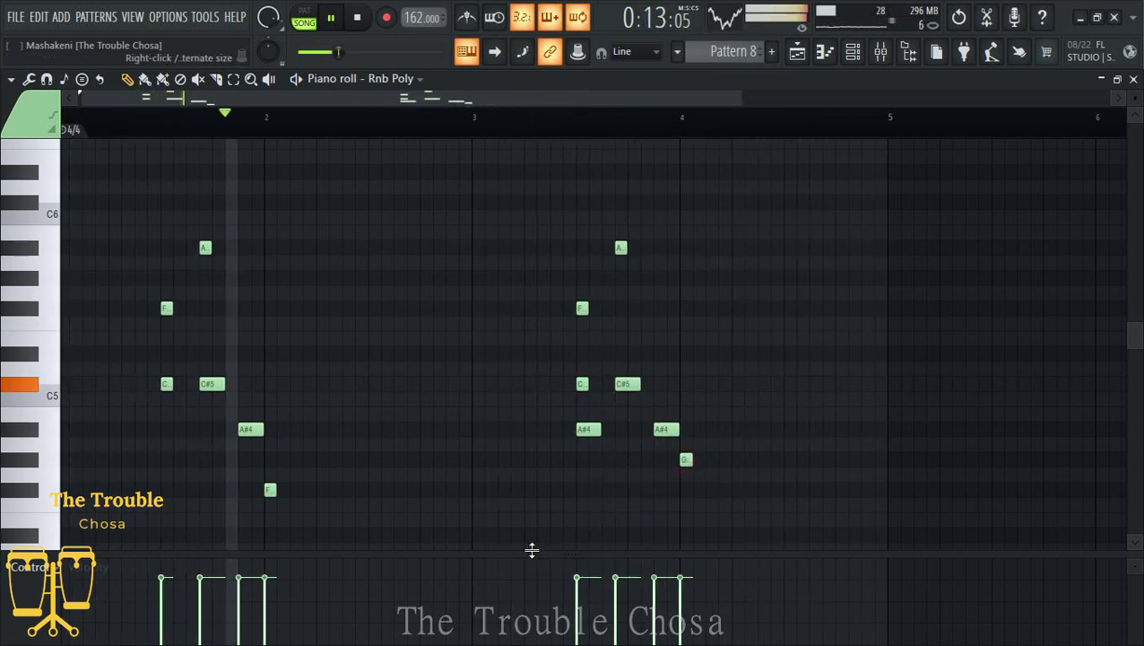
pyautogui.click(617, 492)
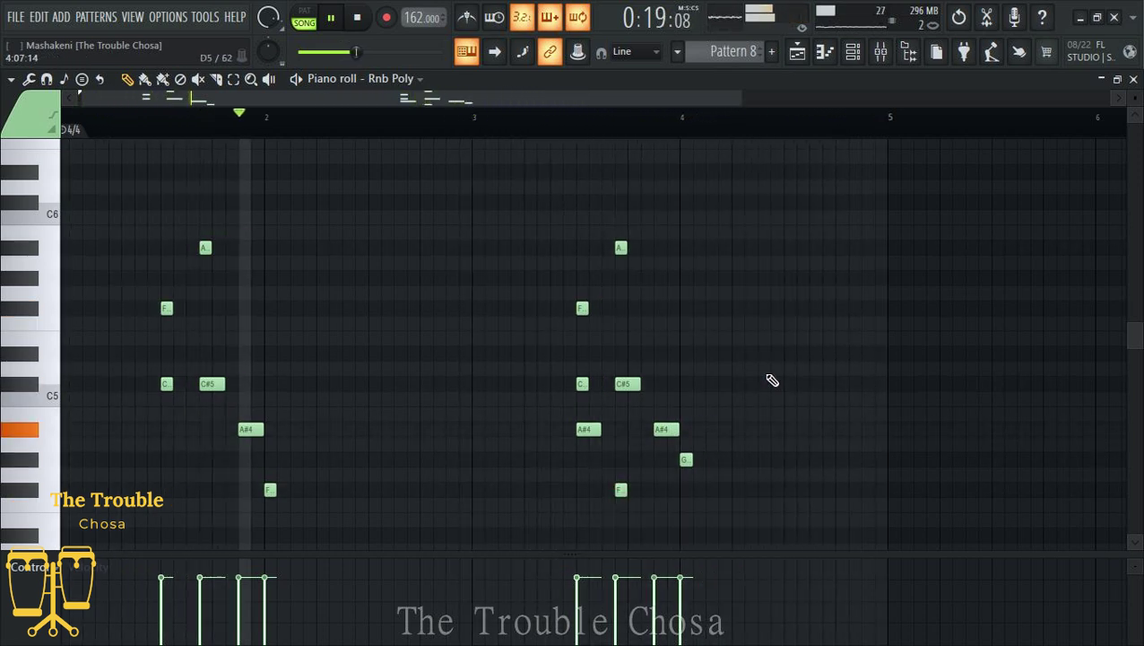
pyautogui.click(1134, 80)
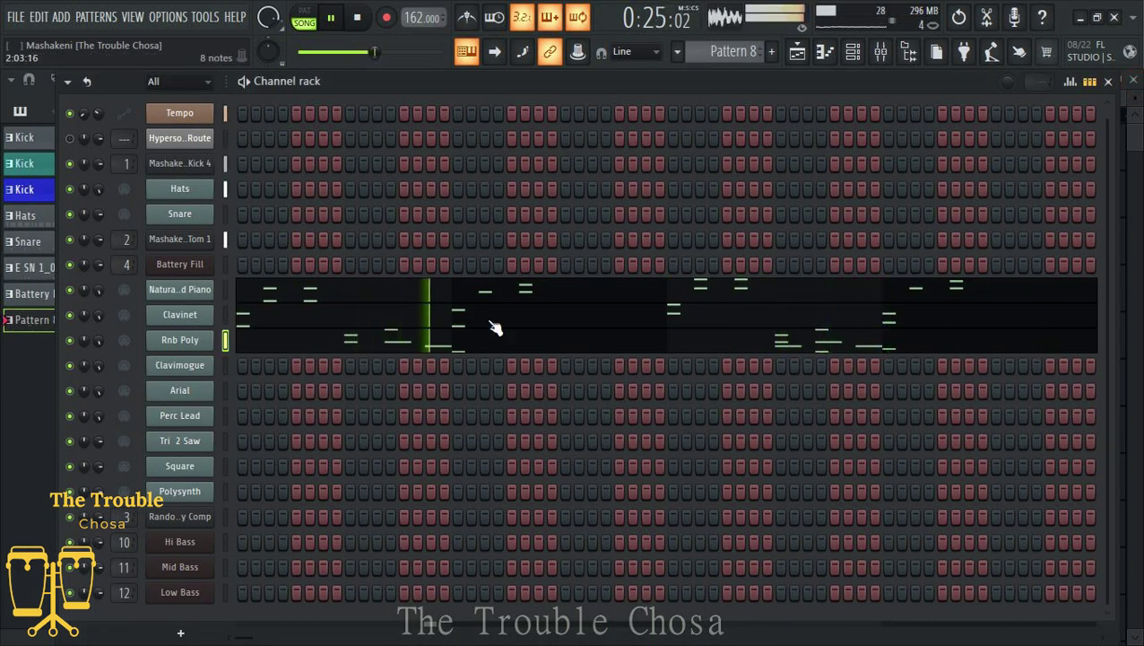
# Step: Open the Clavimogue piano roll and place two-step notes: F#5 starting bar 1, D#5 at step 6 and B4 at step 9 of bar 2
pyautogui.rightClick(208, 361)
pyautogui.click(244, 365)
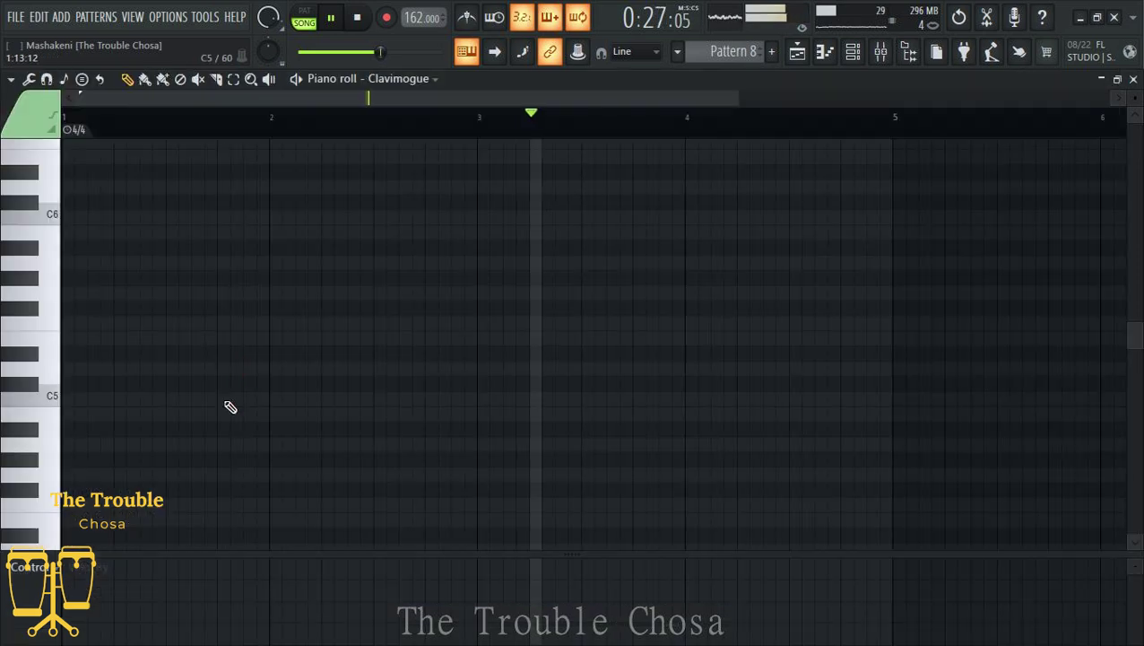
pyautogui.click(65, 308)
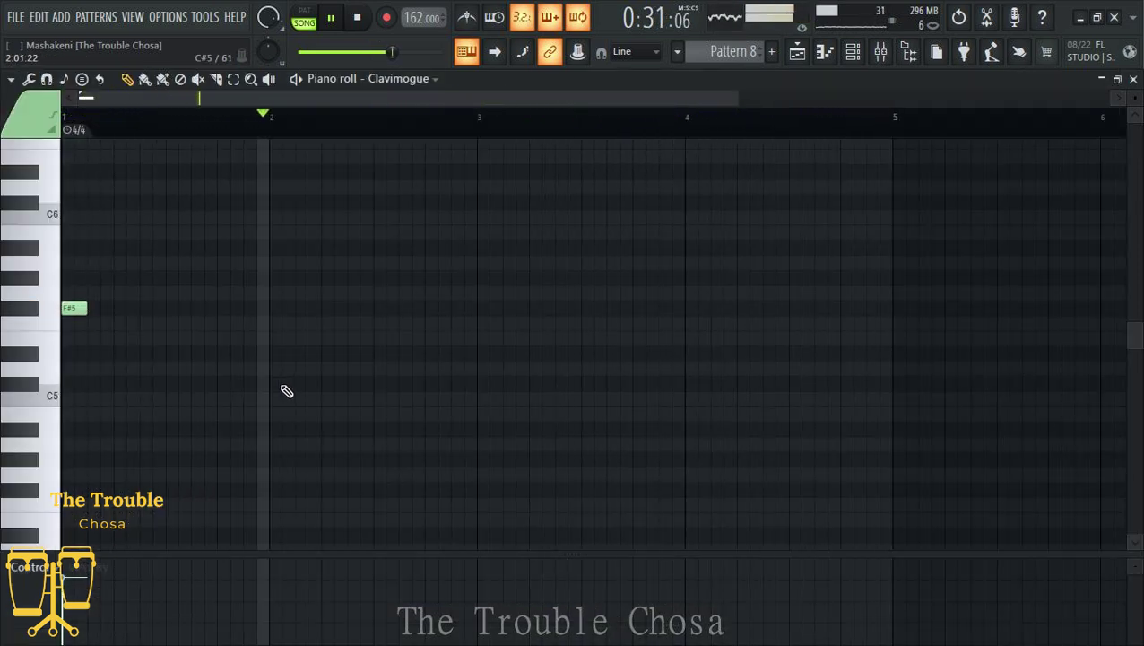
pyautogui.click(302, 354)
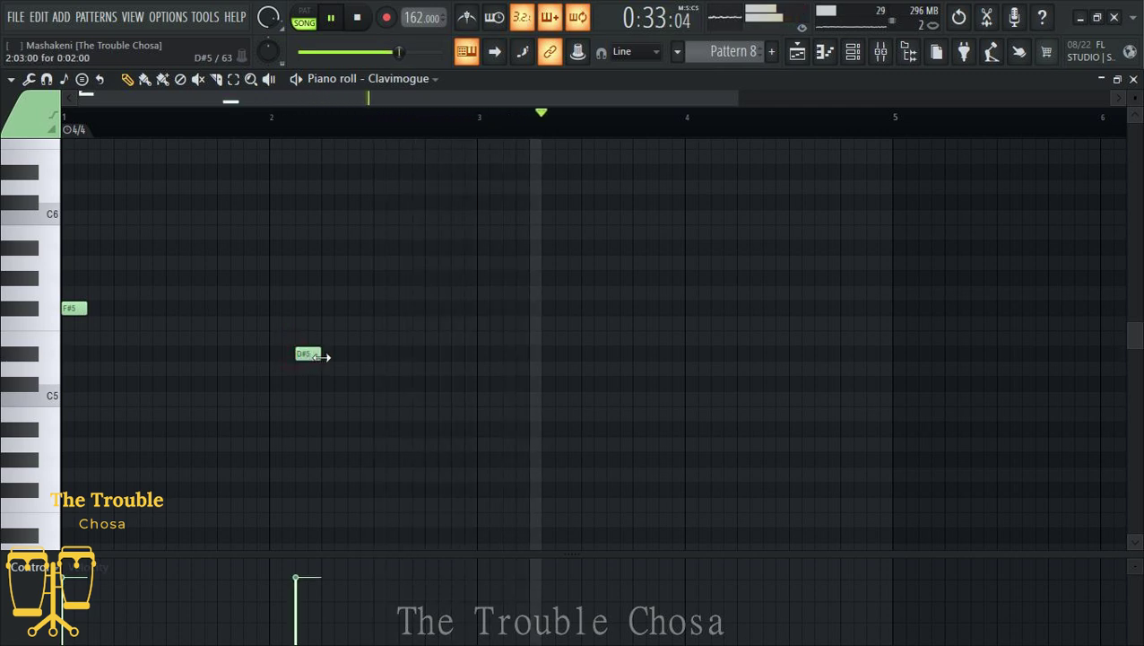
pyautogui.rightClick(305, 355)
pyautogui.click(339, 354)
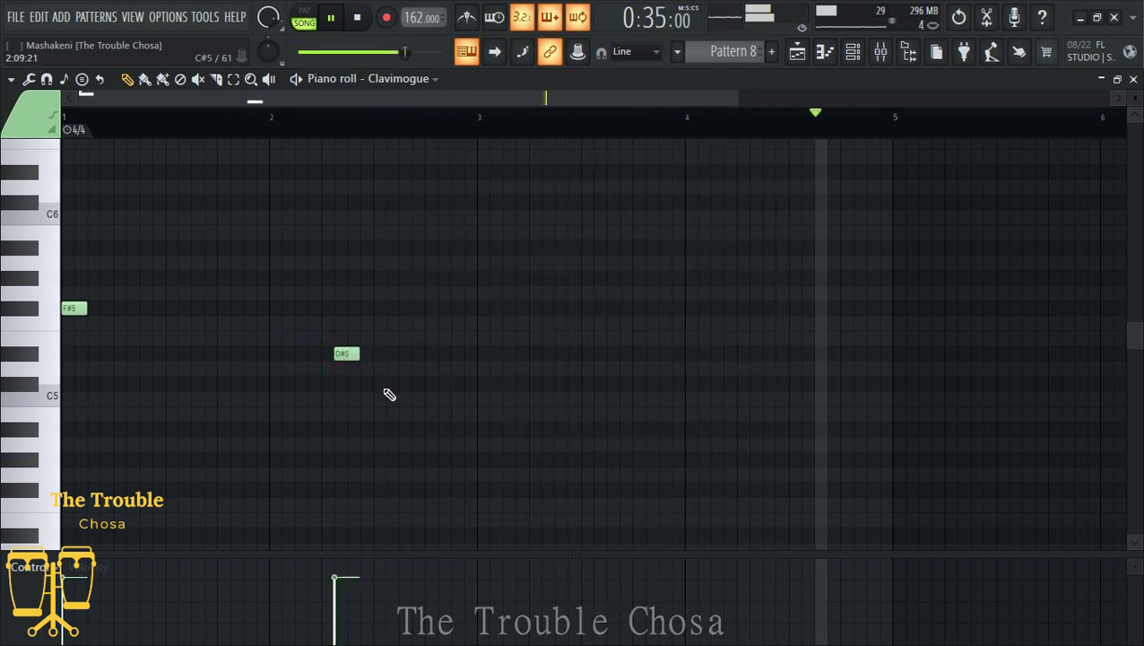
pyautogui.click(378, 415)
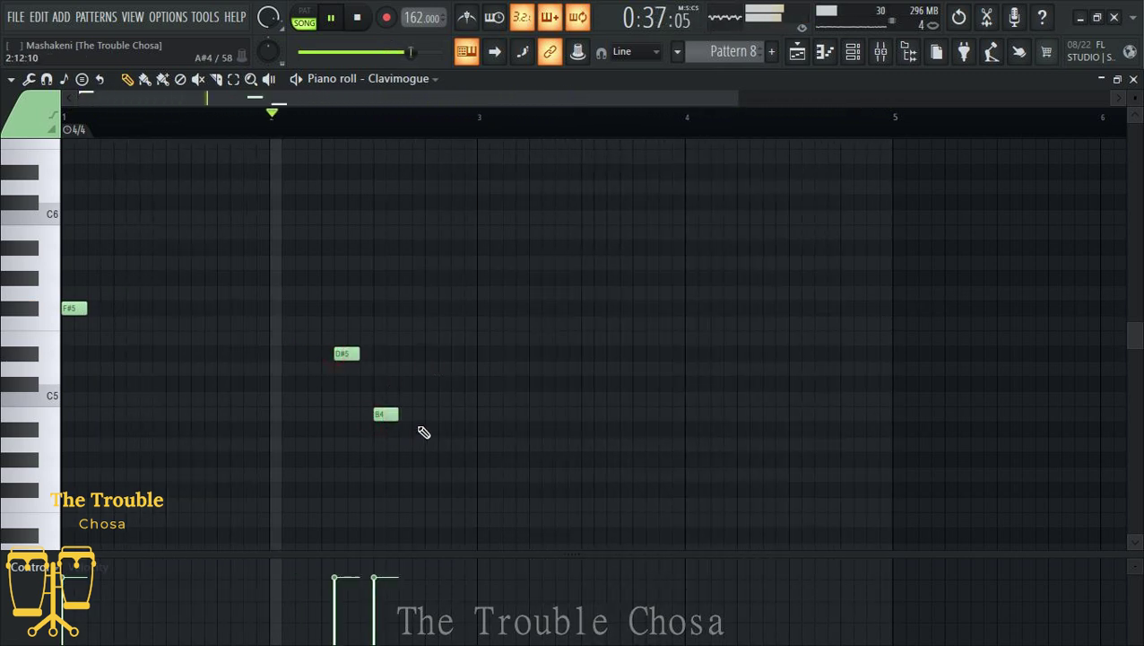
# Step: Continue the Clavimogue phrase in late bar 2 with B4 and a short D#5, D#5 above a short G#4, and C#5 starting bar 3
pyautogui.click(427, 414)
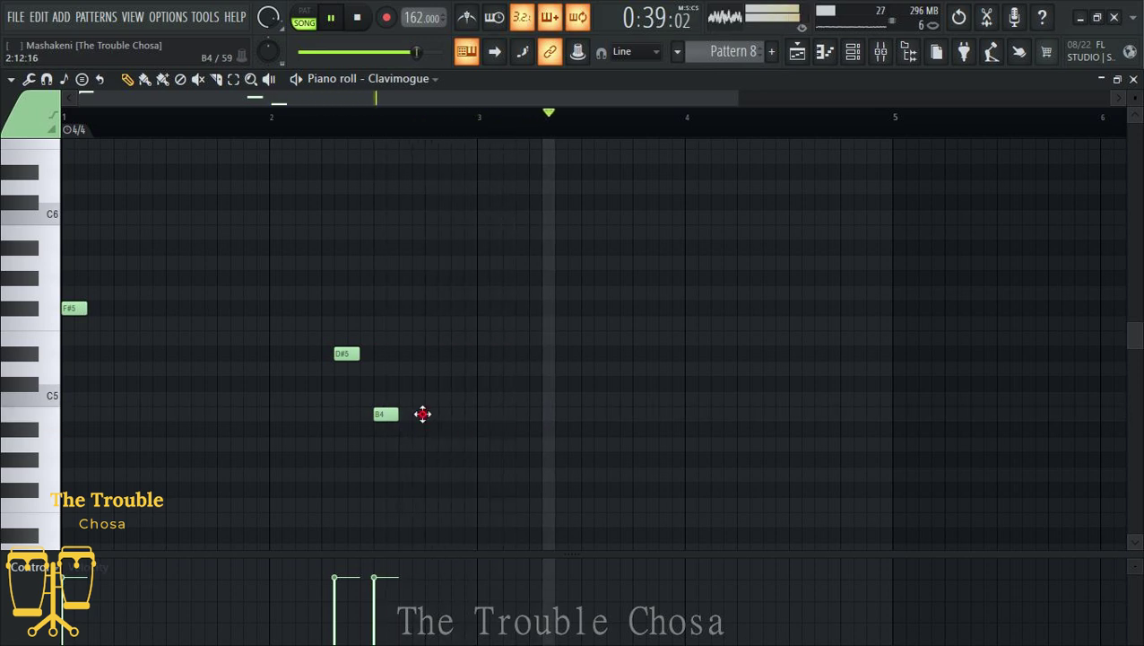
pyautogui.click(426, 369)
pyautogui.moveTo(424, 356); pyautogui.dragTo(436, 354)
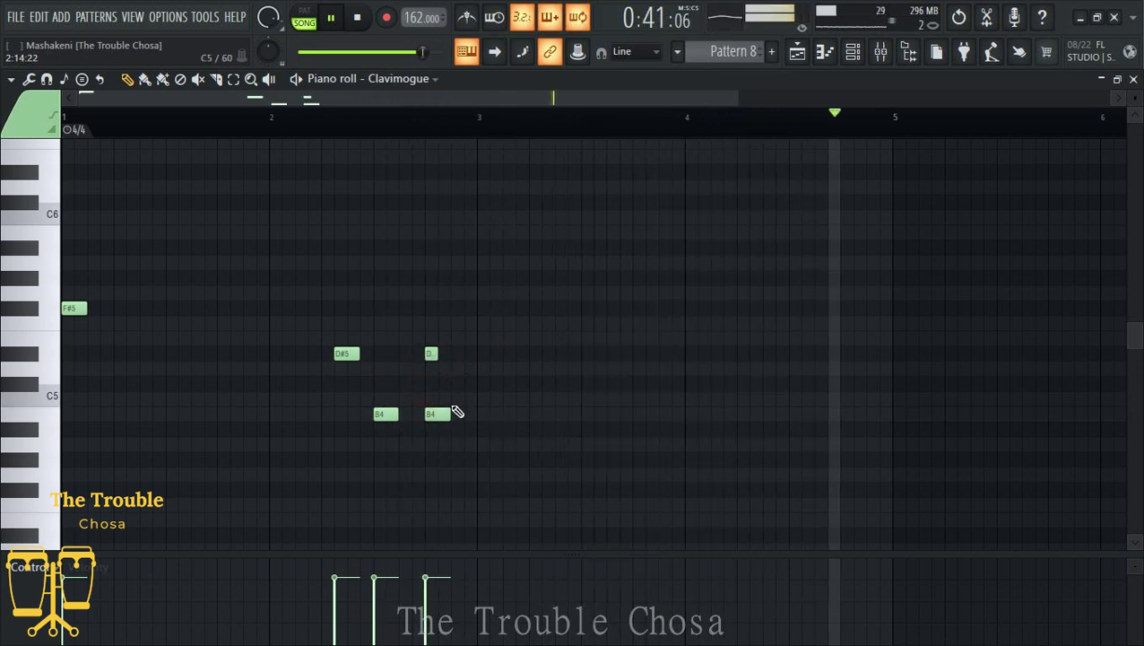
pyautogui.click(453, 354)
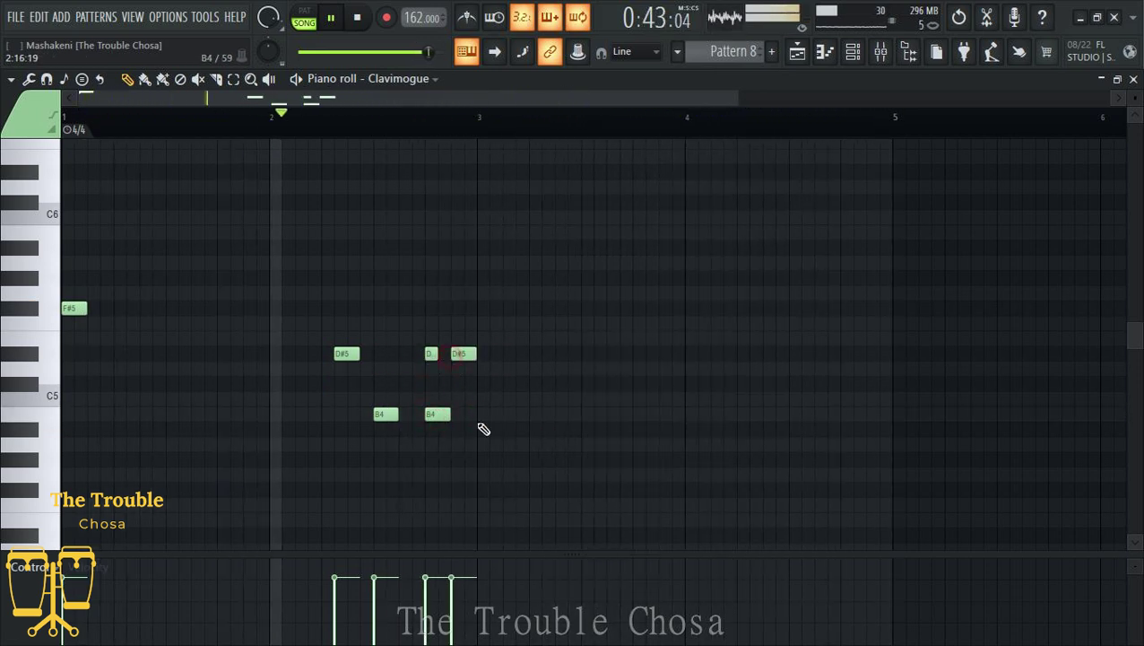
pyautogui.click(480, 384)
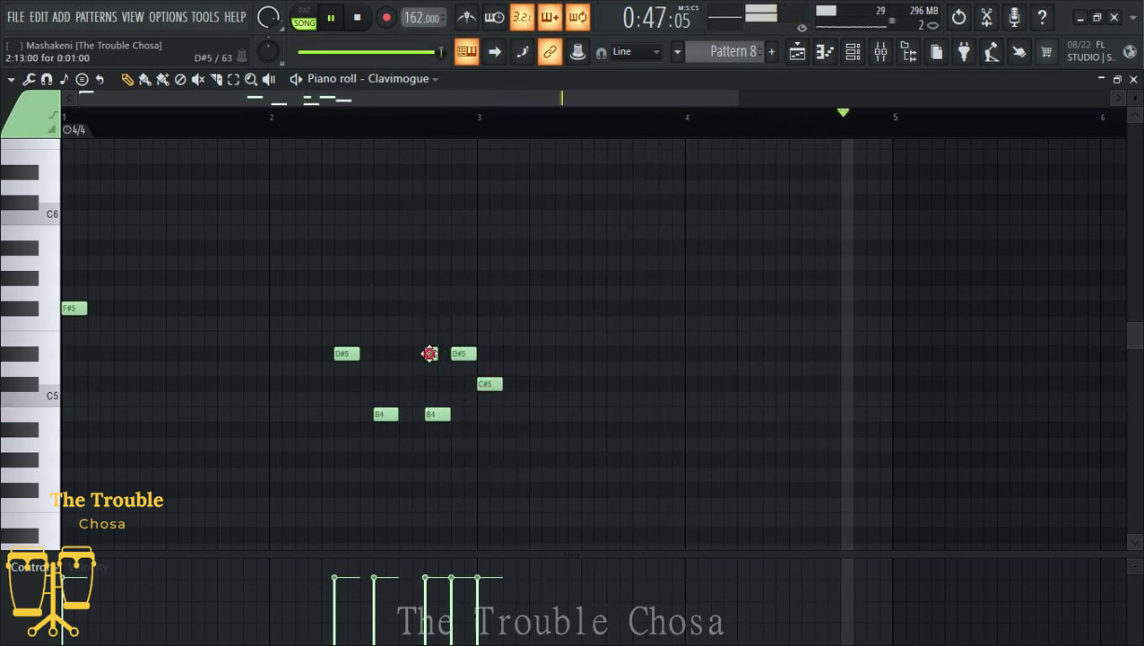
pyautogui.click(454, 459)
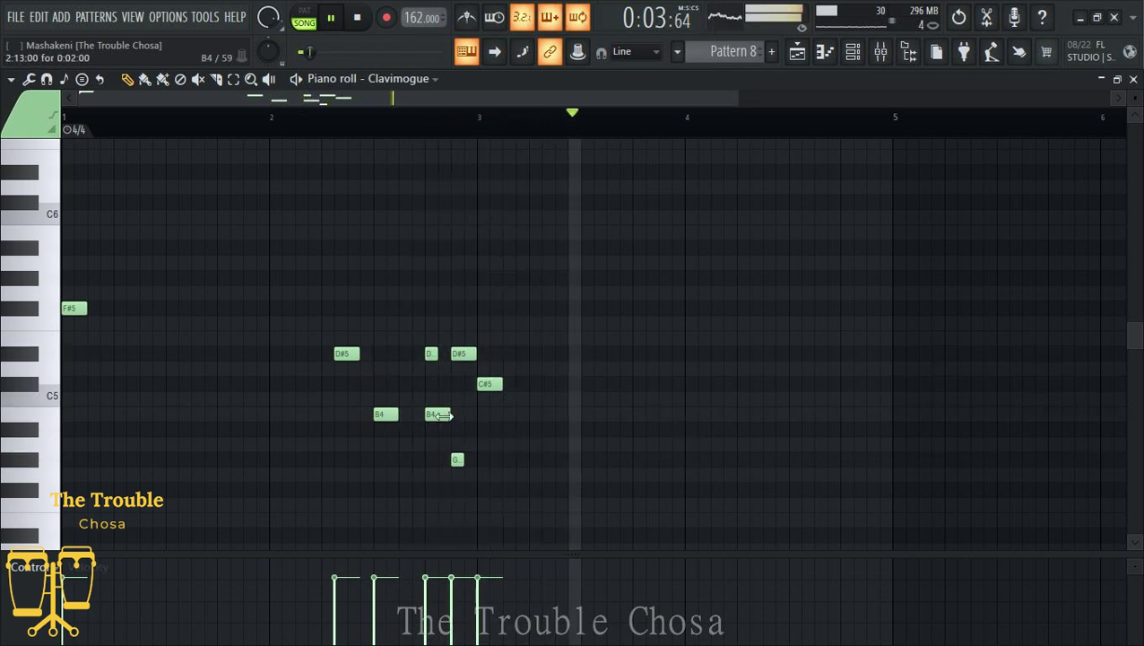
# Step: Add a Clavimogue run across bar 4 of G#5, short G#5, F5, D#5 and a short C#5, and close the piano roll
pyautogui.click(756, 278)
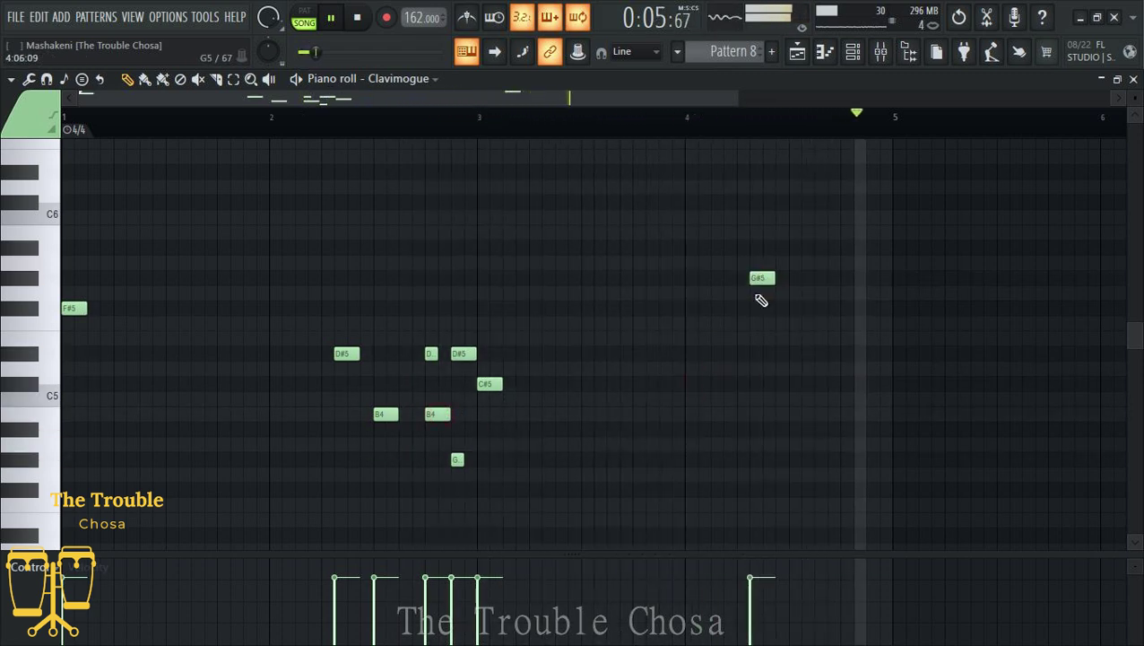
pyautogui.click(795, 278)
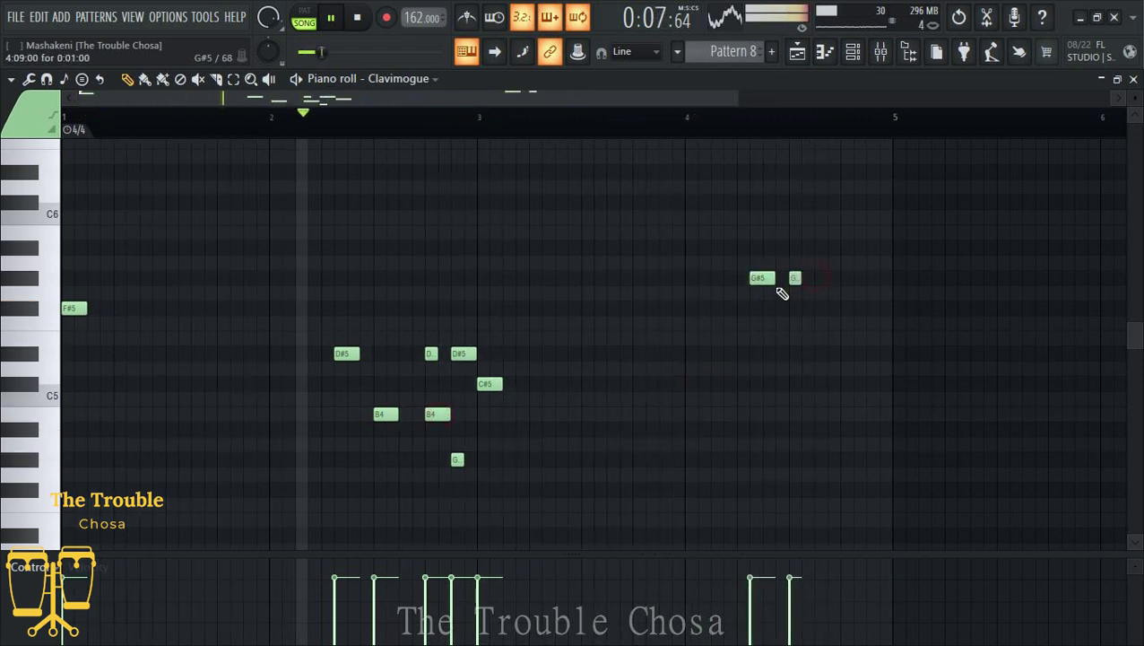
pyautogui.click(820, 323)
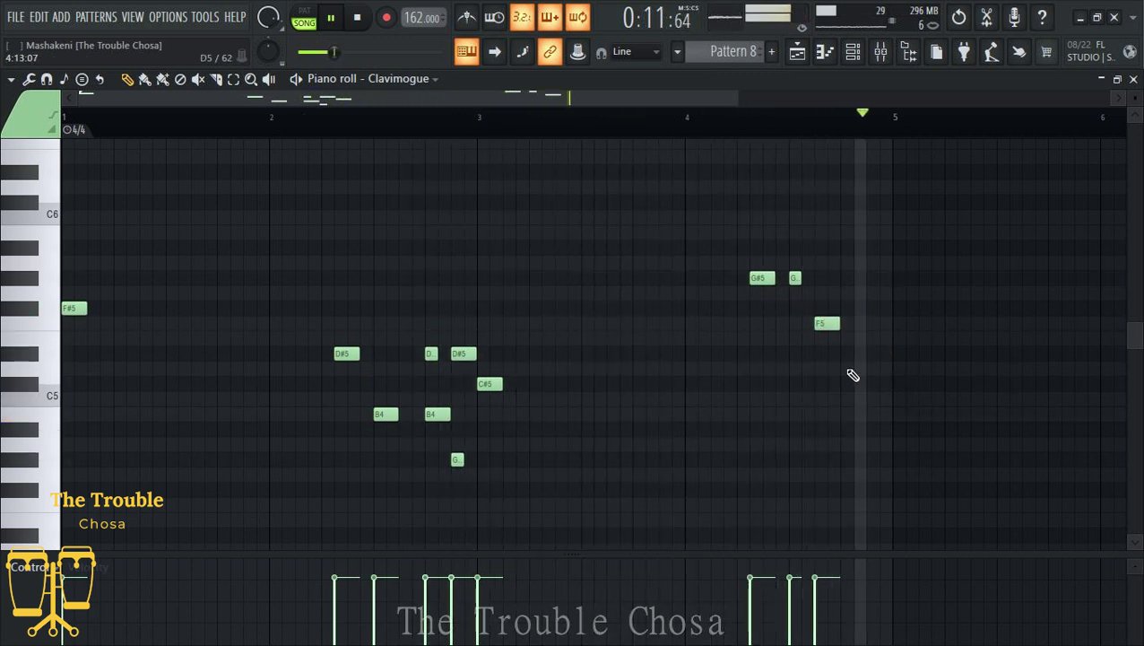
pyautogui.click(846, 354)
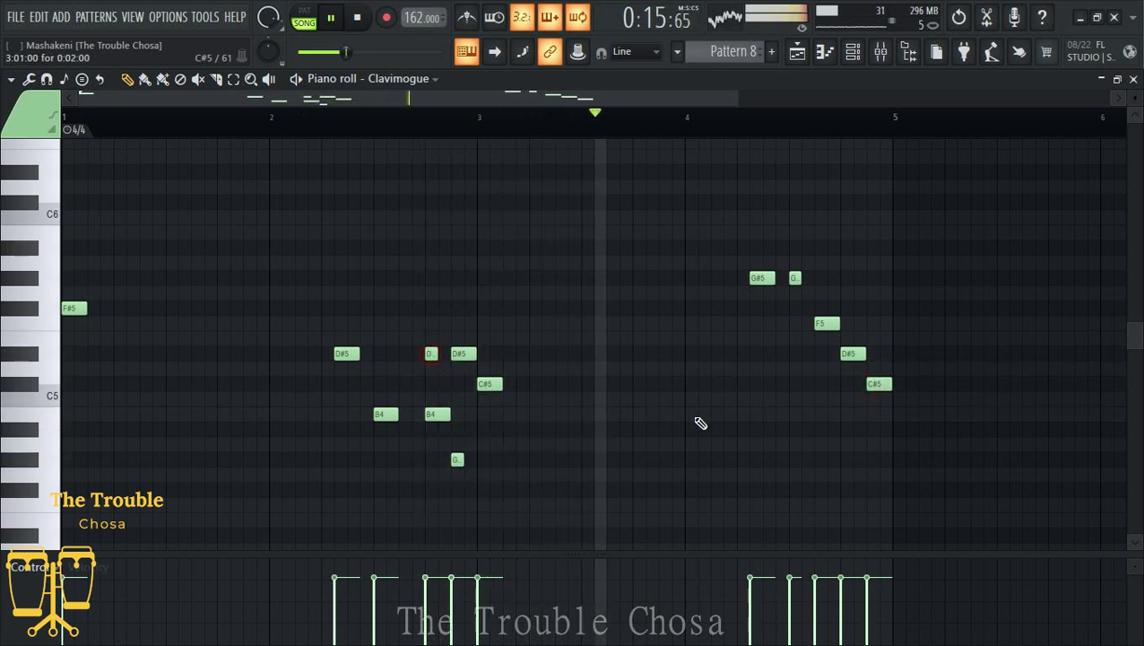
pyautogui.click(878, 385)
pyautogui.moveTo(885, 387); pyautogui.dragTo(875, 388)
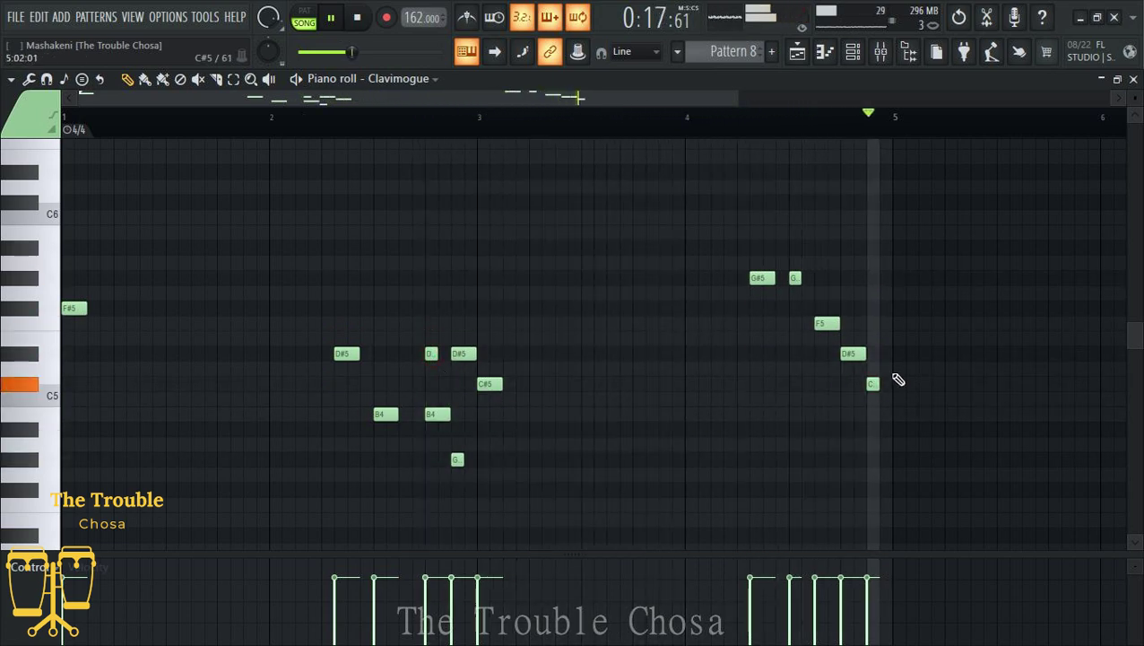
pyautogui.press('F6')
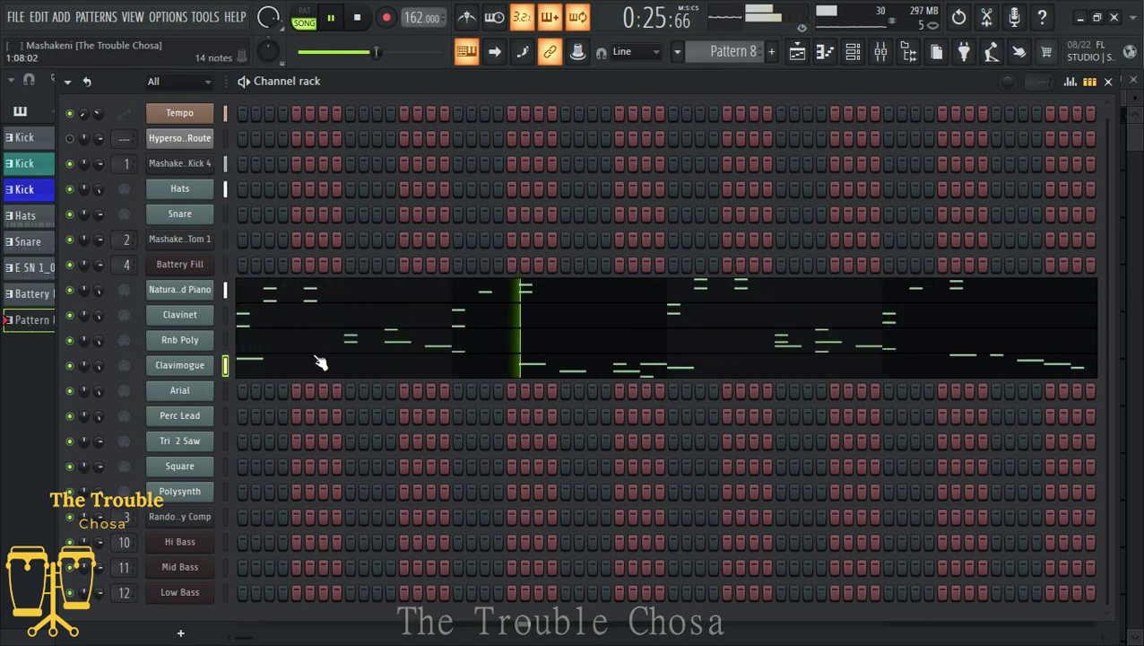
# Step: Open the Arial piano roll and add five-step chords at step 3: D#5/B4 in bar 2 and F5/C#5 in bar 4
pyautogui.rightClick(198, 388)
pyautogui.click(246, 391)
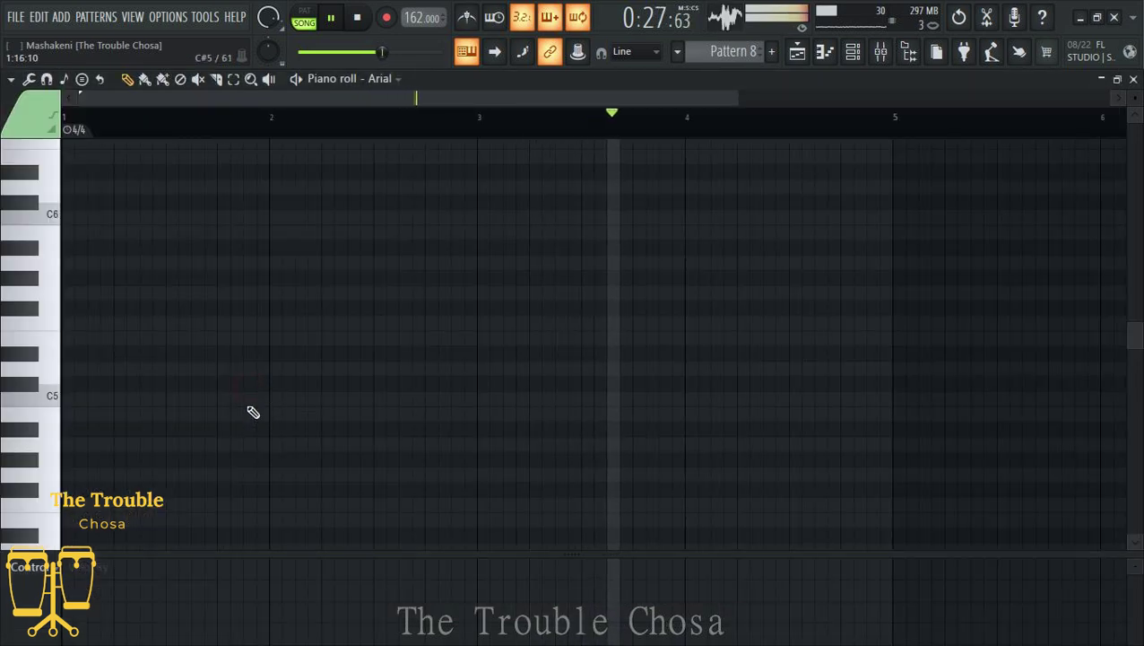
pyautogui.click(304, 355)
pyautogui.moveTo(318, 367); pyautogui.dragTo(356, 367)
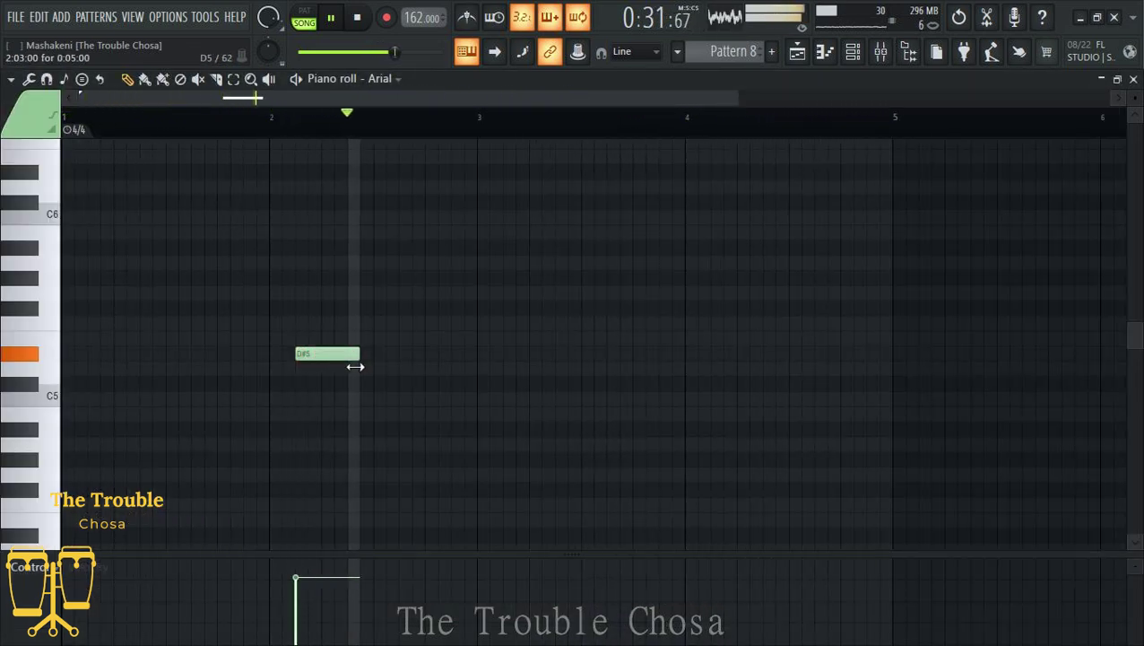
pyautogui.click(299, 414)
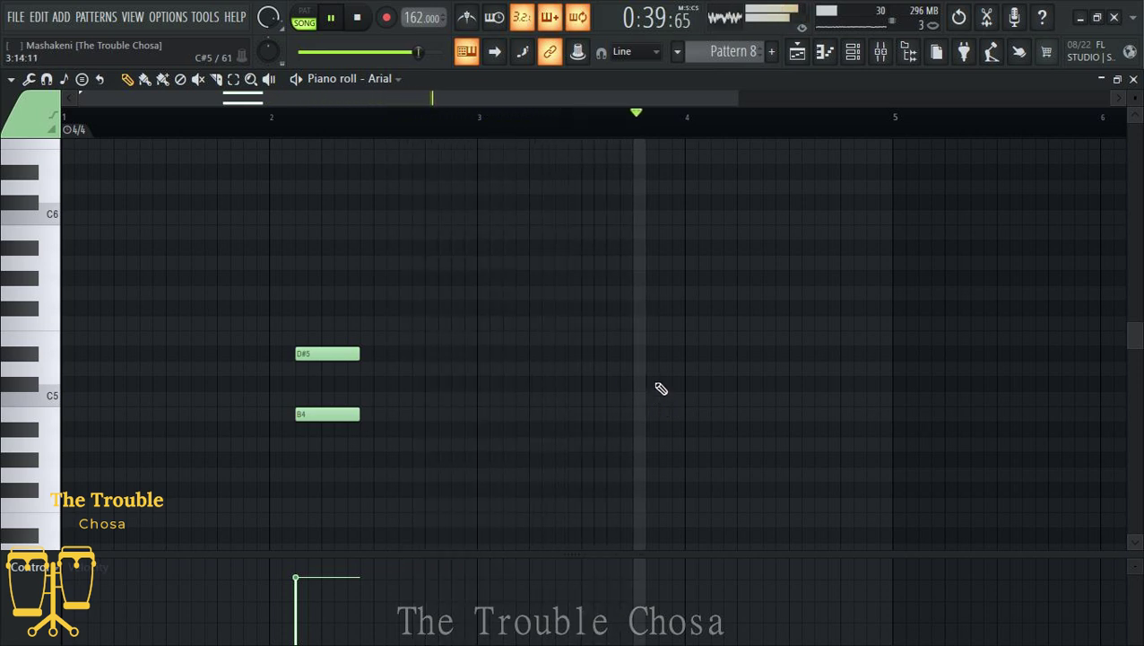
pyautogui.click(714, 384)
pyautogui.click(713, 323)
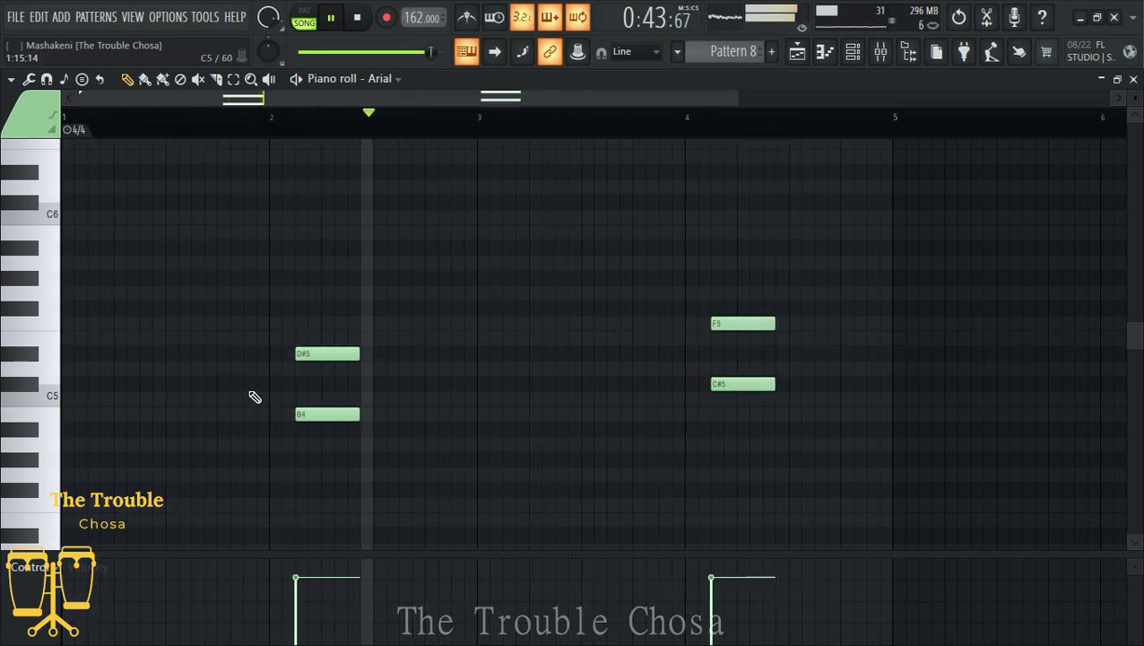
# Step: Add one-step A#5 notes late in bars 1 and 3 of the Arial part, and a two-step C#5/F#4 chord starting bar 2
pyautogui.click(213, 249)
pyautogui.moveTo(268, 251); pyautogui.dragTo(222, 250)
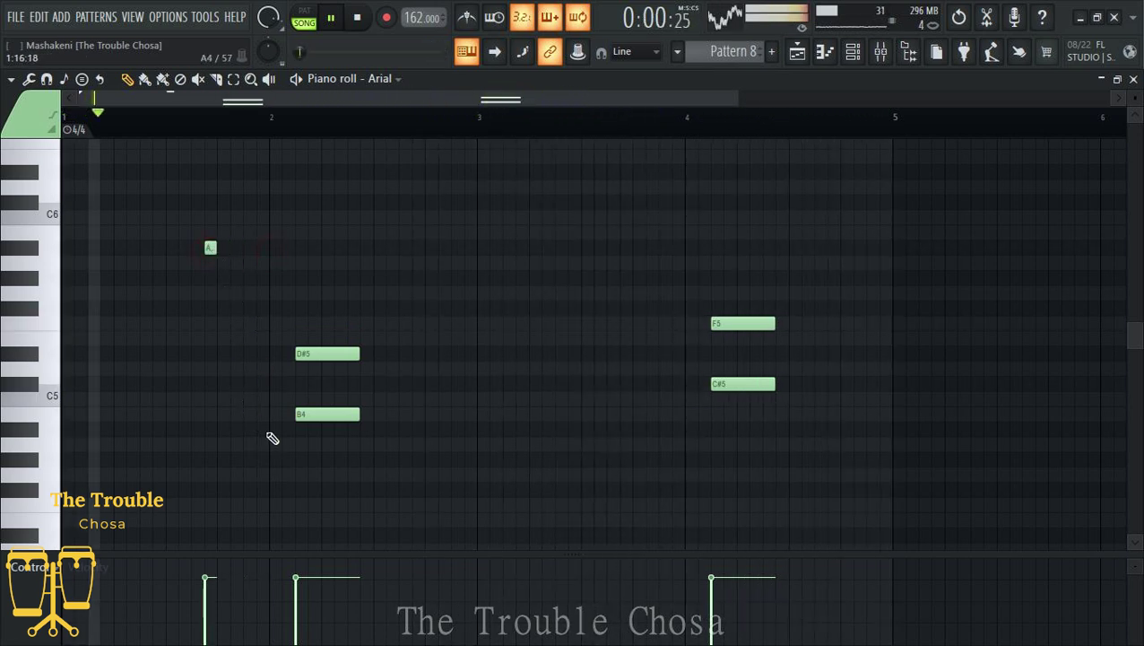
pyautogui.click(275, 385)
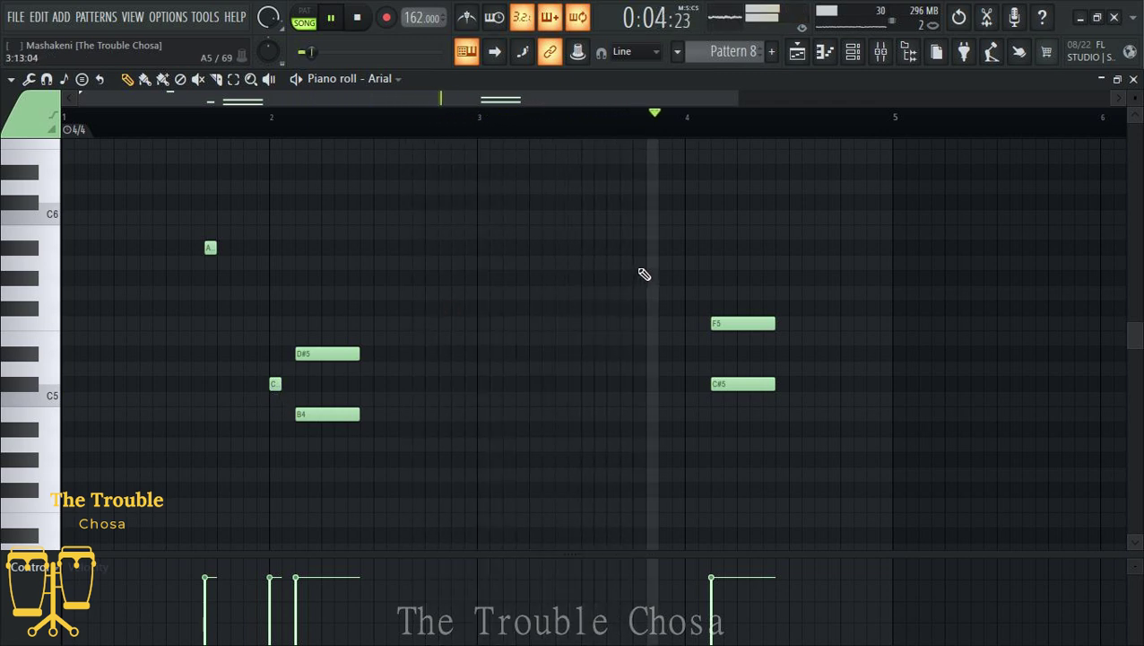
pyautogui.moveTo(652, 250); pyautogui.dragTo(622, 246)
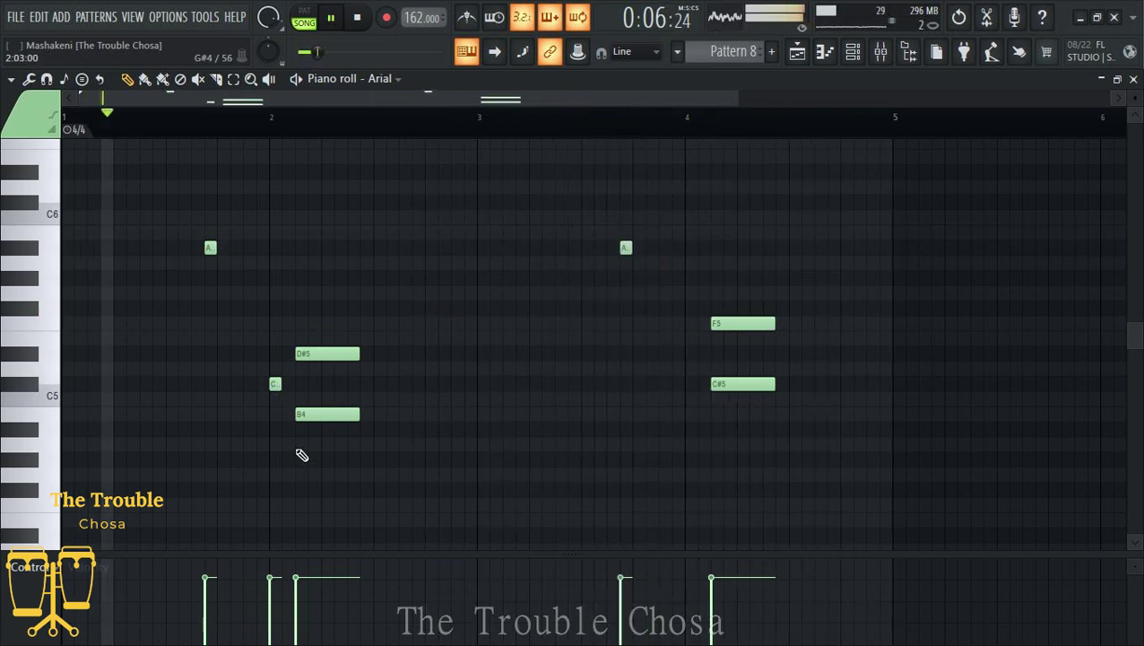
pyautogui.moveTo(282, 384); pyautogui.dragTo(294, 385)
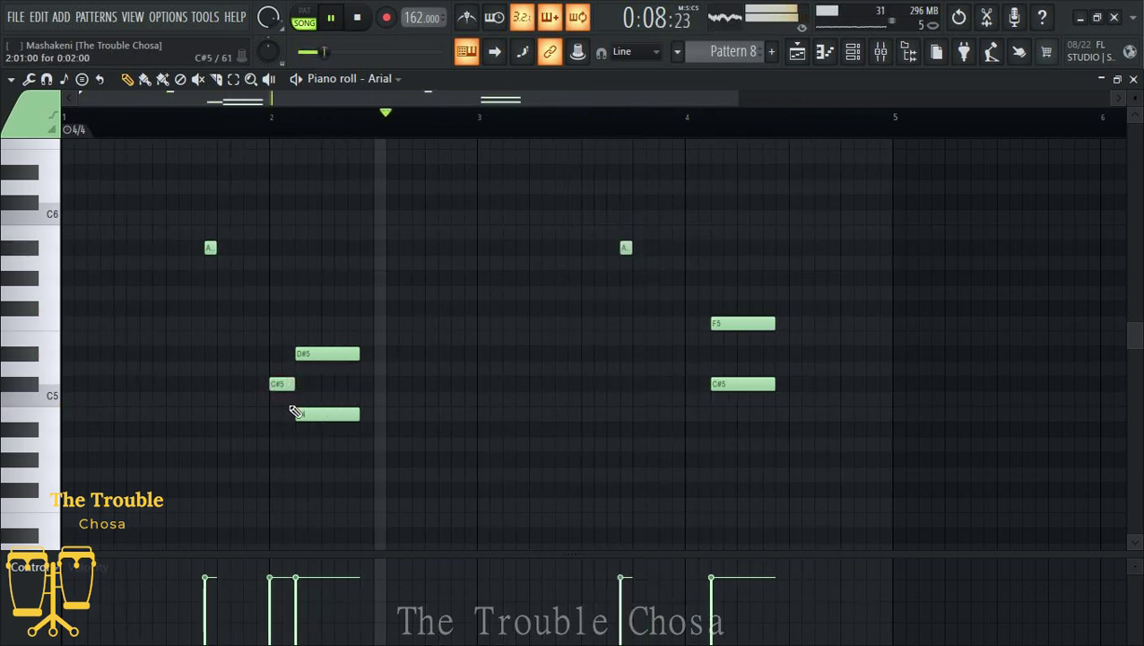
pyautogui.click(275, 490)
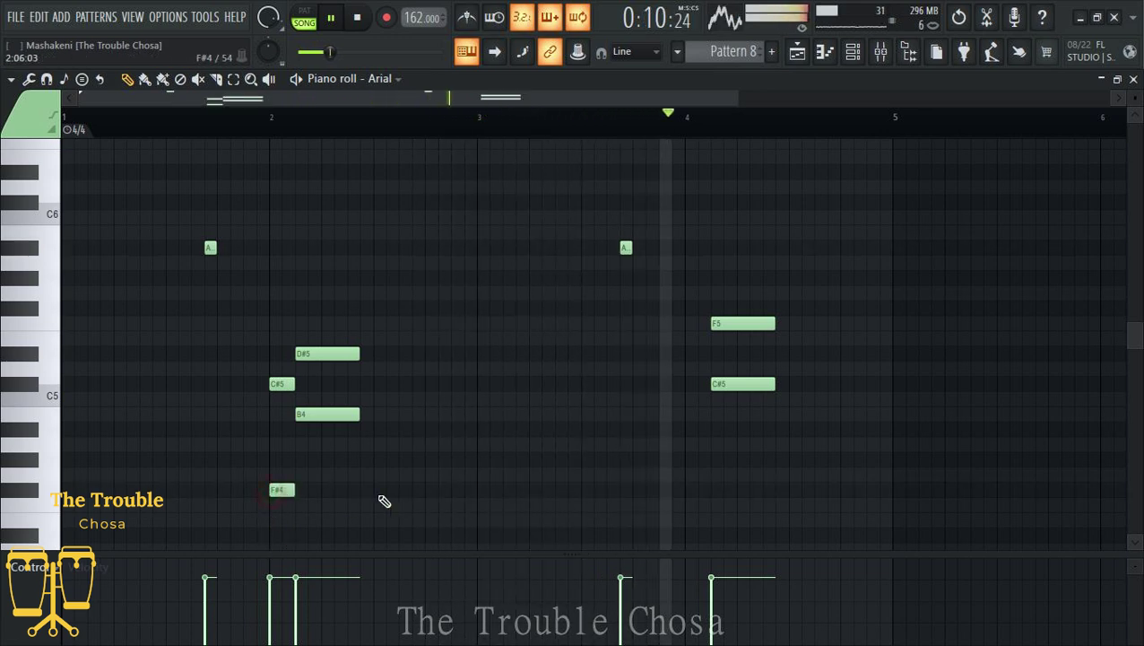
# Step: Add a one-step B4/F#4 chord halfway through bar 2 of the Arial part
pyautogui.click(383, 489)
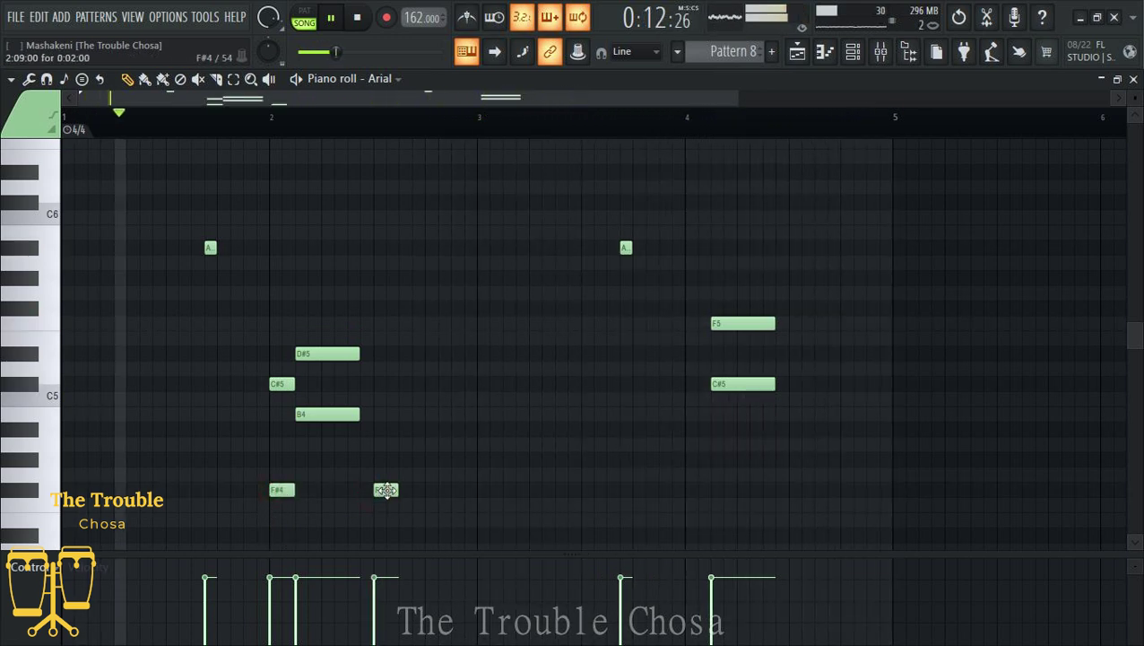
pyautogui.moveTo(397, 489); pyautogui.dragTo(386, 490)
pyautogui.click(376, 414)
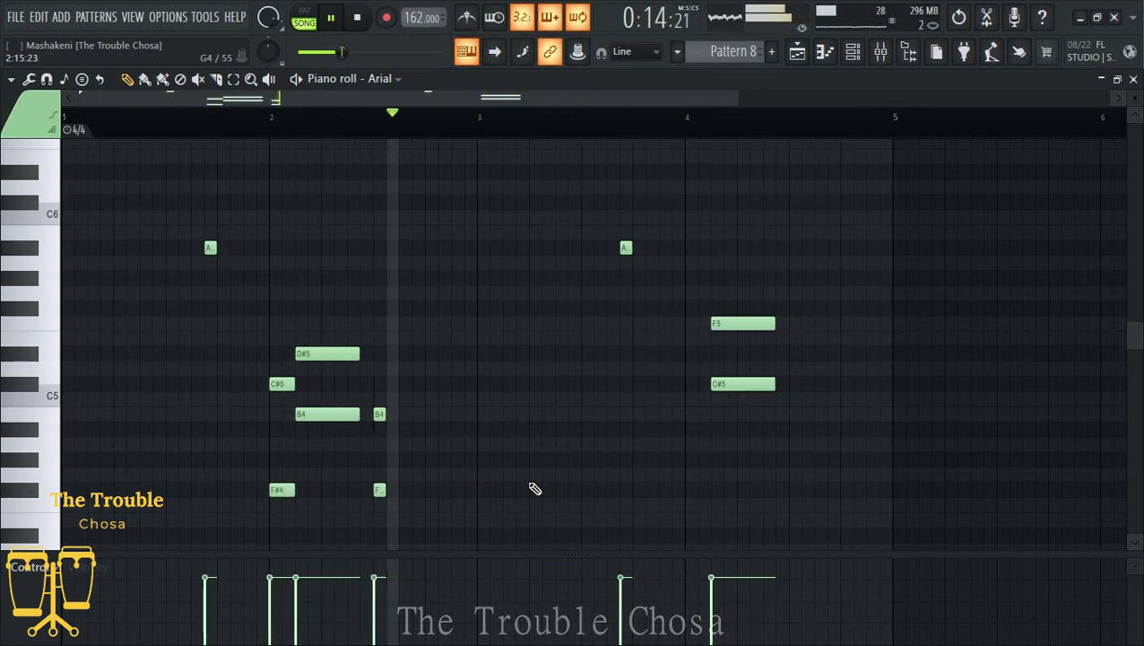
# Step: Add a D#5/G#4 chord starting bar 4 and a one-step C#5/G#4 chord halfway through it in the Arial part, and close the piano roll
pyautogui.click(281, 383)
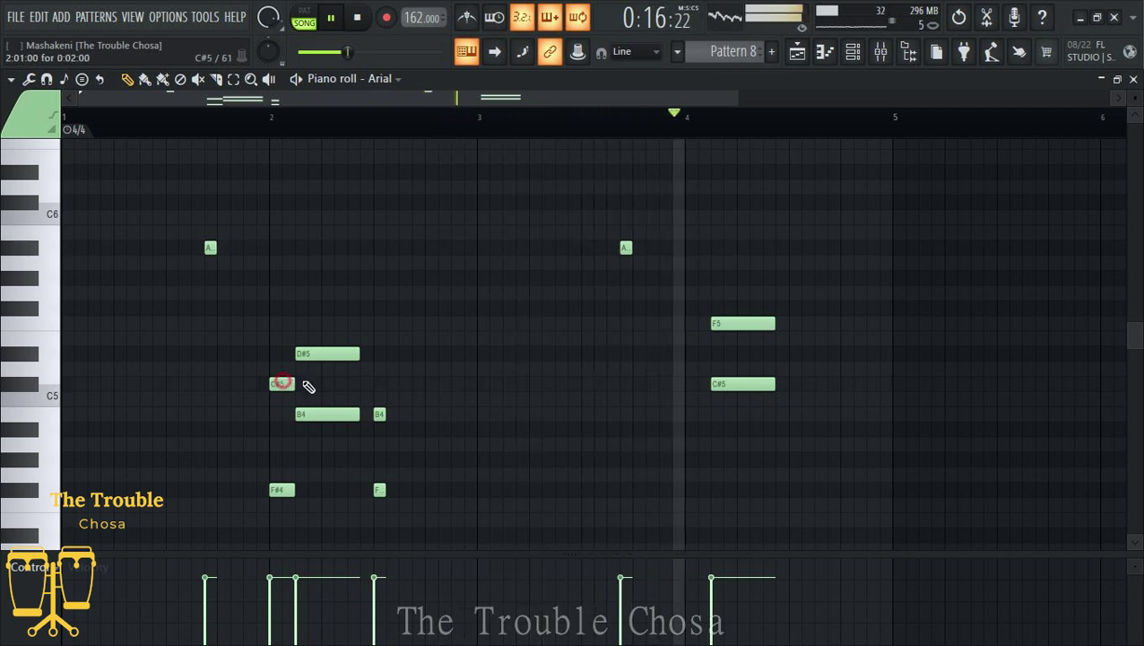
pyautogui.click(691, 354)
pyautogui.click(690, 413)
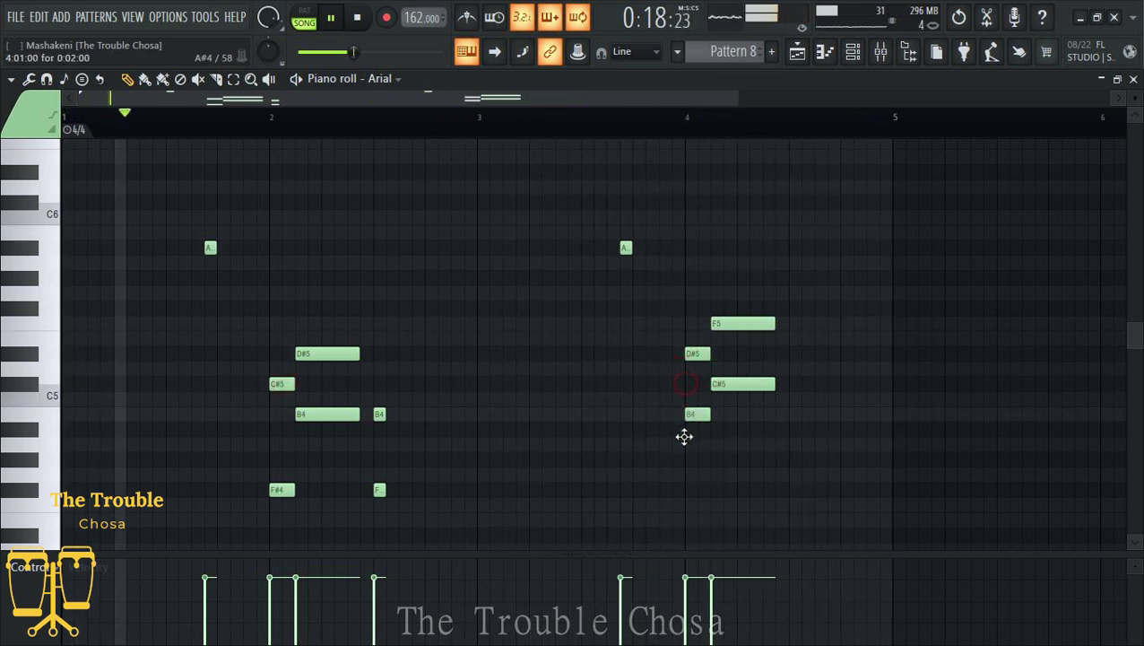
pyautogui.moveTo(685, 436); pyautogui.dragTo(687, 467)
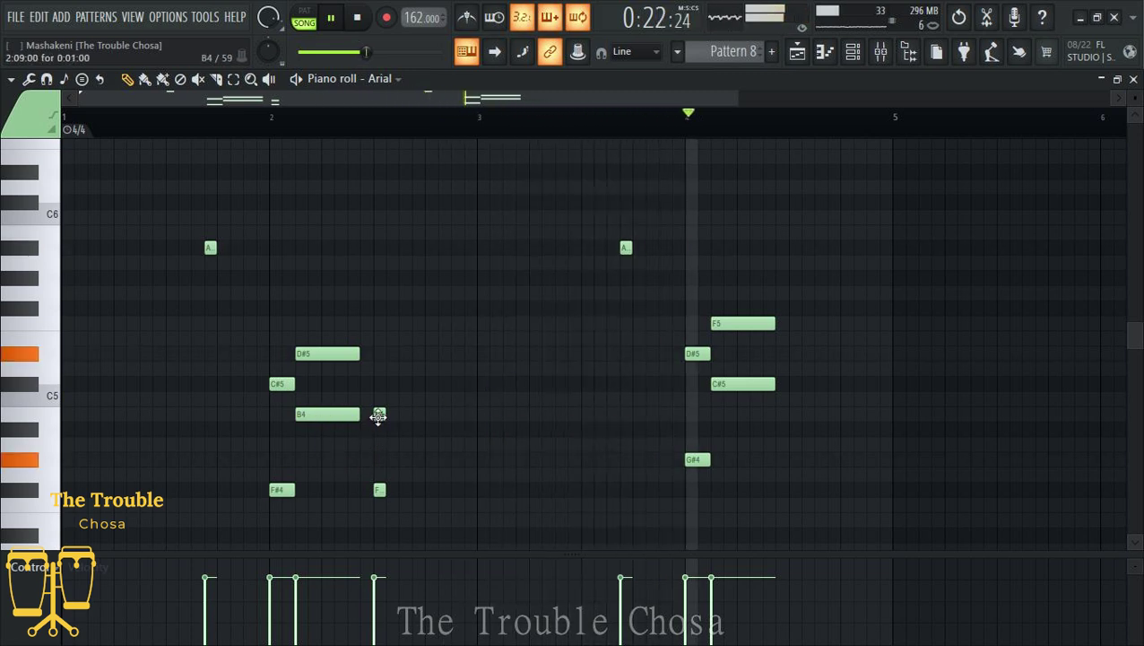
pyautogui.click(793, 384)
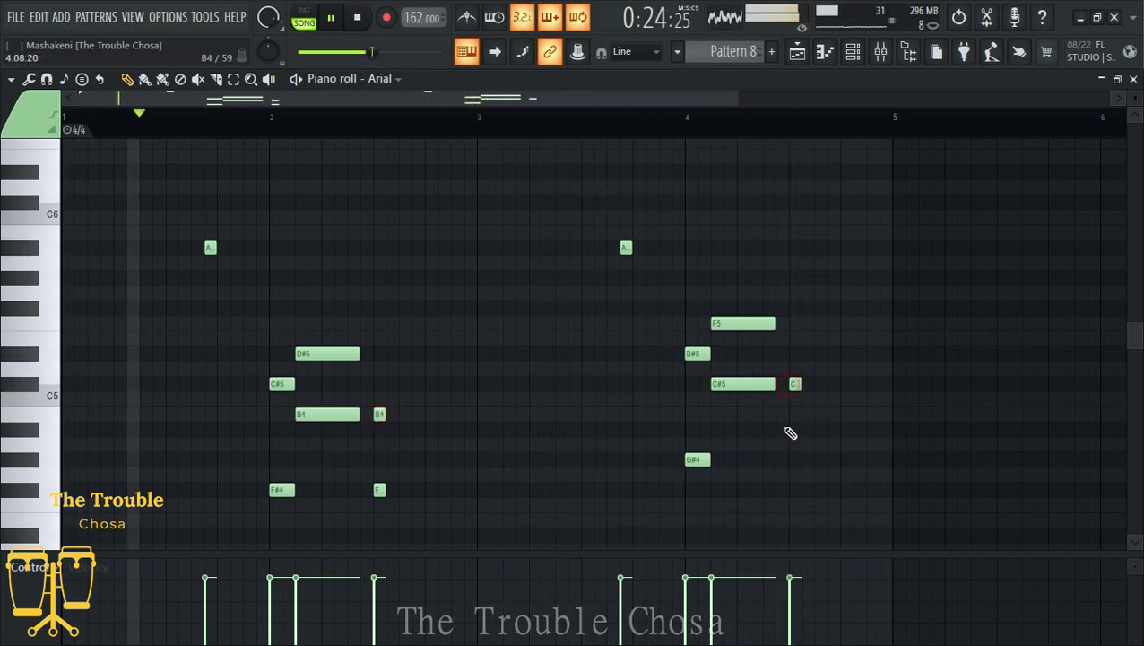
pyautogui.click(793, 459)
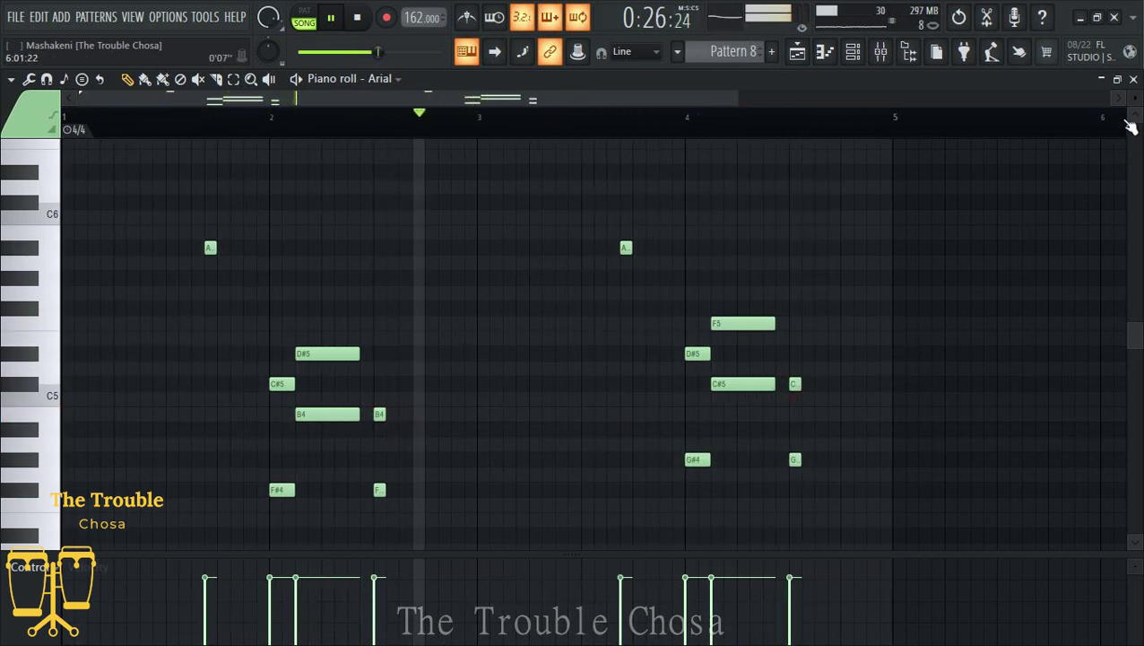
pyautogui.press('F6')
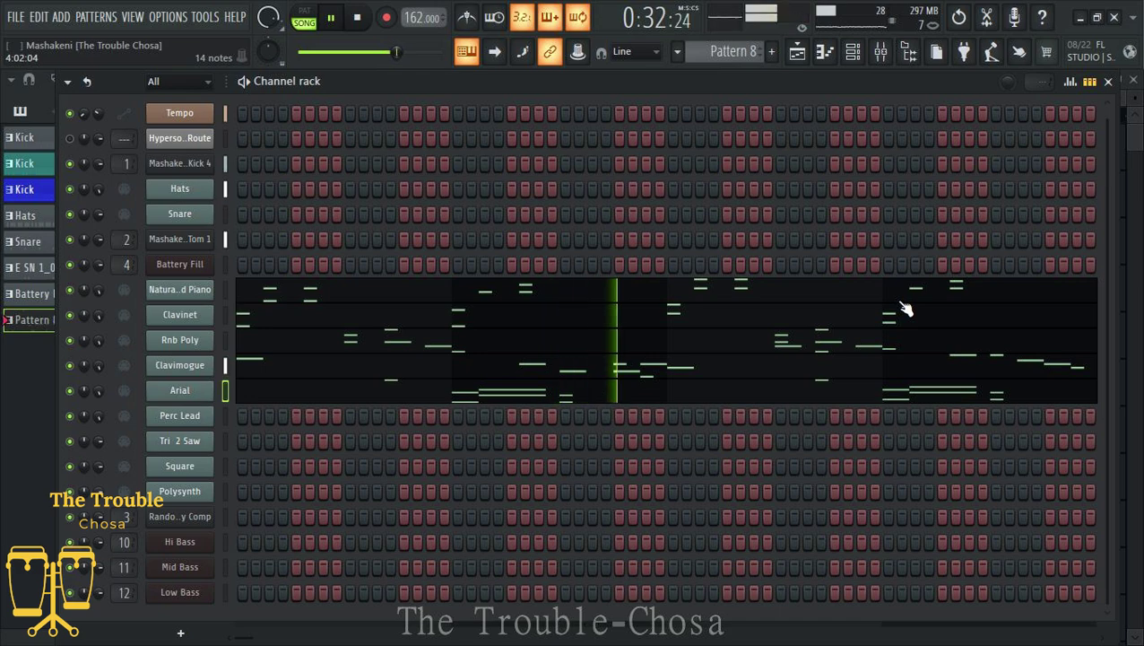
# Step: Open the Perc Lead piano roll and add a four-step C#5 at step 6 and a one-step F#5 at step 9 of bar 1
pyautogui.rightClick(176, 413)
pyautogui.click(256, 404)
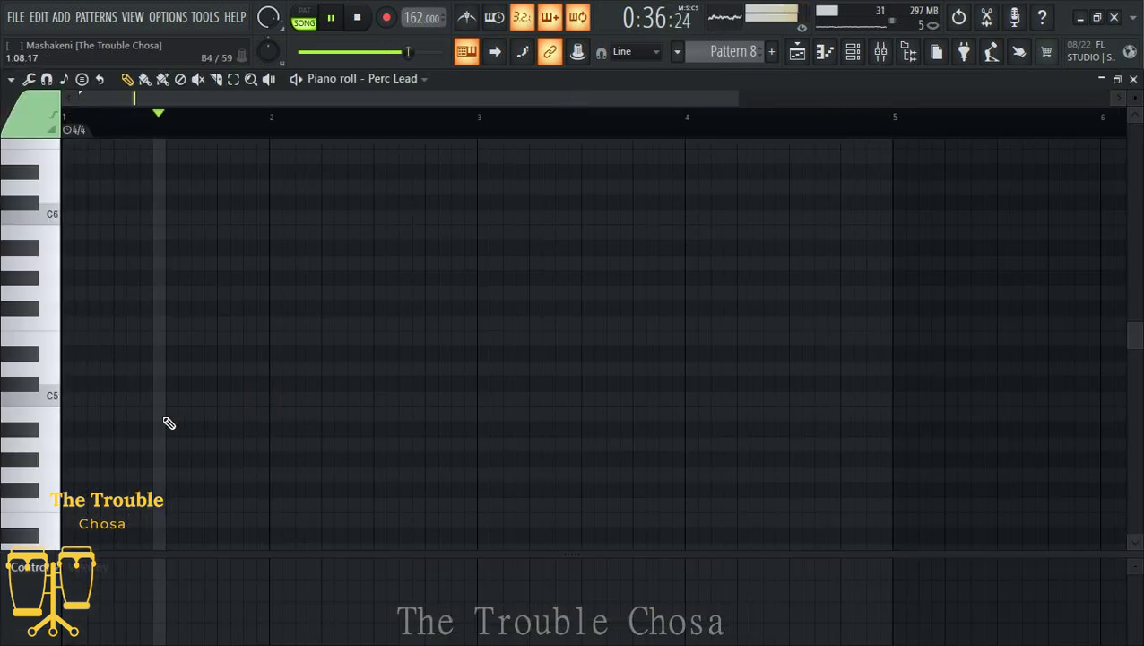
pyautogui.click(126, 383)
pyautogui.click(170, 308)
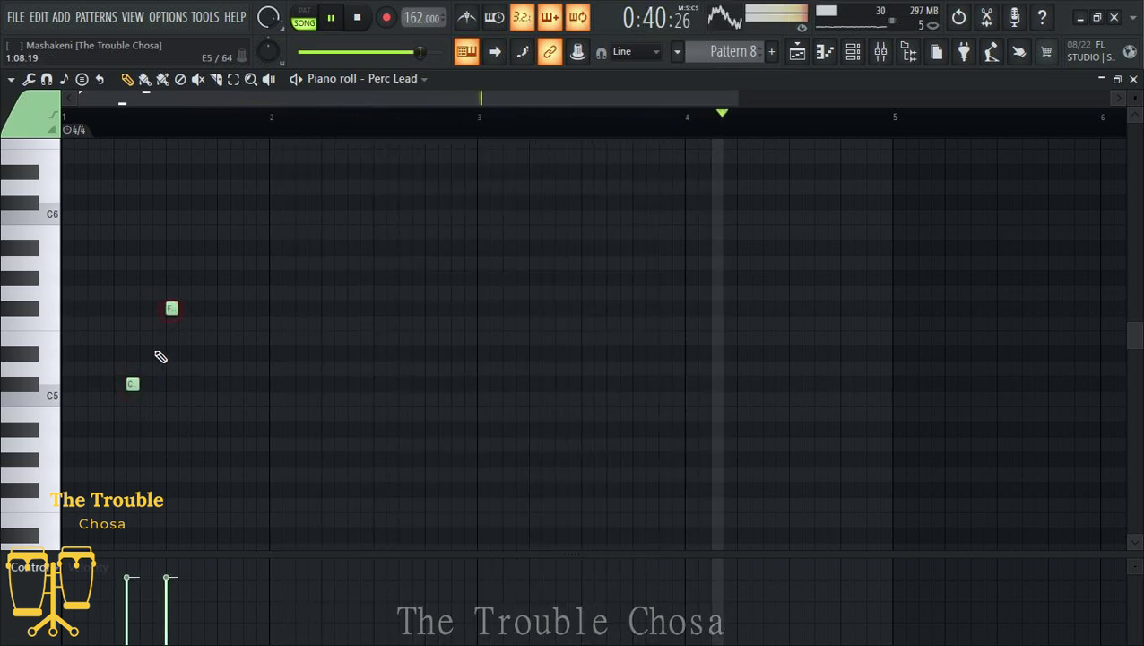
pyautogui.moveTo(139, 385); pyautogui.dragTo(179, 387)
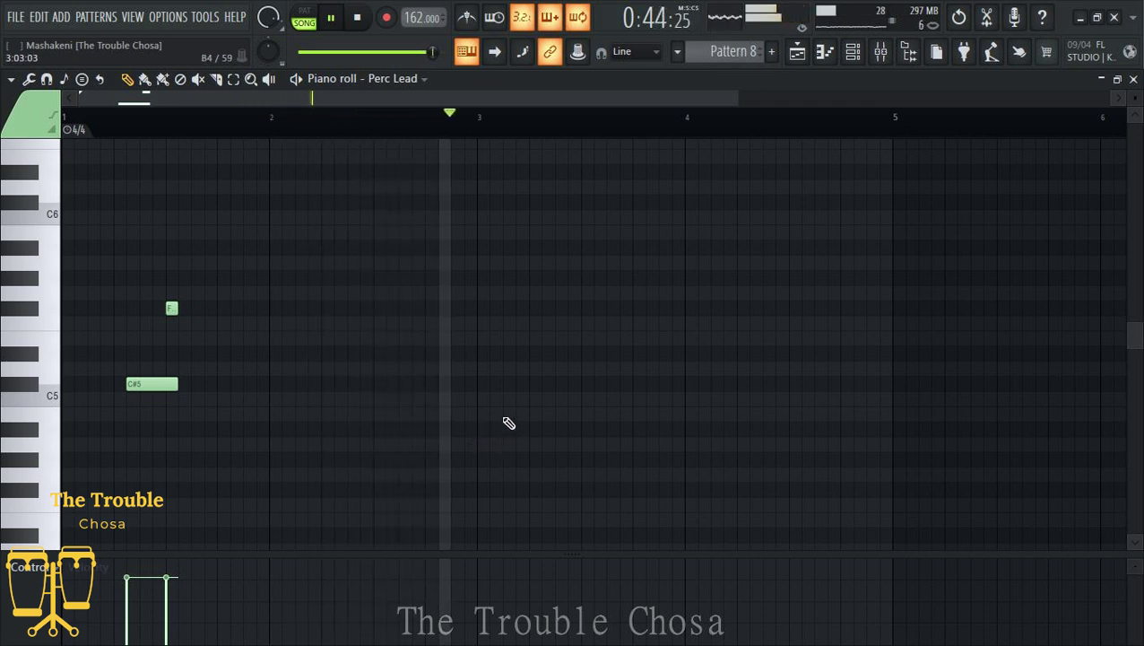
# Step: Repeat the four-step C#5 and one-step F#5 at steps 6 and 9 of bar 3 in the Perc Lead part, and return to the channel rack
pyautogui.click(547, 384)
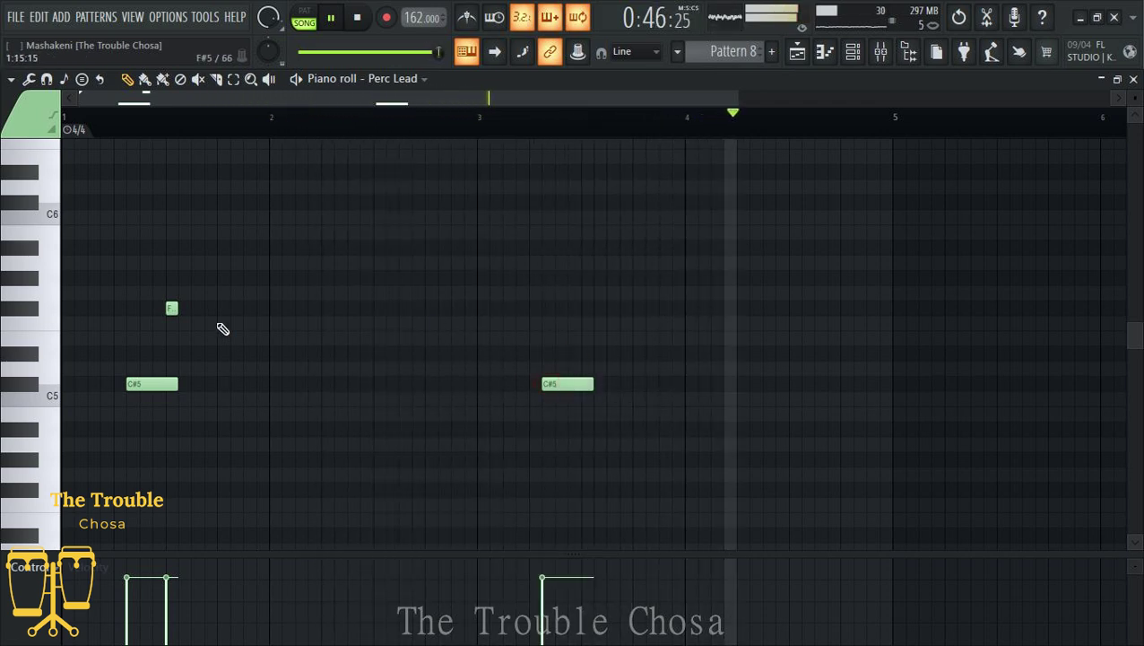
pyautogui.click(584, 308)
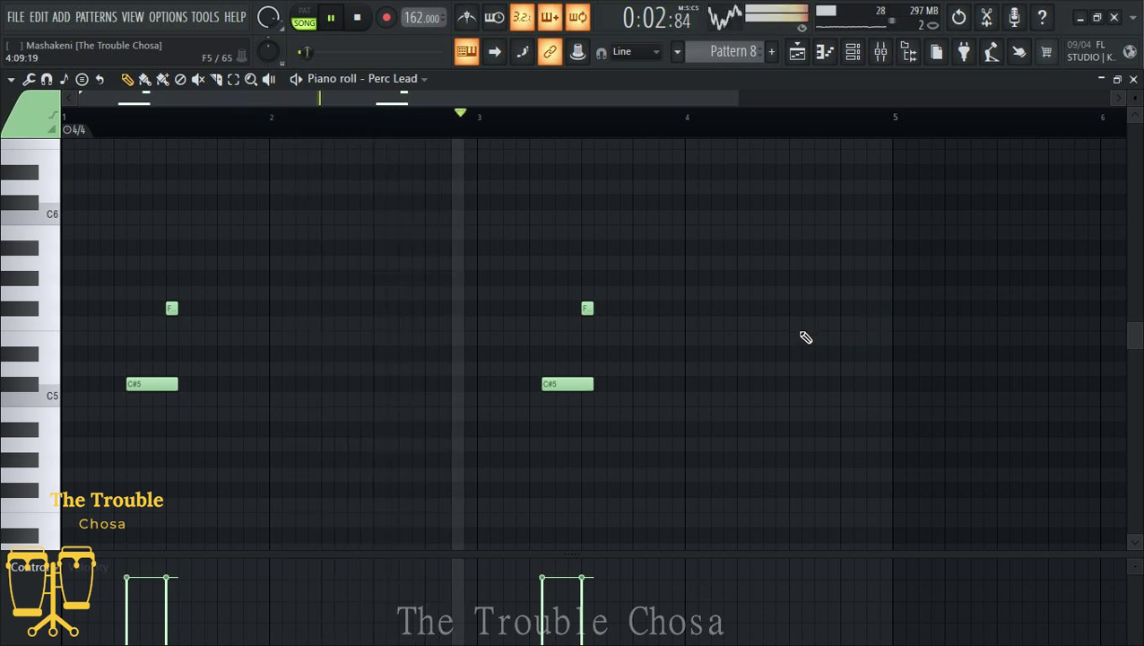
pyautogui.press('F6')
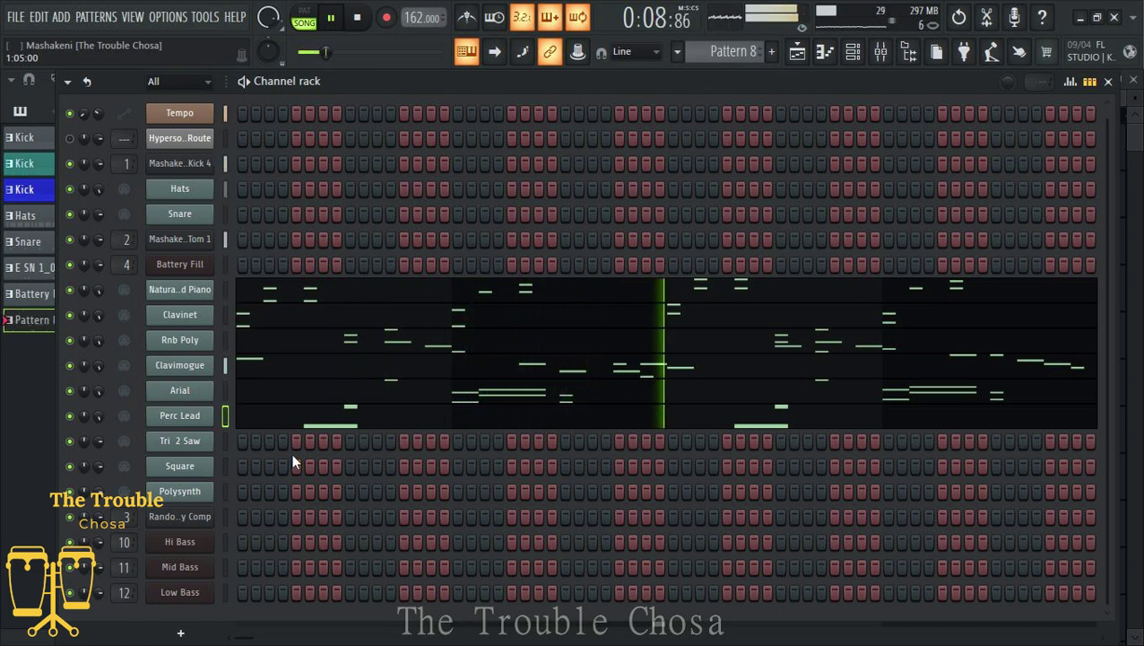
# Step: Open the Tri 2 Saw piano roll and add one-step notes at step 9: D#5 in bar 2 and F5 in bar 4
pyautogui.rightClick(208, 440)
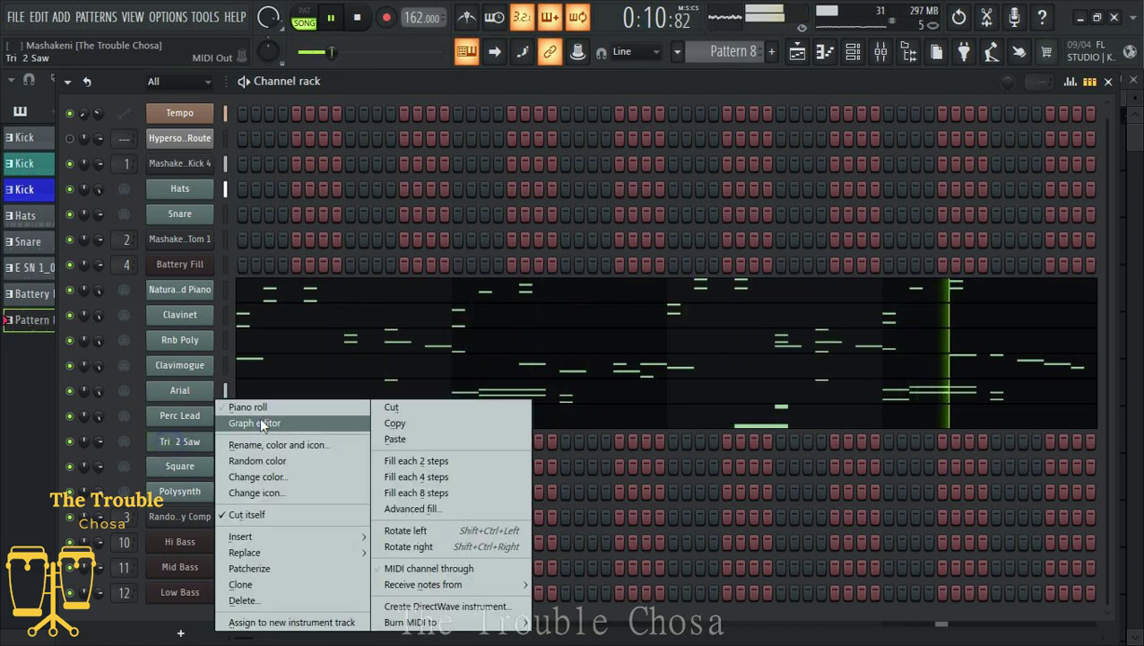
pyautogui.click(269, 407)
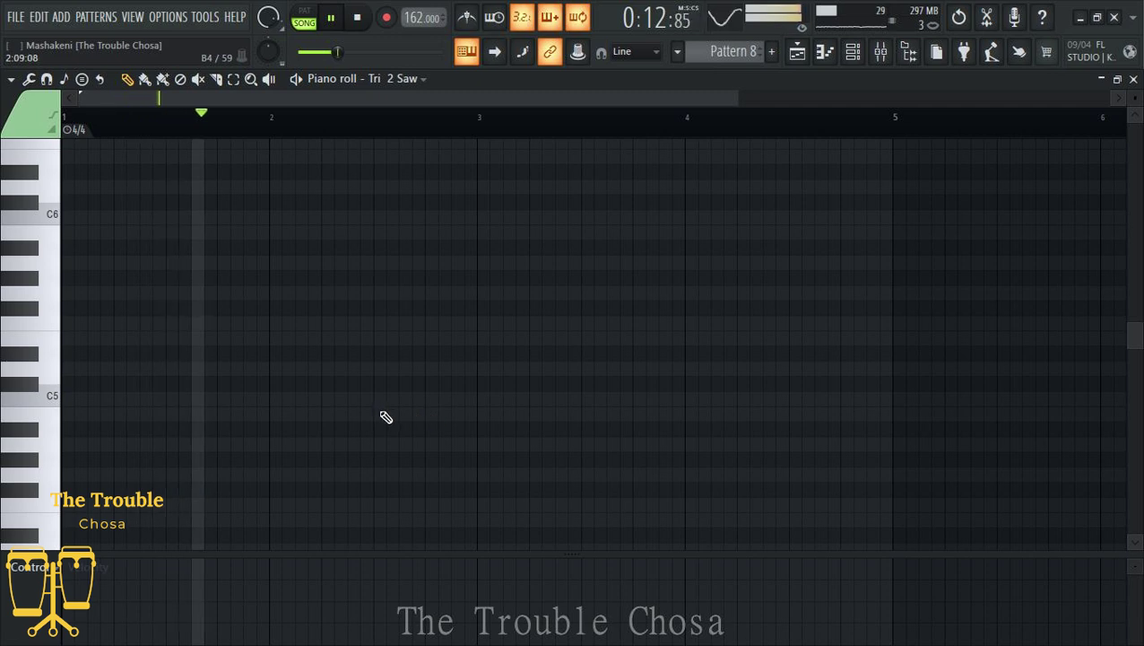
pyautogui.click(348, 415)
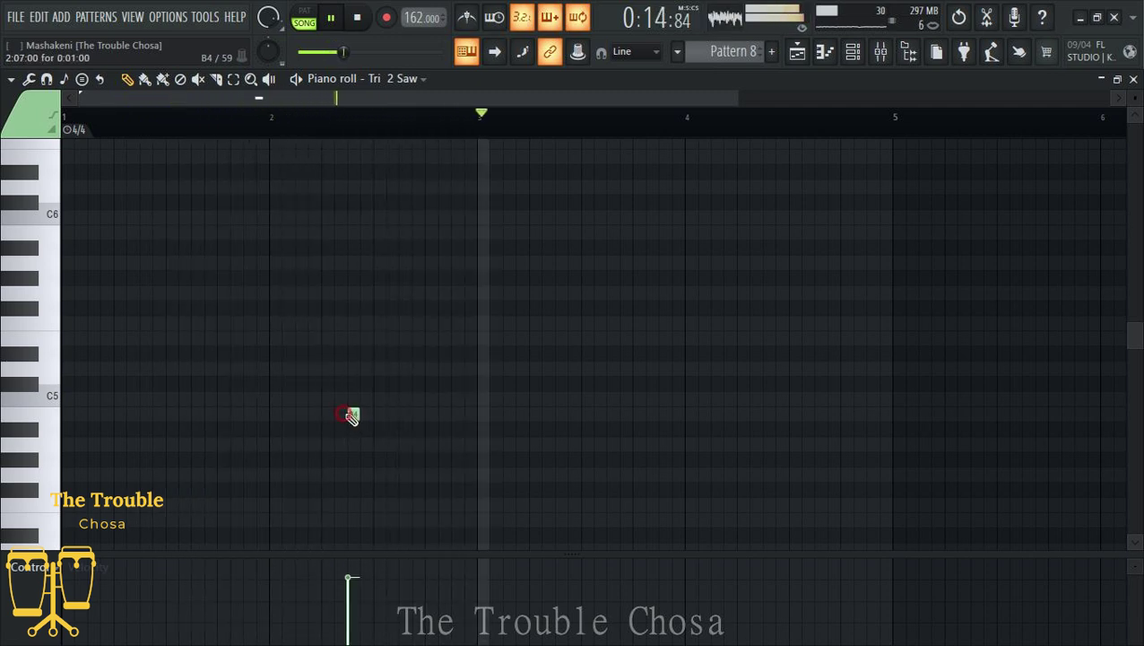
pyautogui.rightClick(348, 415)
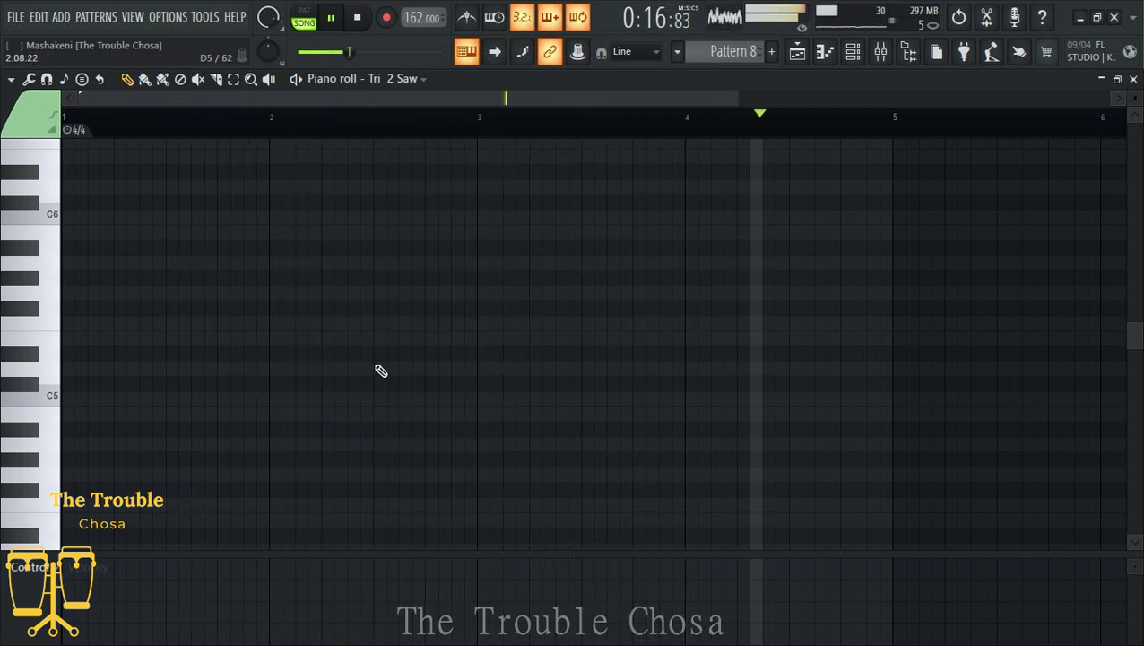
pyautogui.click(377, 353)
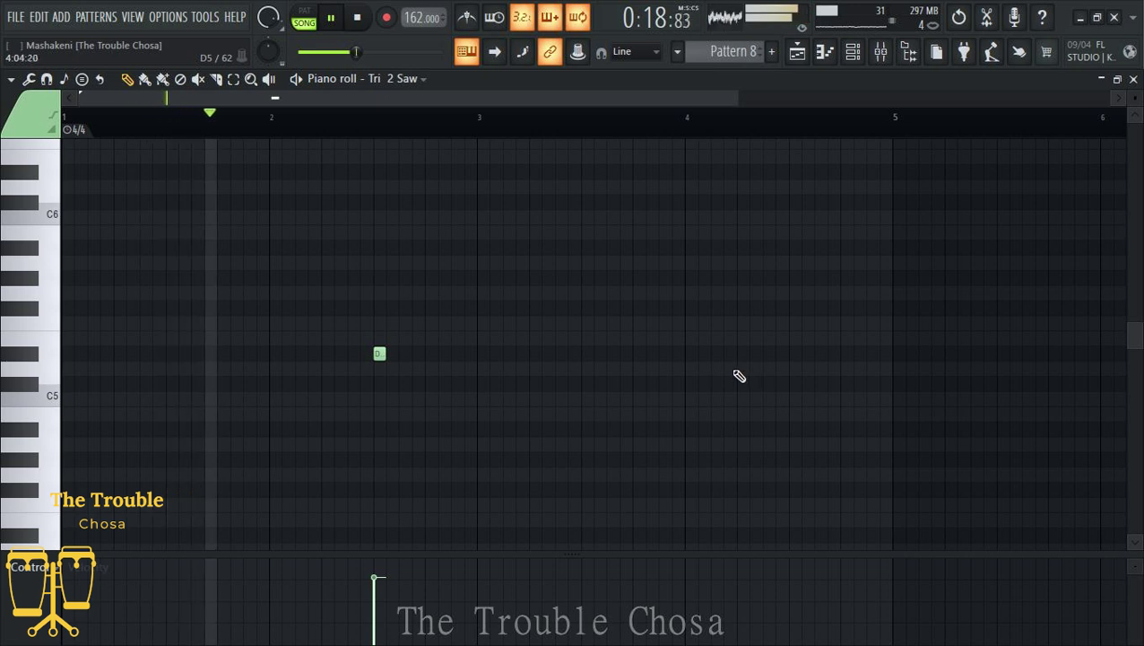
pyautogui.click(793, 323)
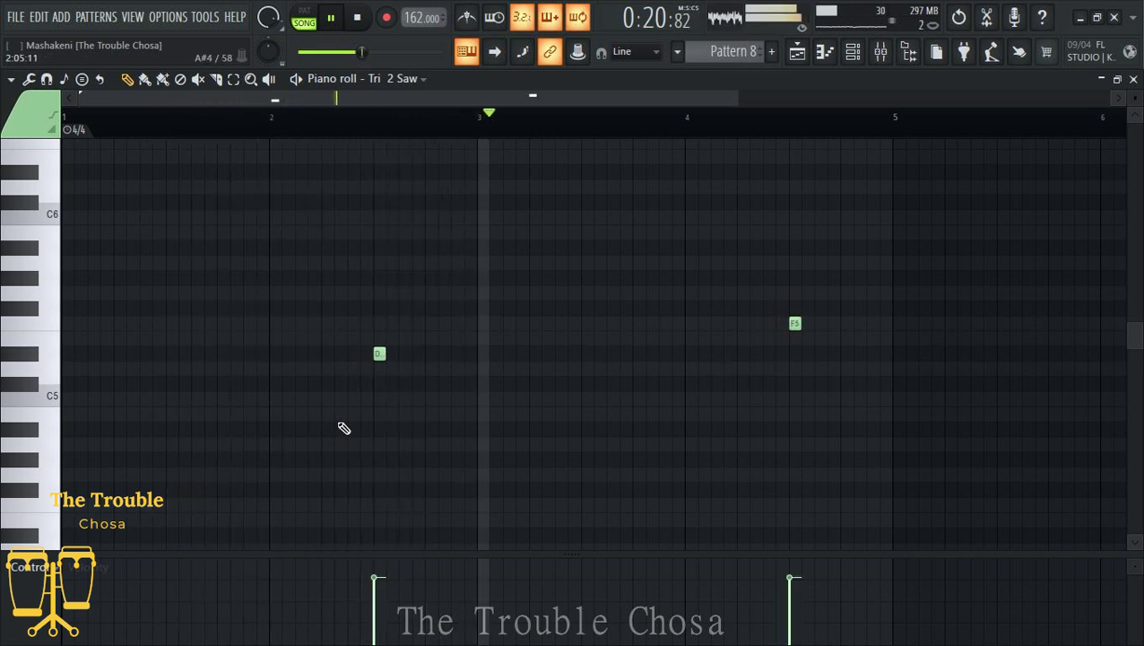
# Step: Add four-step notes at step 6 of the Tri 2 Saw part, B4 in bar 2 and C#5 in bar 4, and close the piano roll
pyautogui.moveTo(339, 415); pyautogui.dragTo(394, 415)
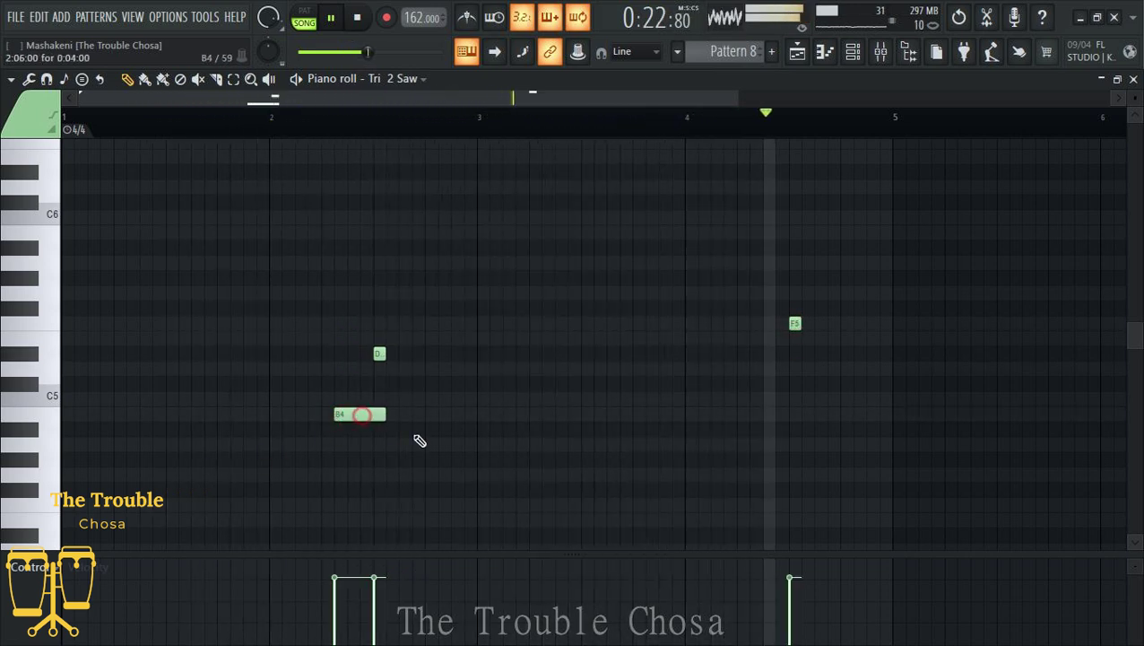
pyautogui.click(755, 386)
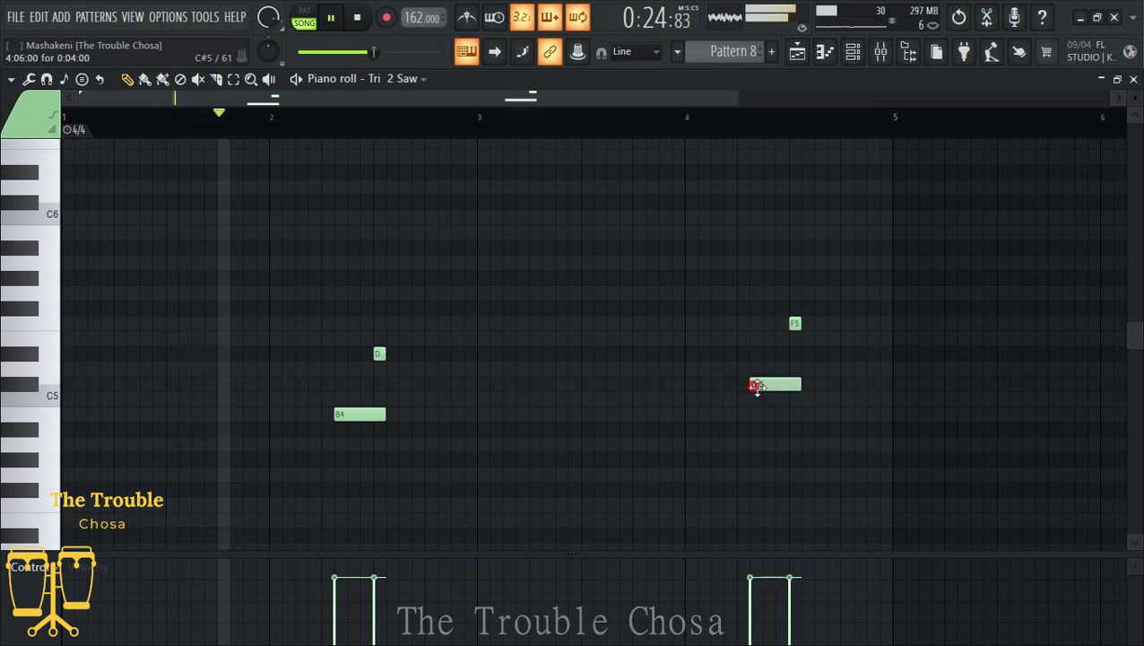
pyautogui.click(1134, 80)
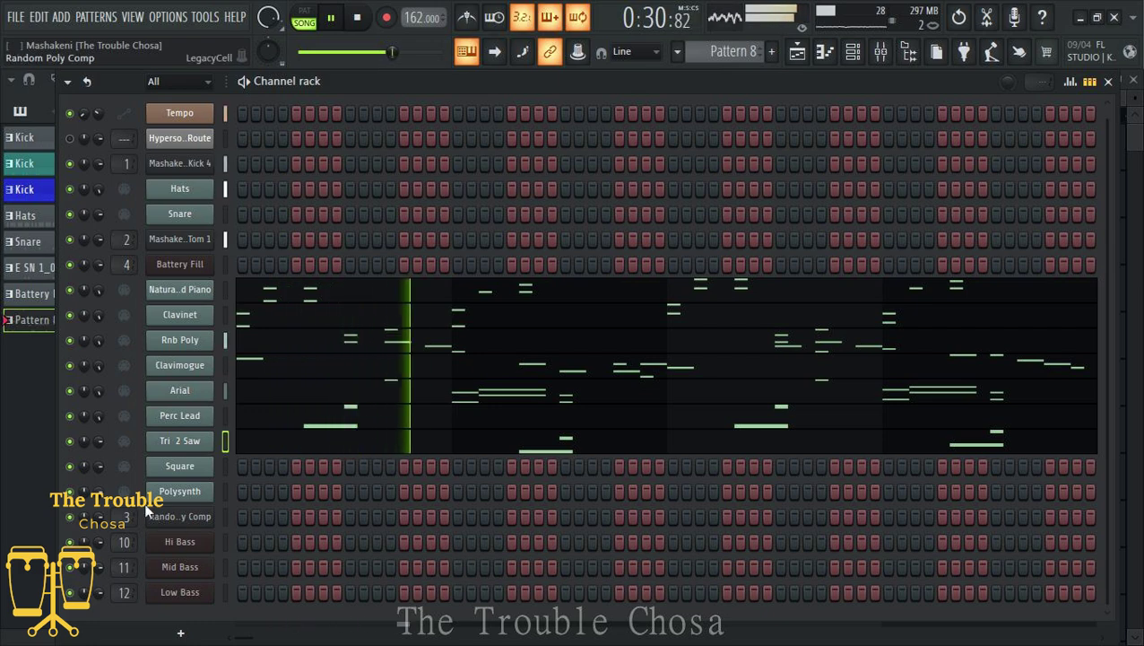
# Step: Open the Square piano roll and add two-step A#4 and G#4 notes ending bar 1, followed by a one-step F#4 starting bar 2
pyautogui.rightClick(190, 477)
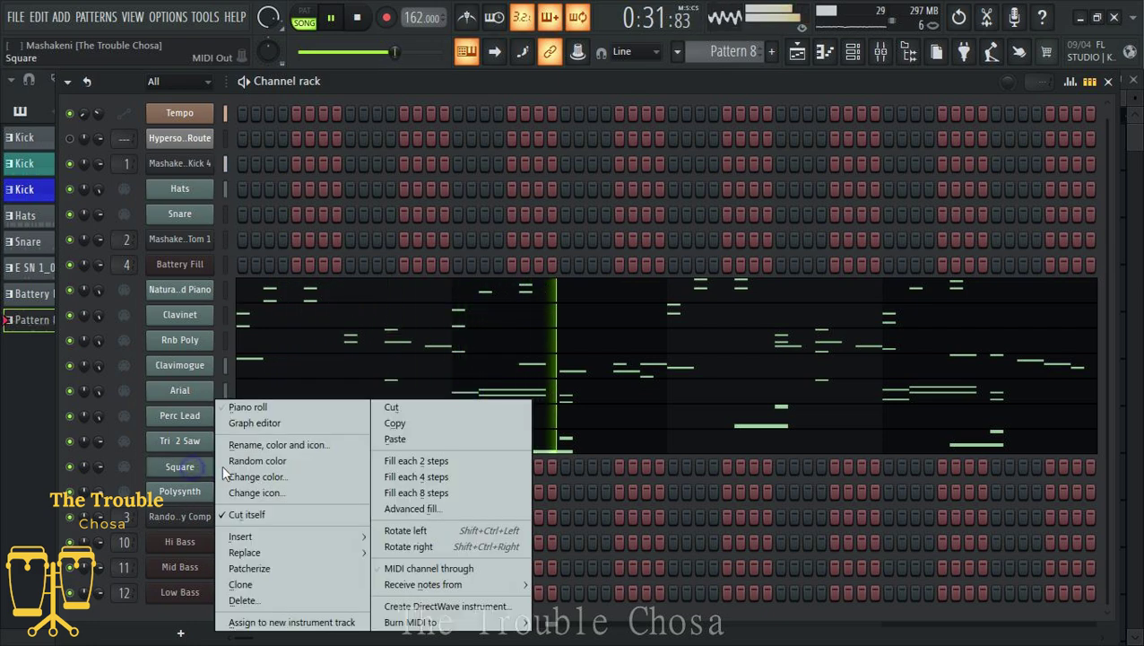
pyautogui.click(280, 402)
pyautogui.scroll(-2, 452, 413)
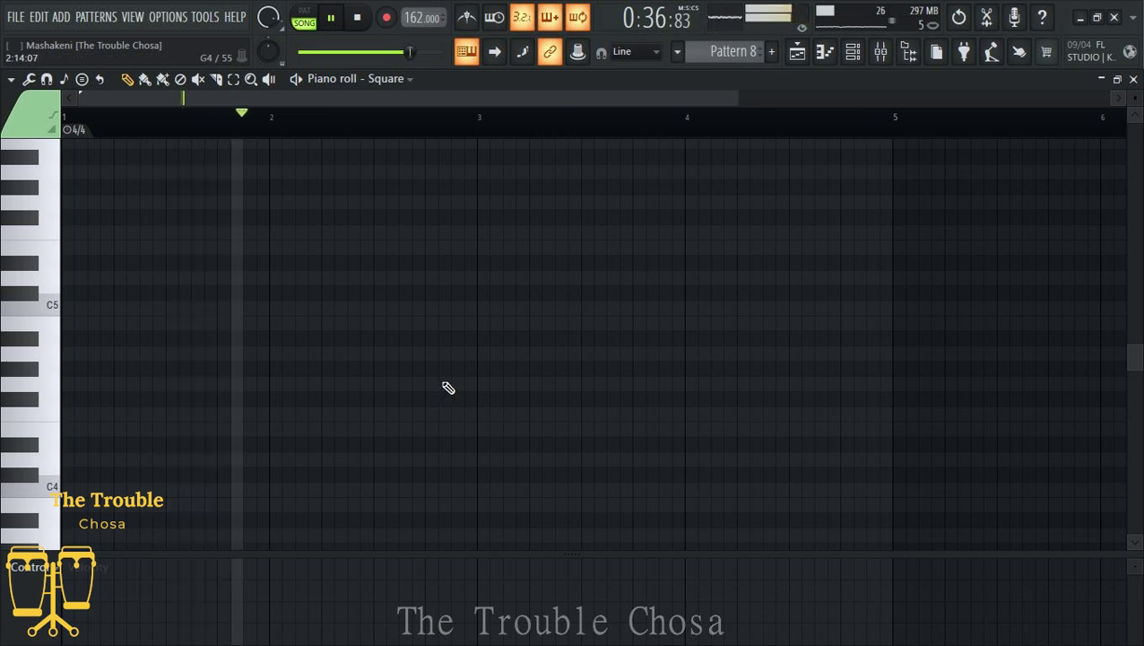
pyautogui.click(277, 400)
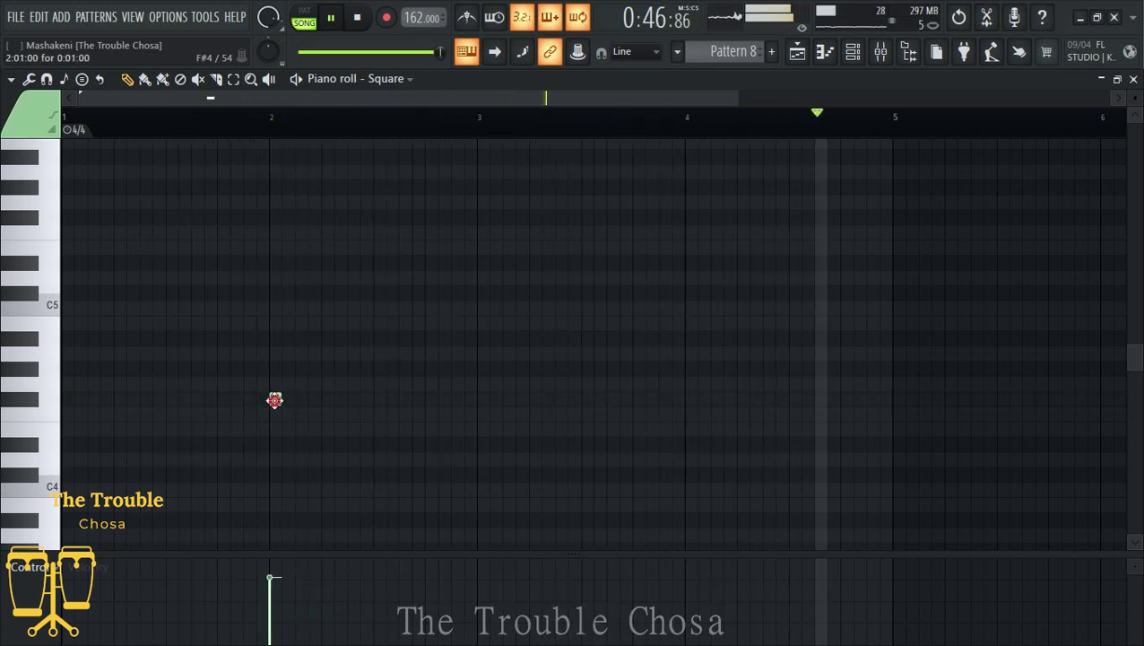
pyautogui.click(248, 368)
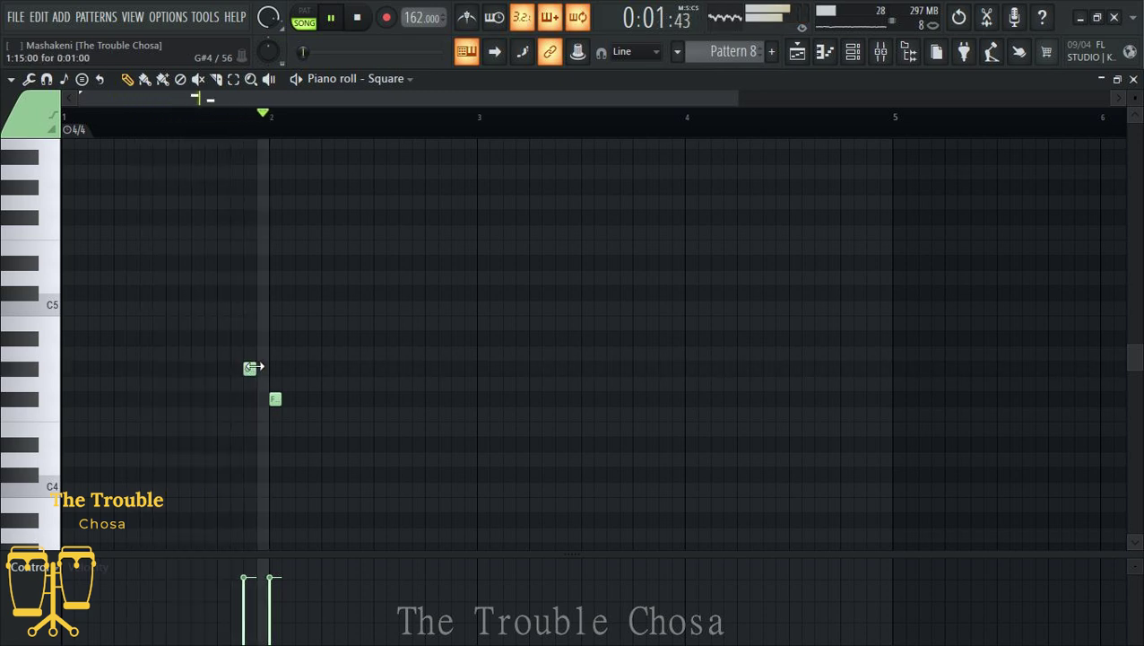
pyautogui.moveTo(255, 369); pyautogui.dragTo(216, 338)
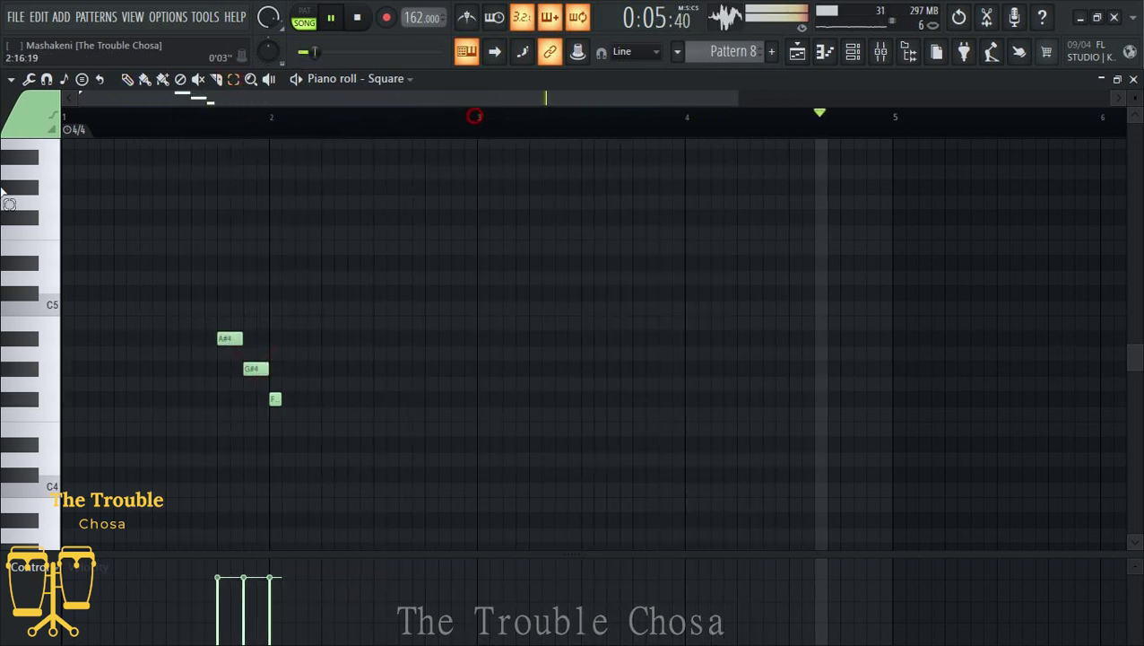
# Step: Duplicate the first two bars of the Square part into bars 3 and 4, and switch back to the Draw tool
pyautogui.moveTo(473, 115); pyautogui.dragTo(63, 117)
pyautogui.hotkey('ctrl', 'b')
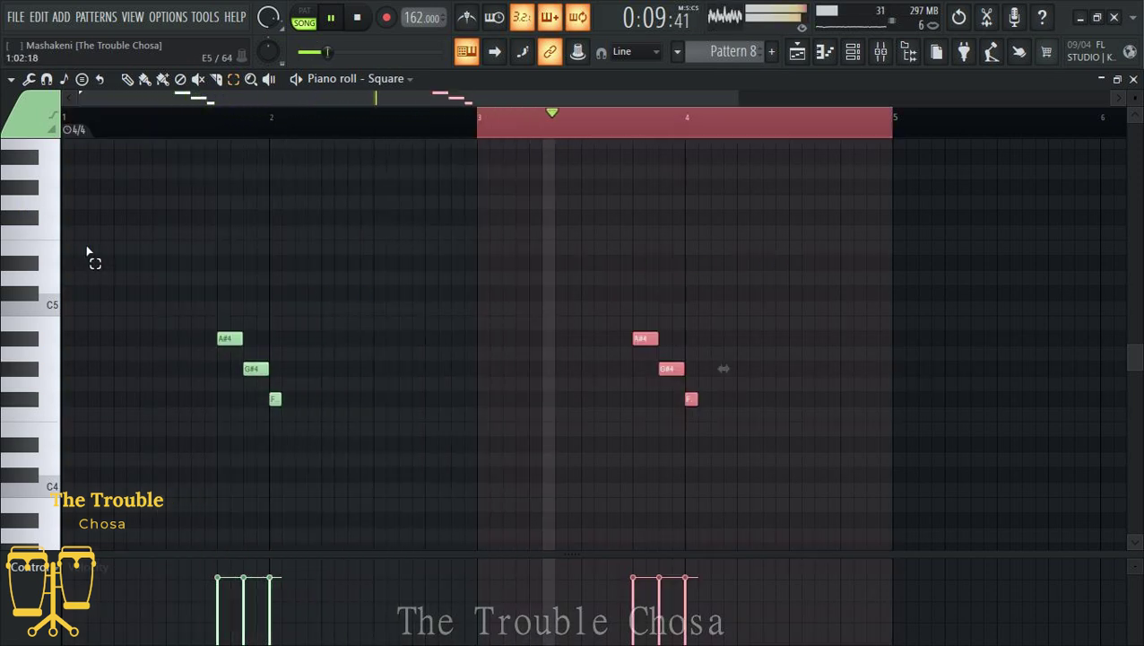
pyautogui.click(127, 79)
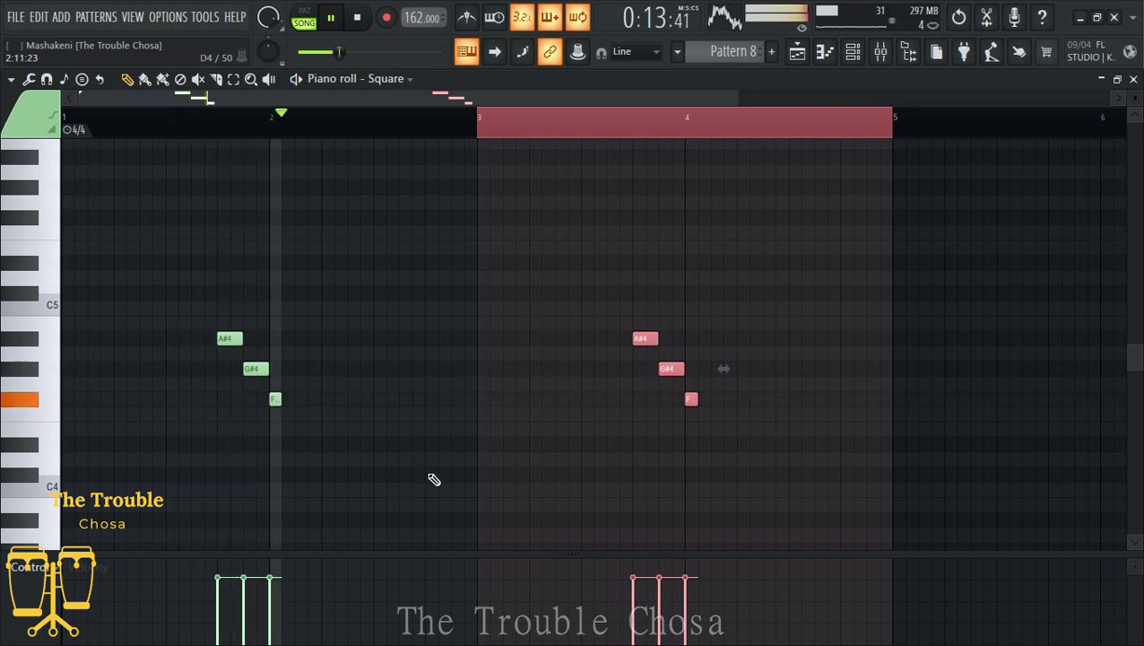
# Step: Add a five-step C#5 note at step 9 of bar 3 in the Square part, without a B4 above the A#4
pyautogui.click(638, 323)
pyautogui.click(586, 293)
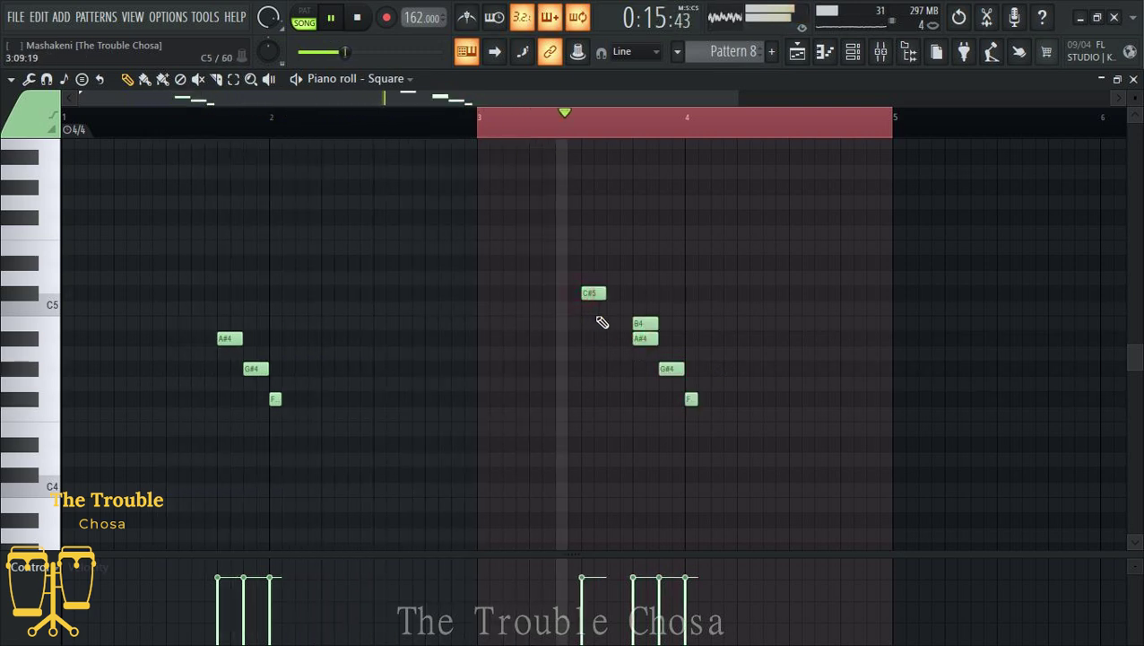
pyautogui.rightClick(648, 325)
pyautogui.moveTo(607, 293); pyautogui.dragTo(646, 294)
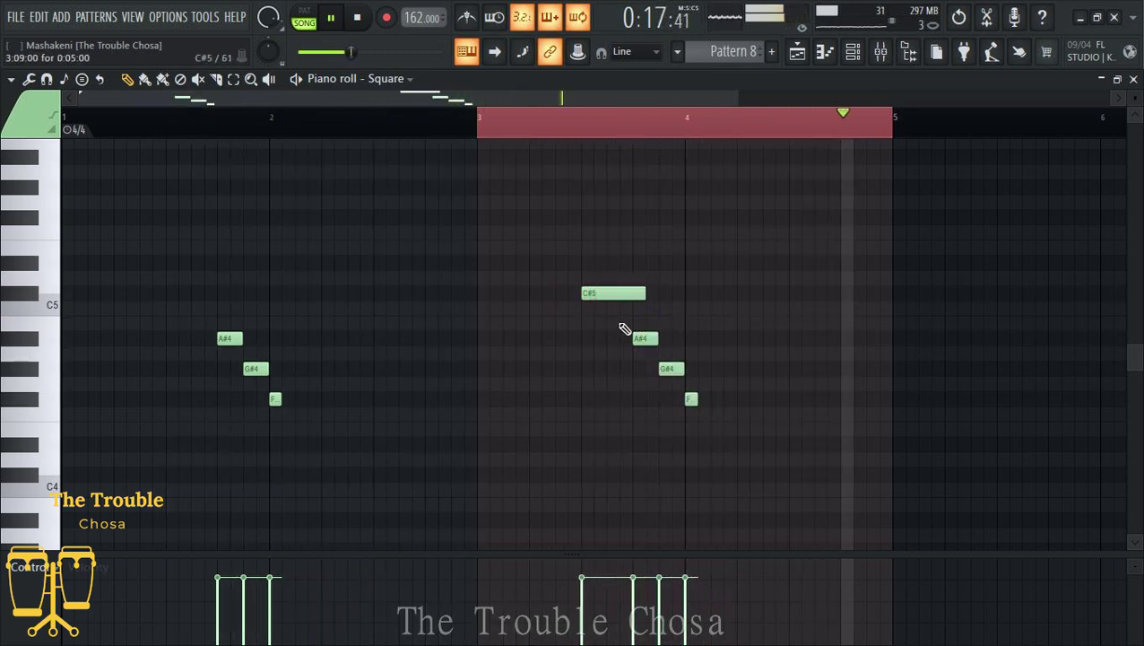
# Step: Transpose all the Square notes up one octave and close the piano roll
pyautogui.scroll(-2, 660, 130)
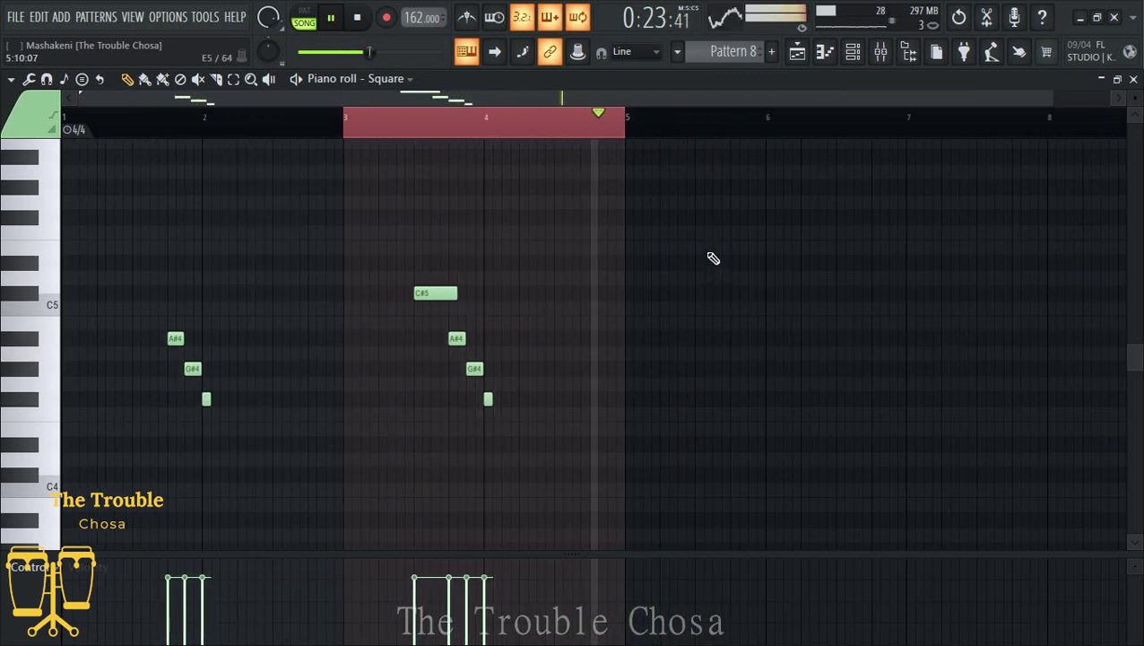
pyautogui.hotkey('ctrl', 'Up')
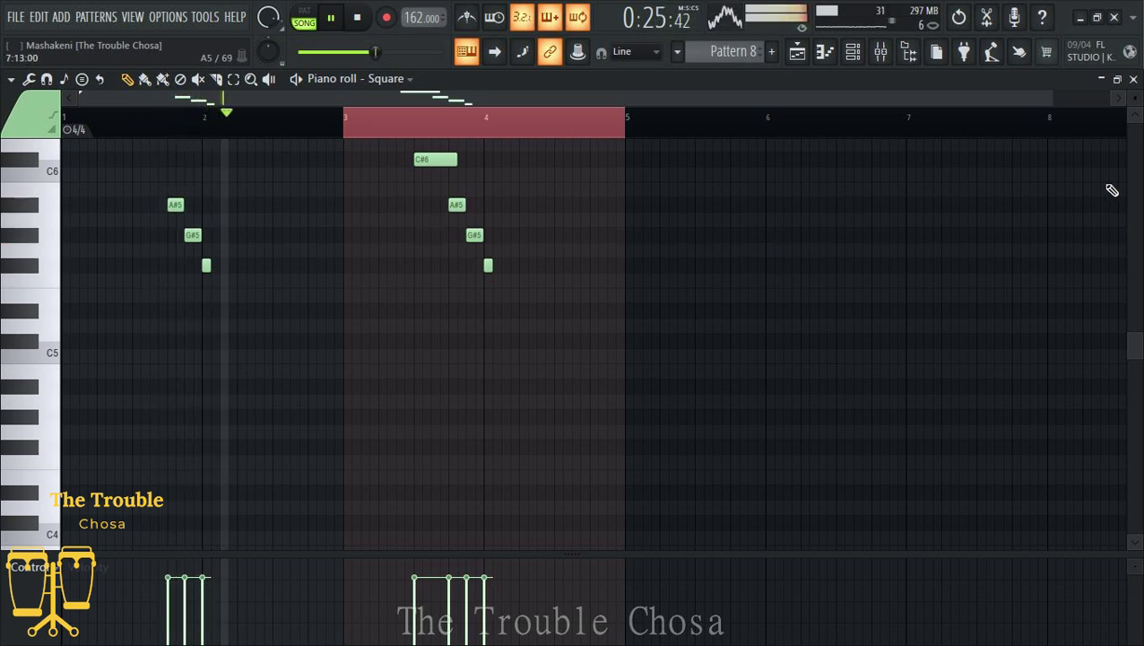
pyautogui.click(1134, 80)
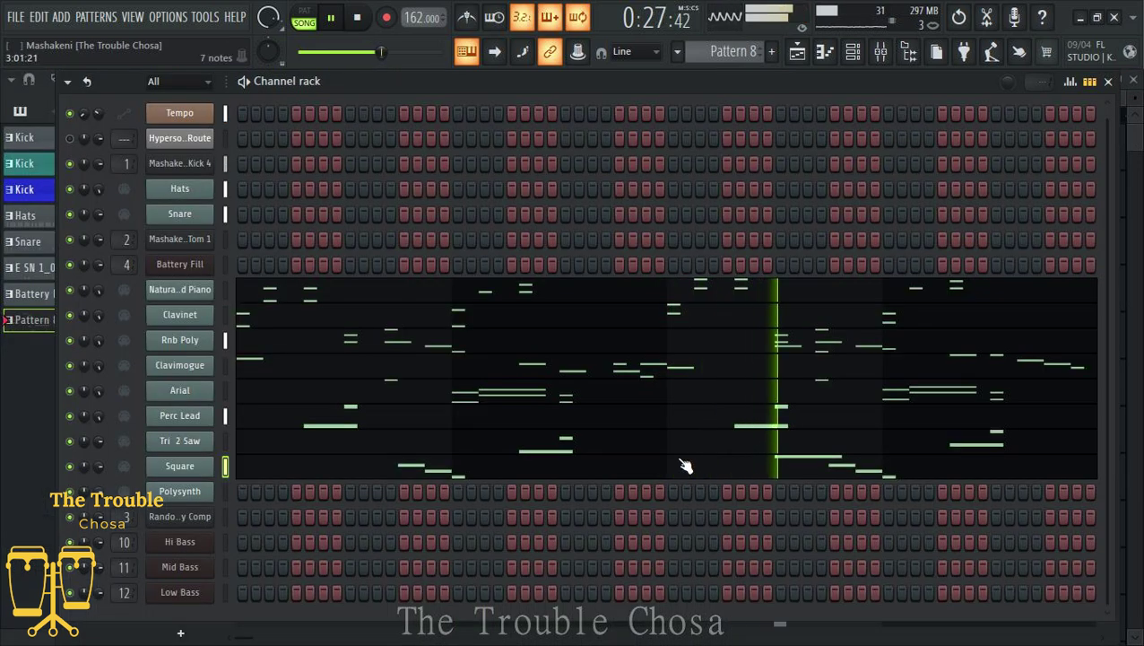
# Step: Reopen the Square piano roll, shorten the C#6 in bar 3 to four steps, and close it
pyautogui.click(327, 466)
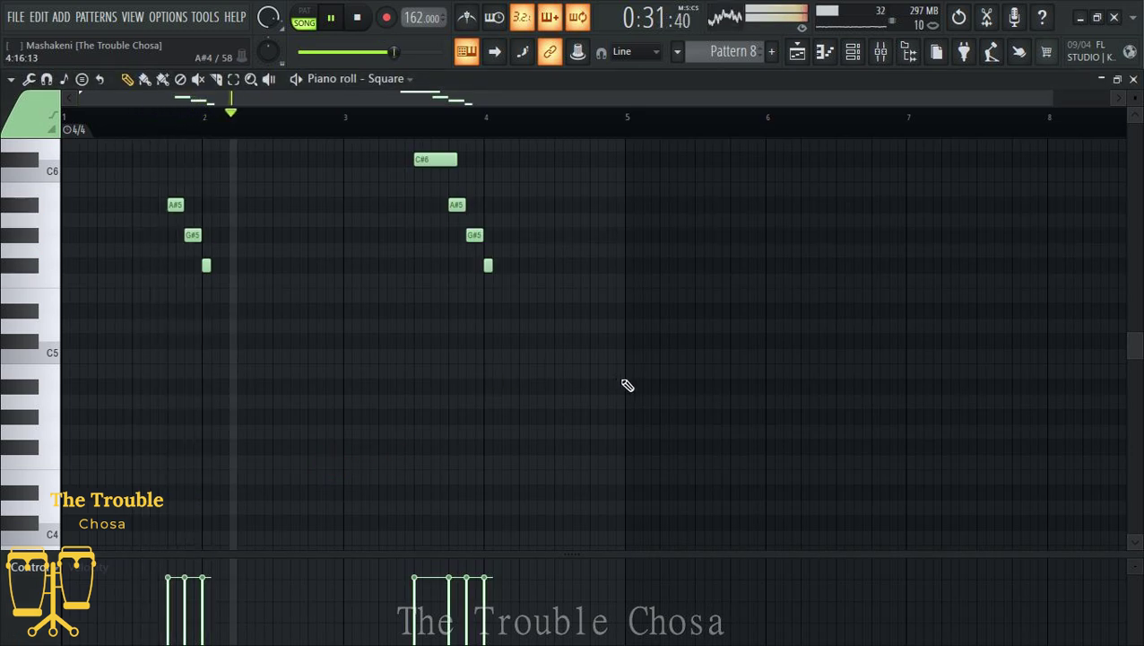
pyautogui.scroll(3, 466, 312)
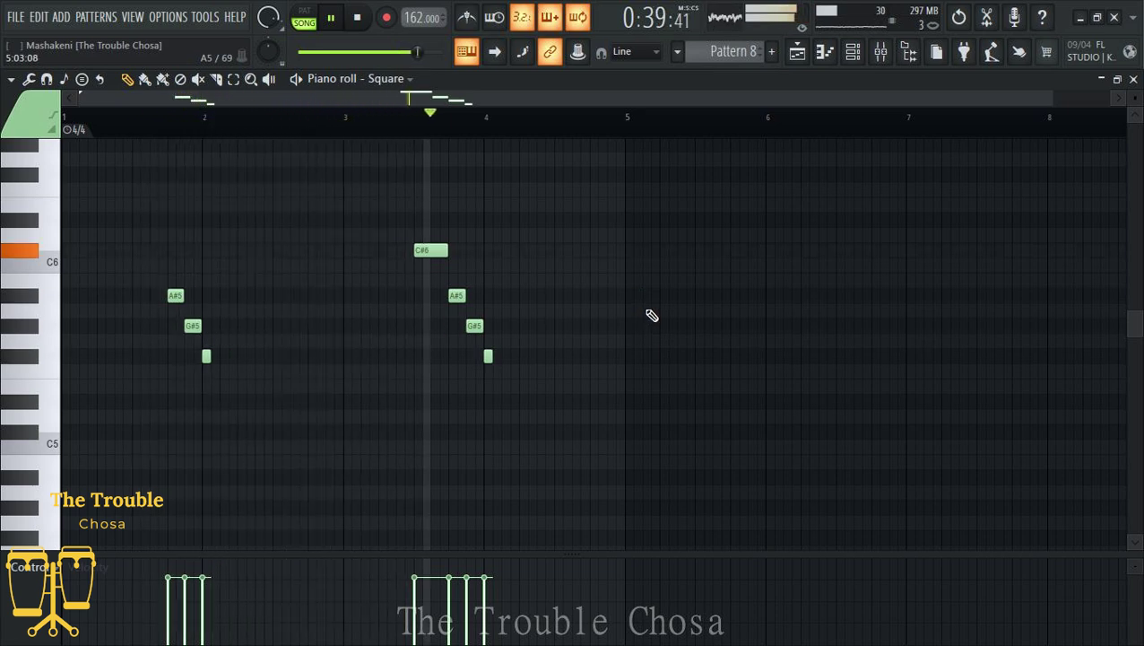
pyautogui.click(1133, 80)
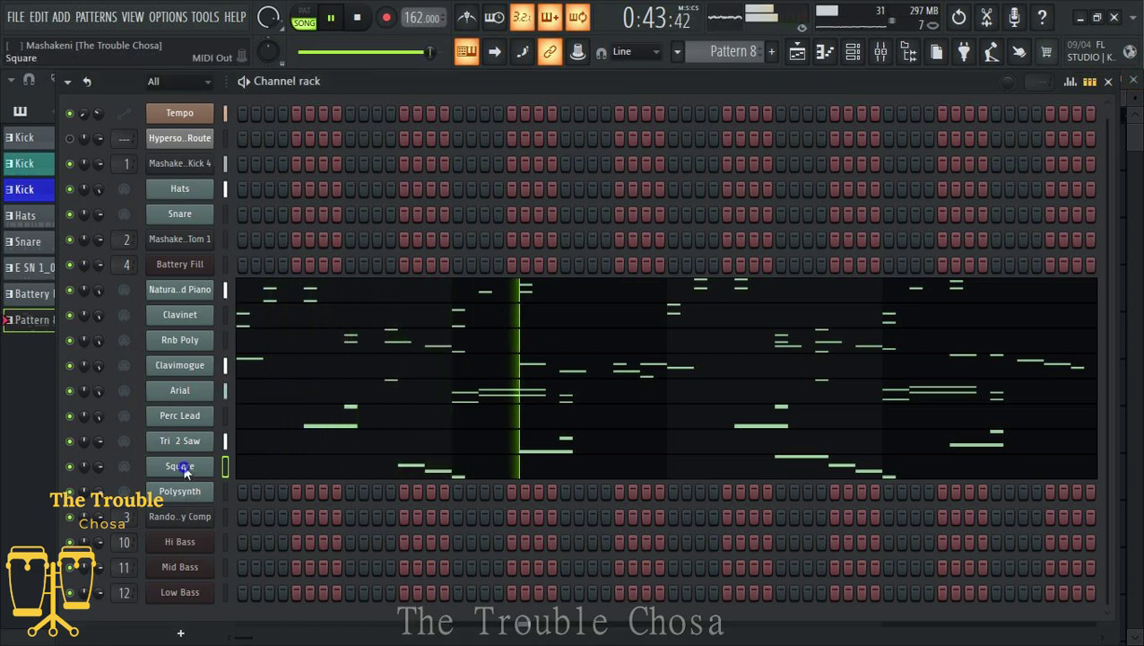
# Step: Copy the notes of the Square channel and paste them into the Polysynth channel
pyautogui.rightClick(184, 469)
pyautogui.click(392, 421)
pyautogui.rightClick(180, 492)
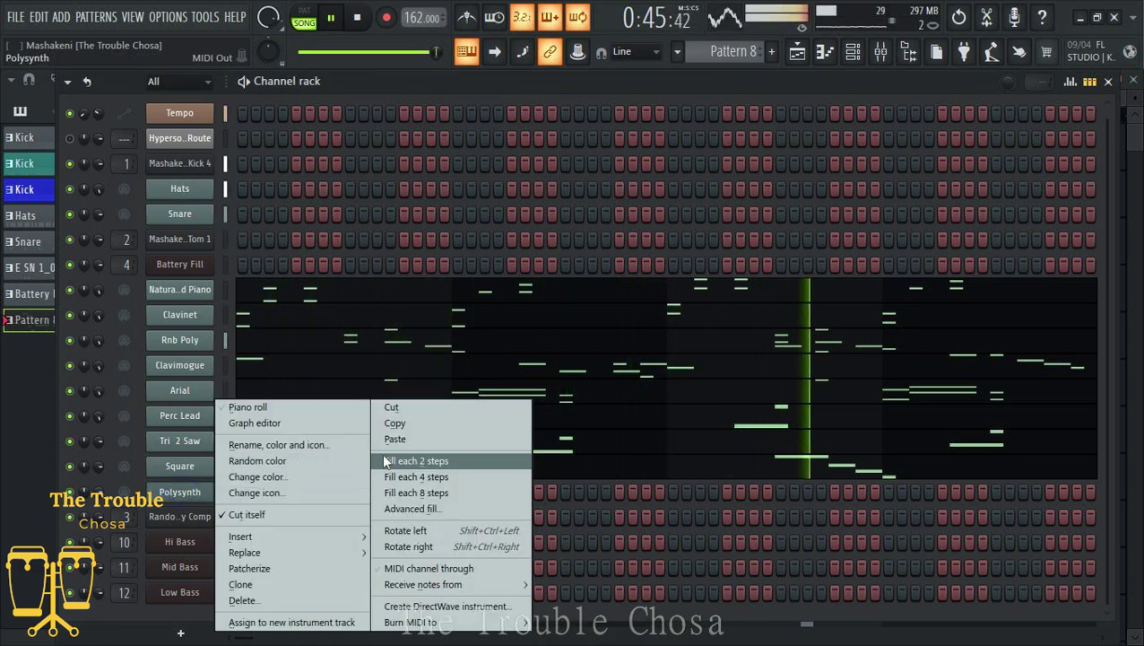
pyautogui.click(399, 440)
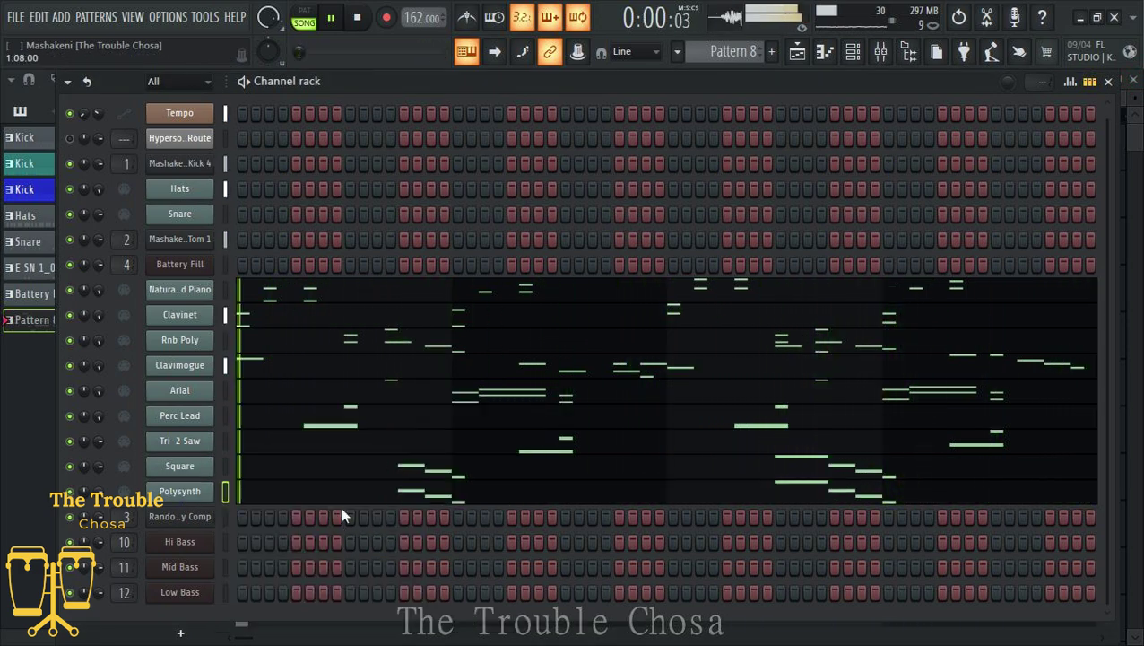
# Step: In the Polysynth part, remove the bar 3 C#6 and add three-step C#5 and one-step D#5 late in bar 2, plus a two-step C#5 starting bar 3
pyautogui.click(366, 499)
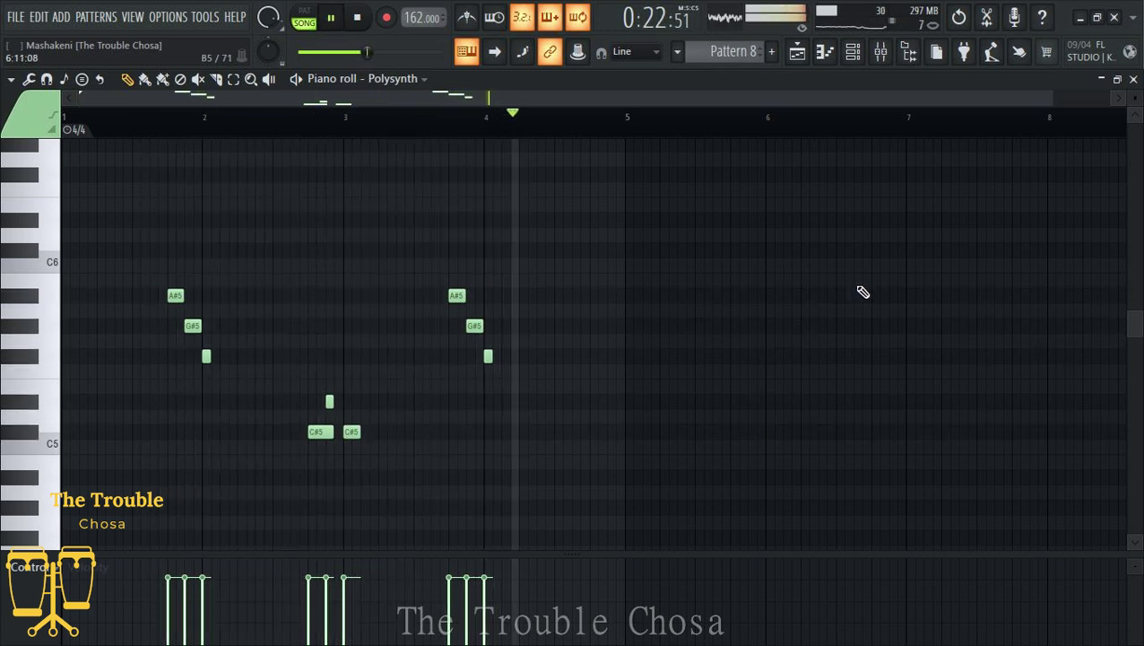
pyautogui.click(1134, 79)
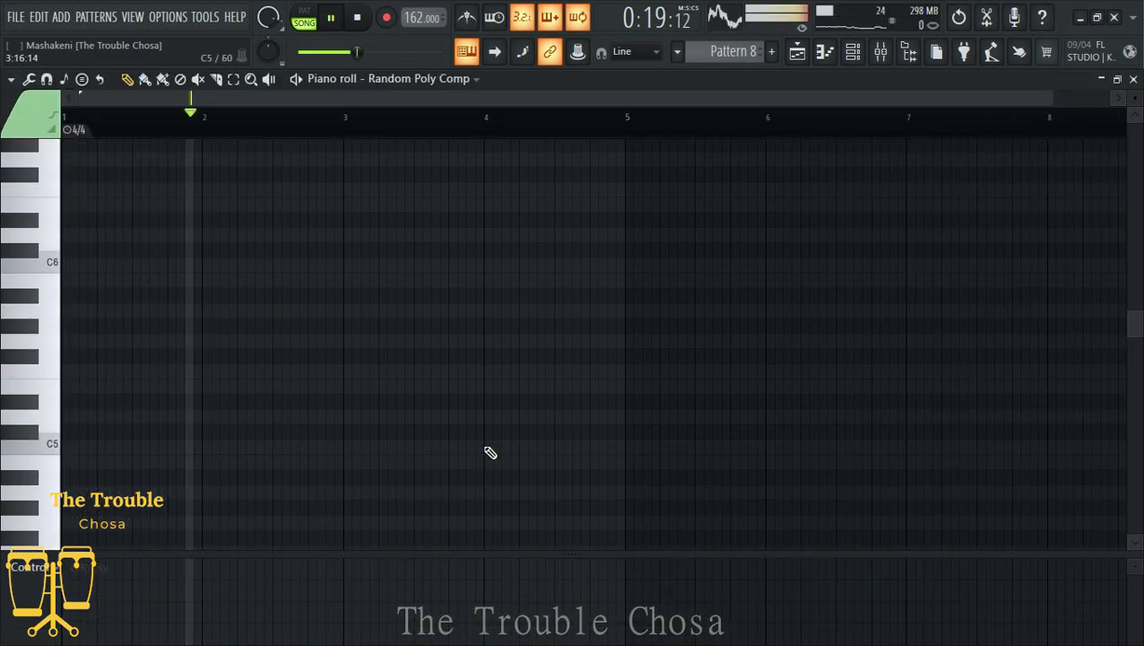
# Step: In the Random Poly Comp part, add five-step D#5 and one-step C#5 in bar 2, plus three-step A#4, five-step G#4 and one-step F#4 in bar 4
pyautogui.scroll(-3, 480, 456)
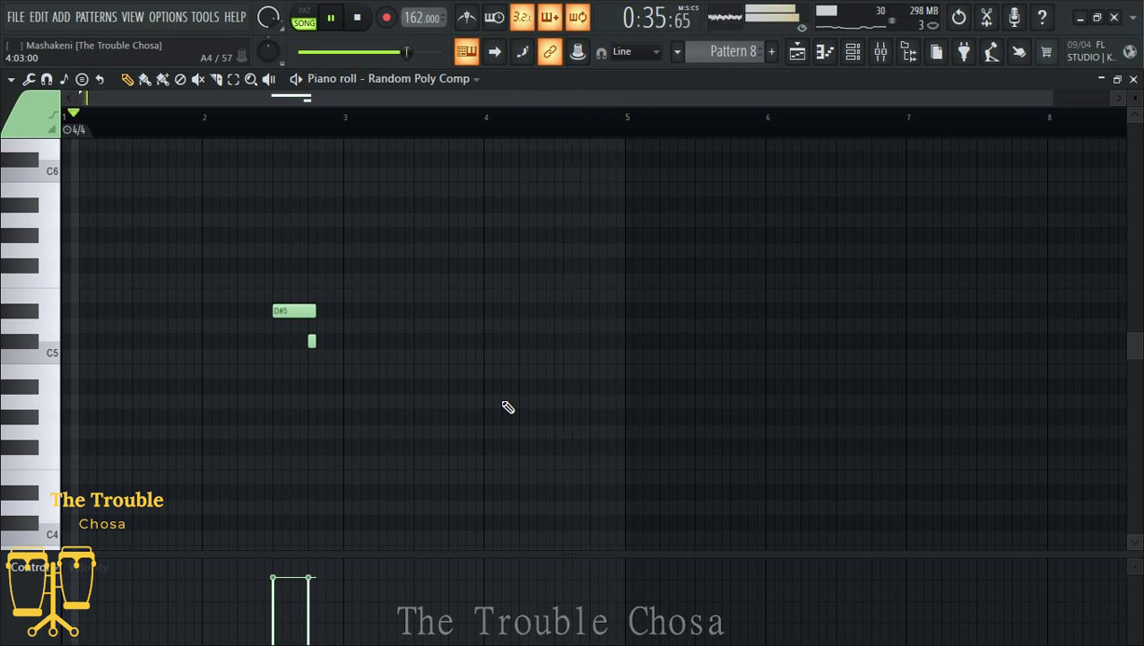
pyautogui.click(529, 386)
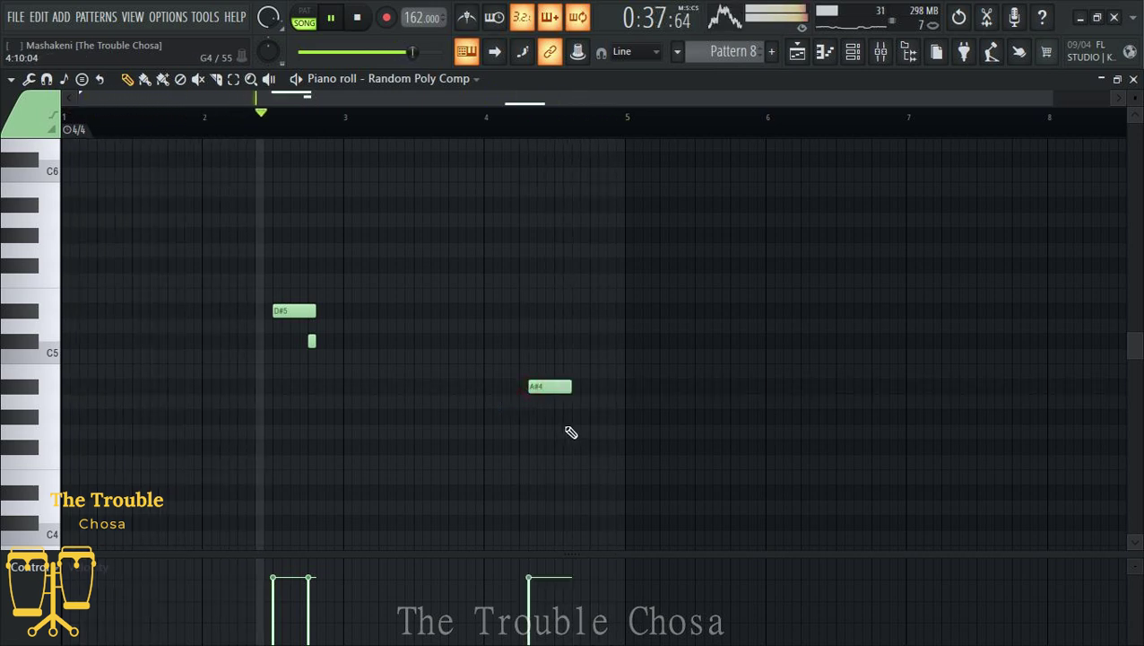
pyautogui.click(554, 416)
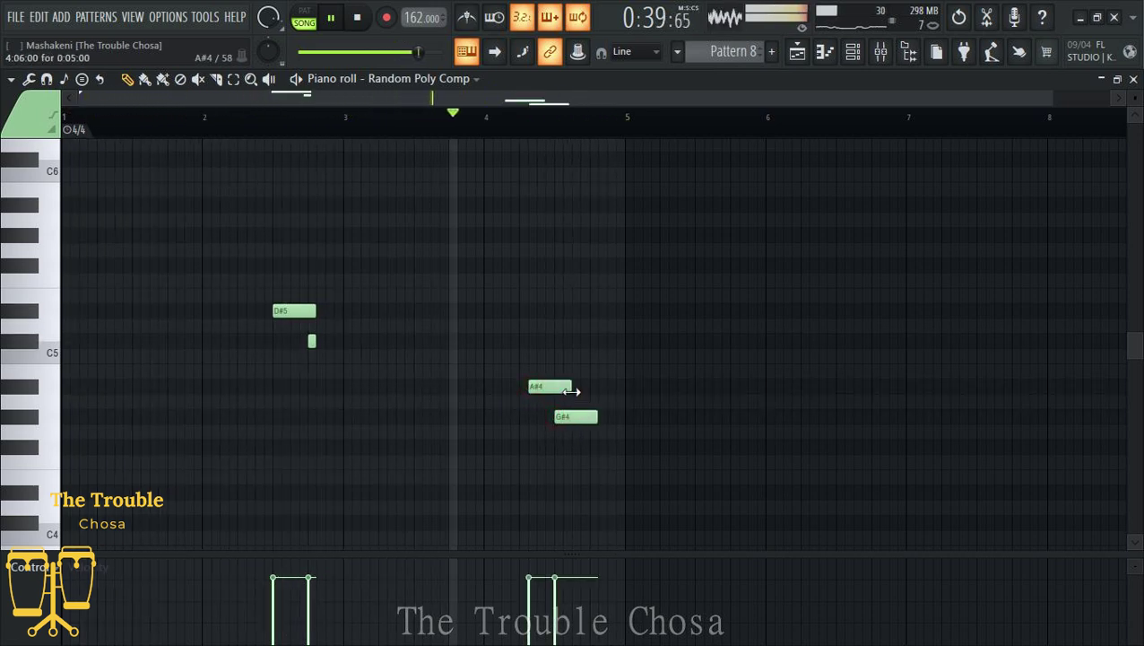
pyautogui.moveTo(571, 387); pyautogui.dragTo(555, 389)
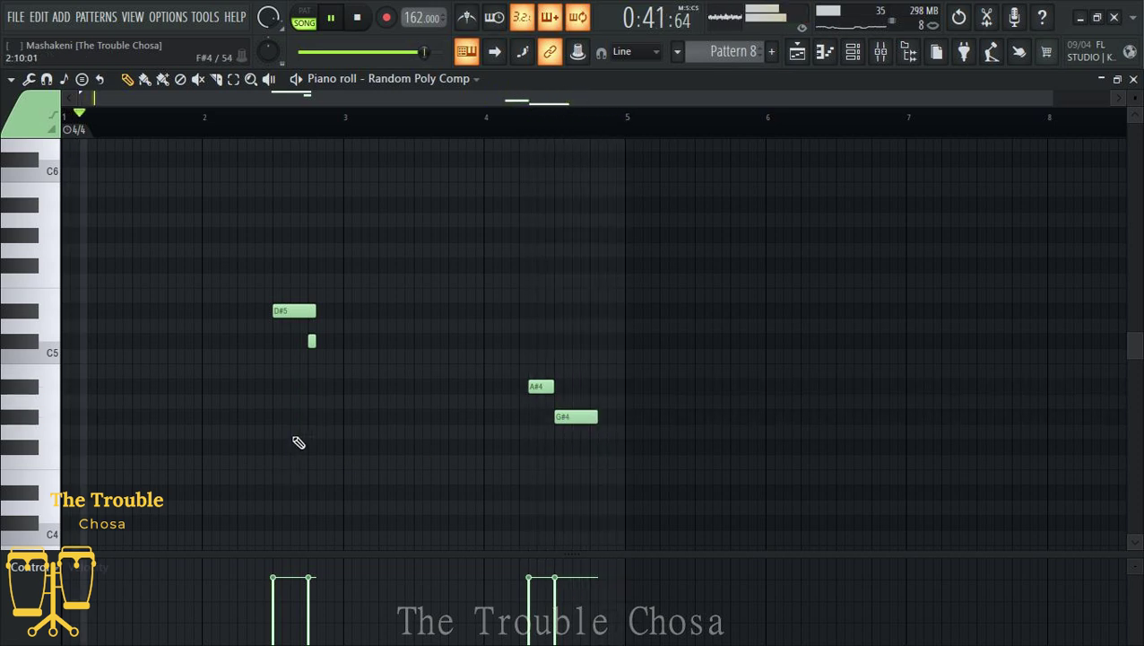
pyautogui.click(311, 343)
pyautogui.click(592, 455)
pyautogui.moveTo(592, 453); pyautogui.dragTo(592, 443)
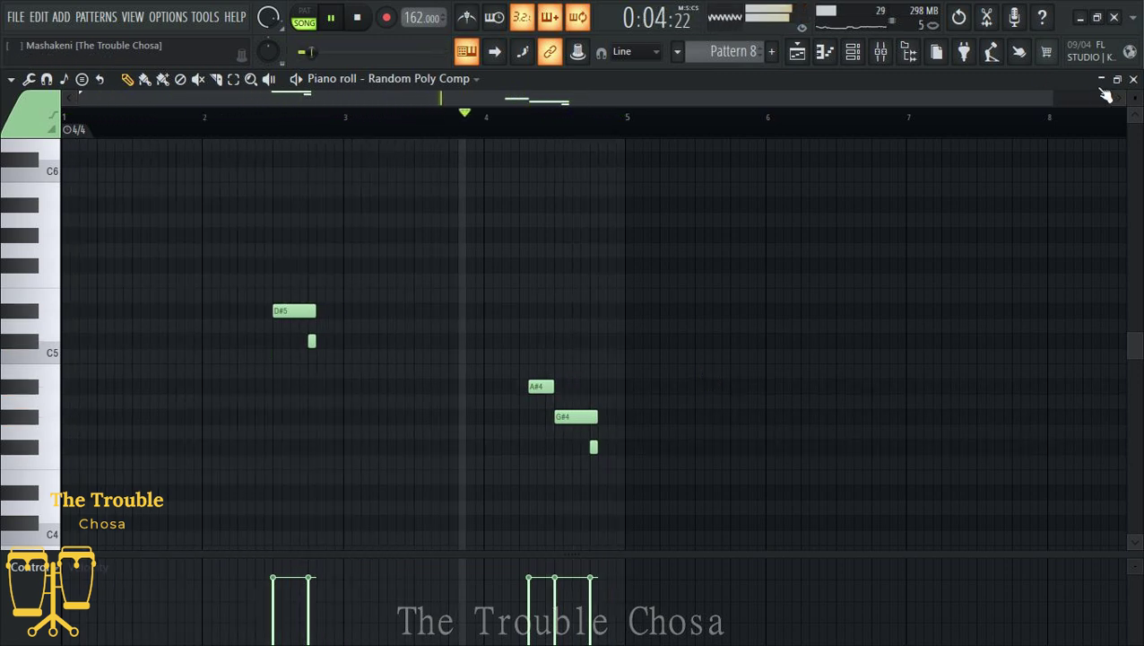
pyautogui.press('F6')
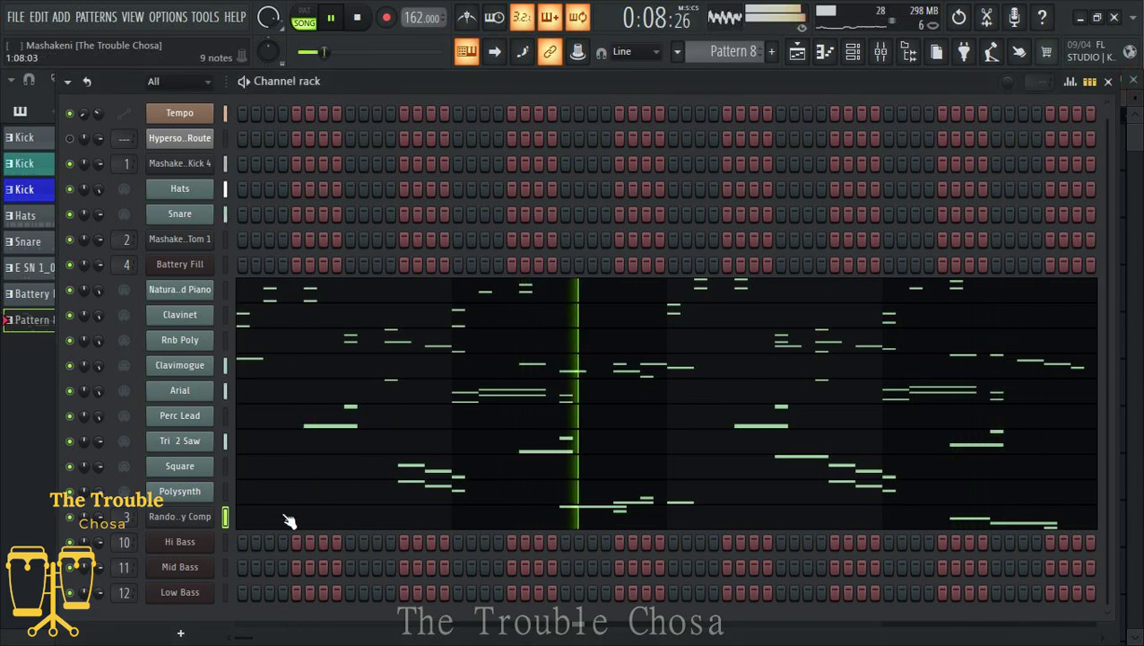
# Step: Open the Hi Bass channel's piano roll and add one-step F#4 notes in bar 1 at steps 1, 3, 6, 12 and 14
pyautogui.rightClick(185, 540)
pyautogui.click(262, 402)
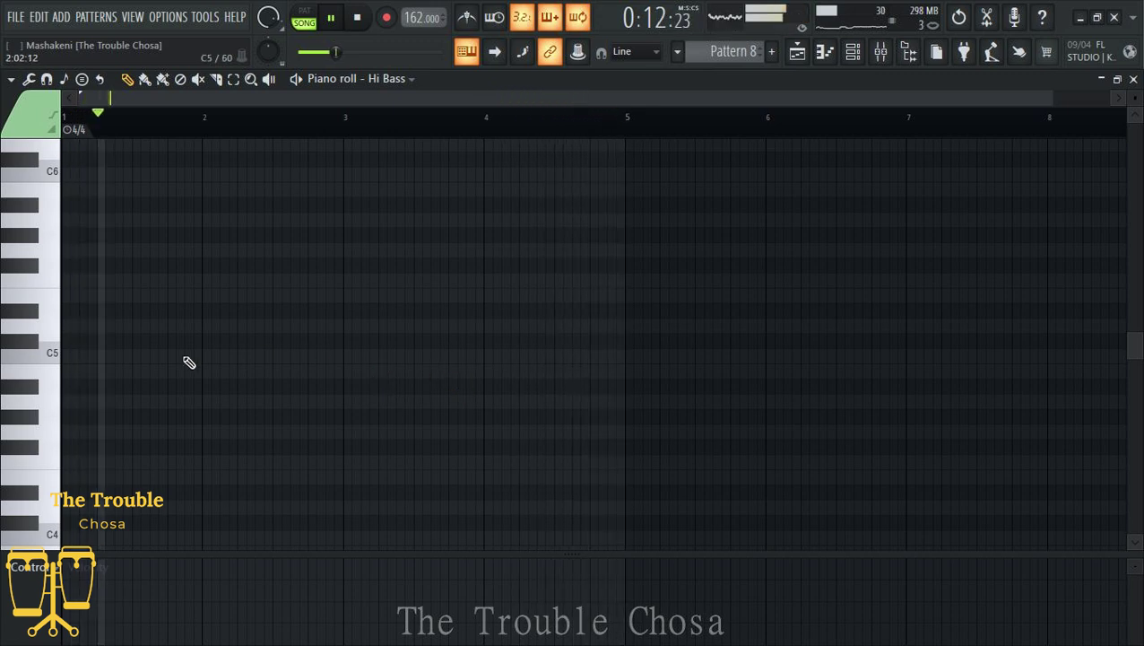
pyautogui.scroll(-3, 122, 384)
pyautogui.click(30, 312)
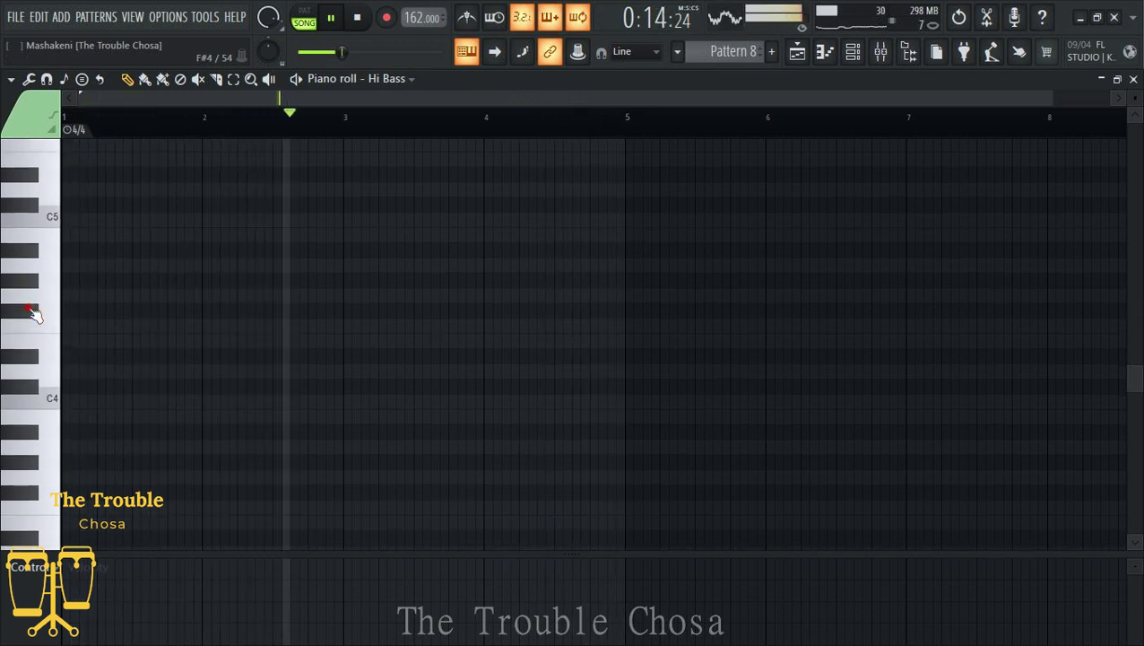
pyautogui.click(64, 309)
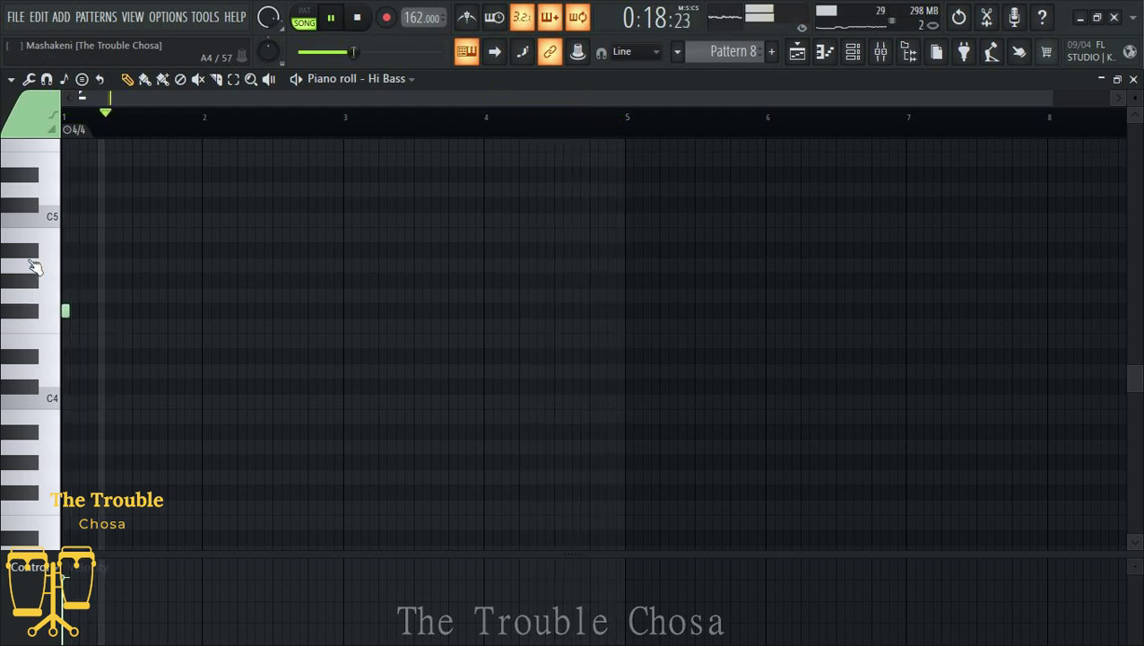
pyautogui.click(82, 310)
pyautogui.click(109, 311)
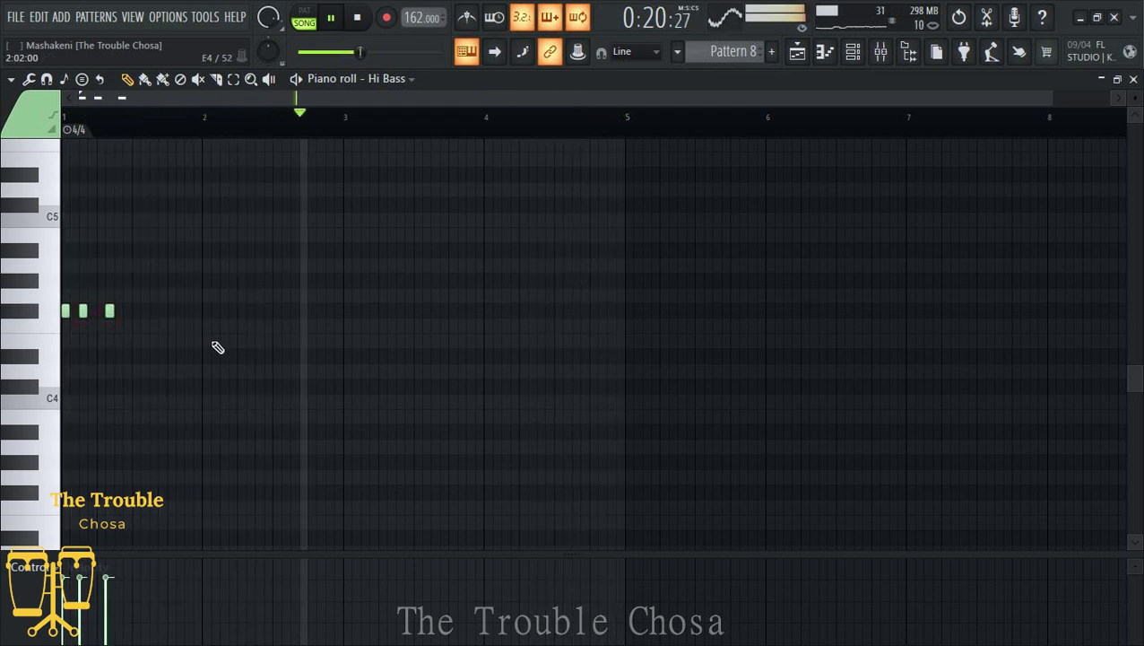
pyautogui.click(163, 311)
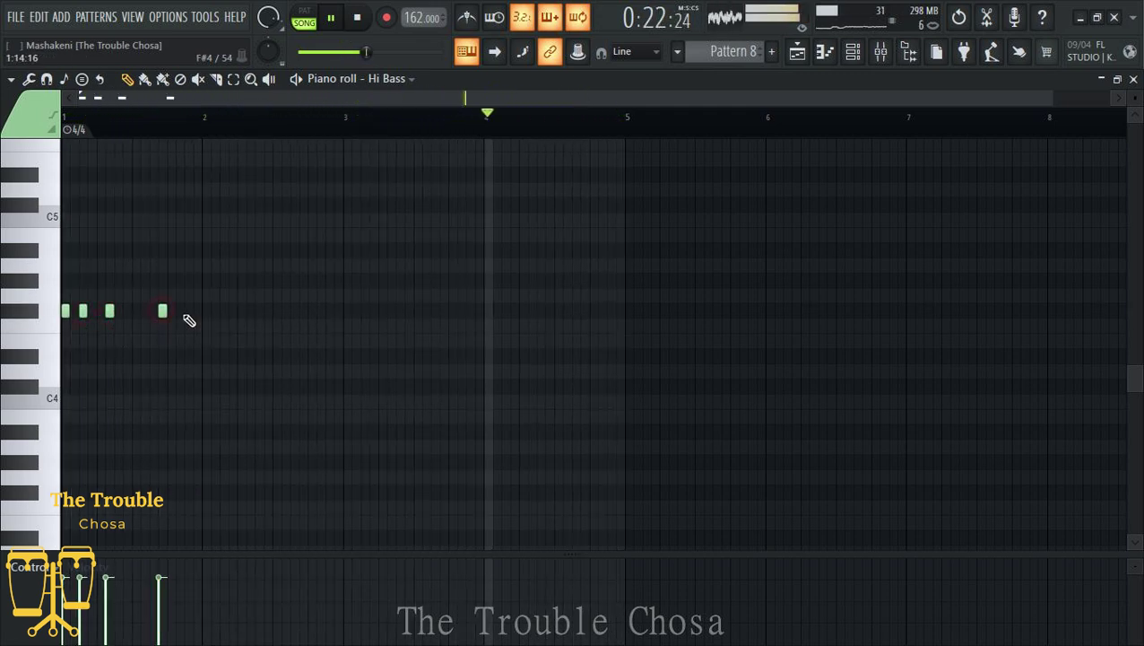
pyautogui.click(179, 311)
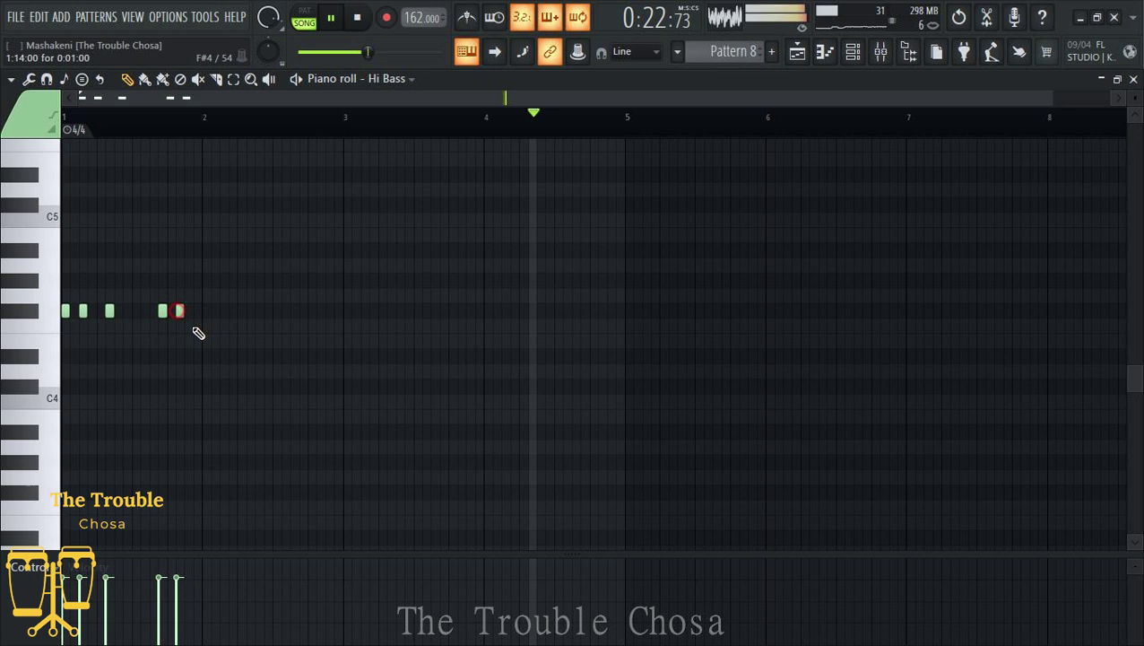
# Step: In bar 2 of Hi Bass, add one-step B4 notes at steps 1, 6 and 9 and an A#4 at step 13
pyautogui.click(206, 236)
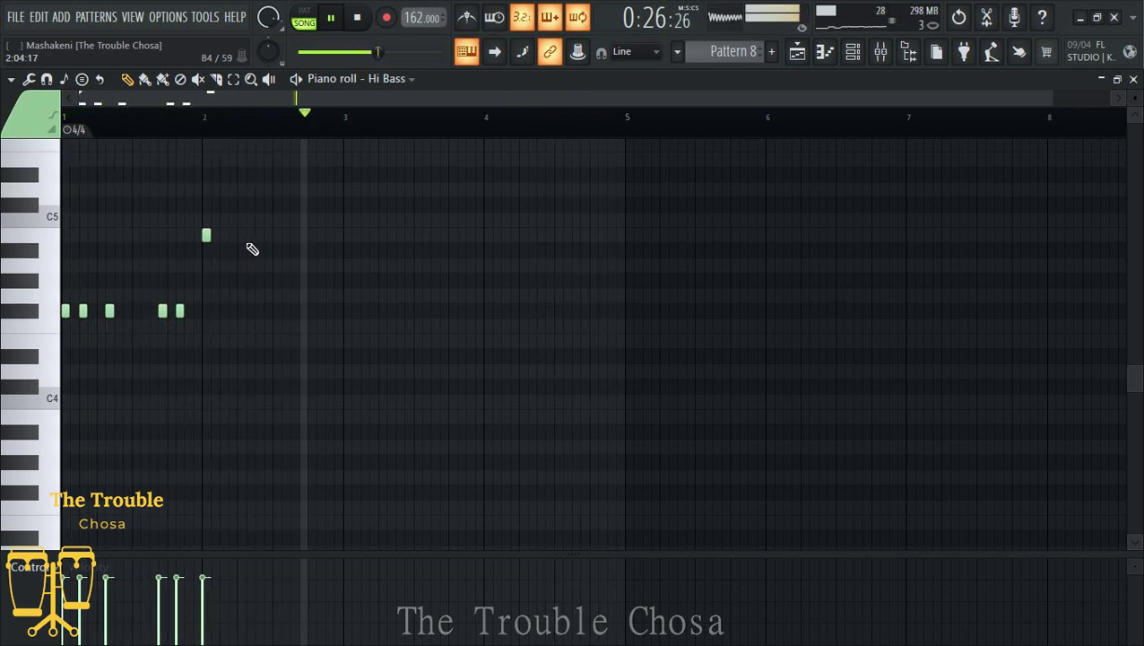
pyautogui.click(258, 236)
pyautogui.moveTo(268, 237); pyautogui.dragTo(251, 237)
pyautogui.click(277, 236)
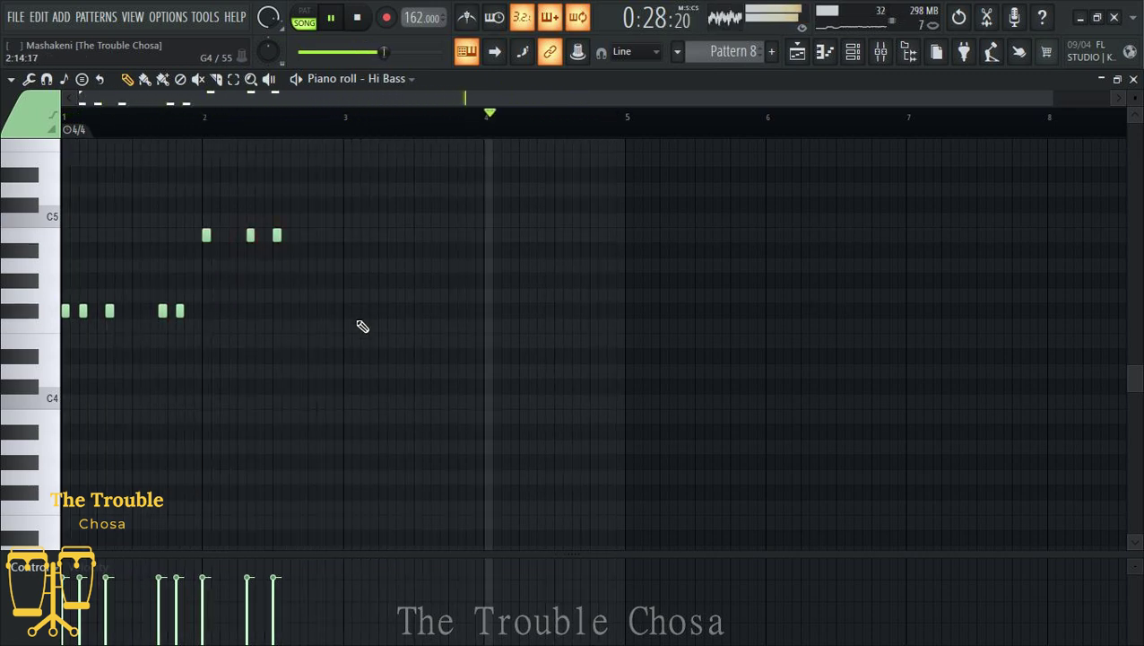
pyautogui.click(312, 250)
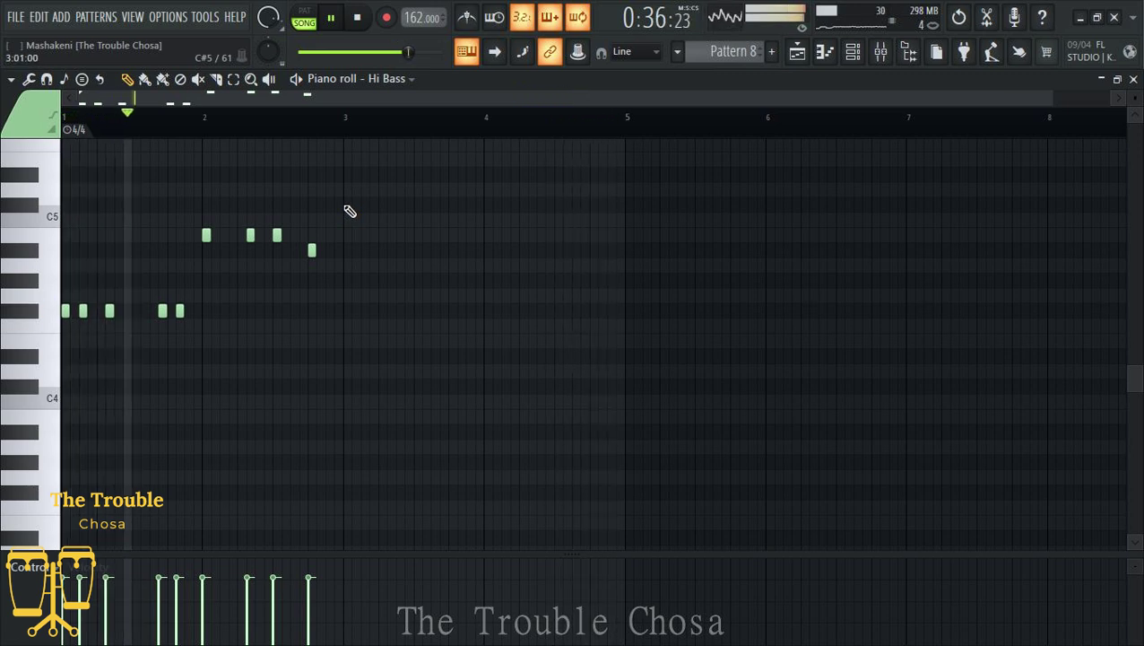
# Step: In bar 3 of Hi Bass, add one-step C#5 notes at steps 1, 6, 7, 9, 12, 13 and 14, and an A#4 at step 15
pyautogui.click(347, 204)
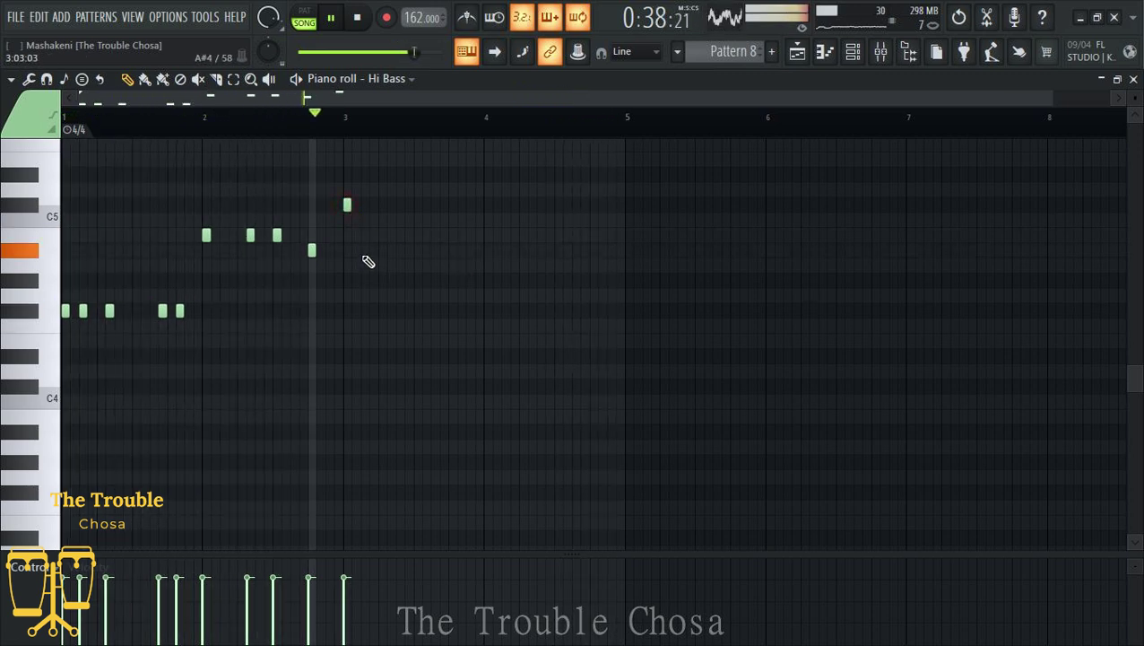
pyautogui.click(393, 205)
pyautogui.click(401, 206)
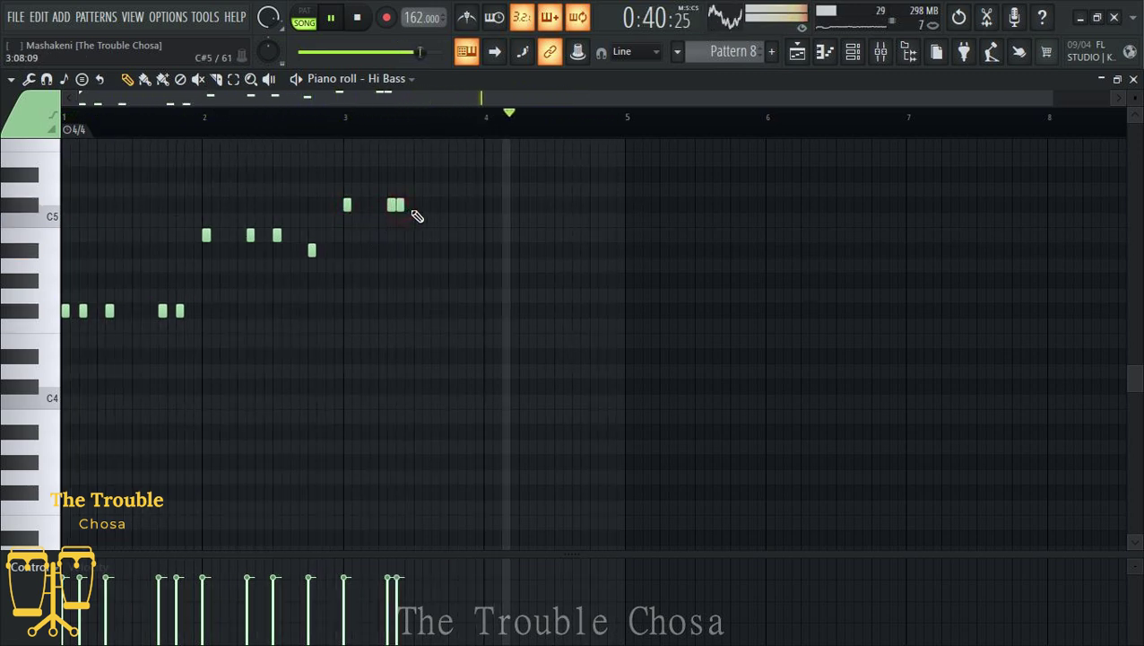
pyautogui.click(418, 205)
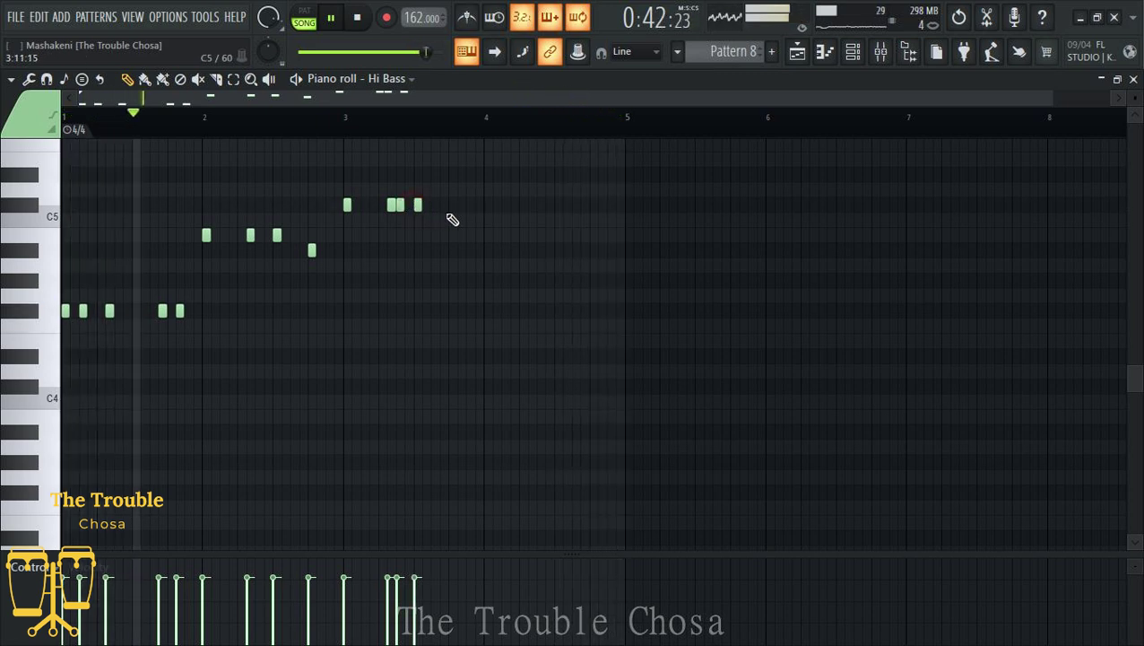
pyautogui.click(442, 205)
pyautogui.click(451, 205)
pyautogui.click(459, 206)
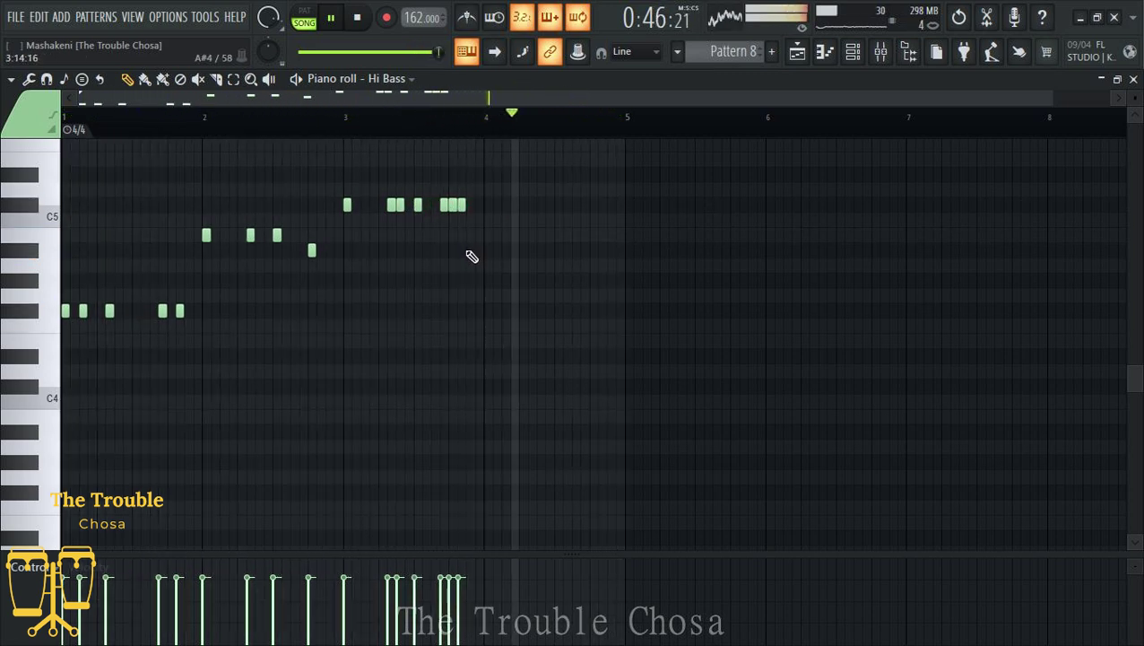
pyautogui.click(470, 250)
# Step: Complete bar 4 of Hi Bass with one-step C#5 notes at steps 1, 3, 6 and 7 and a C#4 at step 9, and close the piano roll
pyautogui.click(488, 205)
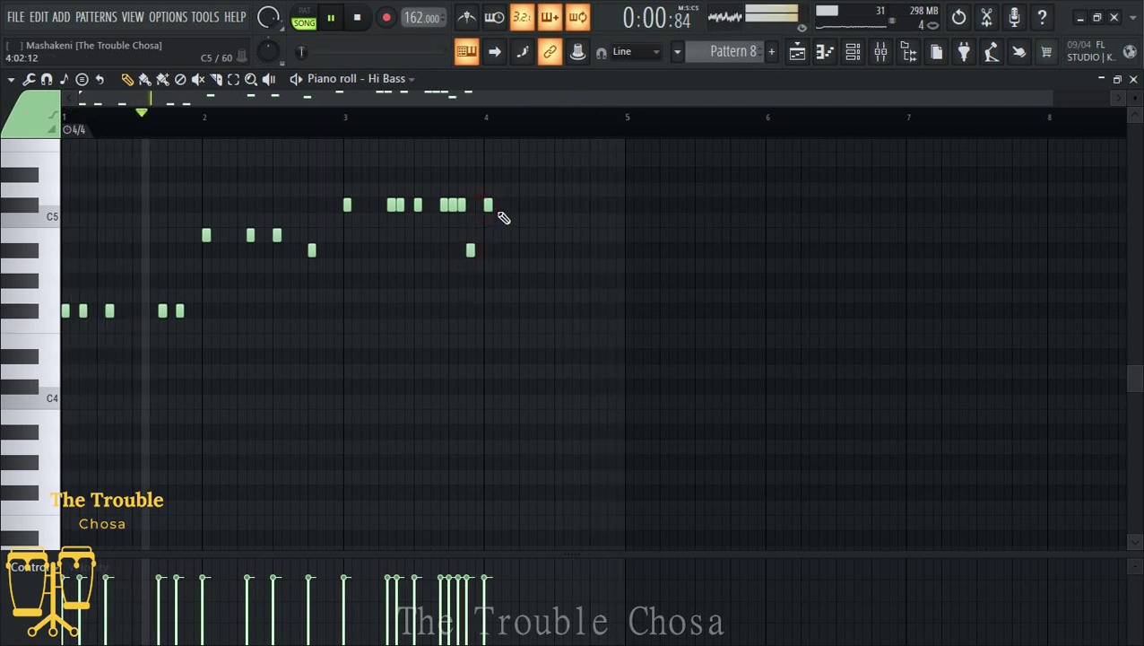
pyautogui.click(505, 206)
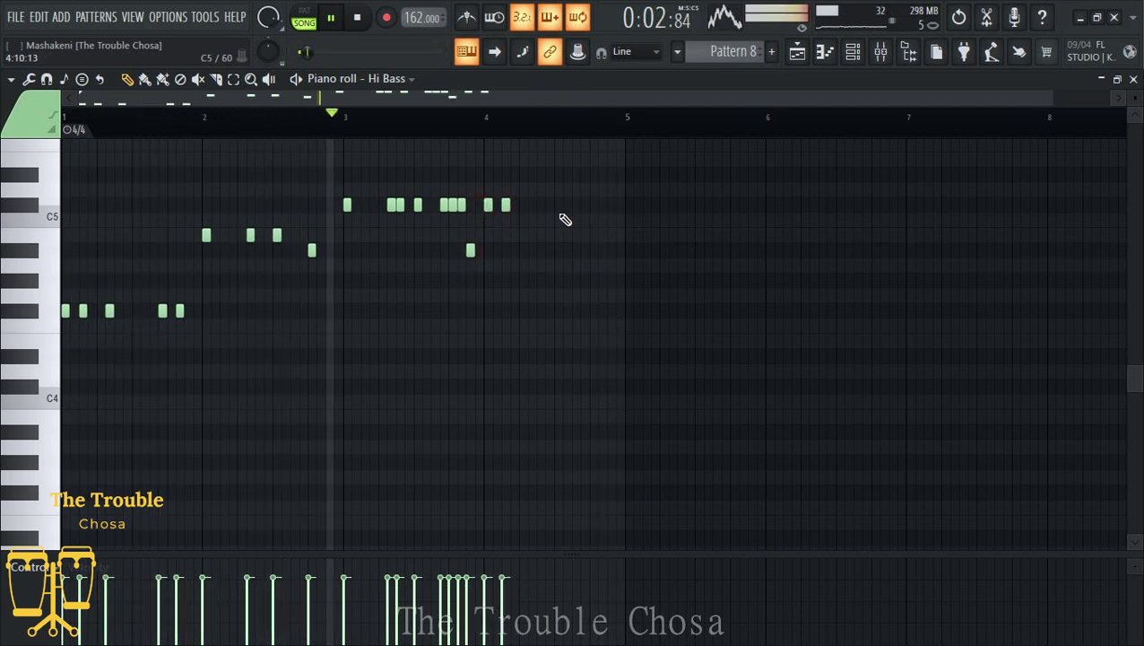
pyautogui.click(533, 205)
pyautogui.click(541, 206)
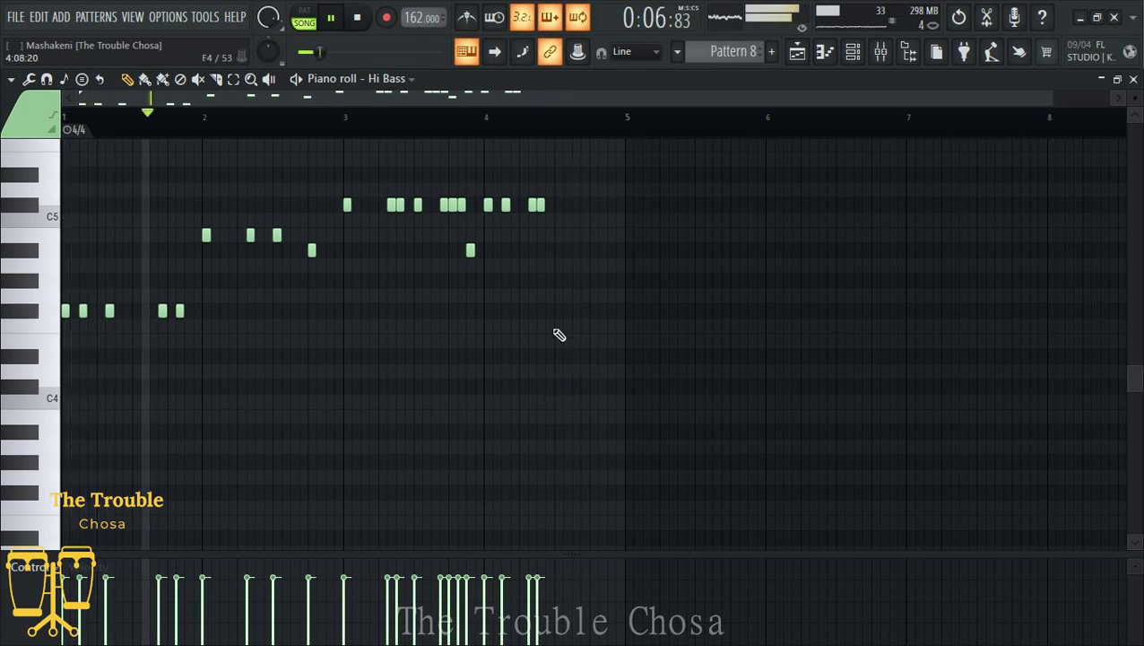
pyautogui.click(558, 386)
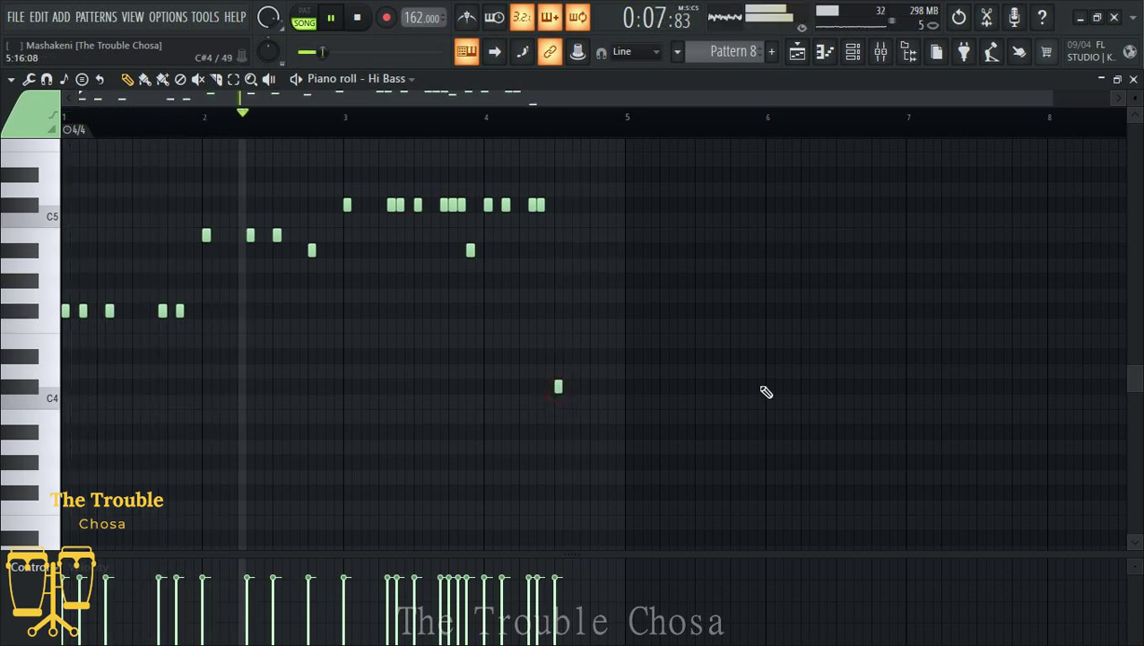
pyautogui.click(1134, 79)
# Step: Solo the piano channel together with Hi Bass and review the Hi Bass notes in the piano roll
pyautogui.rightClick(69, 289)
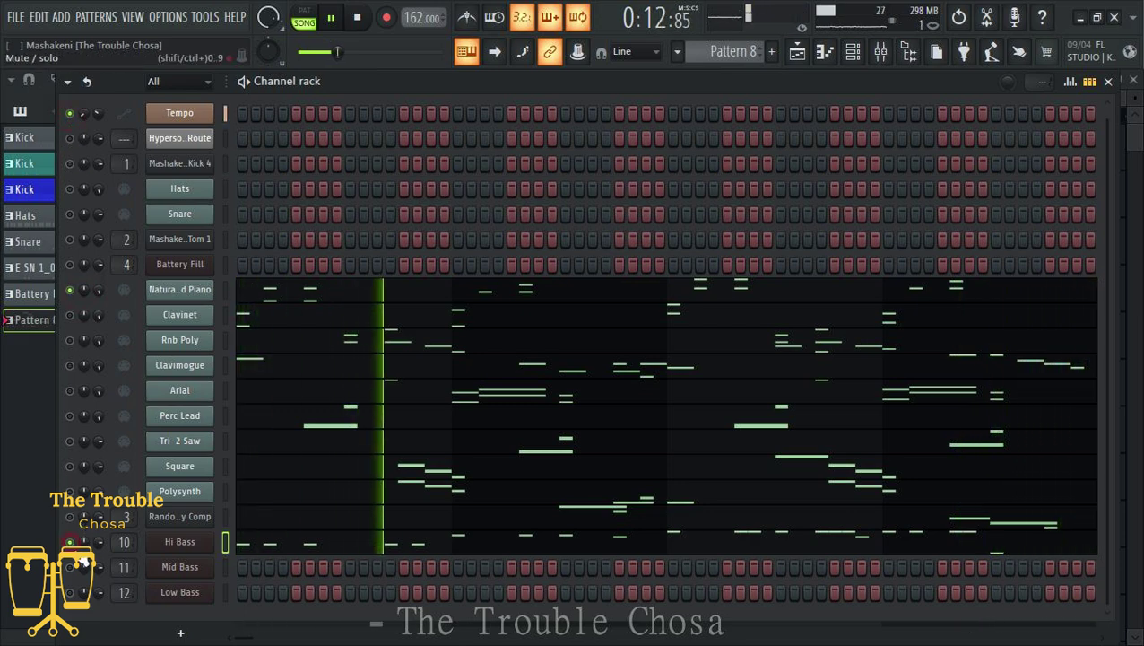
pyautogui.click(69, 542)
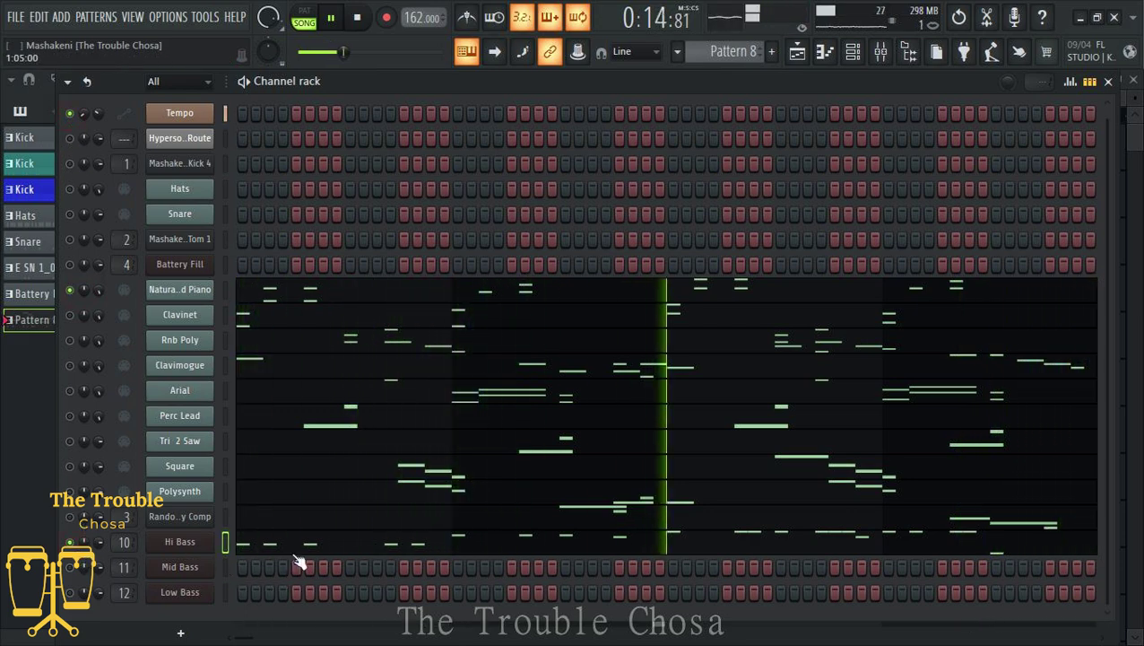
pyautogui.click(359, 540)
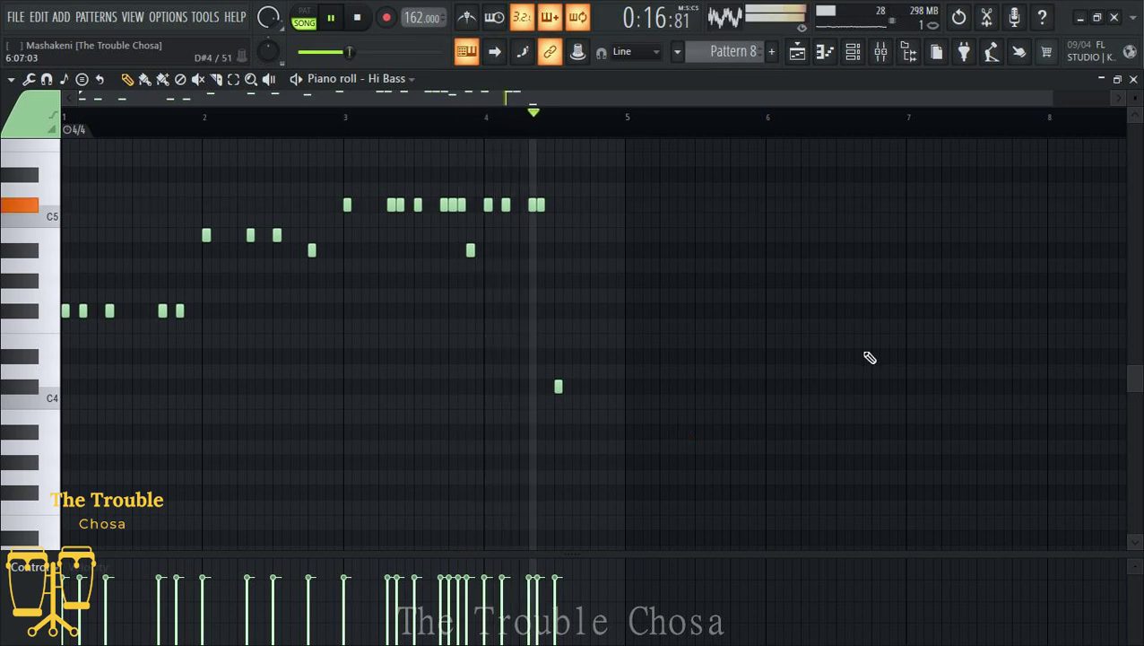
pyautogui.click(1133, 80)
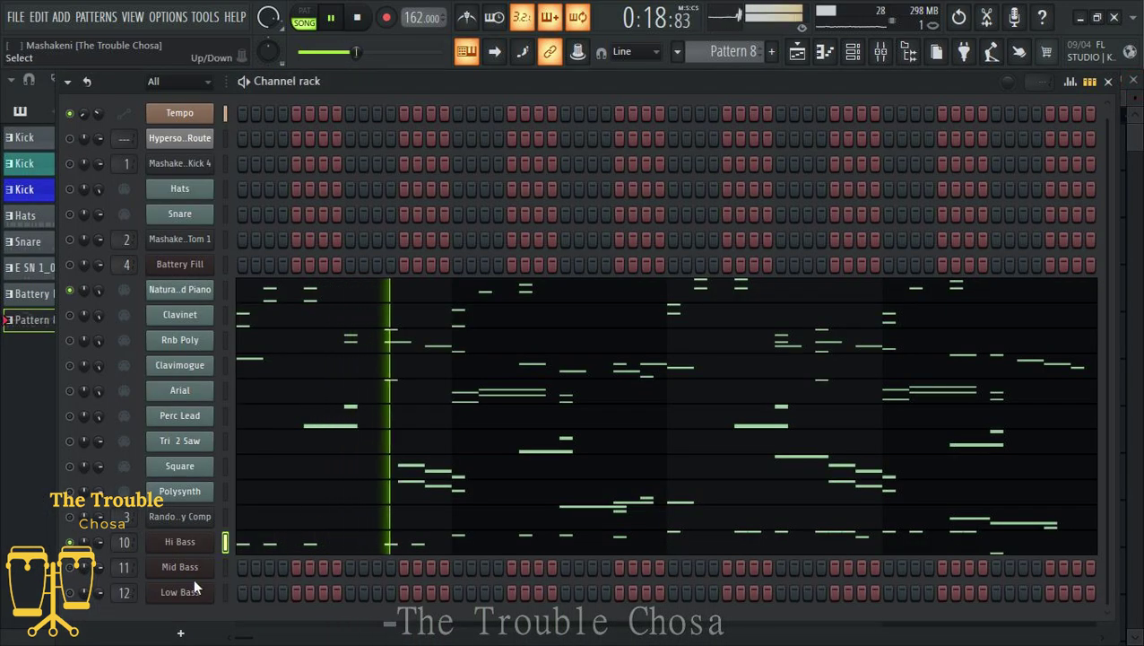
# Step: Copy the Hi Bass channel's notes and paste them into the Mid Bass and Low Bass channels
pyautogui.rightClick(205, 544)
pyautogui.click(395, 424)
pyautogui.rightClick(185, 571)
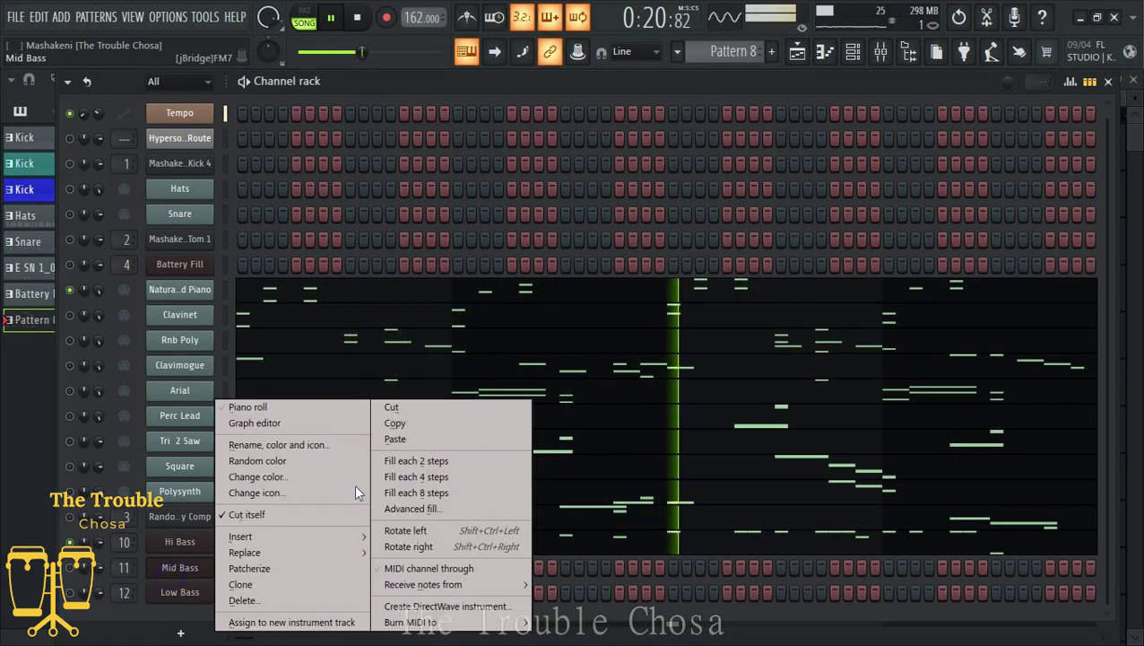
pyautogui.click(395, 439)
pyautogui.rightClick(184, 593)
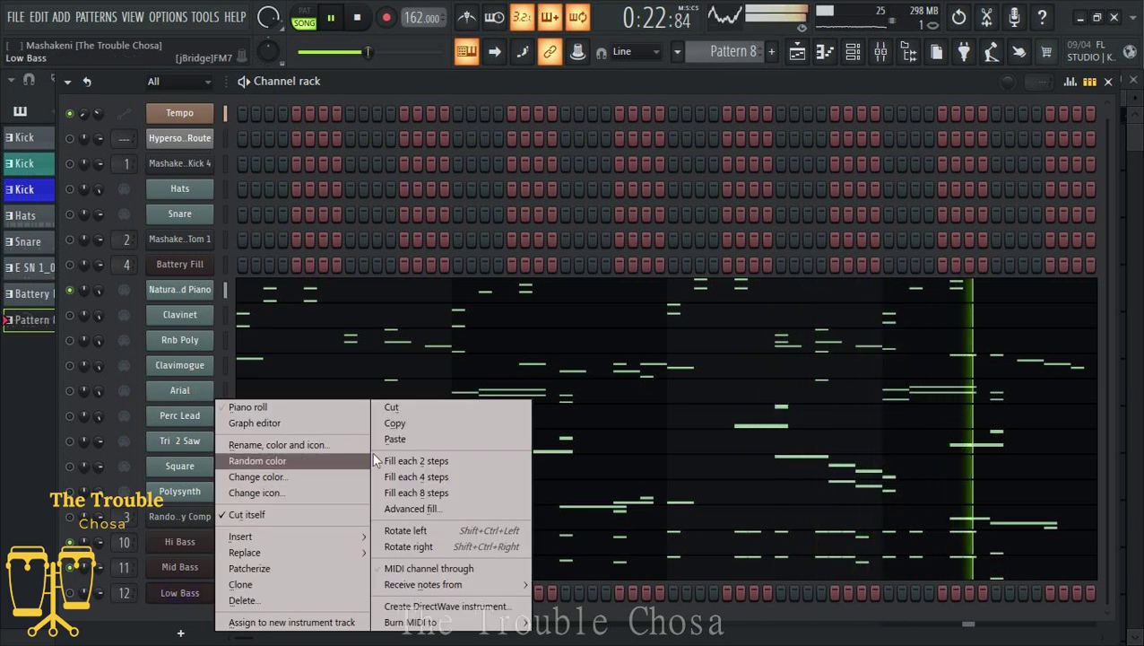
pyautogui.click(395, 439)
# Step: Toggle solo on the Polysynth and Tri 2 Saw channels and lift it so all channels play together
pyautogui.rightClick(70, 492)
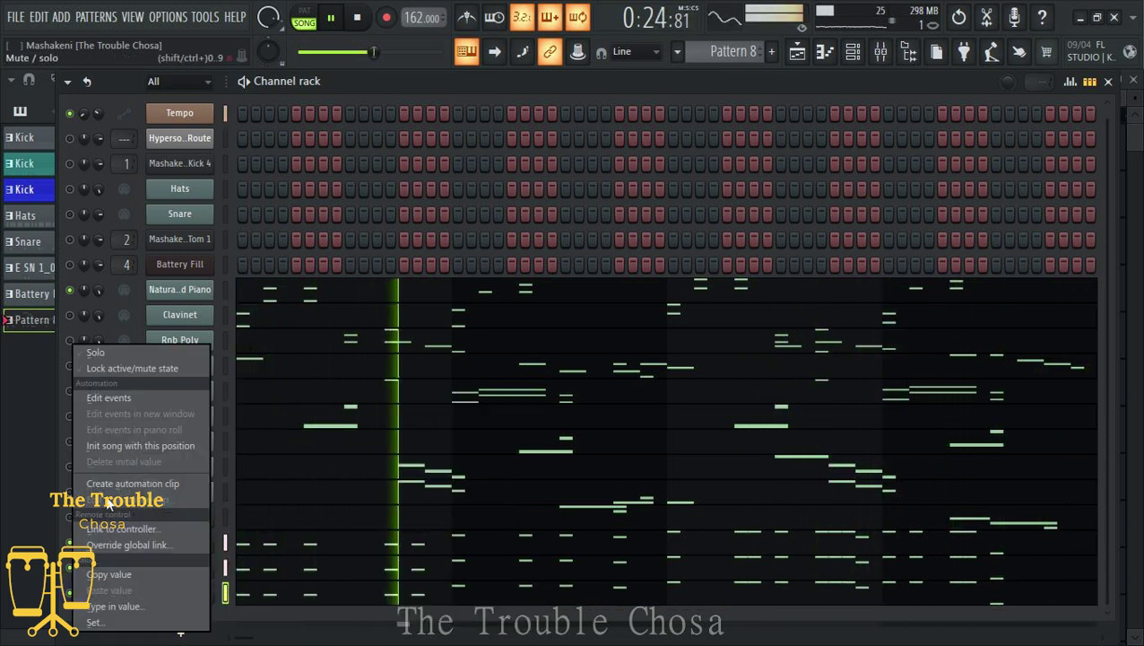
pyautogui.click(108, 354)
pyautogui.rightClick(68, 491)
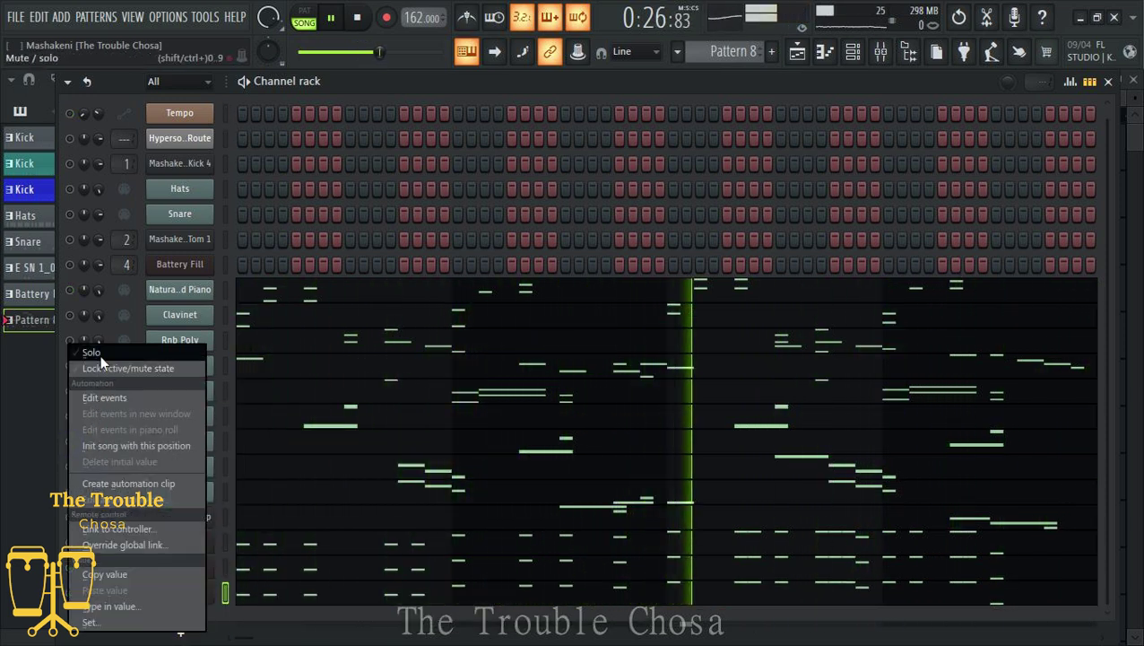
pyautogui.click(100, 355)
pyautogui.rightClick(66, 446)
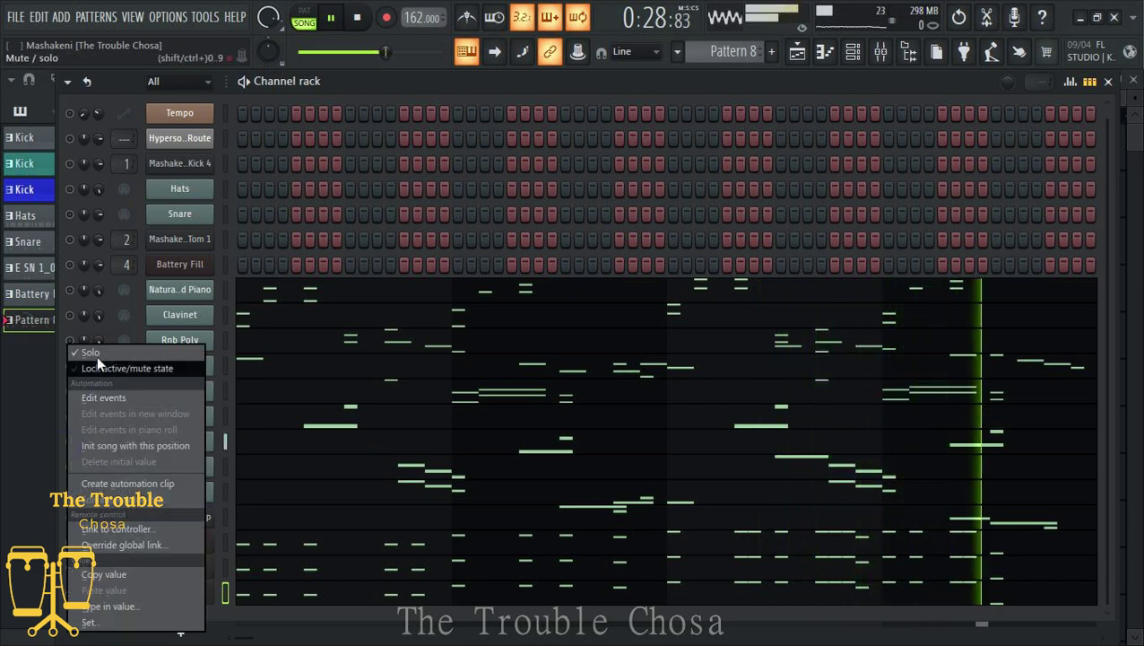
pyautogui.click(97, 356)
# Step: Unmute the Battery Fill track in the playlist and open its clip in the piano roll
pyautogui.click(798, 55)
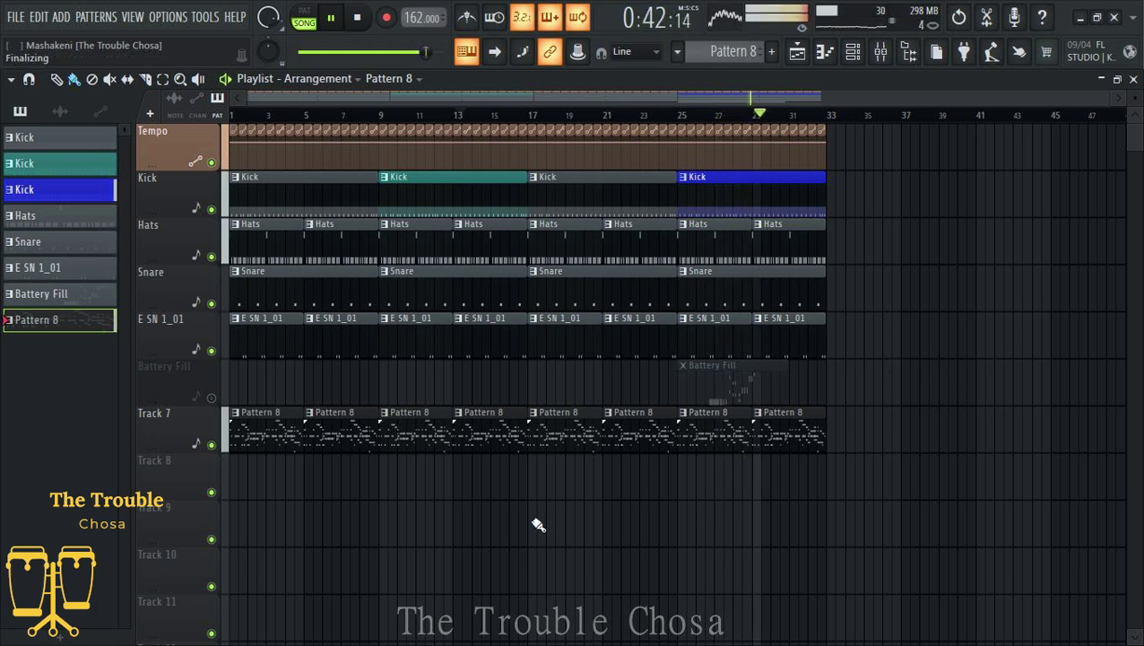
pyautogui.click(210, 398)
pyautogui.doubleClick(747, 381)
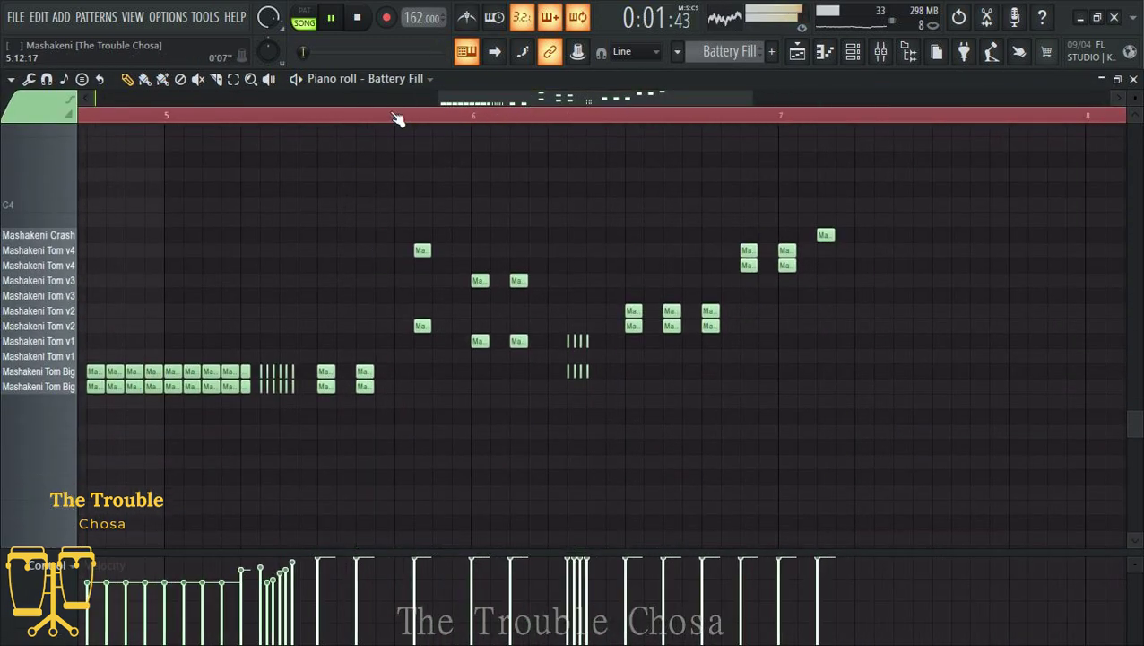
pyautogui.scroll(-3, 397, 120)
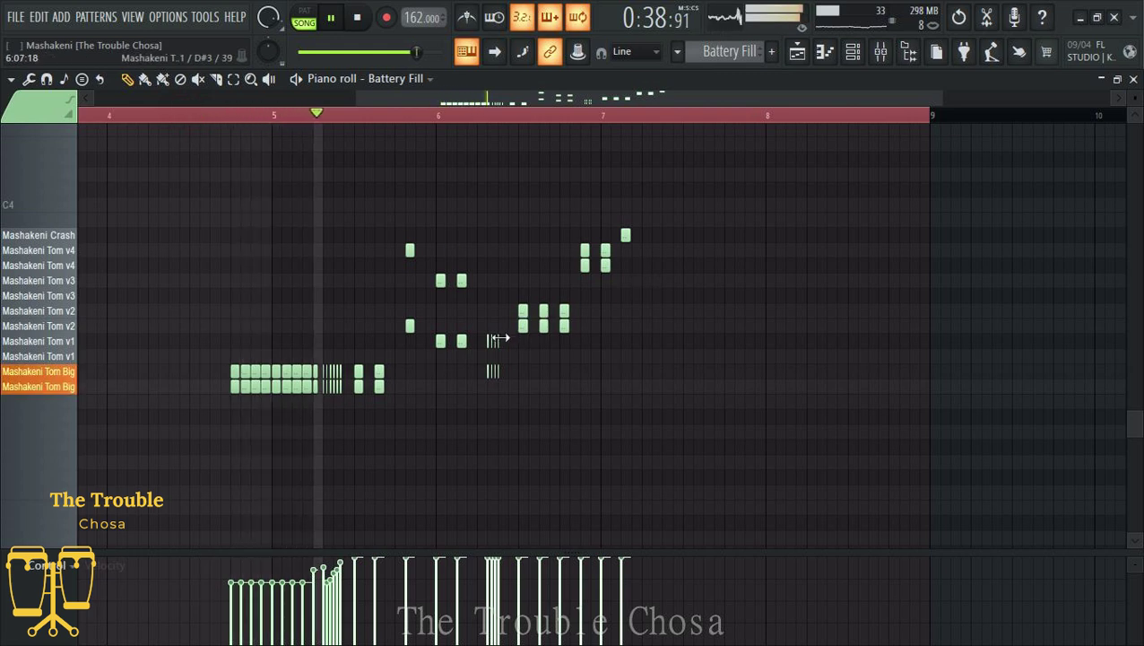
# Step: Close the Battery Fill piano roll and review the full arrangement in the playlist
pyautogui.click(492, 340)
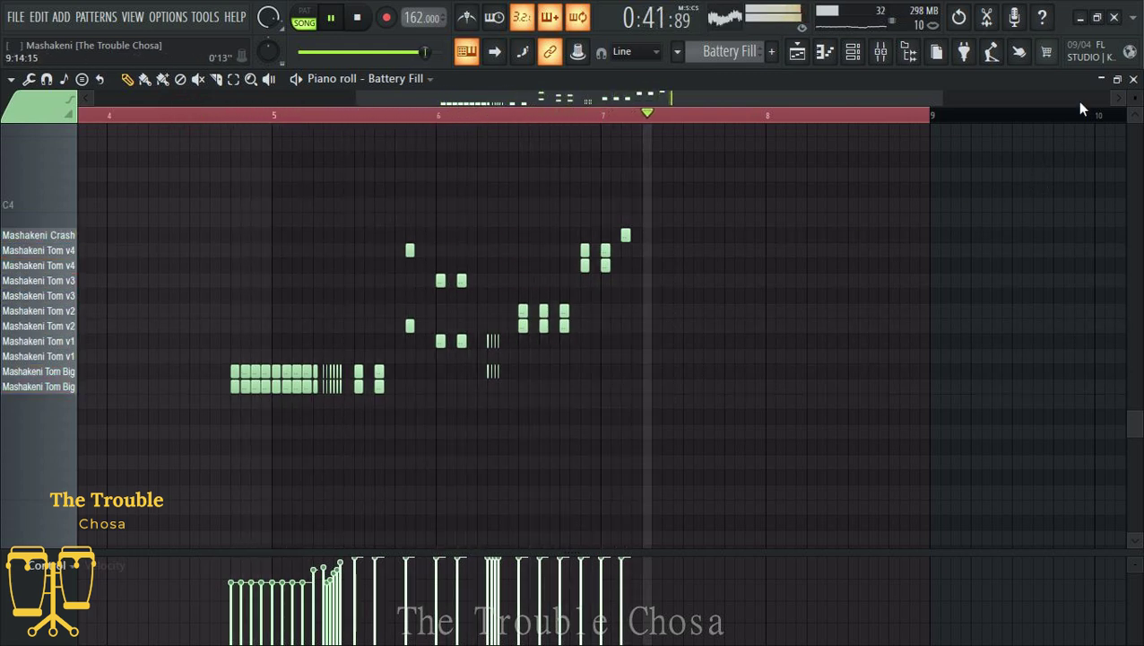
pyautogui.click(1133, 79)
pyautogui.click(956, 91)
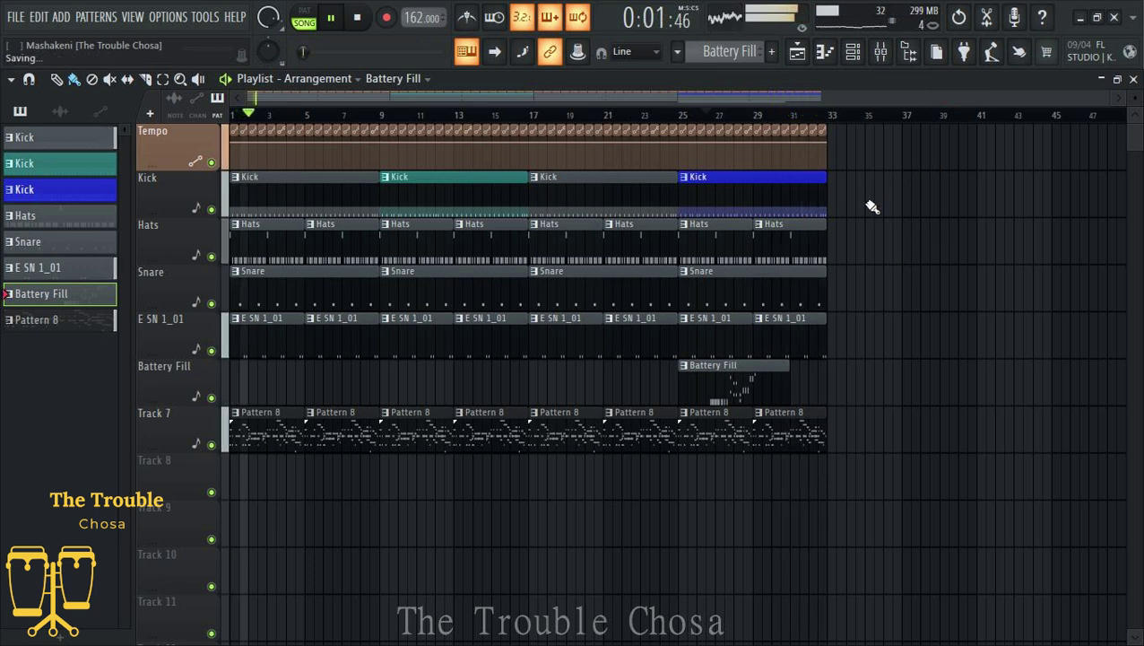
pyautogui.scroll(-3, 942, 256)
pyautogui.scroll(3, 935, 249)
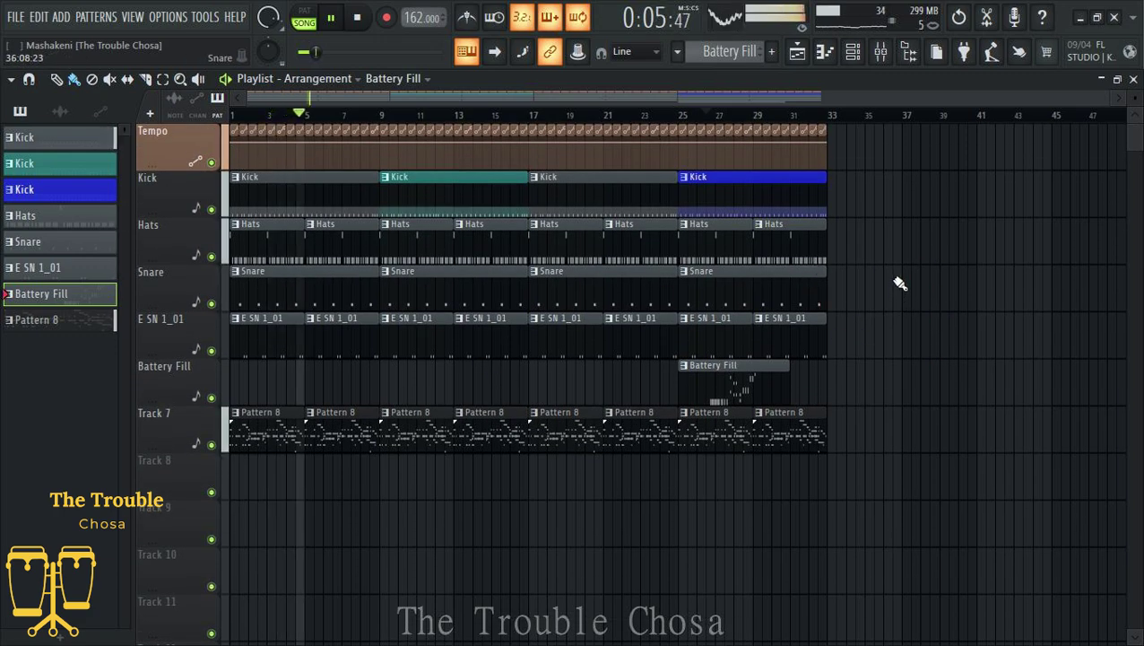
pyautogui.scroll(3, 777, 115)
pyautogui.scroll(-3, 776, 115)
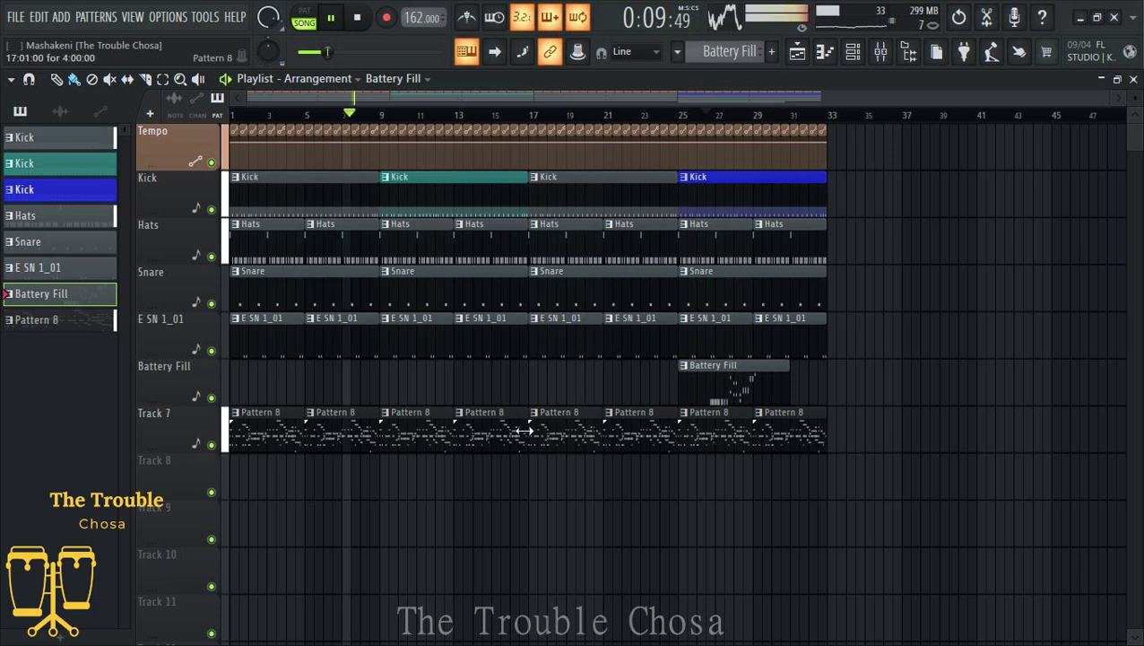
# Step: Review Pattern 8's channels in the channel rack and return to the playlist
pyautogui.click(853, 52)
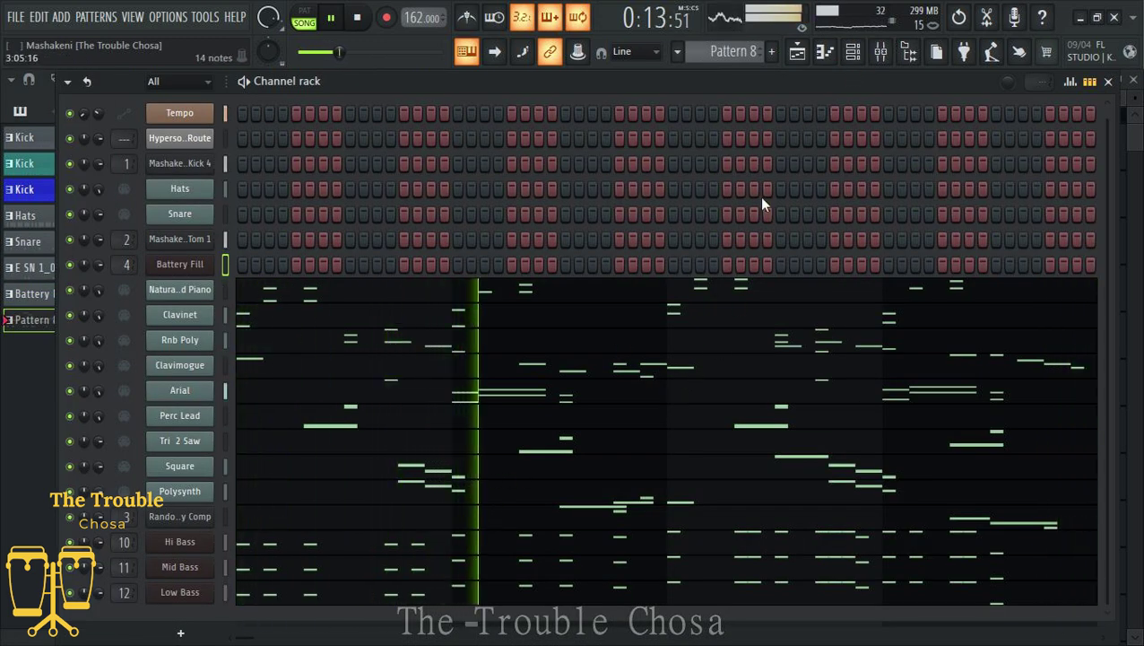
pyautogui.click(797, 53)
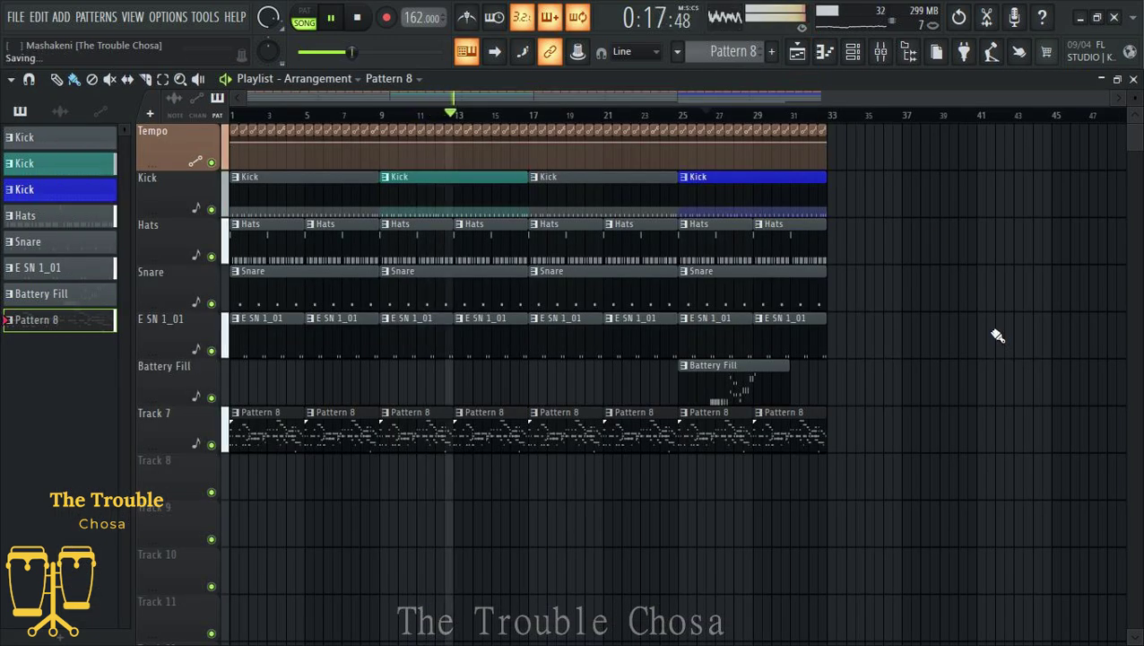
pyautogui.scroll(-4, 998, 335)
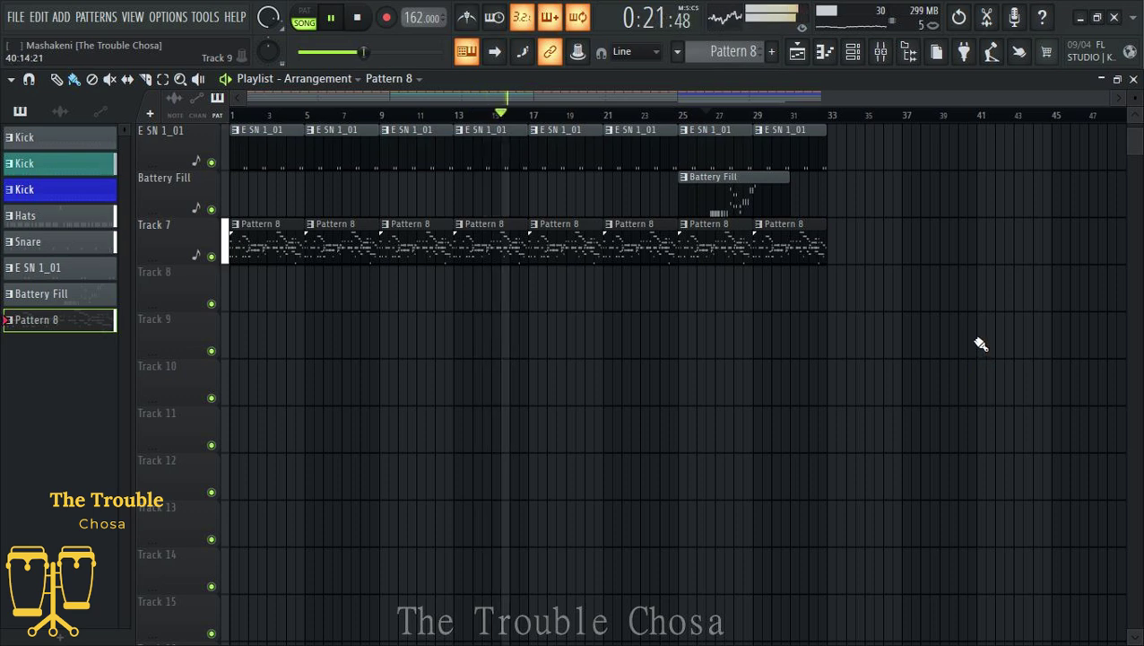
pyautogui.scroll(4, 831, 492)
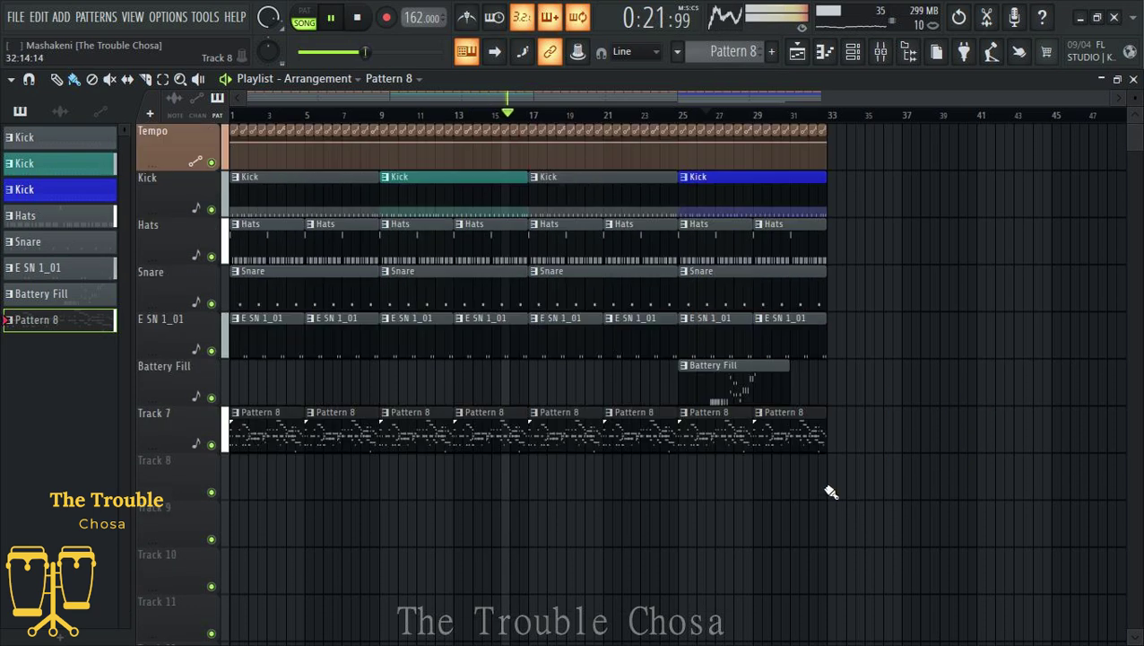
# Step: Bring up the channel rack and select the Natural Grand Piano channel
pyautogui.click(853, 54)
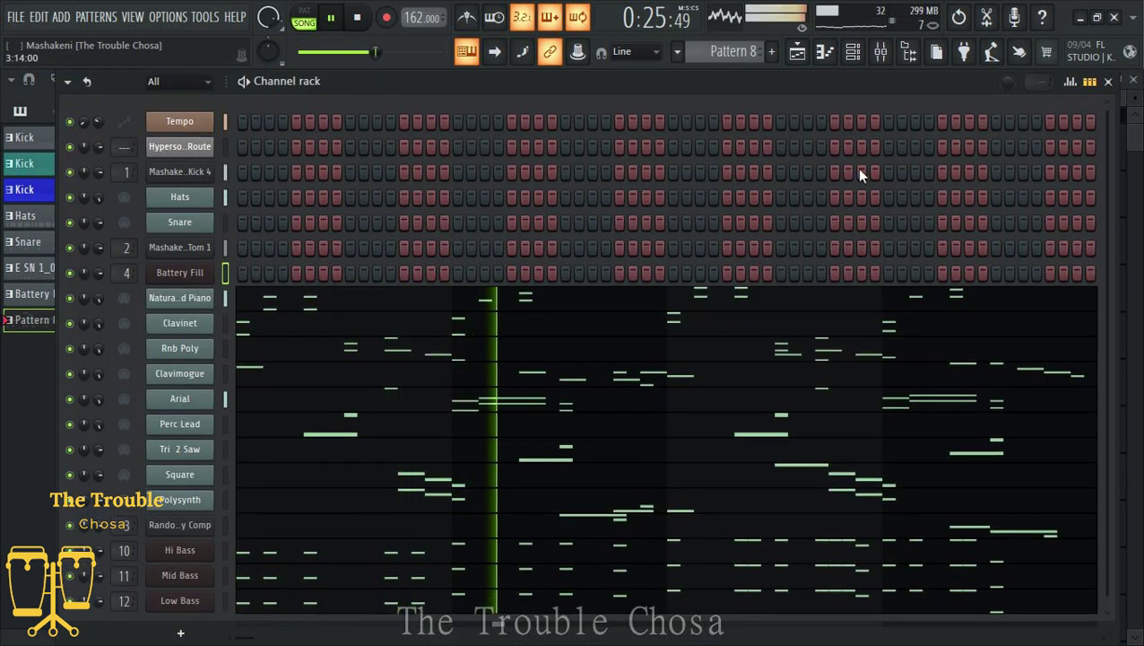
pyautogui.rightClick(199, 300)
pyautogui.click(565, 88)
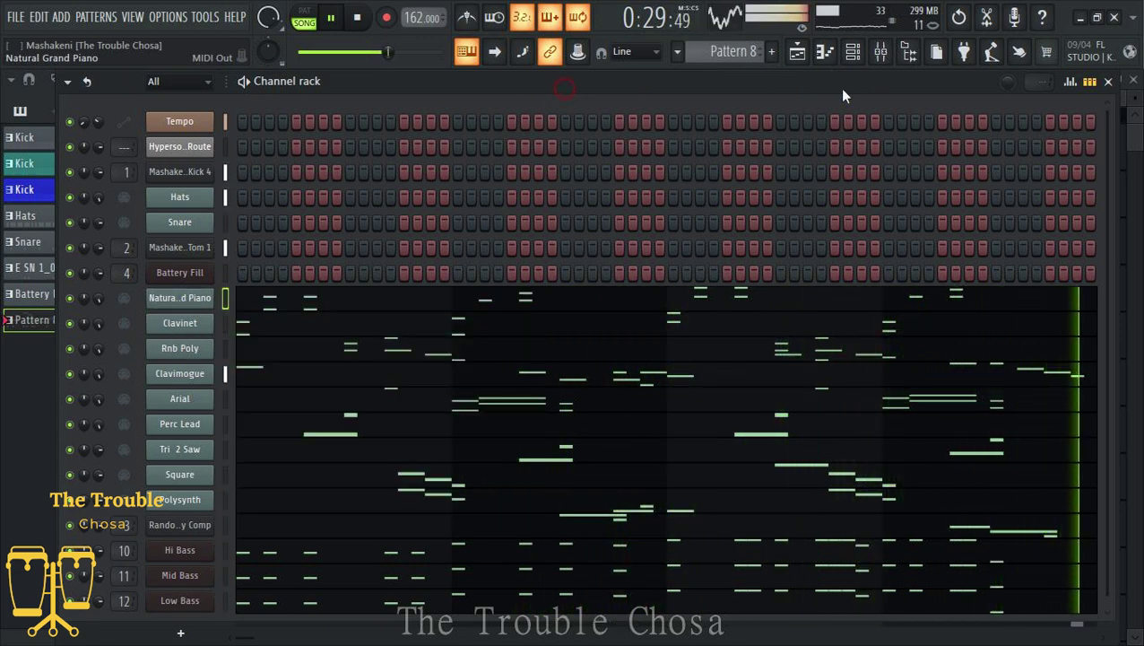
# Step: Preview the Clap sample in the Xitsonga Drumkit Bundle's Element 1.0 folder and add it as a new channel above the piano
pyautogui.click(907, 54)
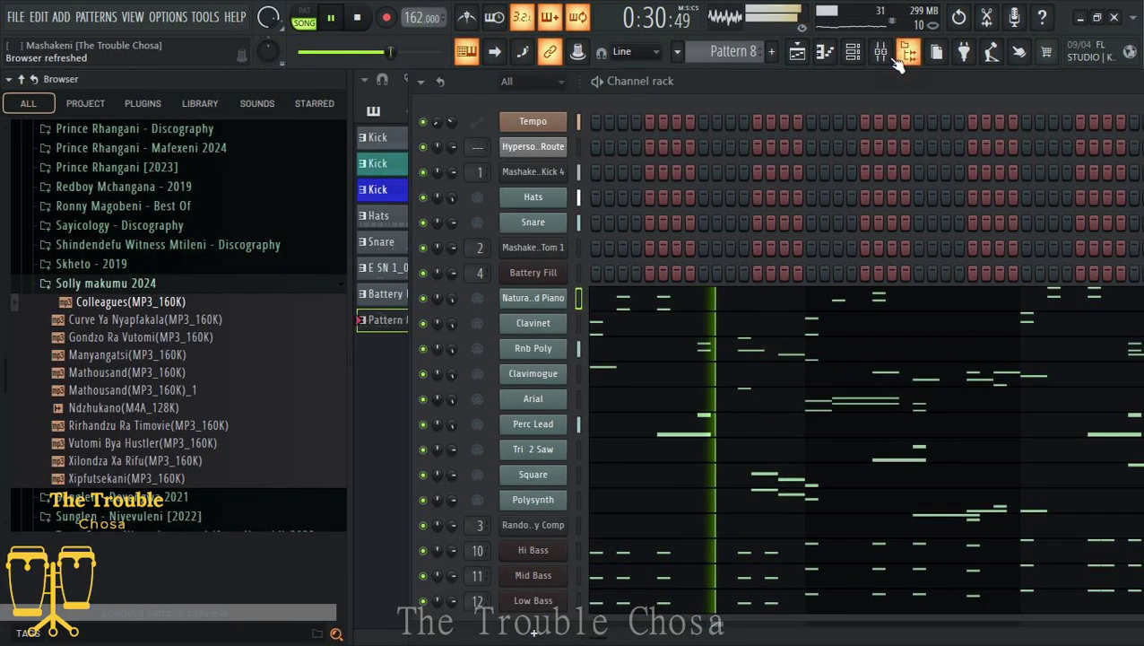
pyautogui.click(21, 80)
pyautogui.click(82, 319)
pyautogui.scroll(-6, 159, 404)
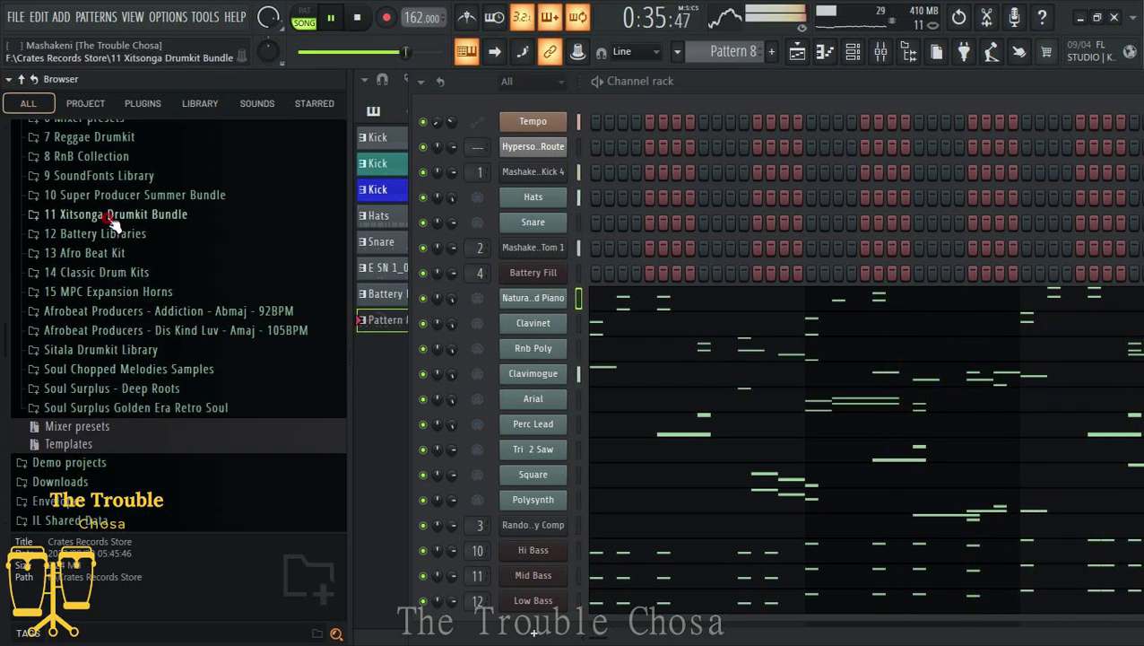
pyautogui.click(110, 218)
pyautogui.click(94, 330)
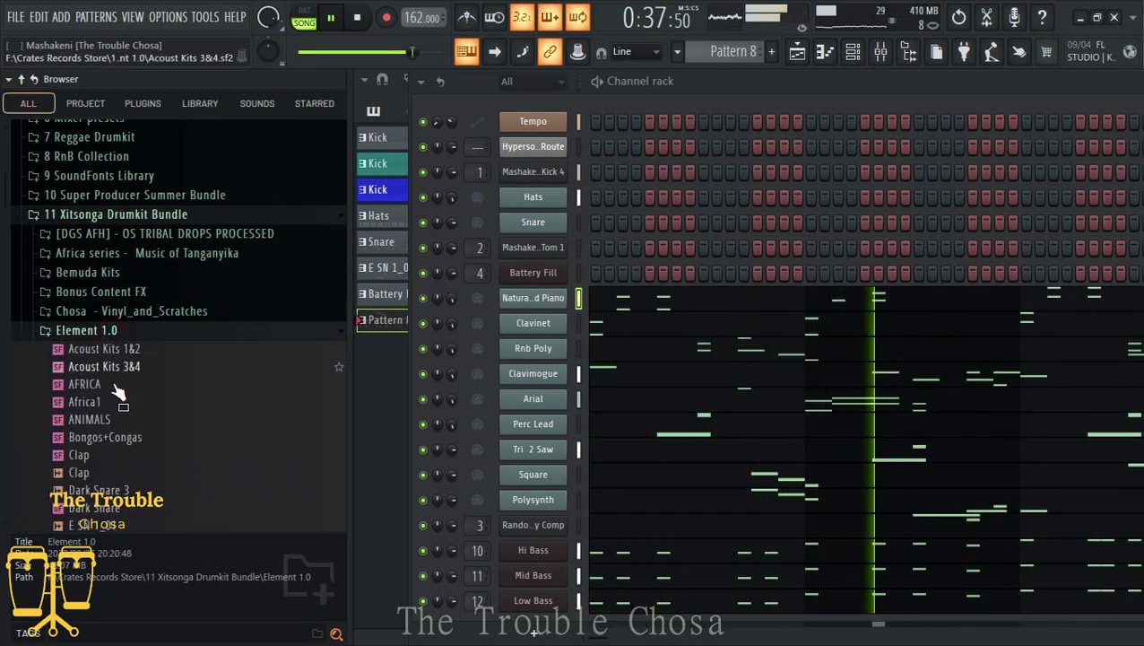
pyautogui.scroll(-4, 116, 392)
pyautogui.click(84, 262)
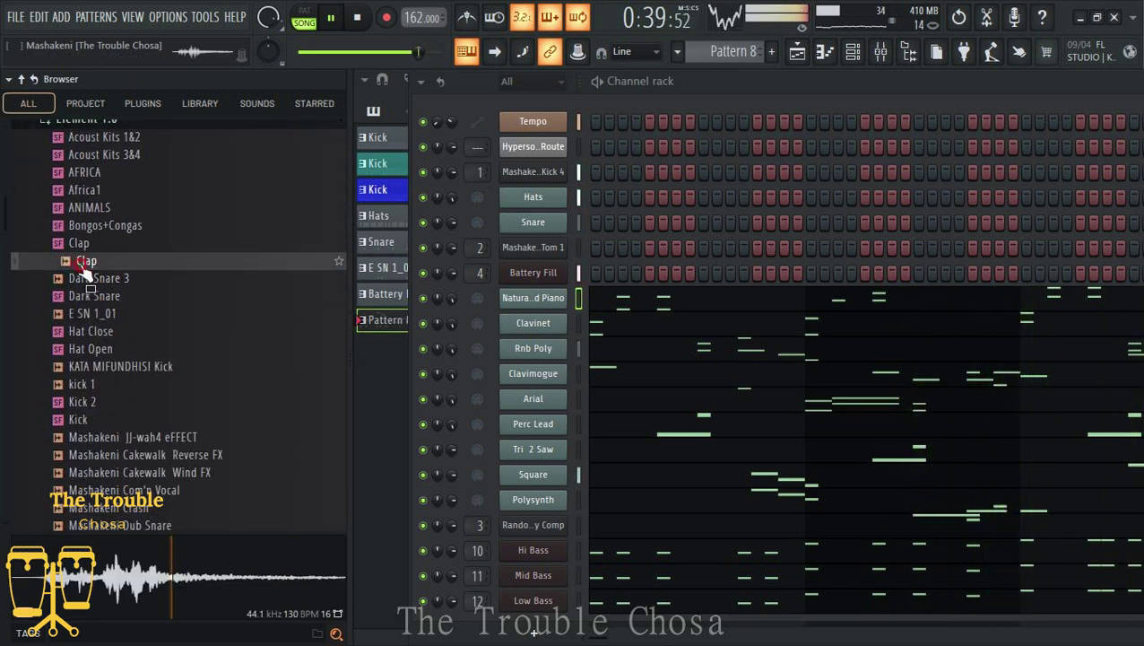
pyautogui.moveTo(540, 301); pyautogui.dragTo(539, 285)
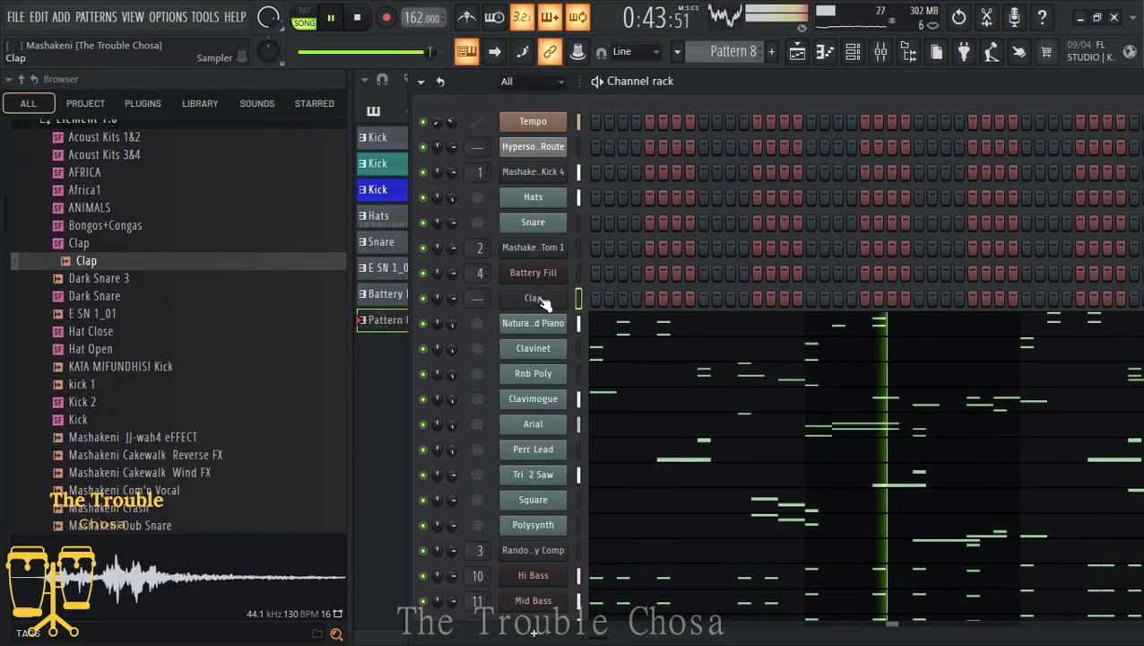
# Step: Open the Clap channel's piano roll, audition pitches, and place a short C5 note on the third step of bar 1
pyautogui.rightClick(545, 296)
pyautogui.click(599, 299)
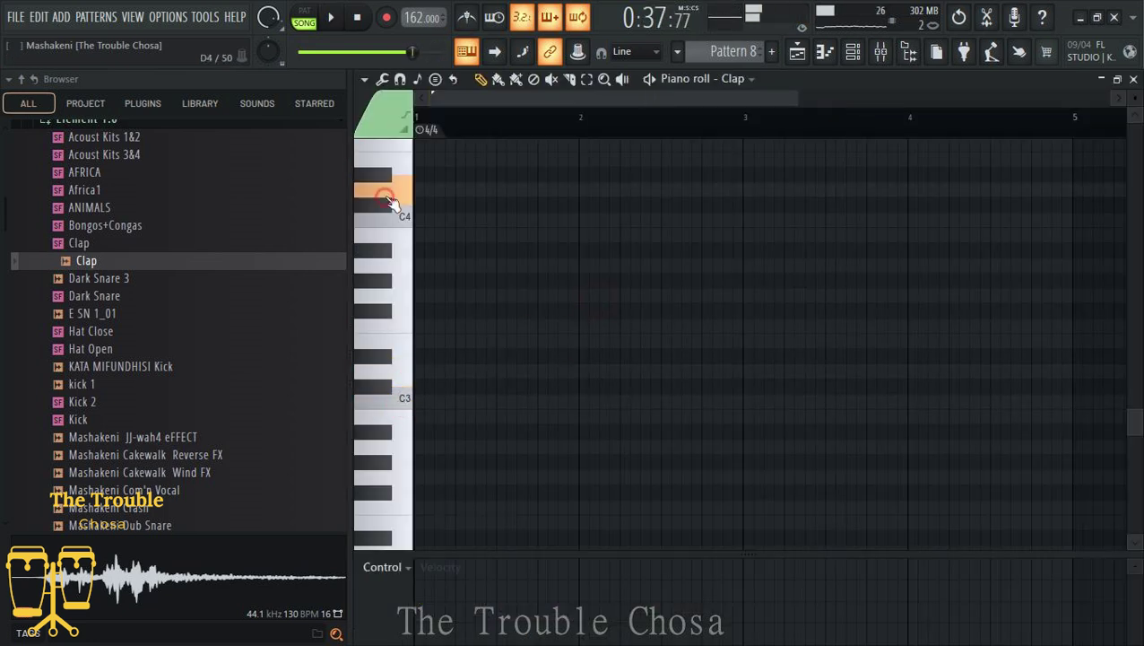
pyautogui.scroll(2, 402, 233)
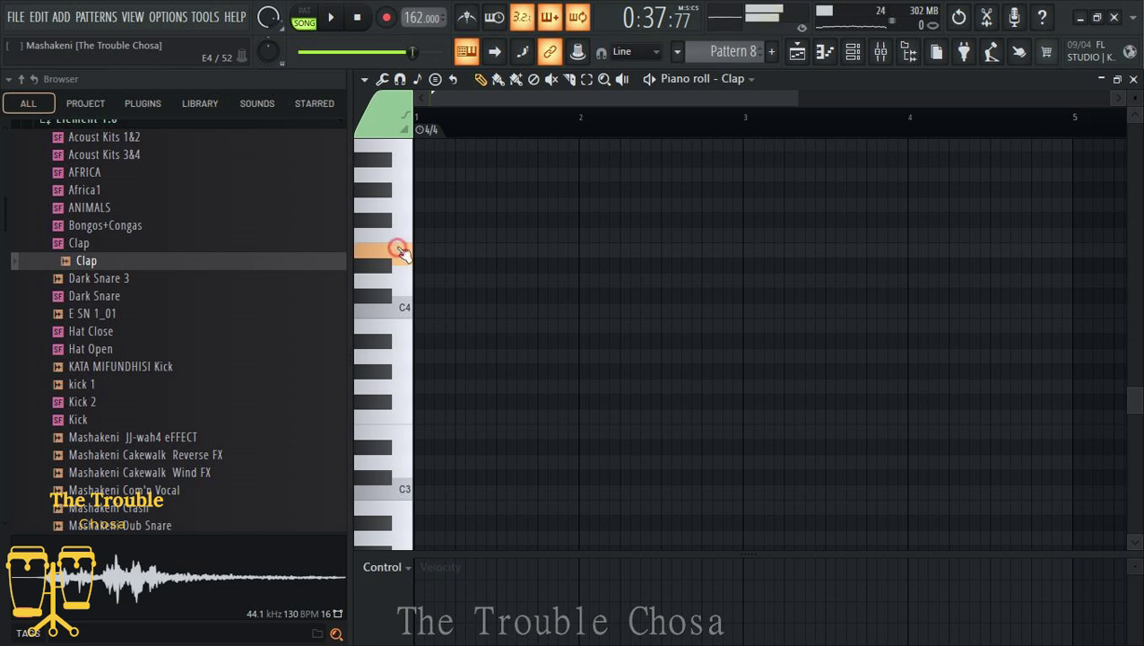
pyautogui.scroll(3, 402, 252)
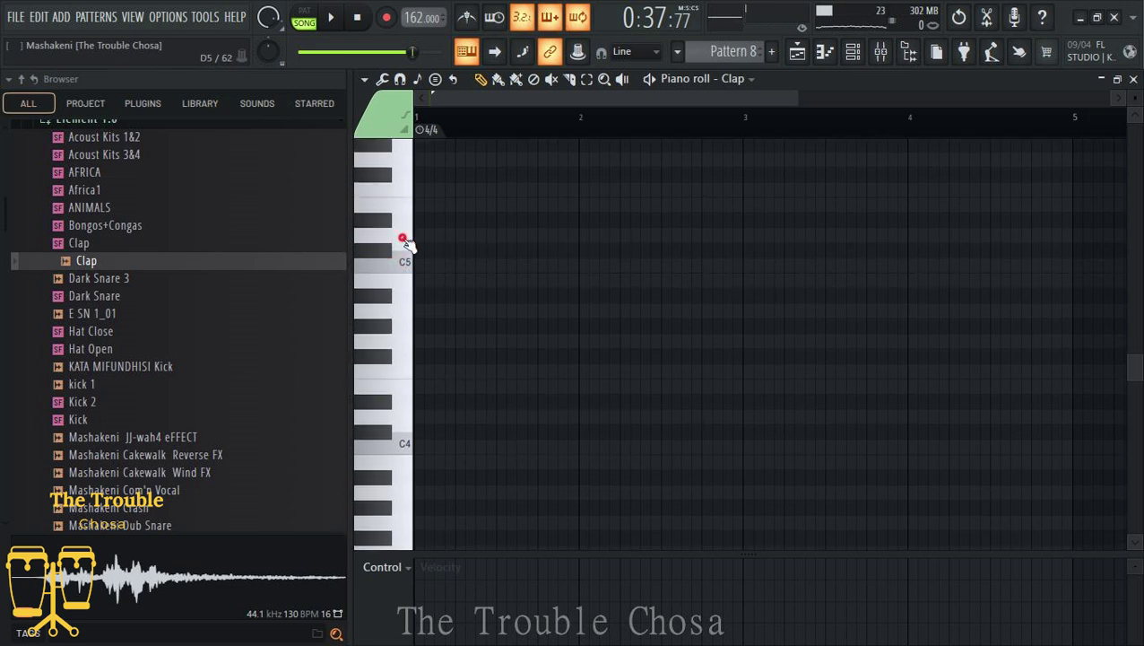
pyautogui.click(441, 266)
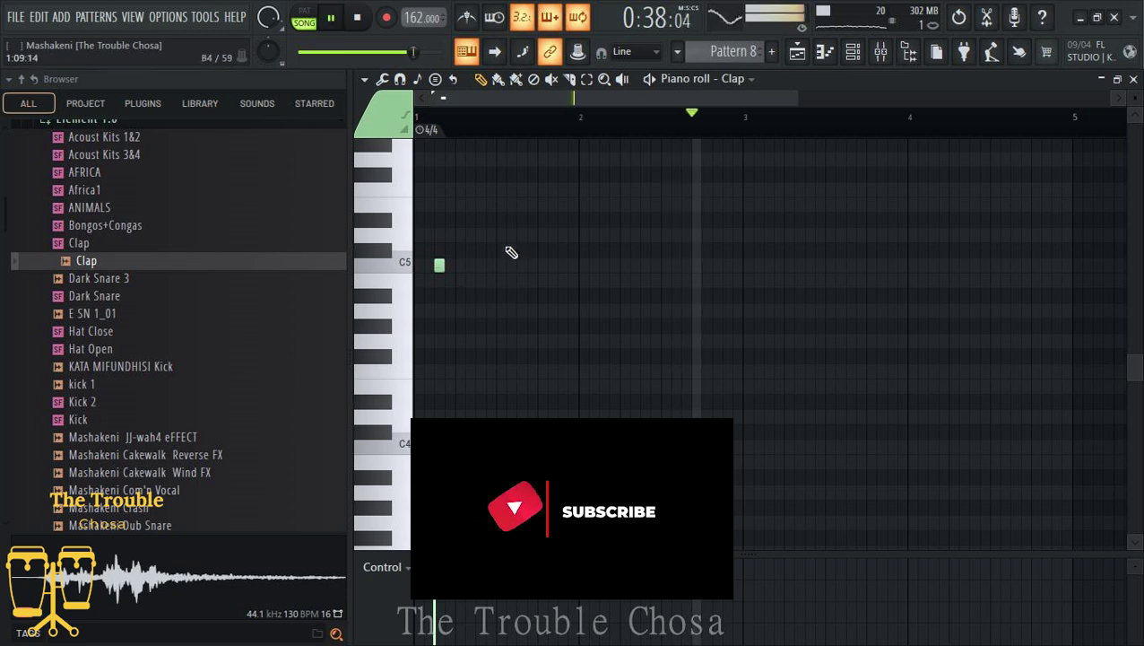
# Step: Select the first beat containing the C5 clap, repeat it on every beat to the end of bar 4, and close the piano roll
pyautogui.click(586, 79)
pyautogui.moveTo(460, 140); pyautogui.dragTo(421, 274)
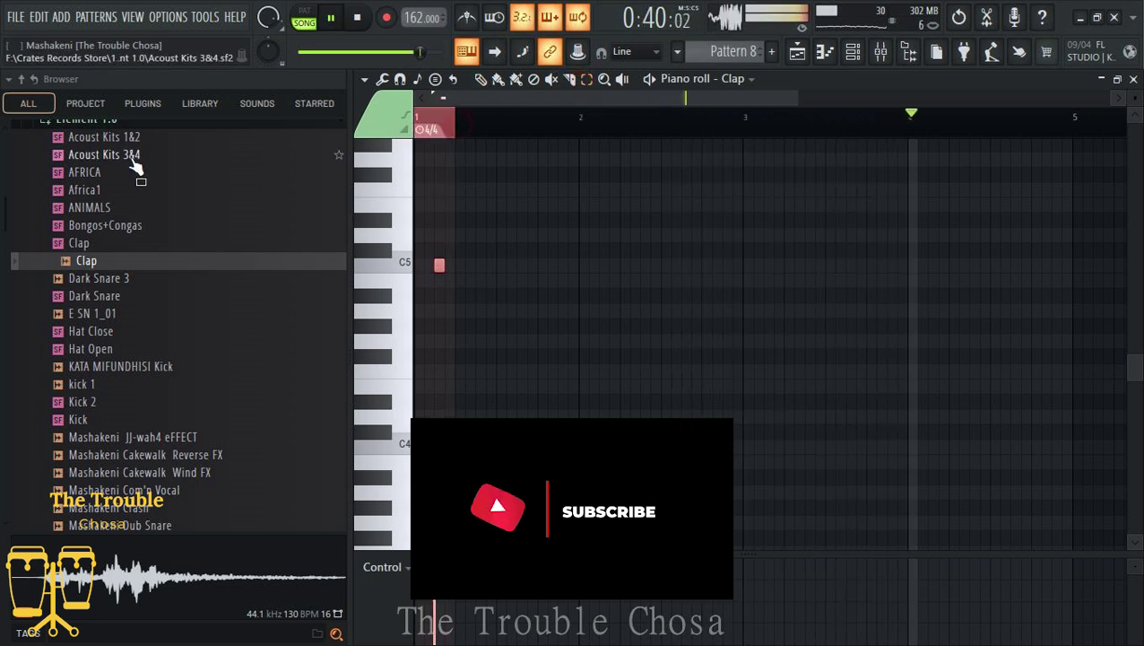
pyautogui.hotkey('ctrl', 'b')
pyautogui.hotkey('ctrl', 'b')
pyautogui.hotkey('ctrl', 'b')
pyautogui.hotkey('ctrl', 'b')
pyautogui.hotkey('ctrl', 'b')
pyautogui.hotkey('ctrl', 'b')
pyautogui.hotkey('ctrl', 'b')
pyautogui.hotkey('ctrl', 'b')
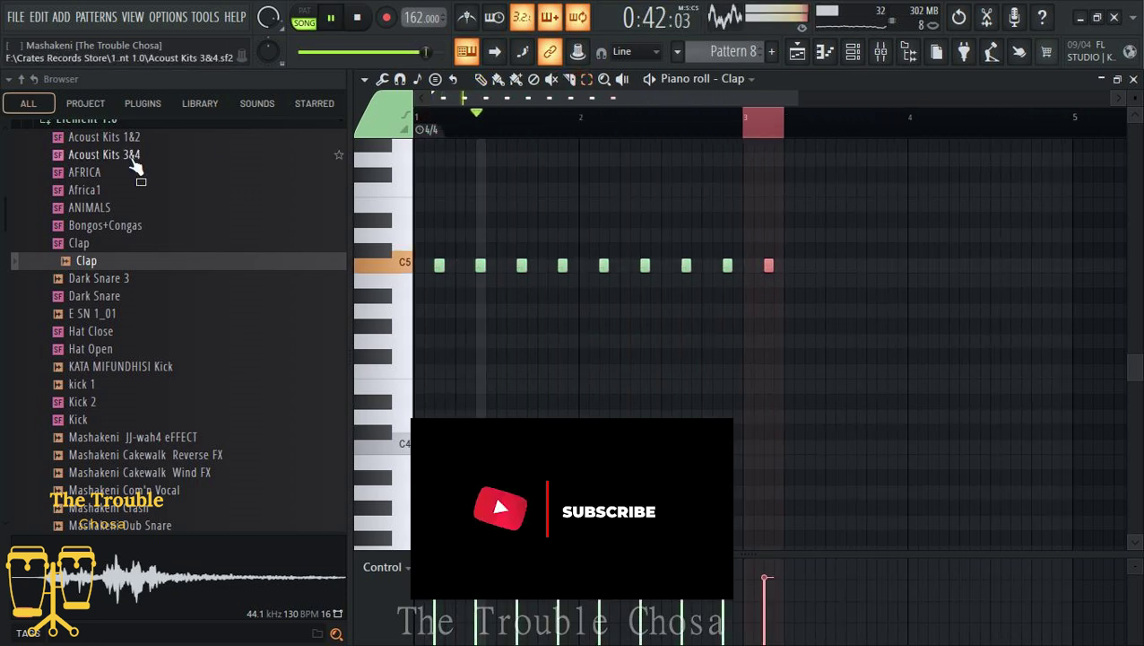
pyautogui.hotkey('ctrl', 'b')
pyautogui.hotkey('ctrl', 'b')
pyautogui.hotkey('ctrl', 'b')
pyautogui.hotkey('ctrl', 'b')
pyautogui.hotkey('ctrl', 'b')
pyautogui.hotkey('ctrl', 'b')
pyautogui.hotkey('ctrl', 'b')
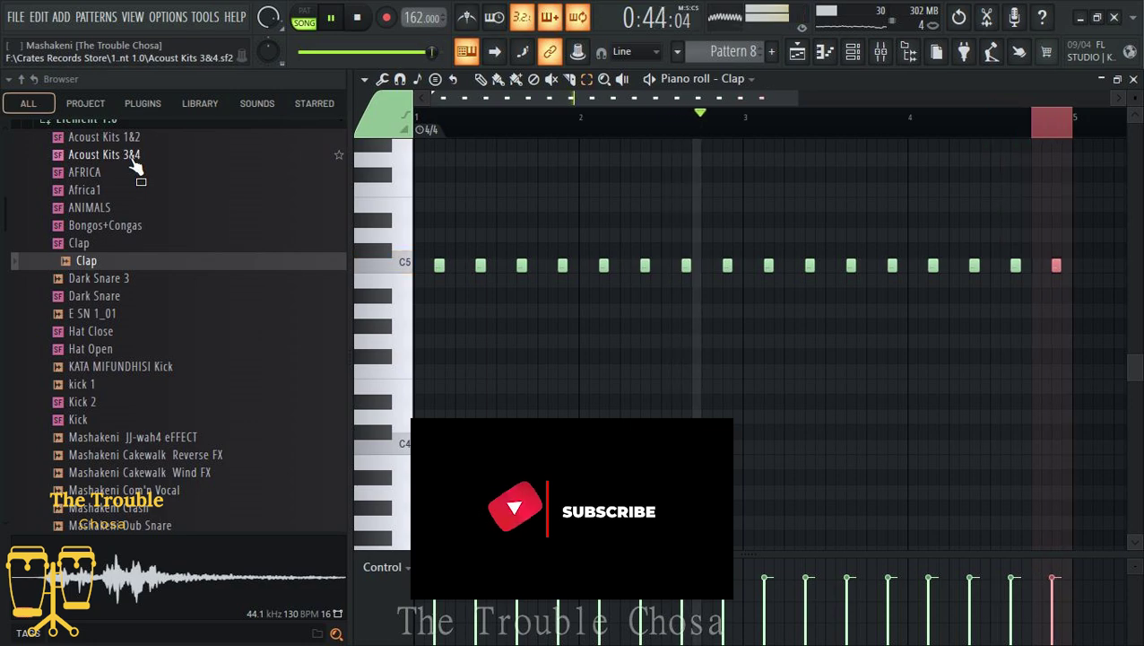
pyautogui.click(1132, 79)
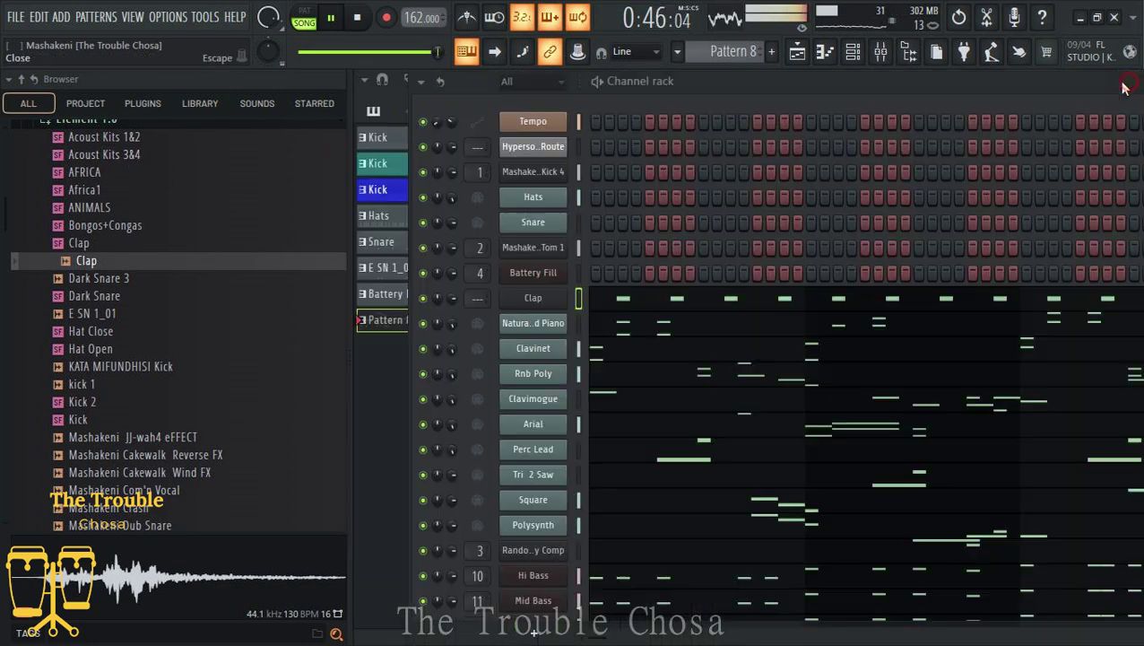
# Step: Route the Clap channel to mixer track 5 and save the project
pyautogui.click(534, 299)
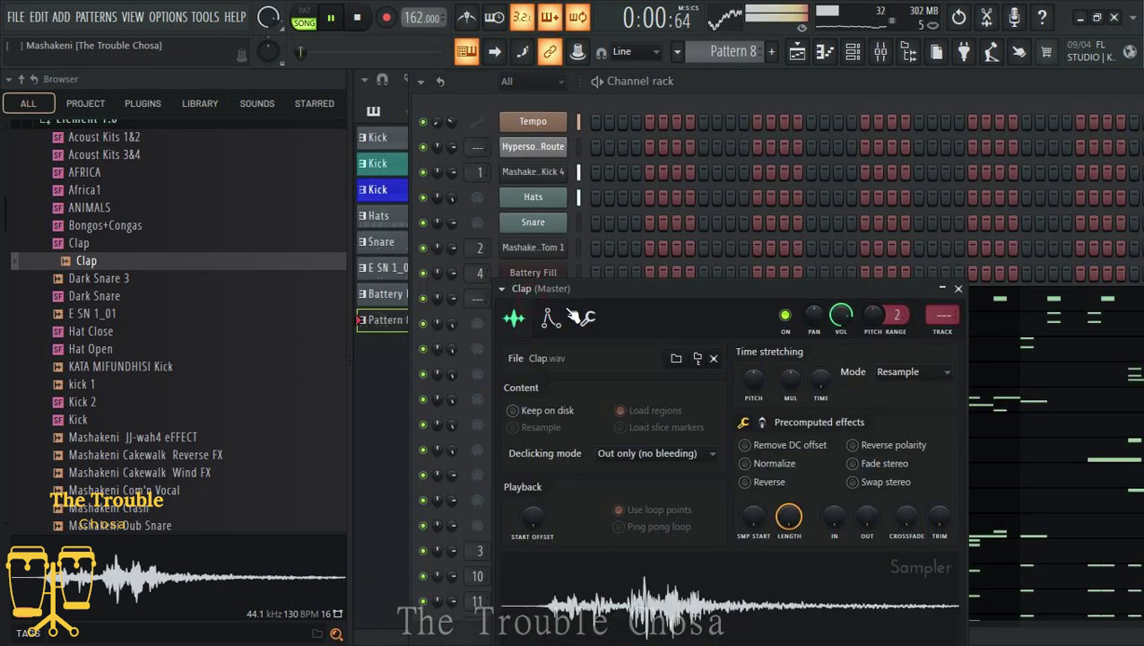
pyautogui.click(950, 337)
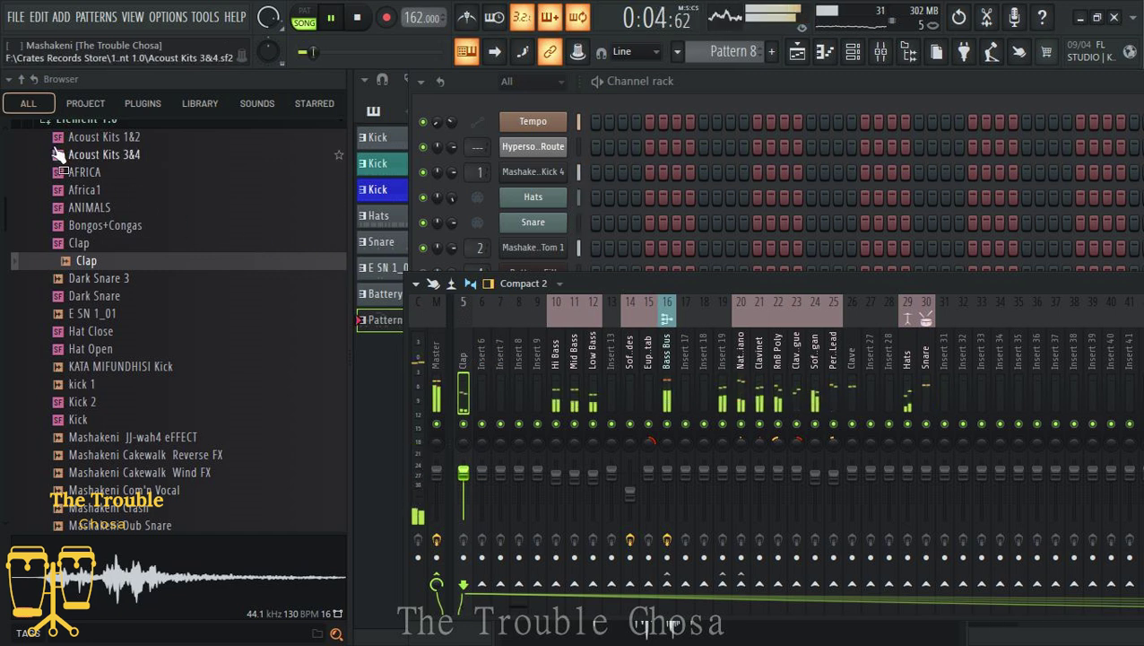
pyautogui.click(786, 87)
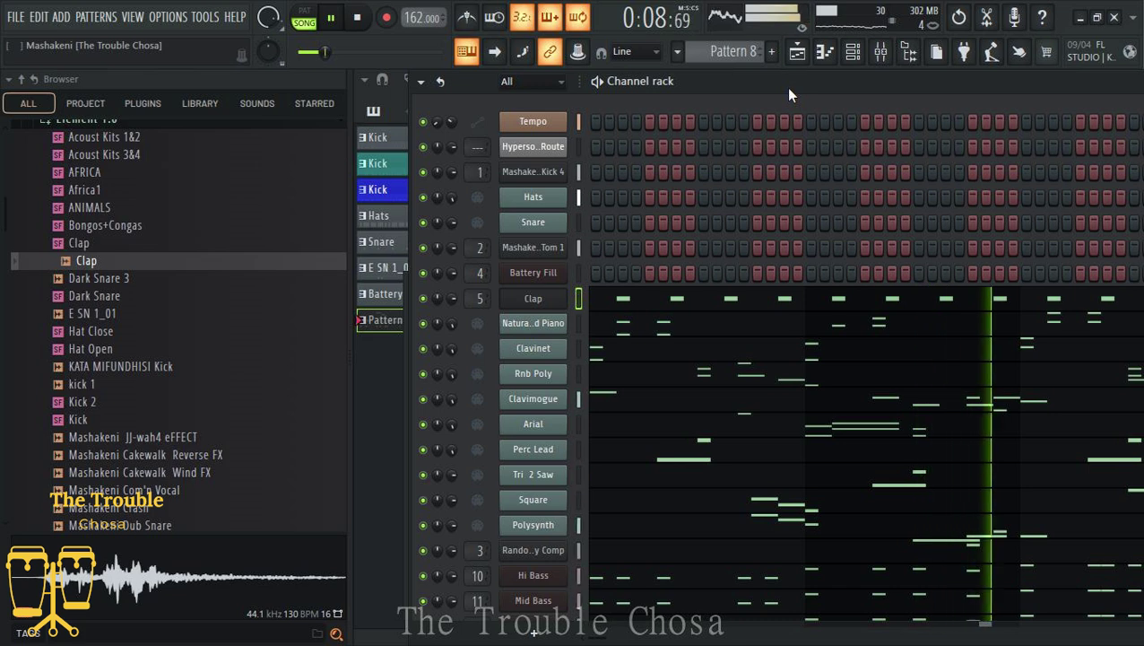
pyautogui.hotkey('ctrl', 's')
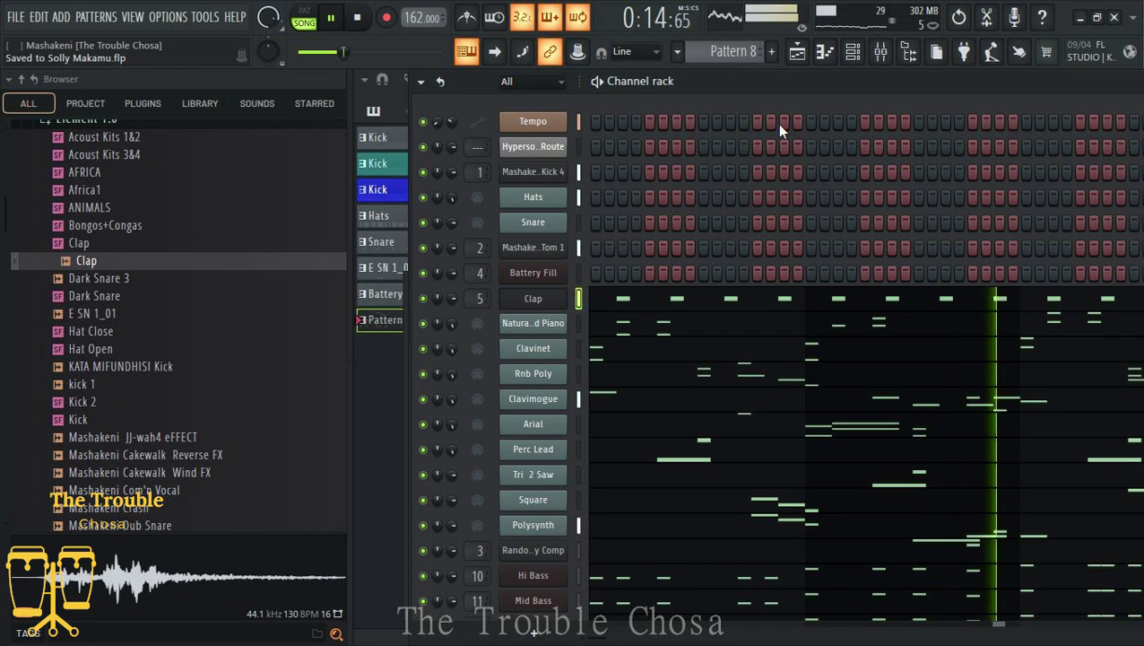
# Step: Switch to Bandicam to check the recording status, and return to FL Studio
pyautogui.hotkey('alt', 'Tab')
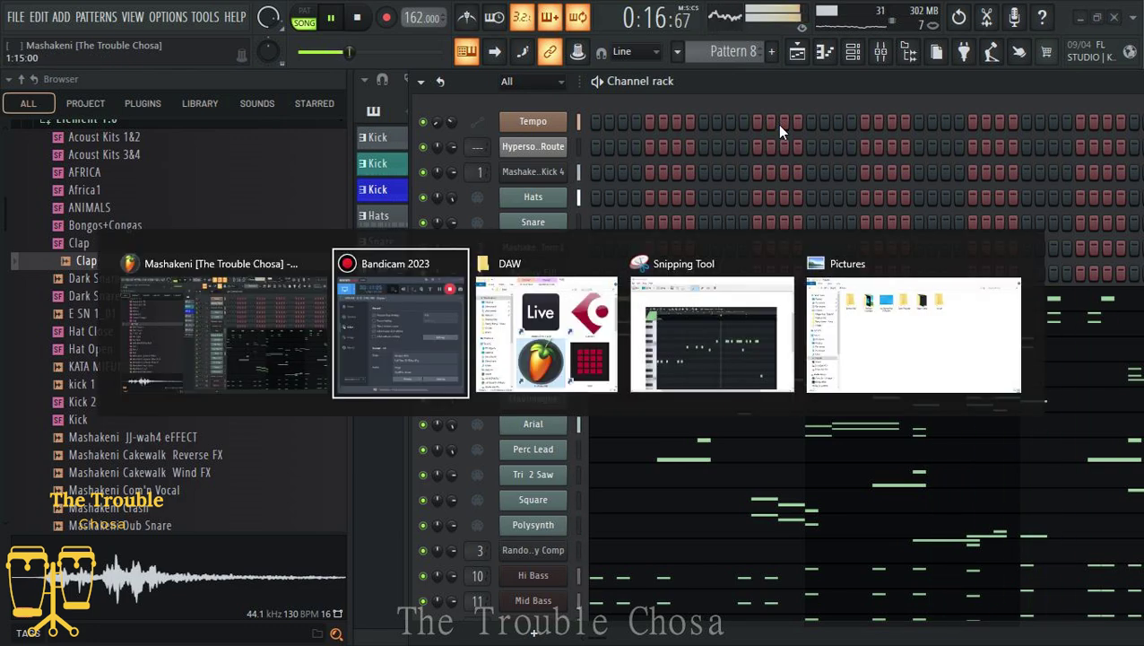
pyautogui.press('Tab')
pyautogui.press('Tab')
pyautogui.press('Tab')
pyautogui.press('Tab')
pyautogui.press('Tab')
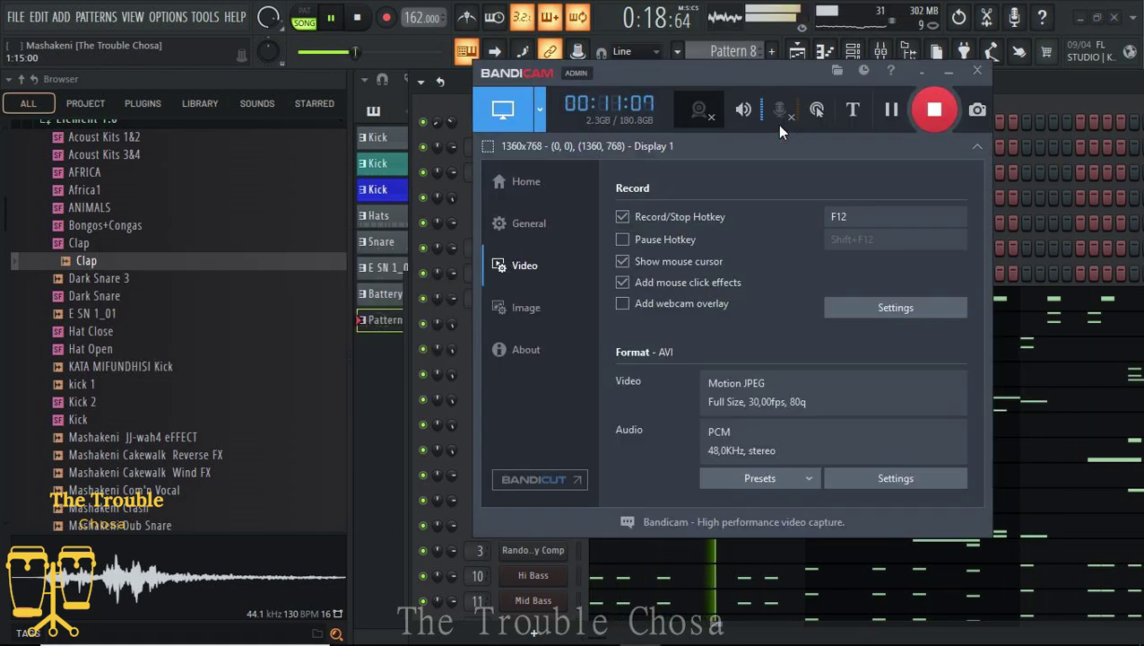
pyautogui.click(1045, 96)
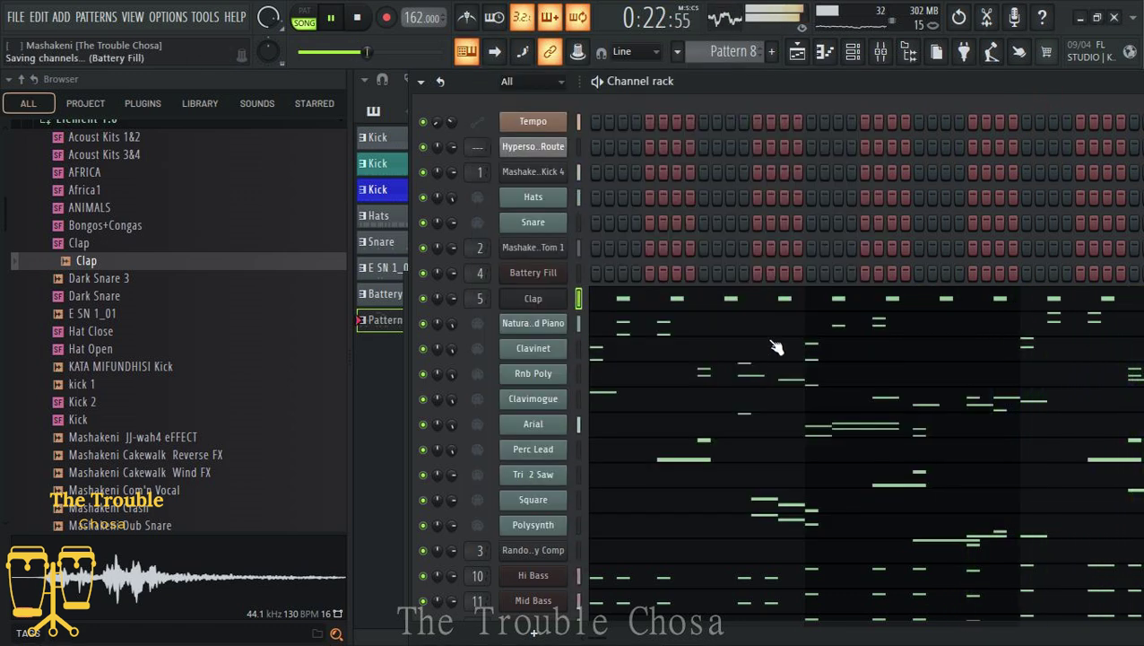
# Step: Open the PSR & 1213 Chants Kits sample folder and audition the chants from 12_13_01 to 12_13_06
pyautogui.scroll(-1, 669, 337)
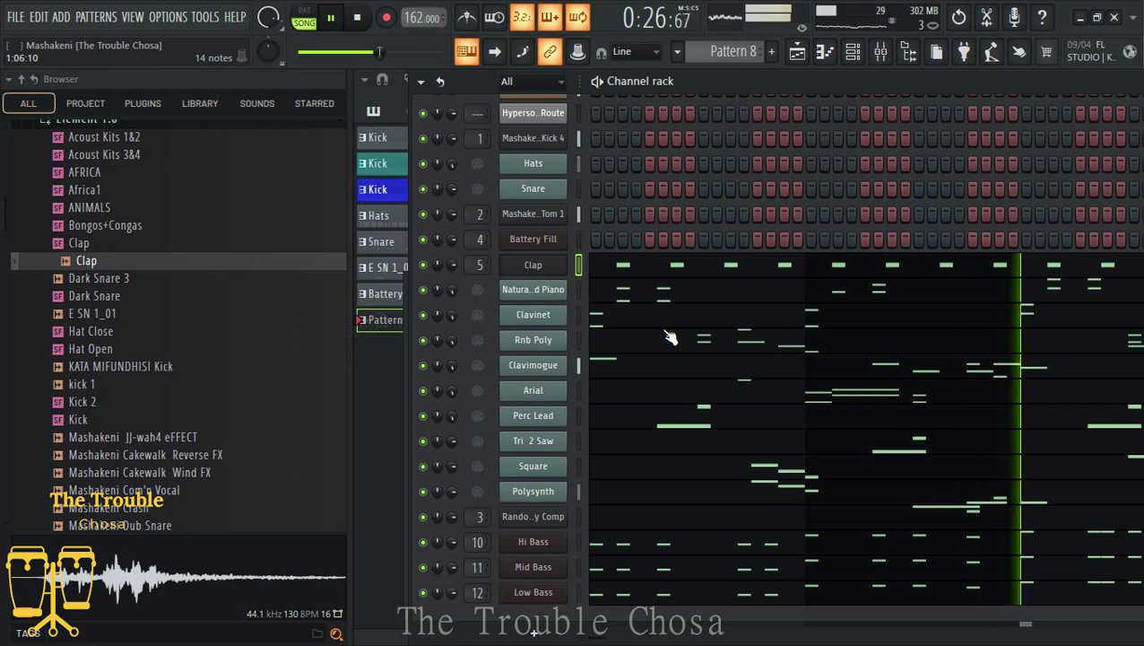
pyautogui.scroll(1, 669, 337)
pyautogui.scroll(-10, 184, 404)
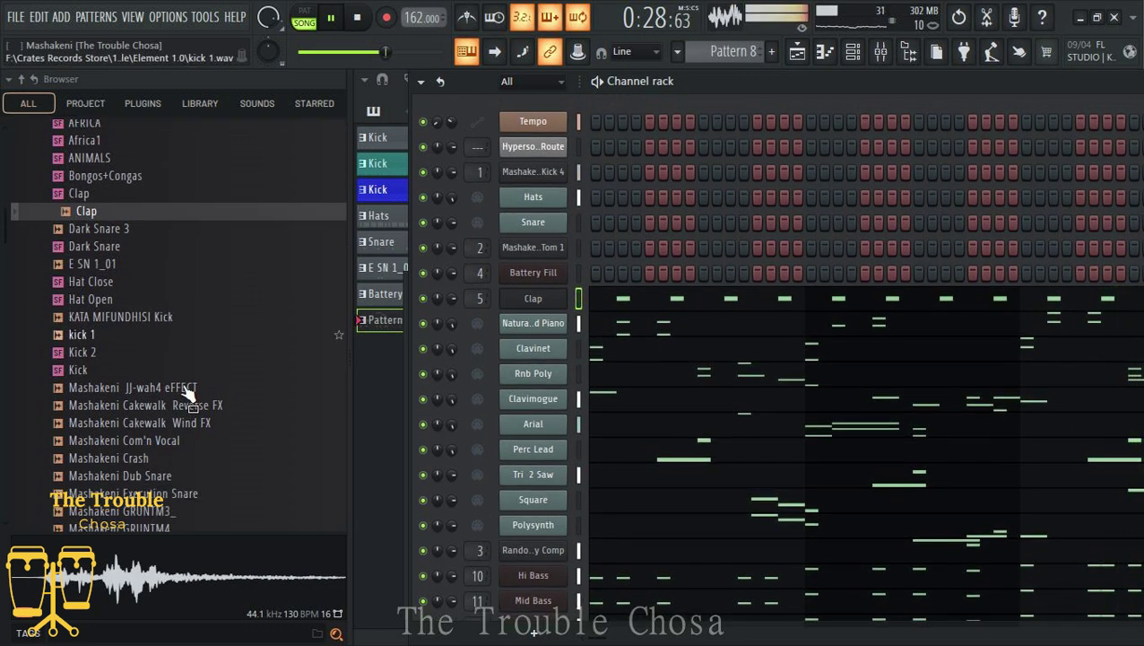
pyautogui.scroll(-8, 186, 392)
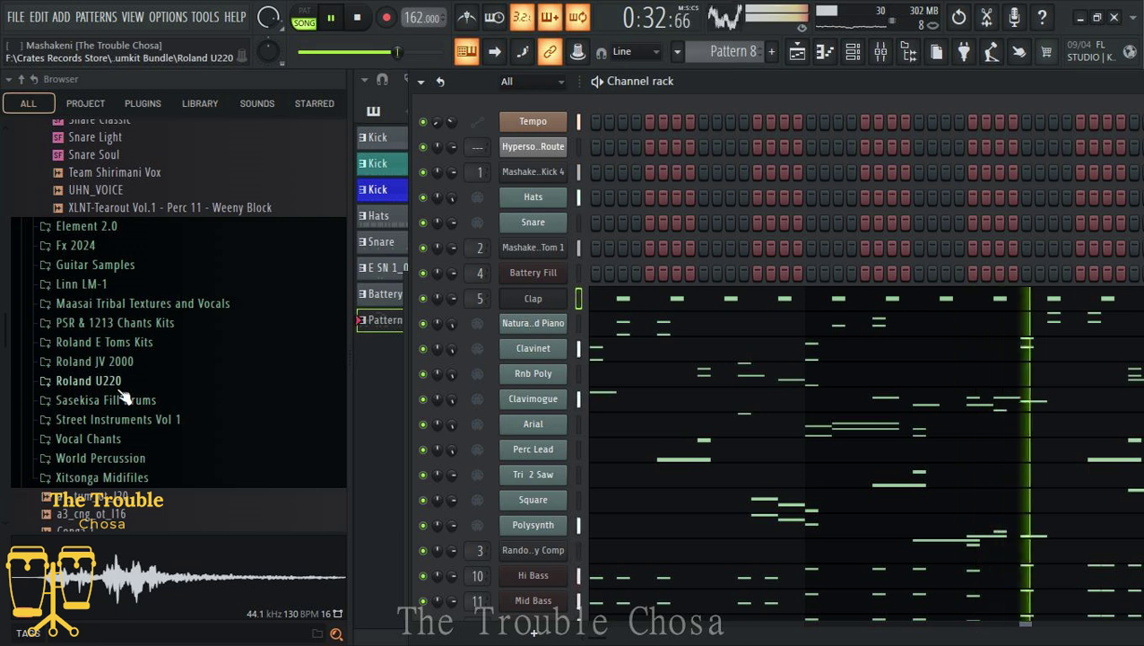
pyautogui.click(130, 323)
pyautogui.click(116, 345)
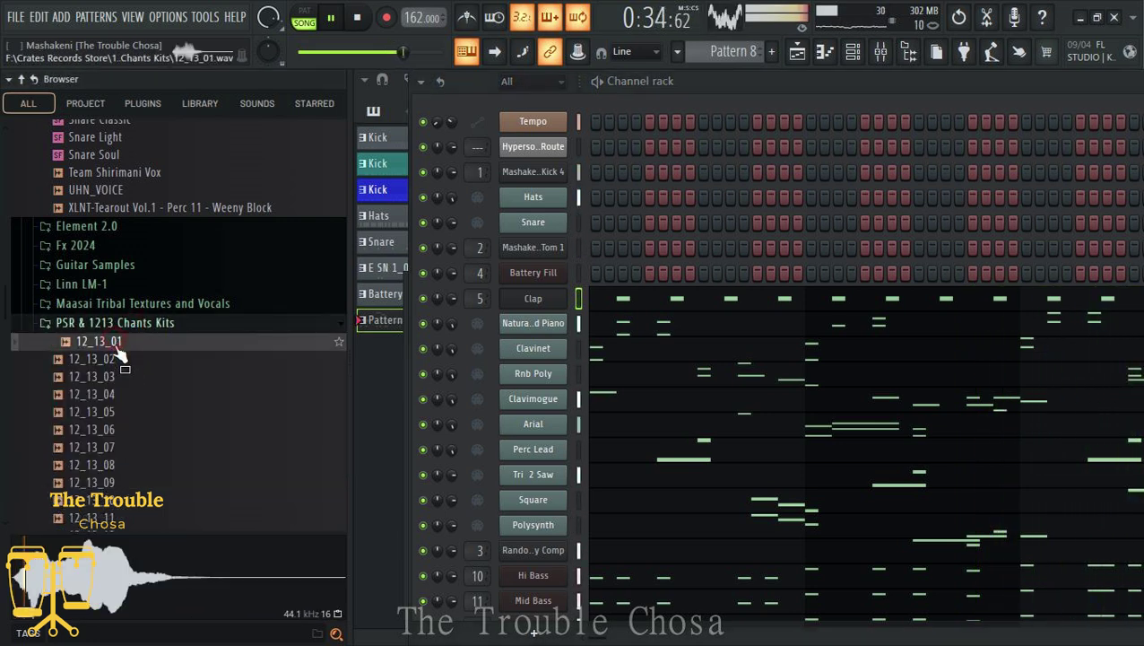
pyautogui.click(117, 358)
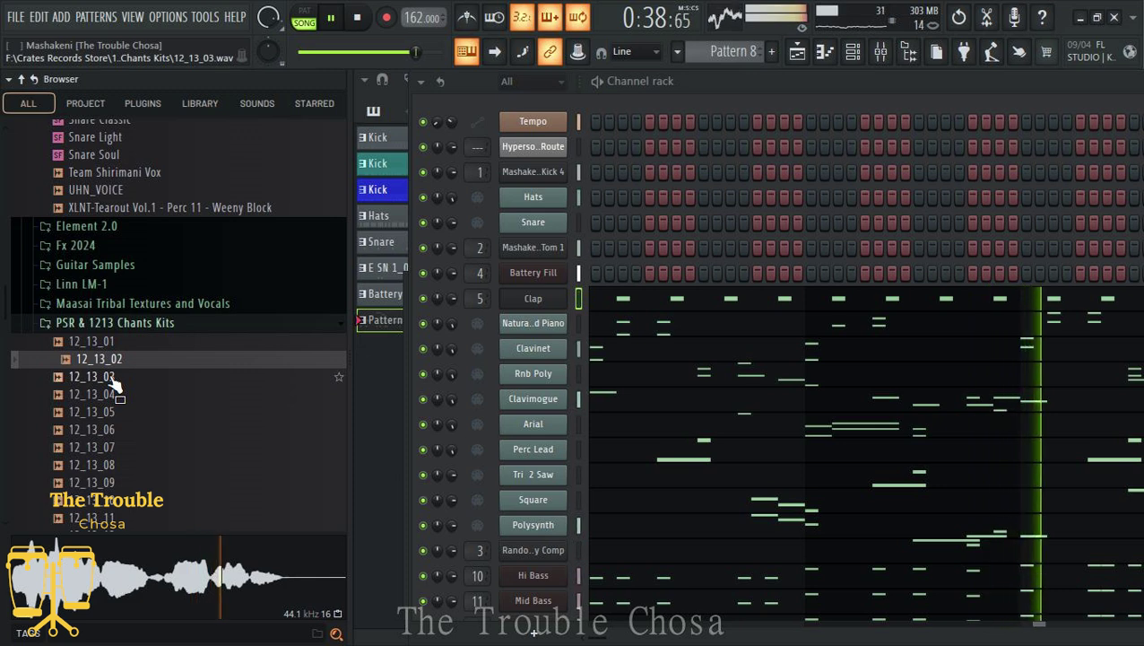
pyautogui.click(114, 380)
pyautogui.click(121, 412)
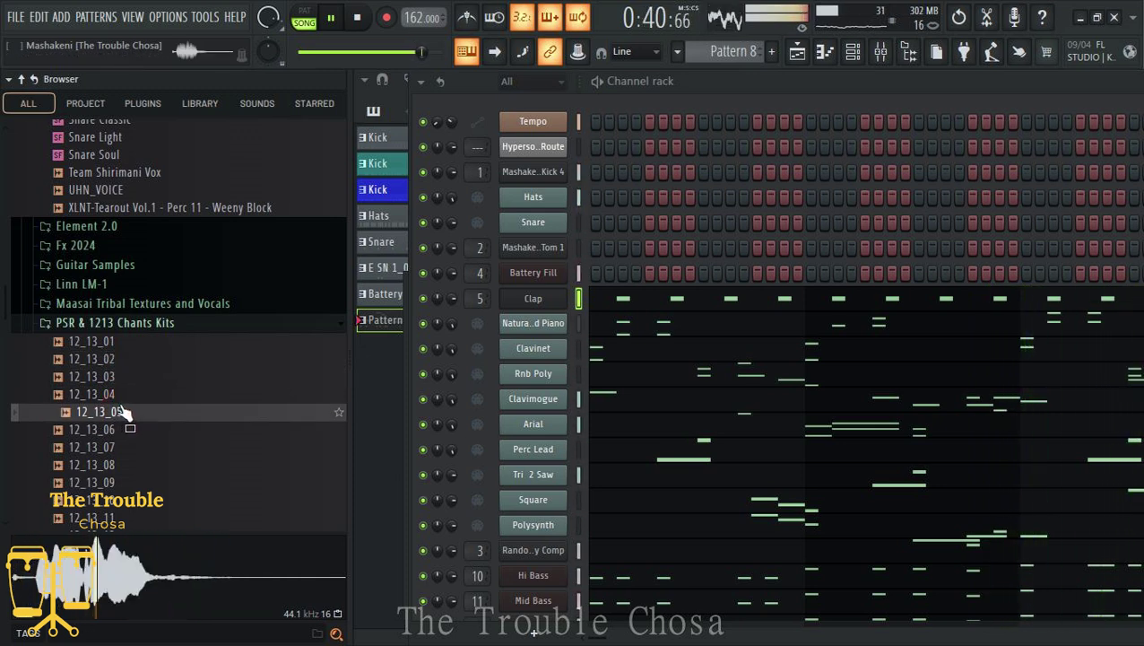
pyautogui.click(114, 429)
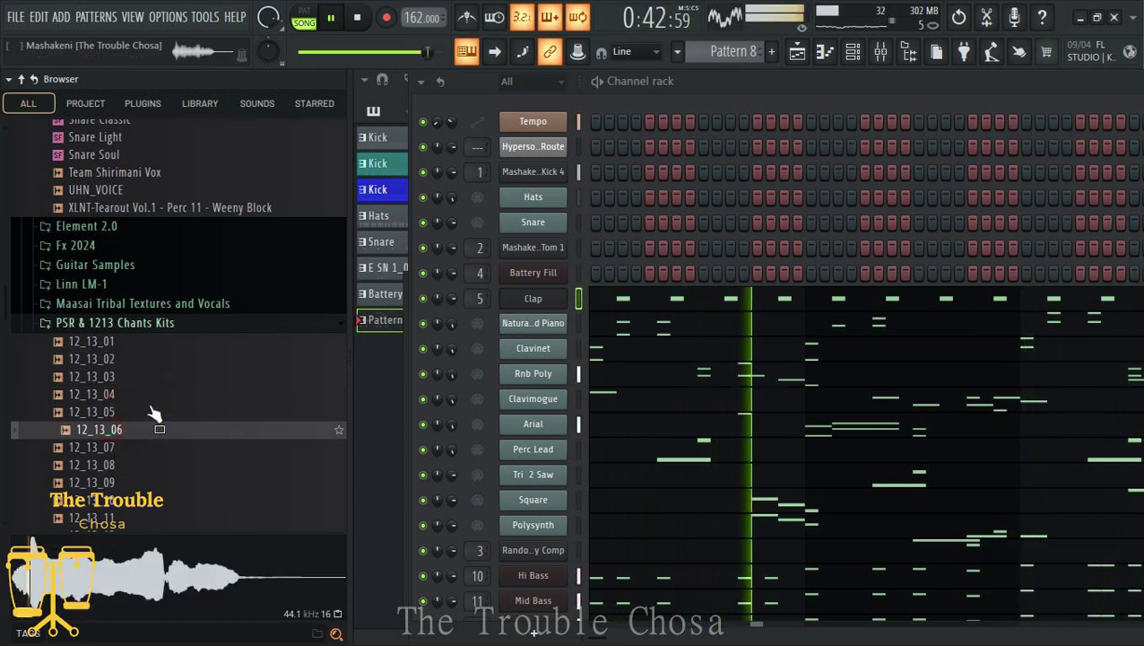
# Step: Audition the chant samples from 12_13_07 to 12_13_12 against the playing beat
pyautogui.scroll(-2, 116, 395)
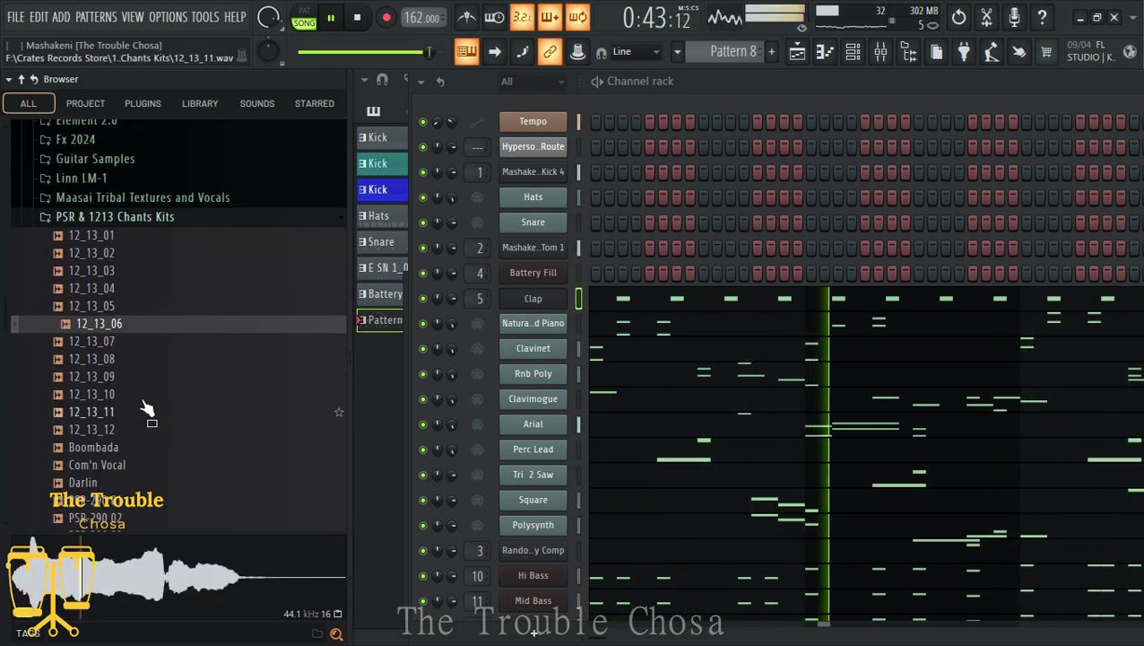
pyautogui.click(120, 346)
pyautogui.press('Down')
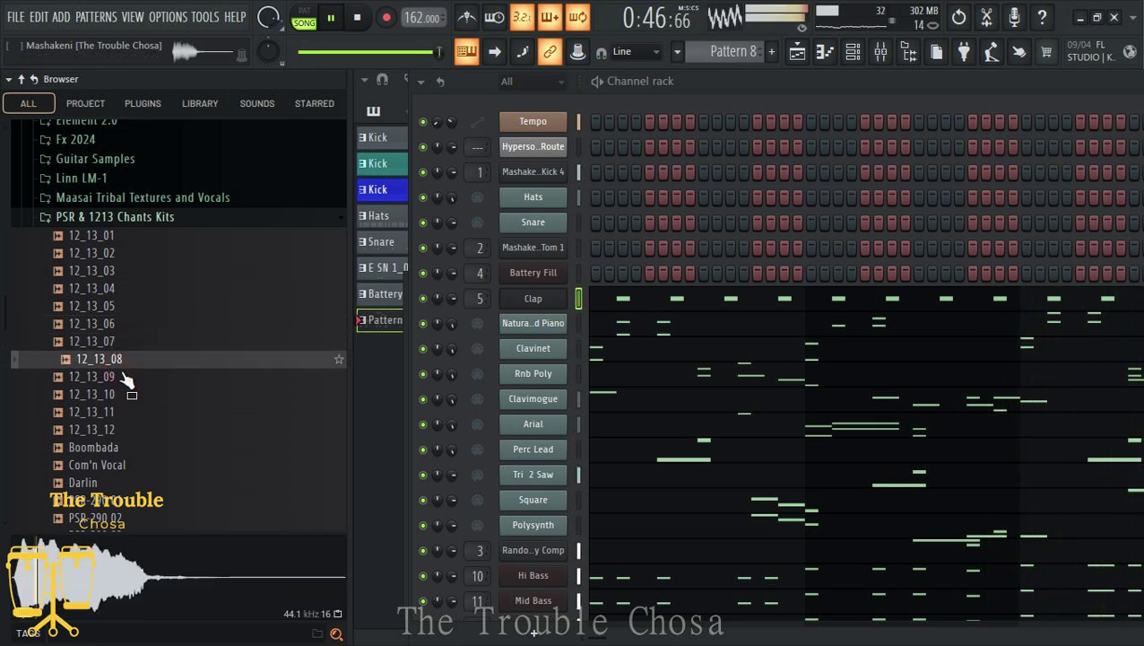
pyautogui.click(118, 379)
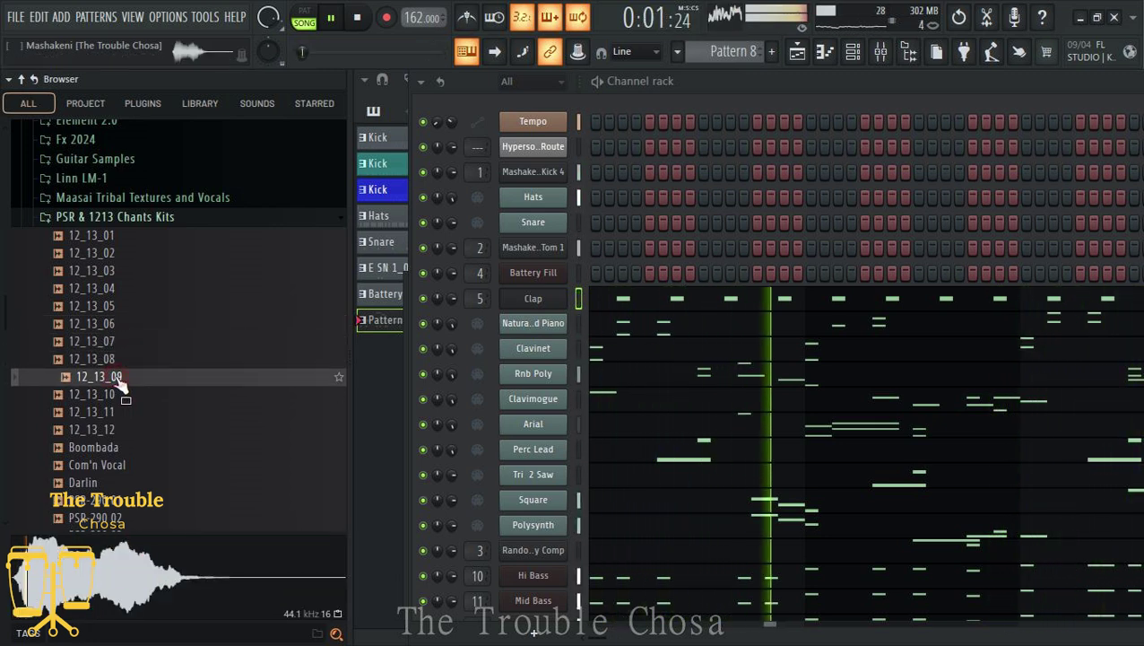
pyautogui.click(122, 395)
pyautogui.press('Down')
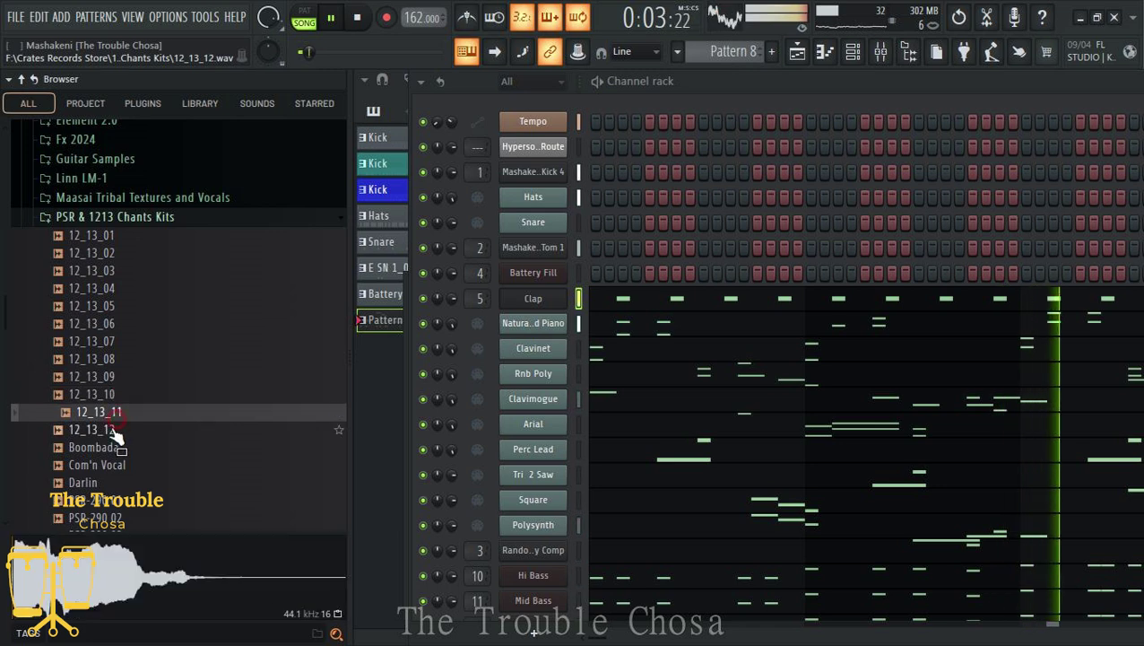
pyautogui.press('Down')
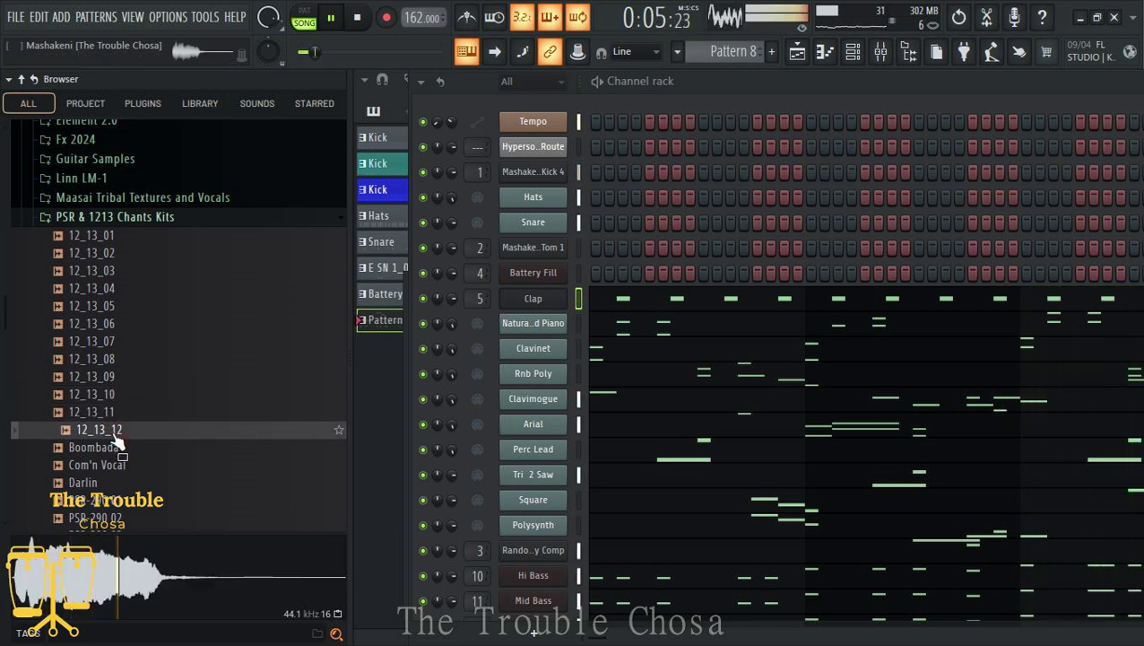
# Step: Audition the Boombada, Com'n Vocal and Darlin vocal samples, playing the last two twice
pyautogui.press('Down')
pyautogui.scroll(-2, 189, 428)
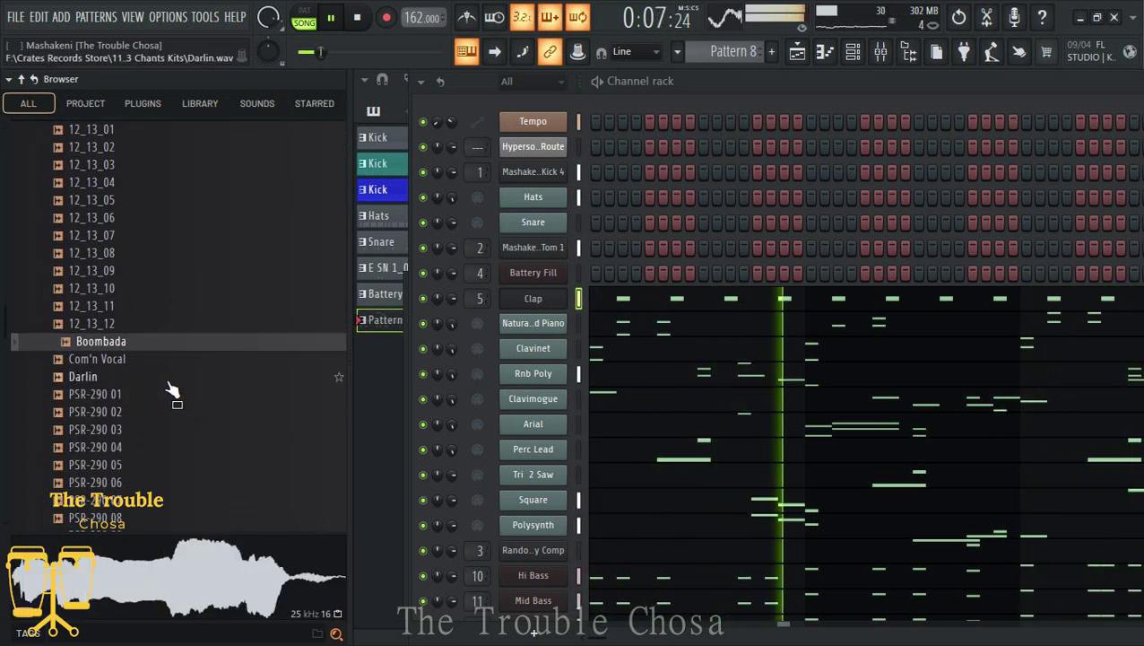
pyautogui.click(127, 362)
pyautogui.click(114, 378)
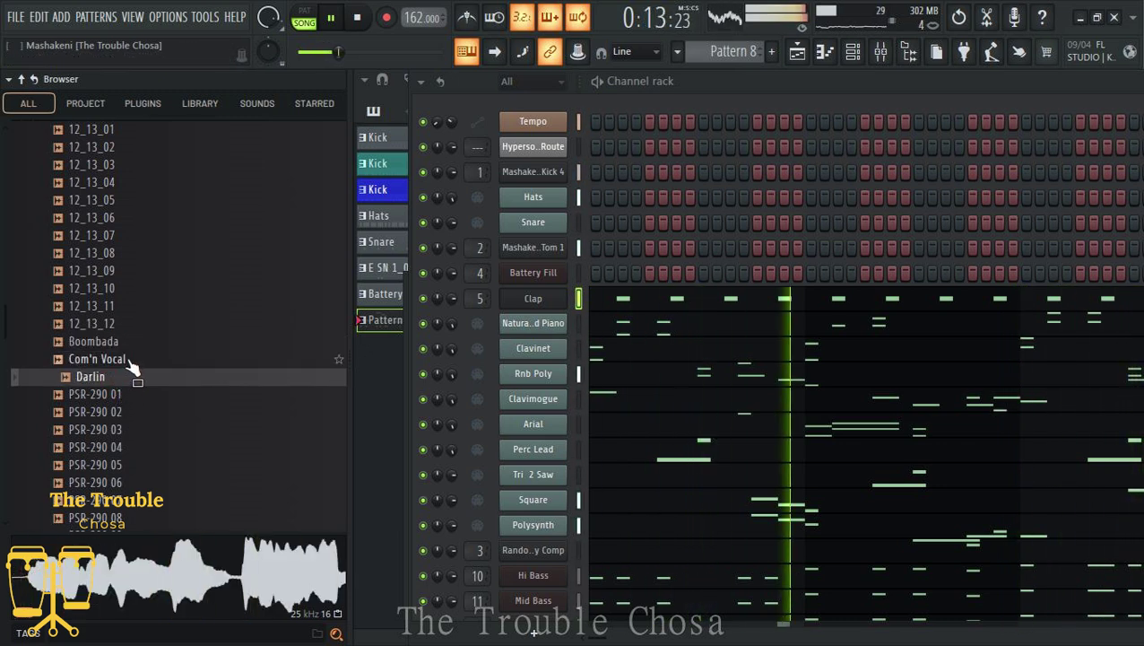
pyautogui.click(128, 362)
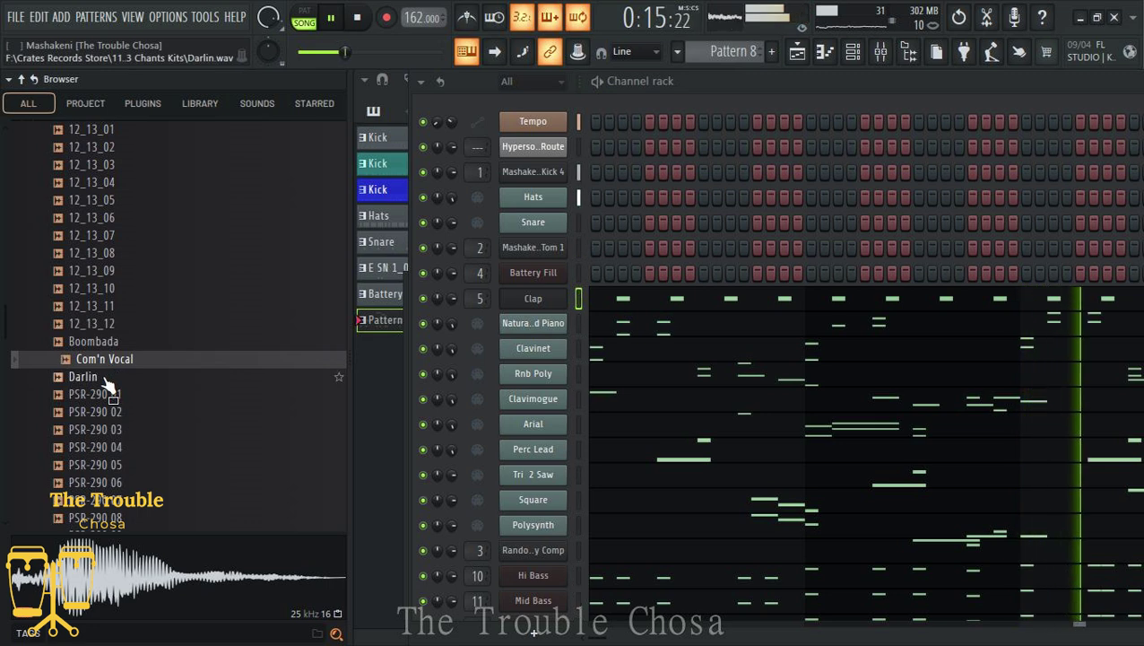
pyautogui.click(107, 380)
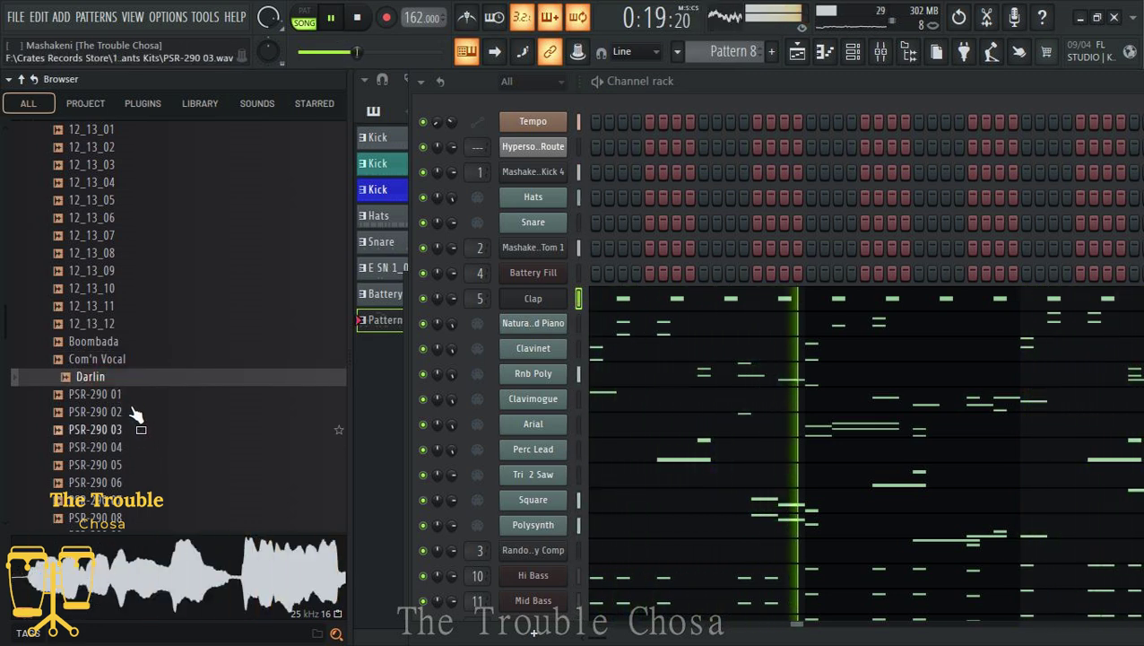
# Step: Audition the chant samples from PSR-290 01 to PSR-290 08 against the playing beat
pyautogui.click(131, 400)
pyautogui.scroll(-2, 131, 404)
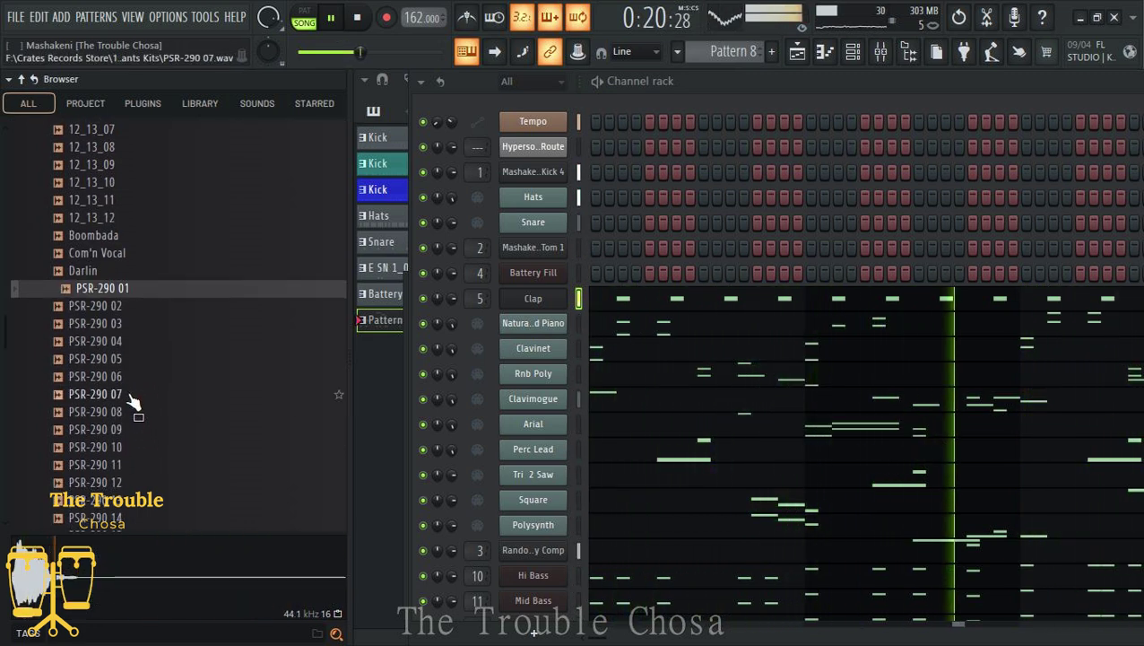
pyautogui.click(126, 310)
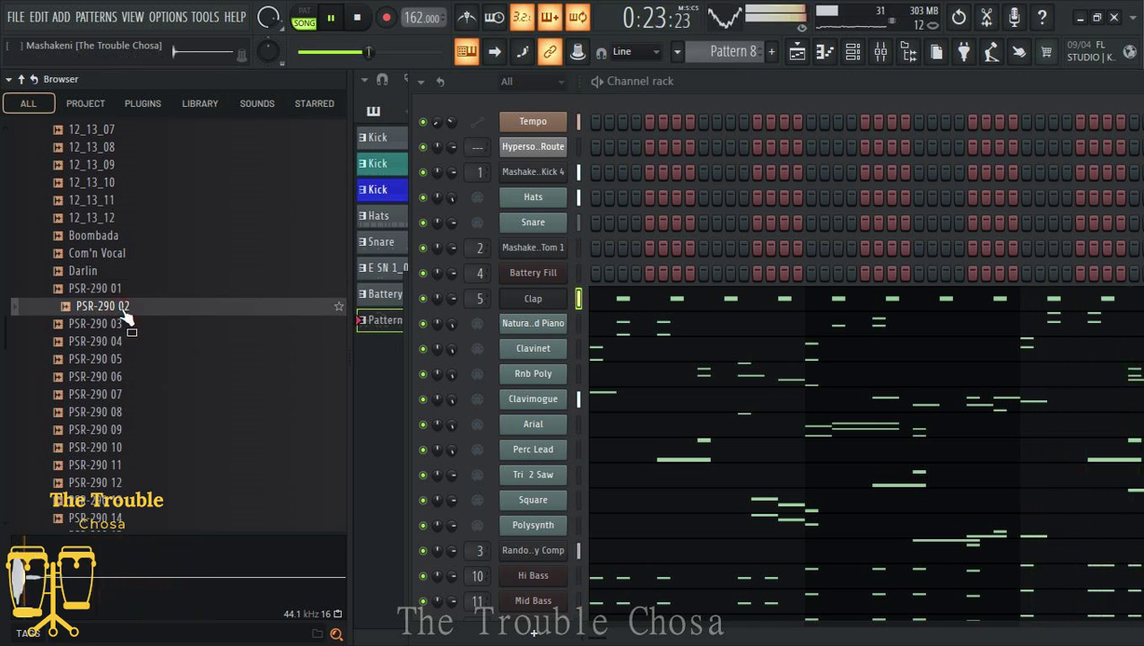
pyautogui.click(130, 324)
pyautogui.click(129, 343)
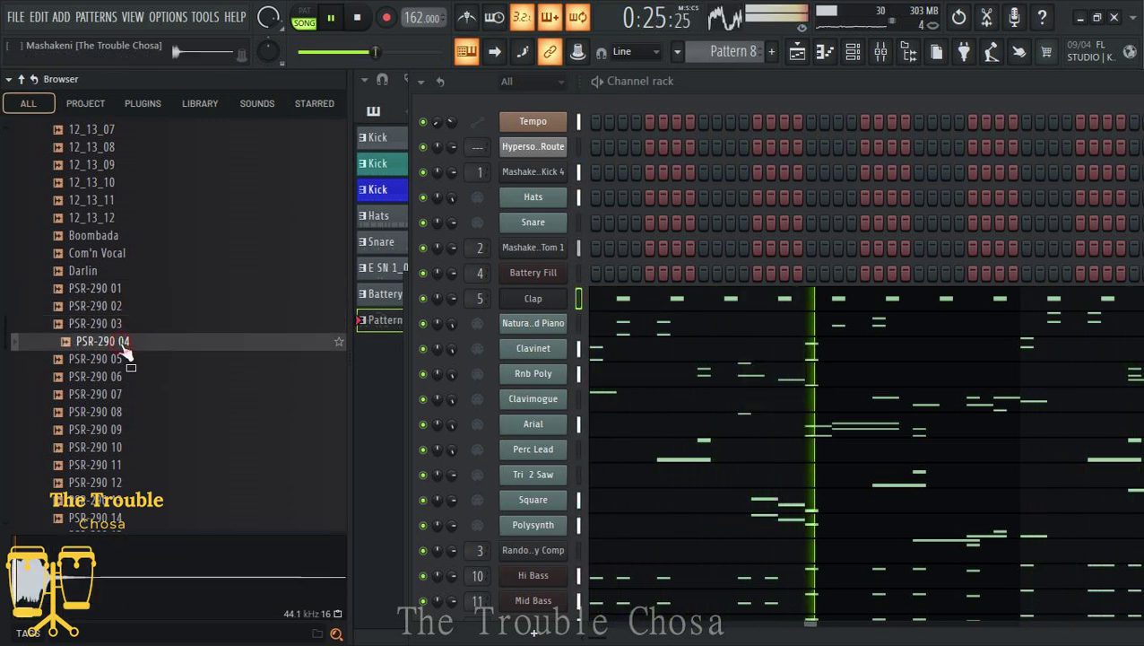
pyautogui.scroll(-2, 126, 358)
pyautogui.click(128, 255)
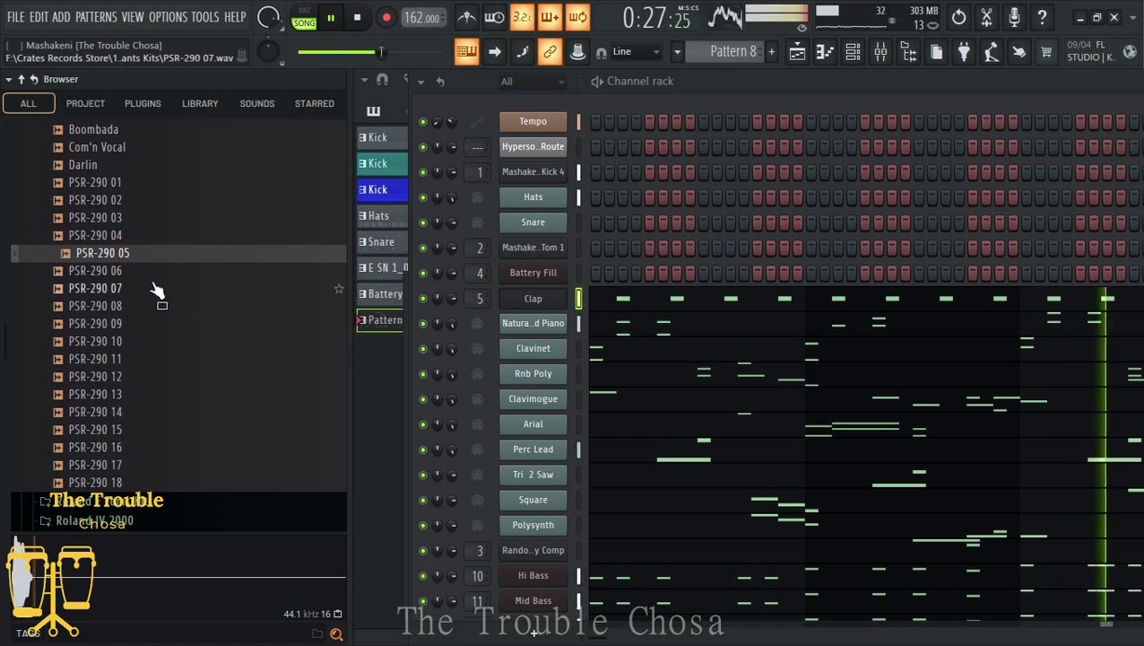
pyautogui.press('Down')
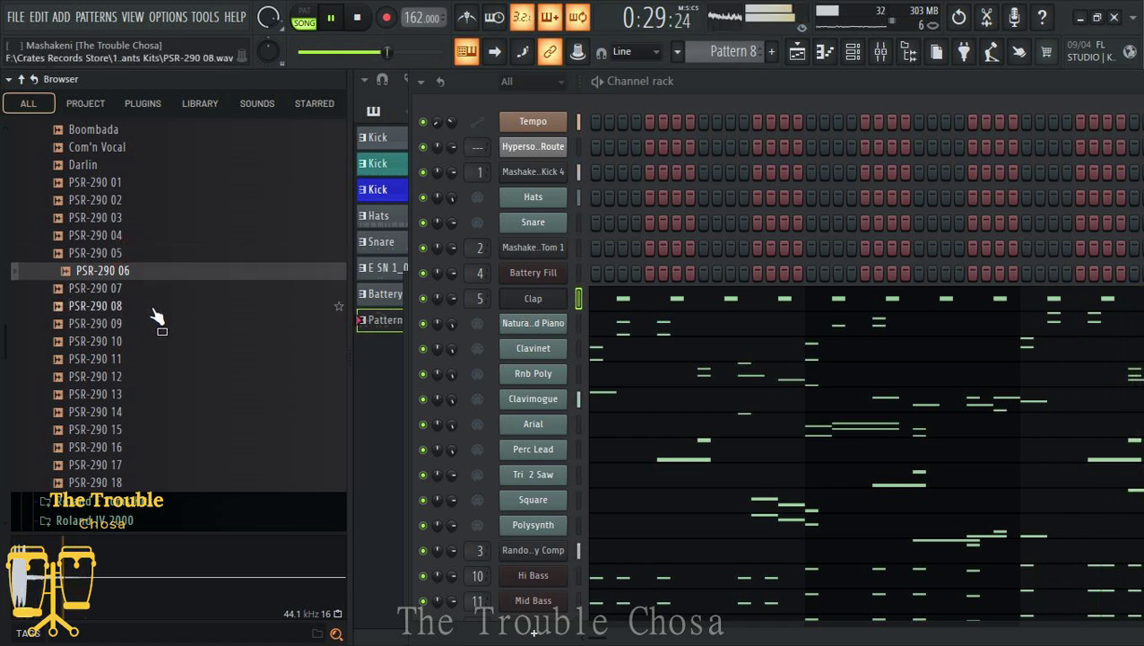
pyautogui.press('Down')
pyautogui.press('Down')
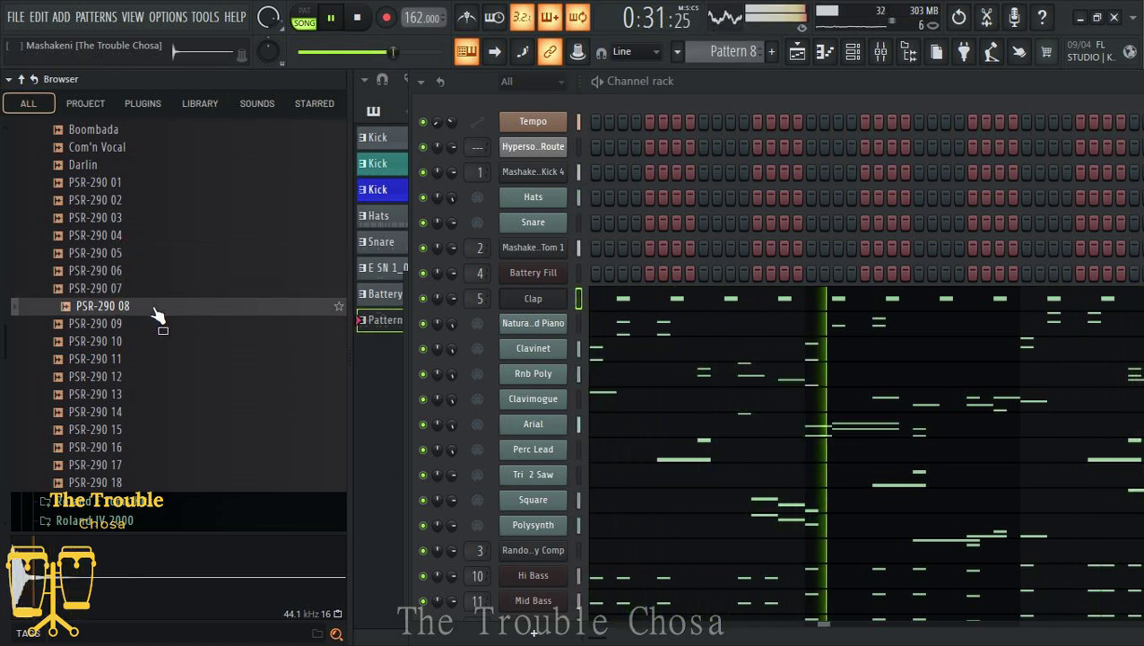
# Step: Audition the remaining chant samples from PSR-290 09 to PSR-290 17
pyautogui.press('Down')
pyautogui.press('Down')
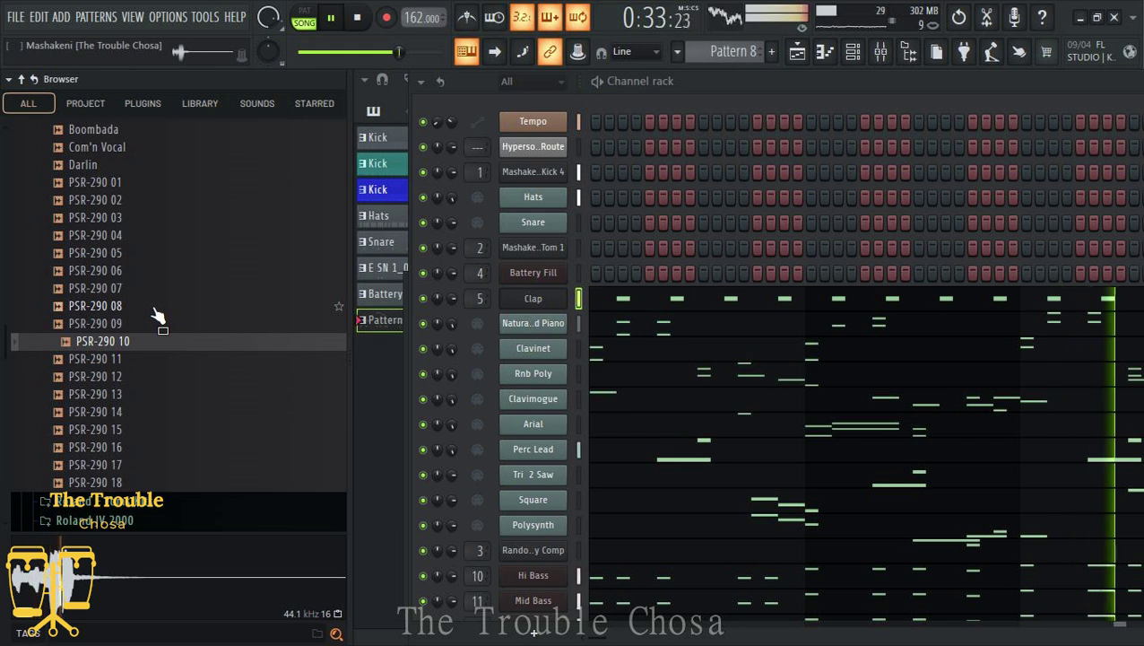
pyautogui.press('Down')
pyautogui.press('Down')
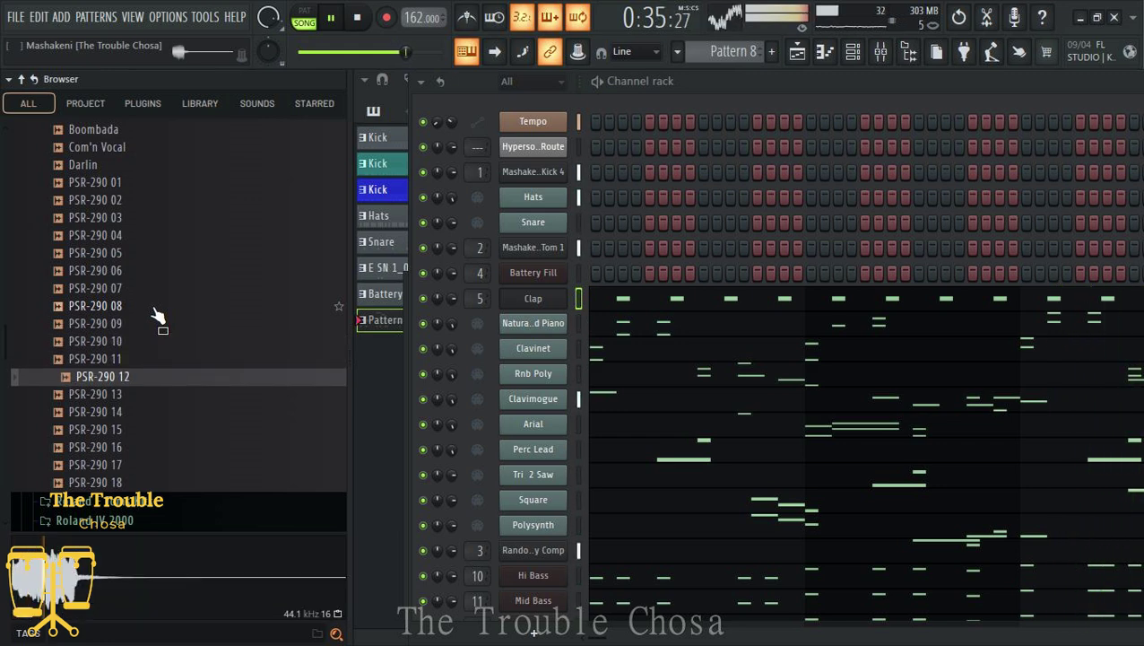
pyautogui.press('Down')
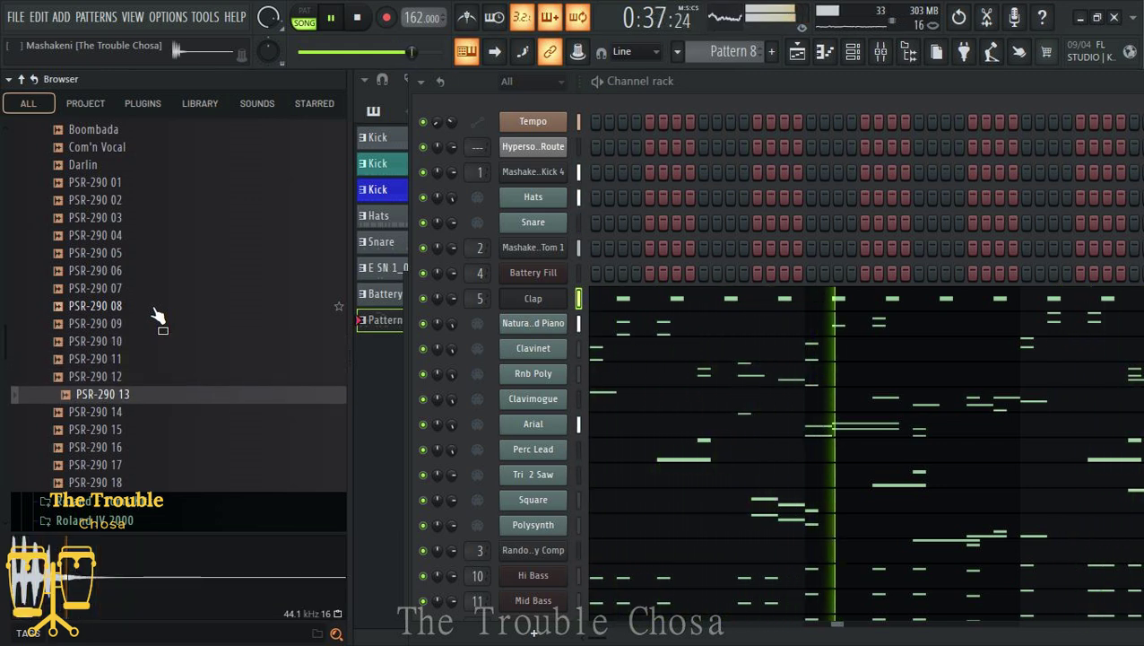
pyautogui.press('Down')
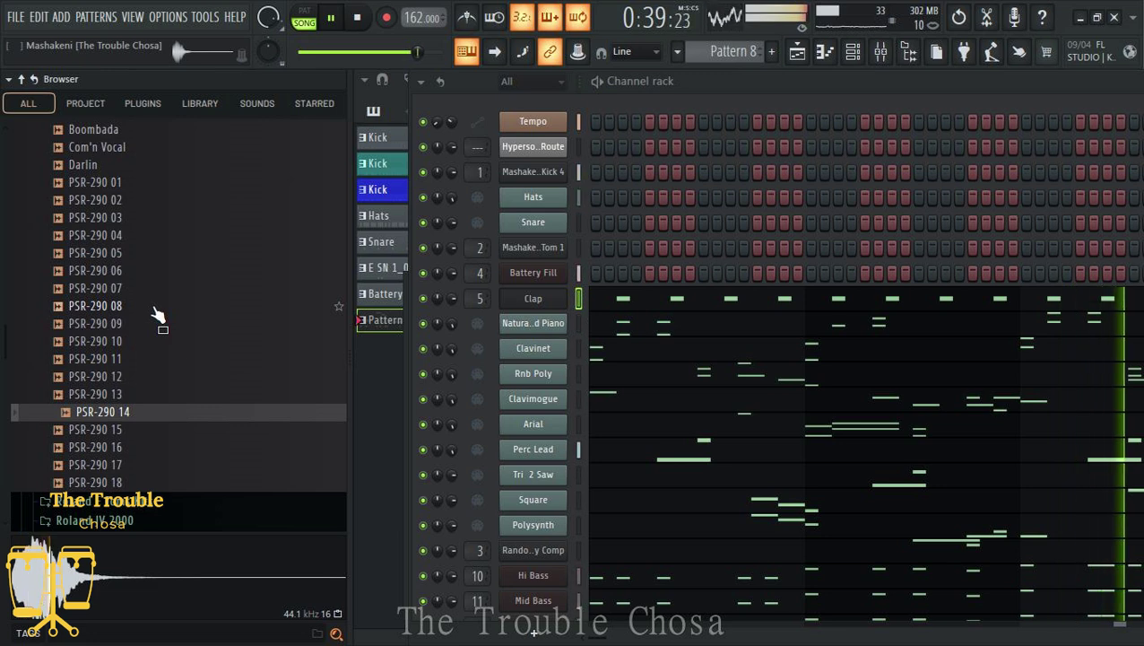
pyautogui.press('Down')
pyautogui.press('Down')
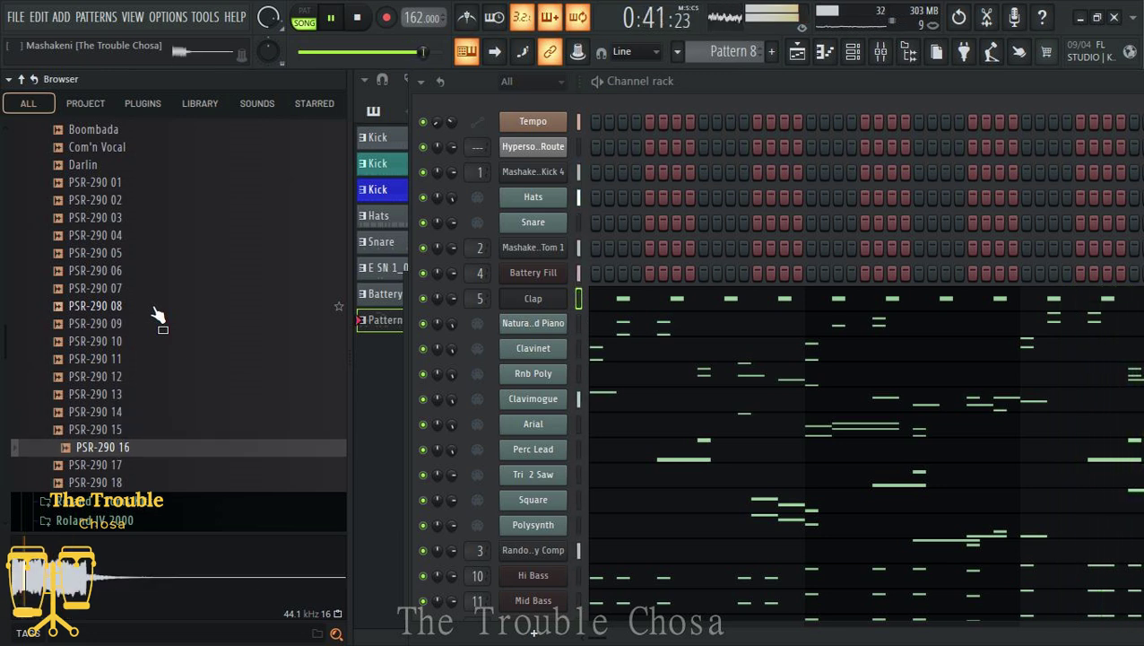
pyautogui.press('Down')
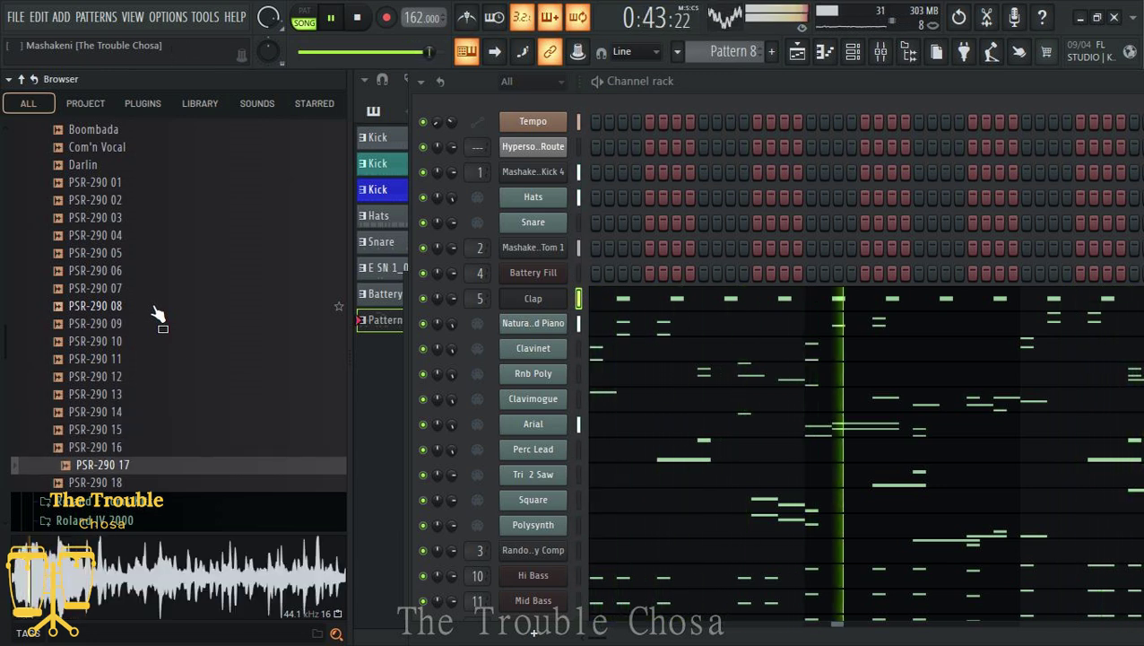
# Step: Compare chants PSR-290 01 to PSR-290 05 again and load PSR-290 02 as a new channel between Battery Fill and Clap
pyautogui.click(109, 239)
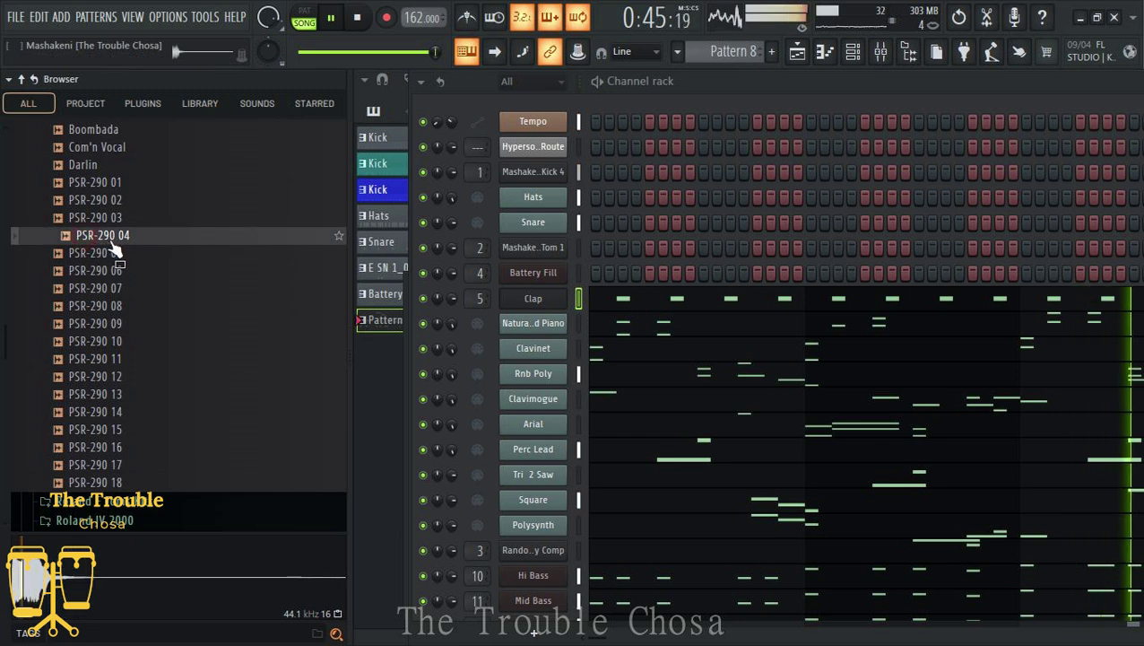
pyautogui.click(122, 224)
pyautogui.click(123, 239)
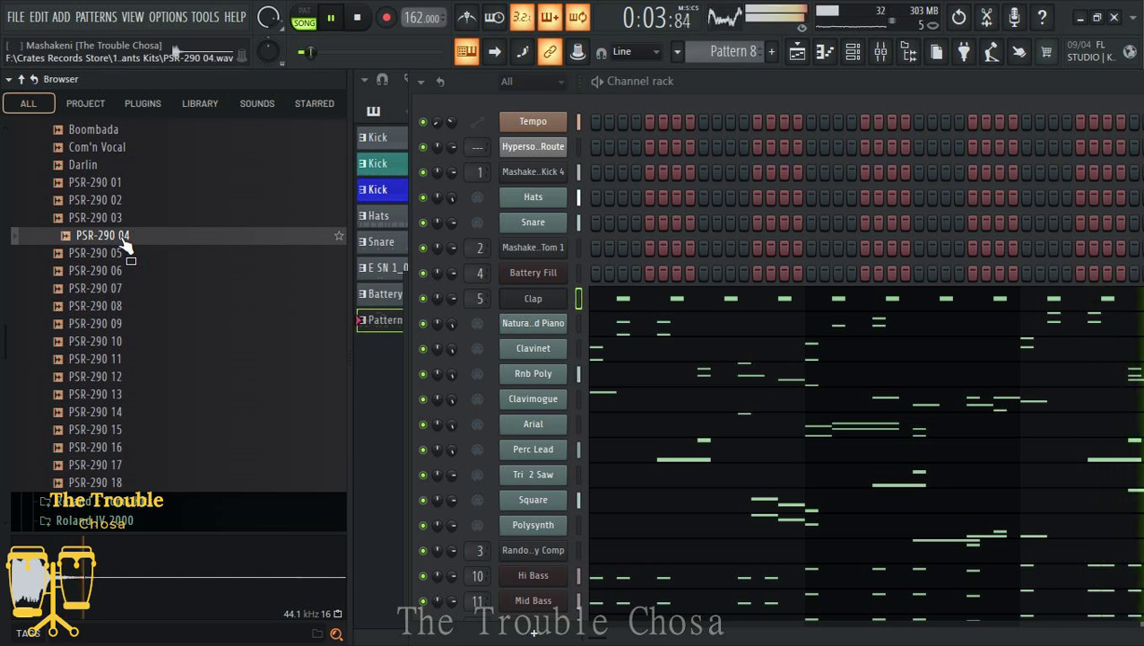
pyautogui.press('Up')
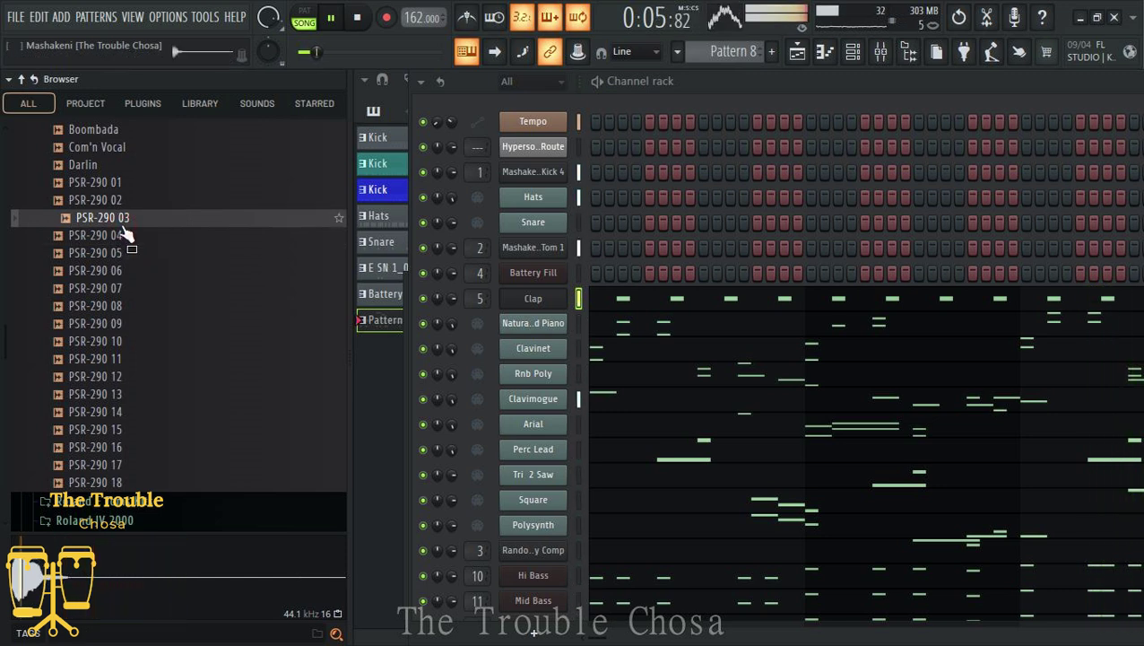
pyautogui.press('Up')
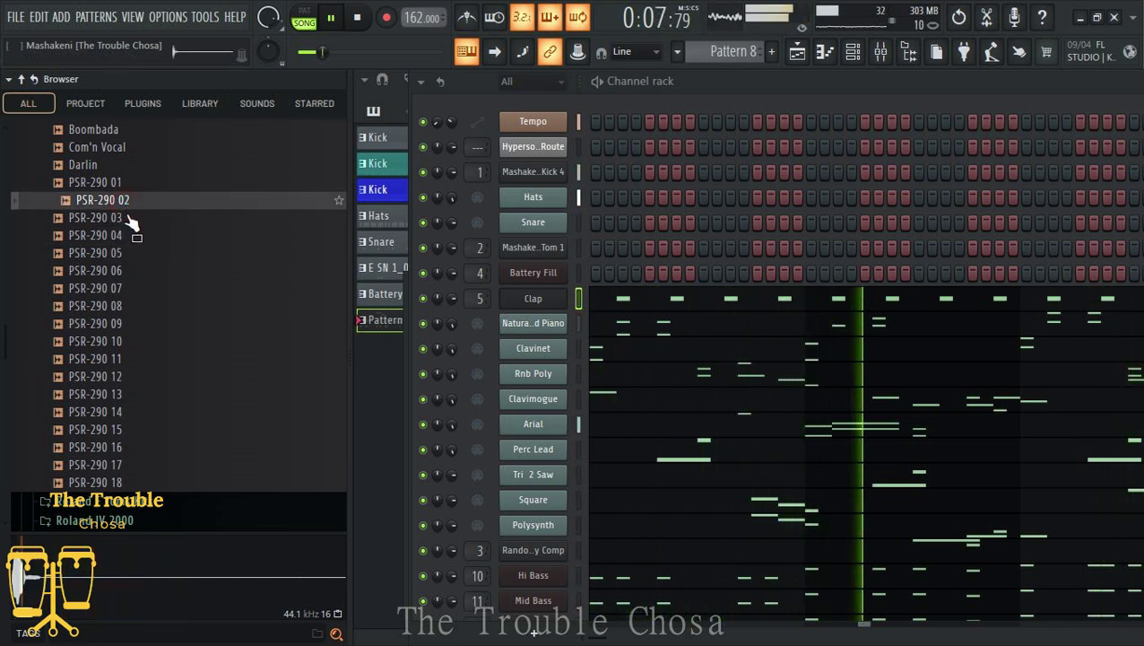
pyautogui.click(124, 256)
pyautogui.click(120, 186)
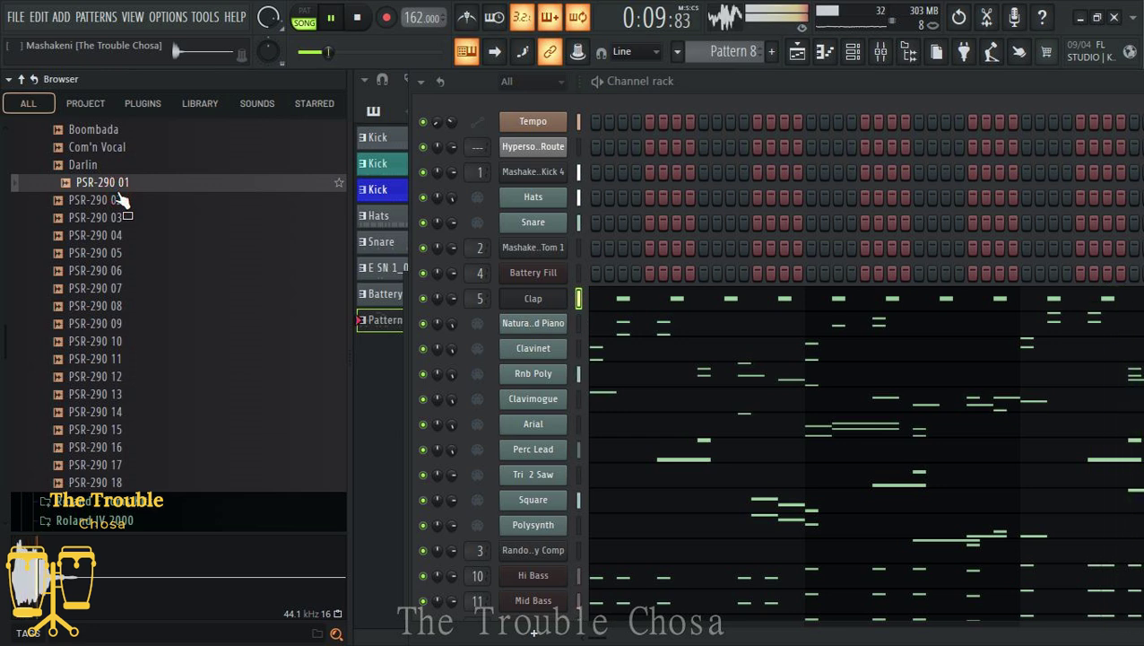
pyautogui.click(124, 203)
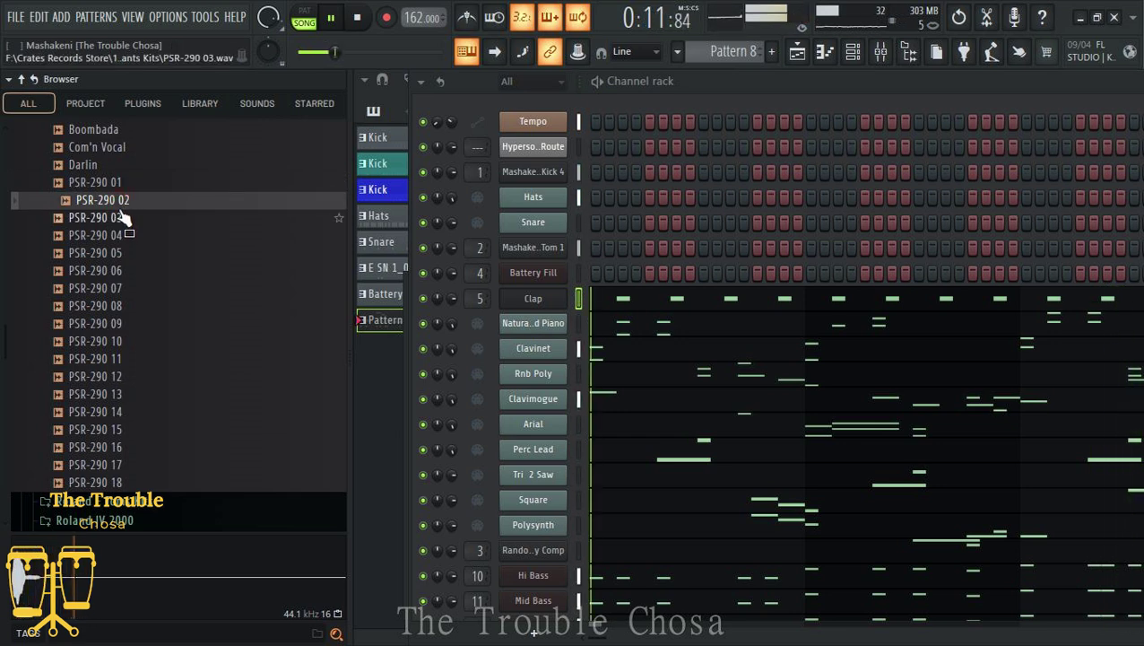
pyautogui.moveTo(125, 209); pyautogui.dragTo(542, 285)
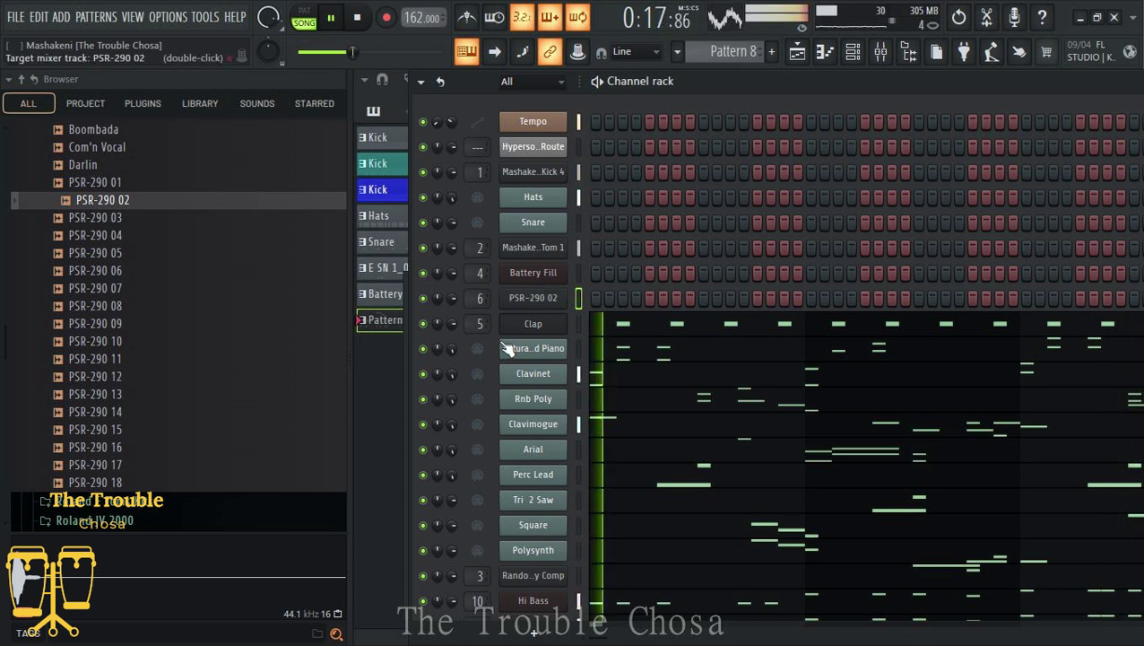
# Step: Place two short C5 notes for the PSR-290 02 channel, on beat 2 of bar 1 and beat 2 of bar 3
pyautogui.rightClick(579, 294)
pyautogui.click(595, 298)
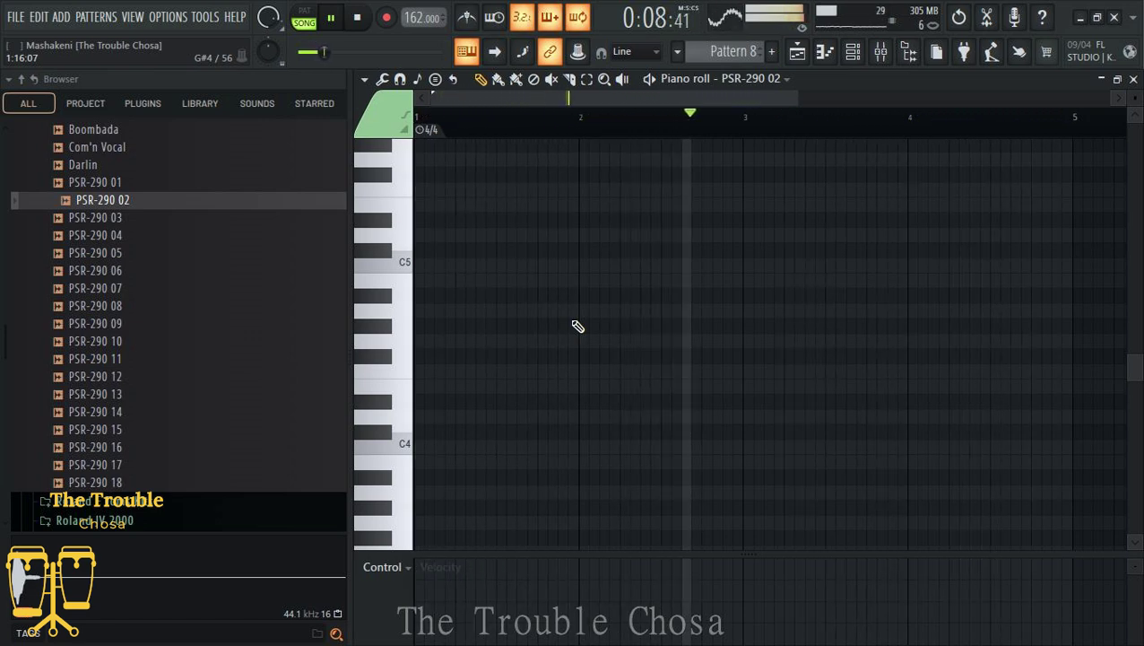
pyautogui.click(460, 264)
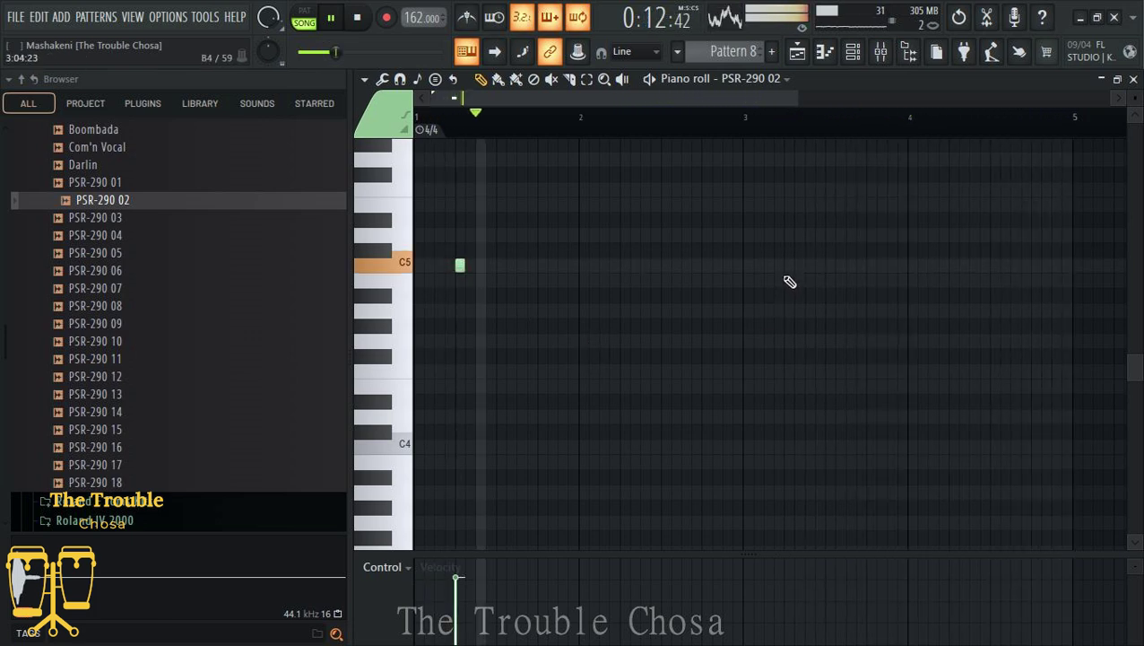
pyautogui.click(788, 264)
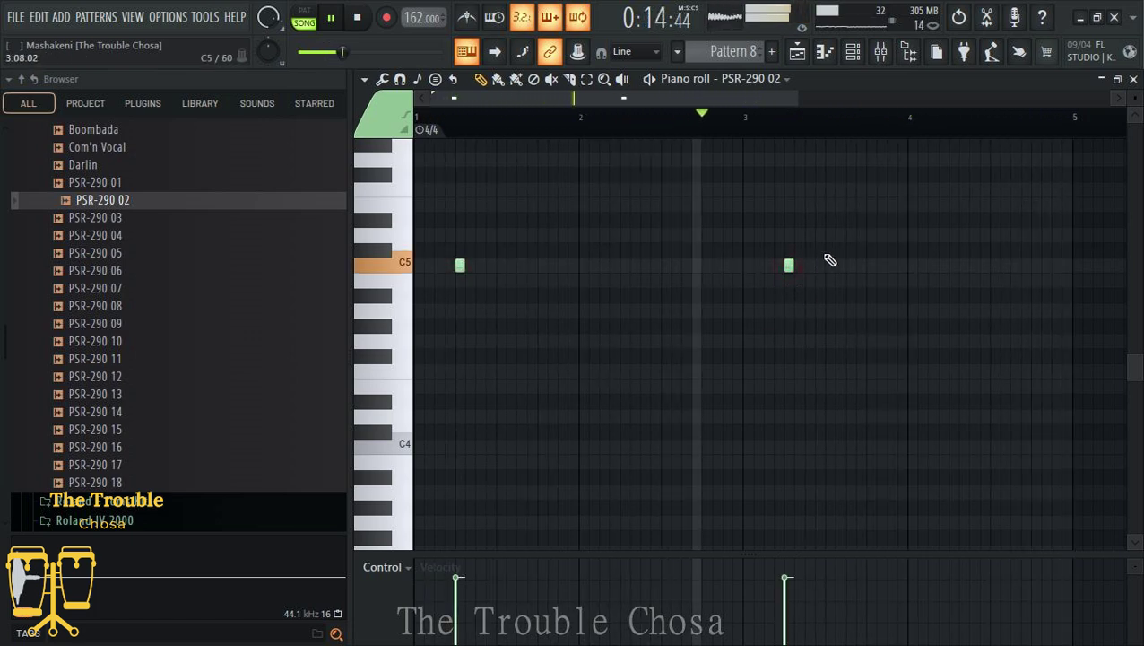
pyautogui.click(1134, 80)
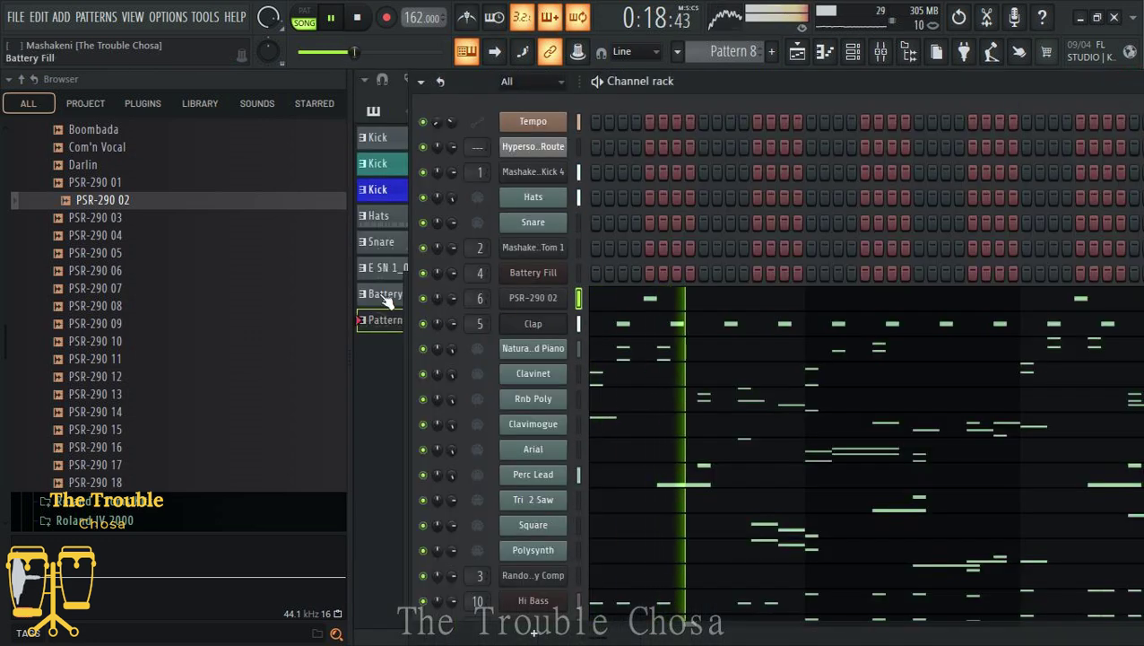
# Step: Load PSR-290 01 as a new channel between PSR-290 02 and Clap, with a short C5 note on beat 2 of bar 4
pyautogui.click(97, 184)
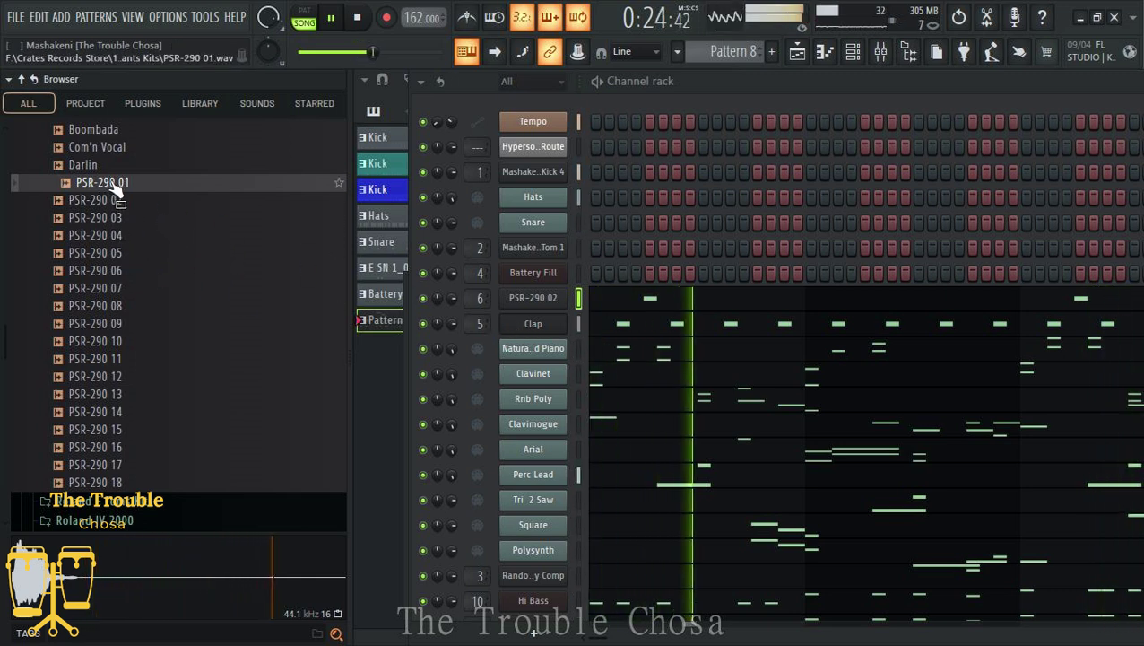
pyautogui.moveTo(104, 186); pyautogui.dragTo(534, 308)
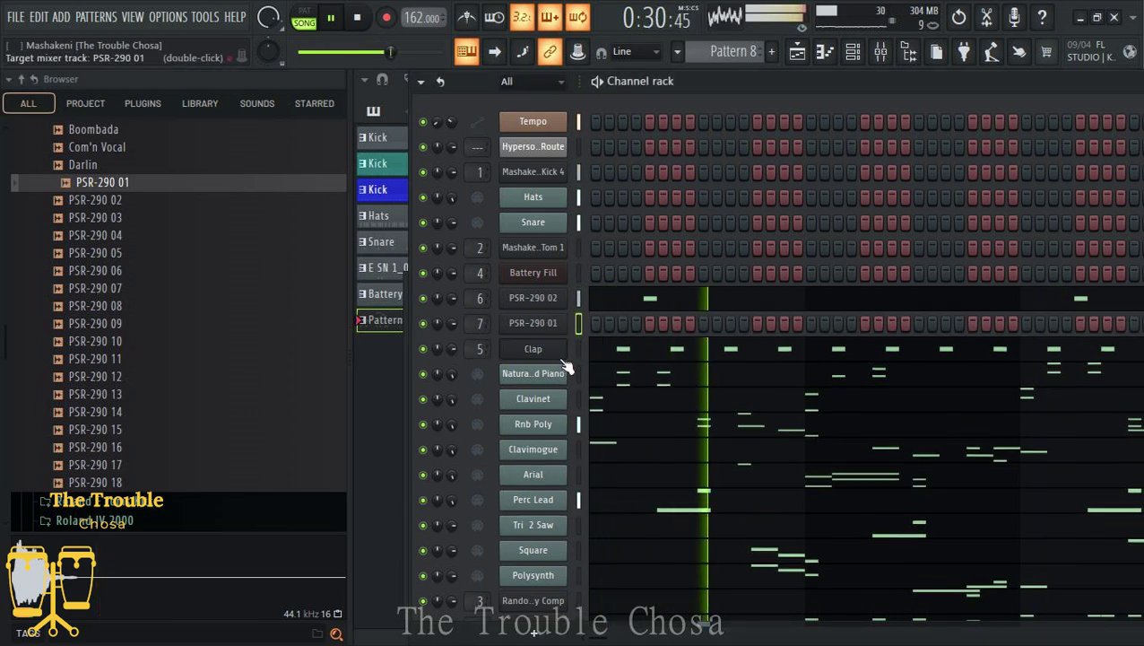
pyautogui.rightClick(563, 322)
pyautogui.click(593, 321)
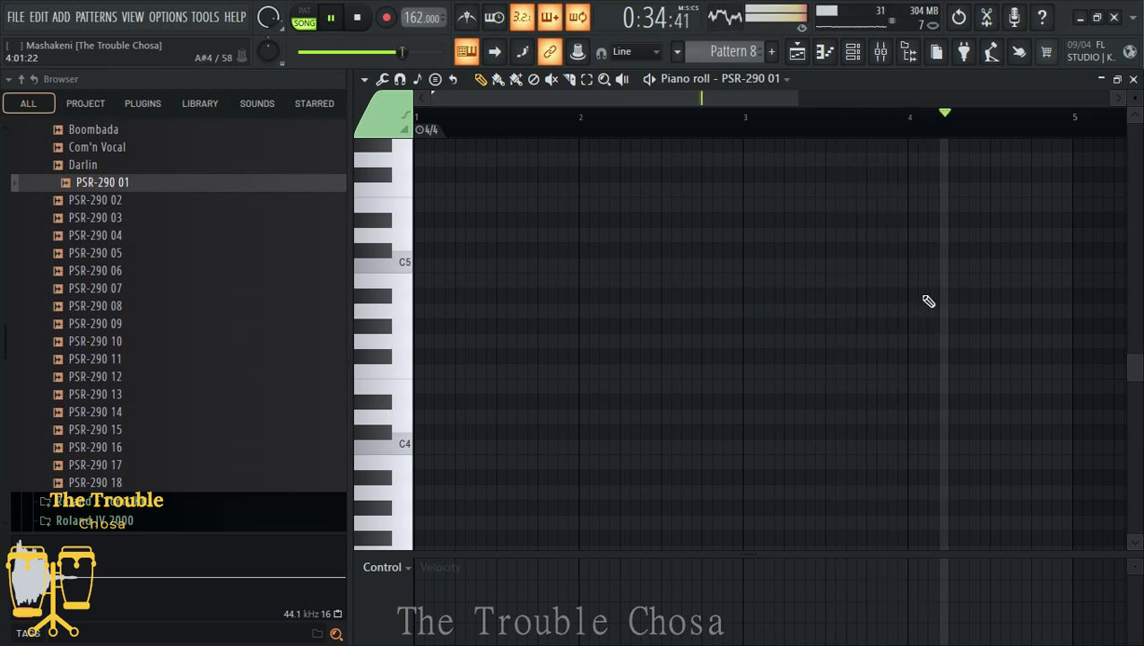
pyautogui.click(954, 266)
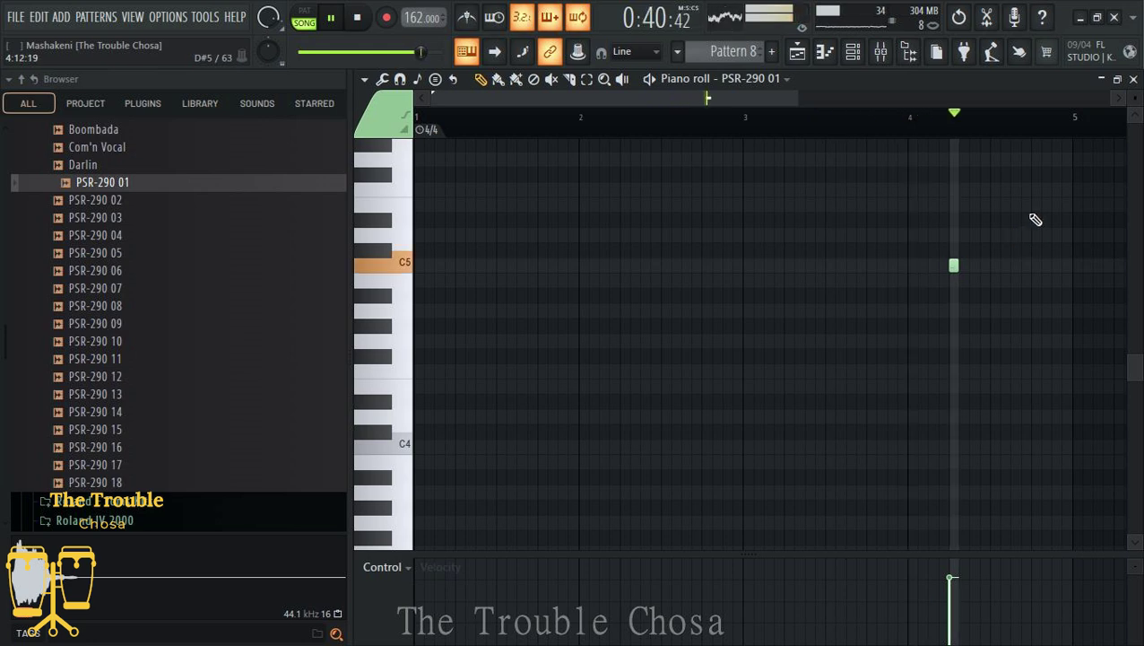
pyautogui.press('F6')
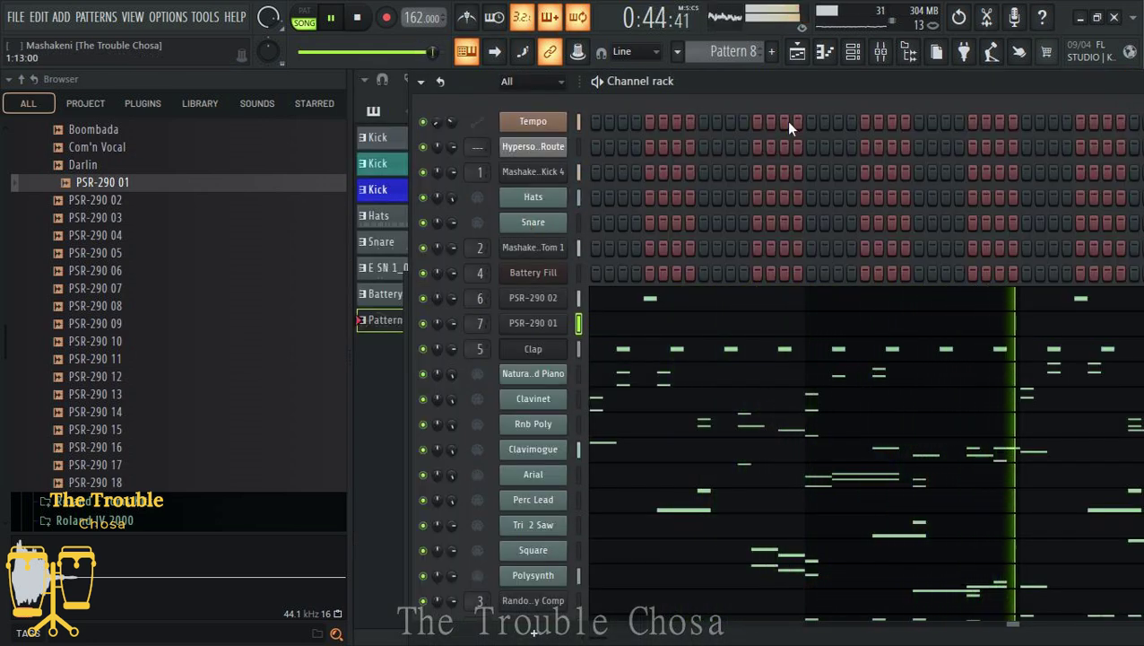
# Step: Check the mixer tracks, and bring up the playlist arrangement with the browser hidden
pyautogui.click(884, 53)
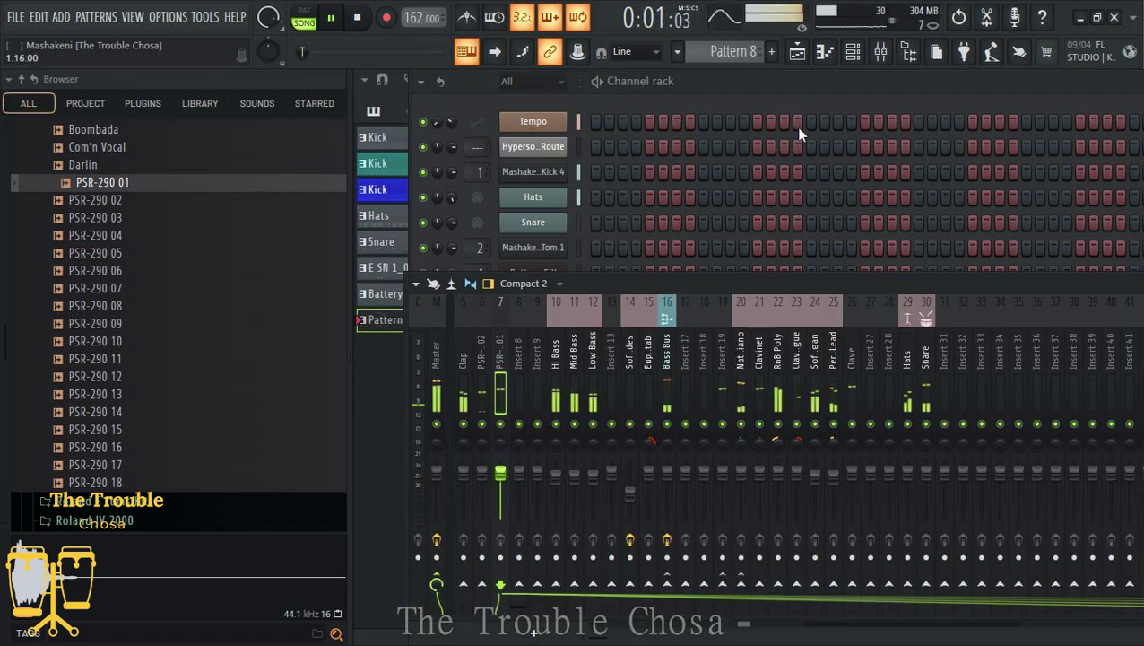
pyautogui.click(909, 56)
pyautogui.click(798, 54)
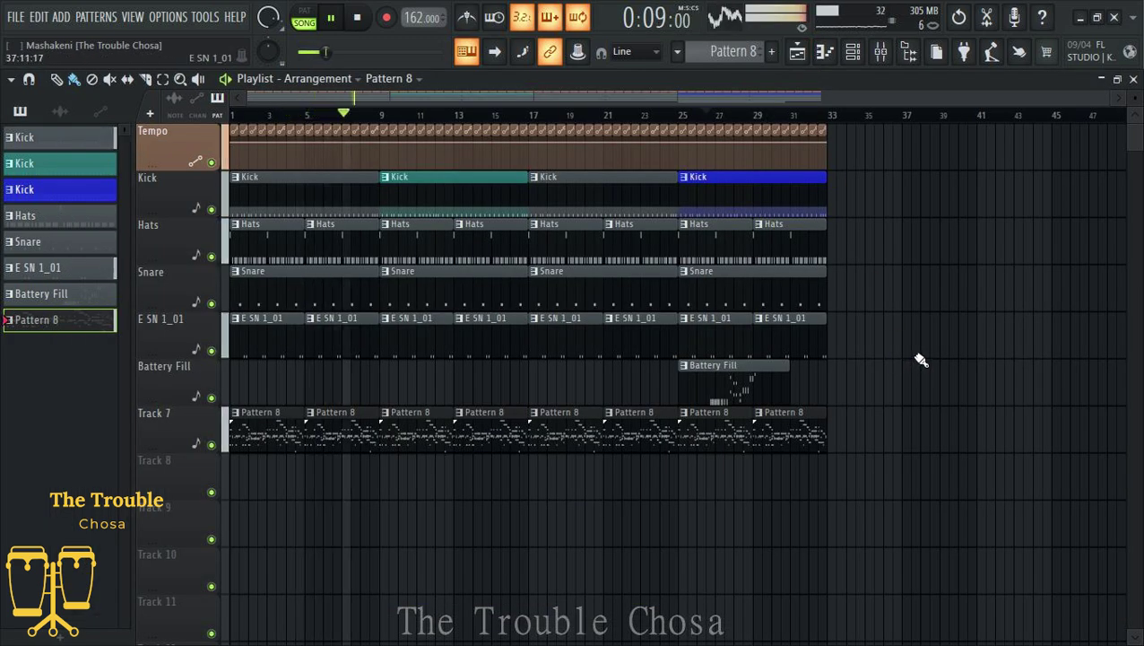
# Step: Split Pattern 8 by channel and place all the resulting patterns, PSR-290 02 through Low Bass, at bar 1 from Track 8 down
pyautogui.rightClick(62, 331)
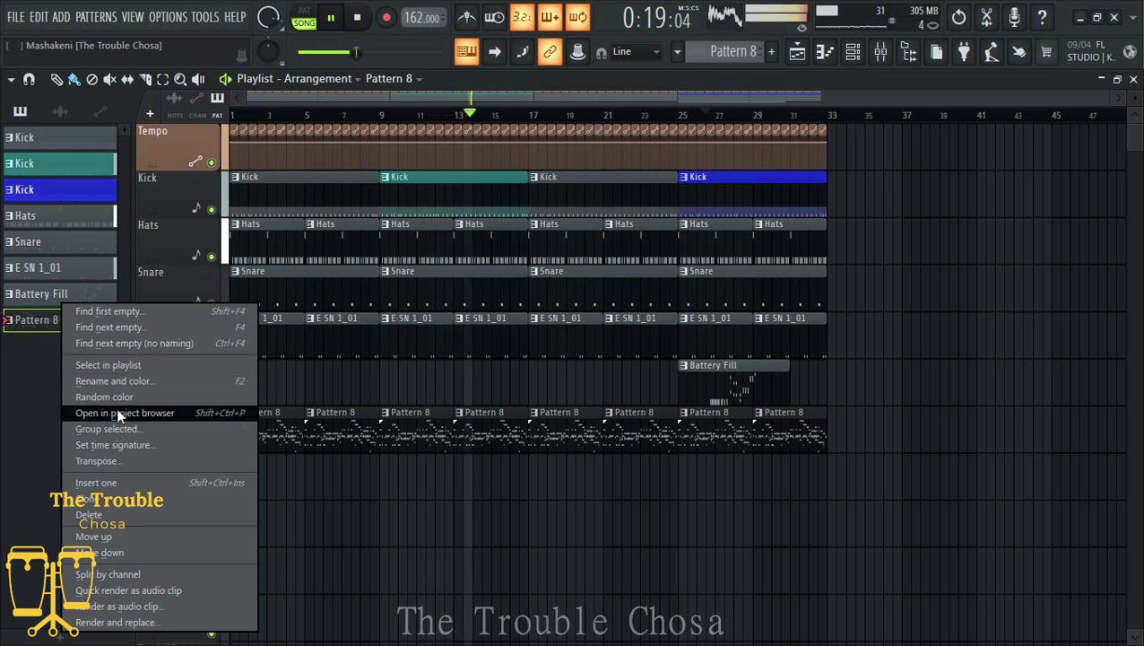
pyautogui.click(96, 574)
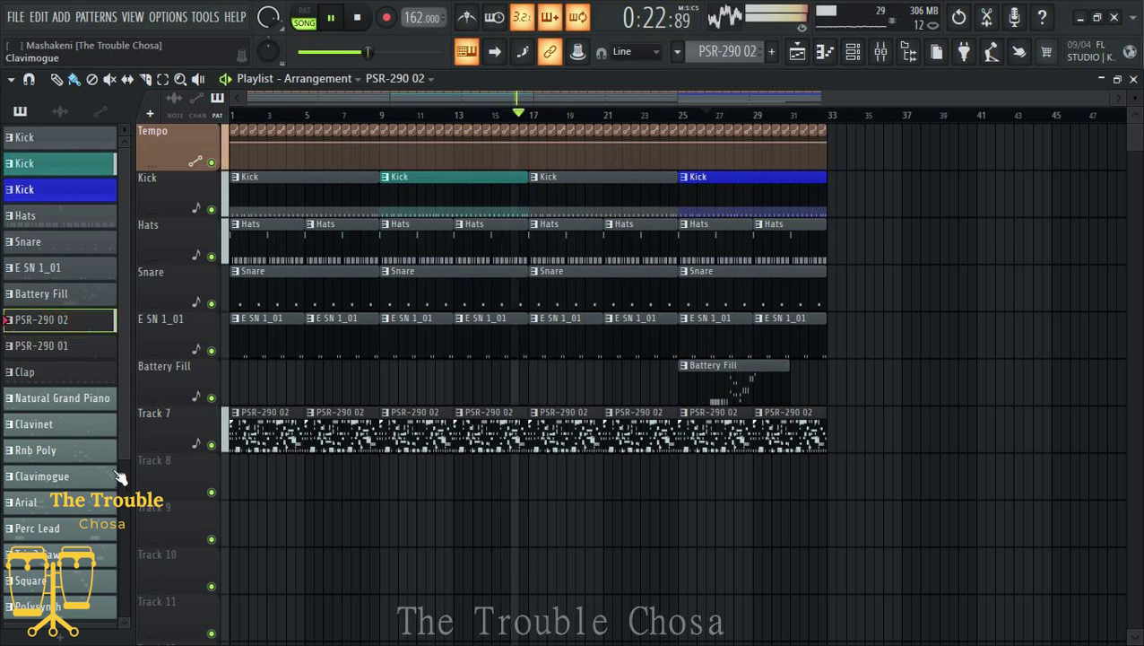
pyautogui.scroll(-4, 82, 585)
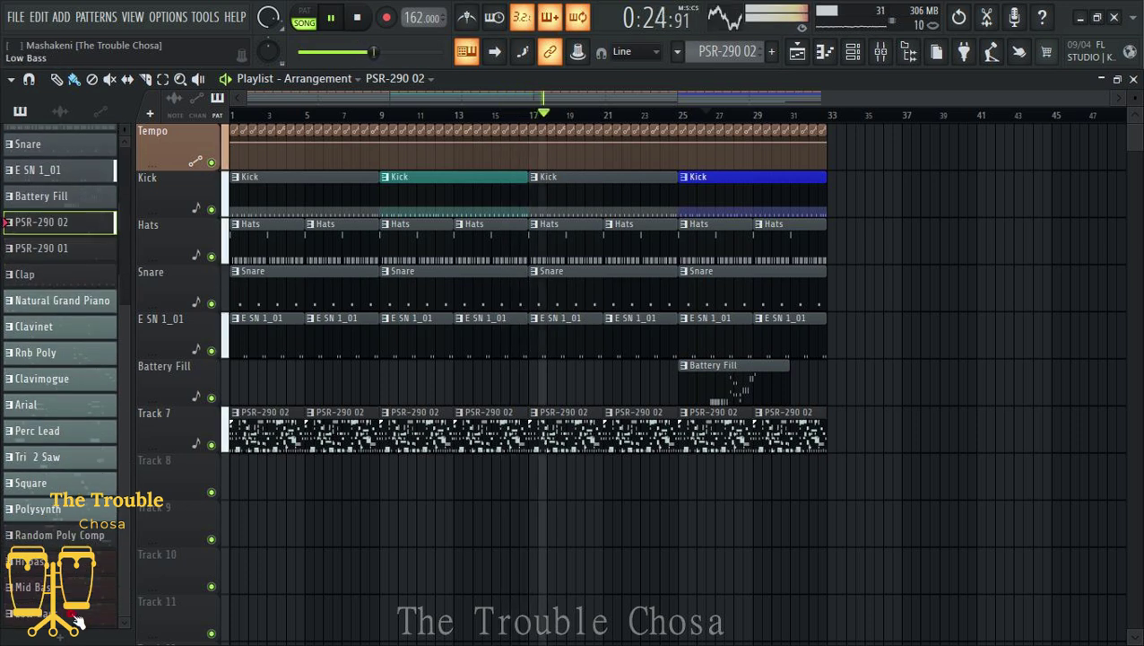
pyautogui.keyDown('shift'); pyautogui.click(77, 617); pyautogui.keyUp('shift')
pyautogui.moveTo(307, 477); pyautogui.dragTo(233, 478)
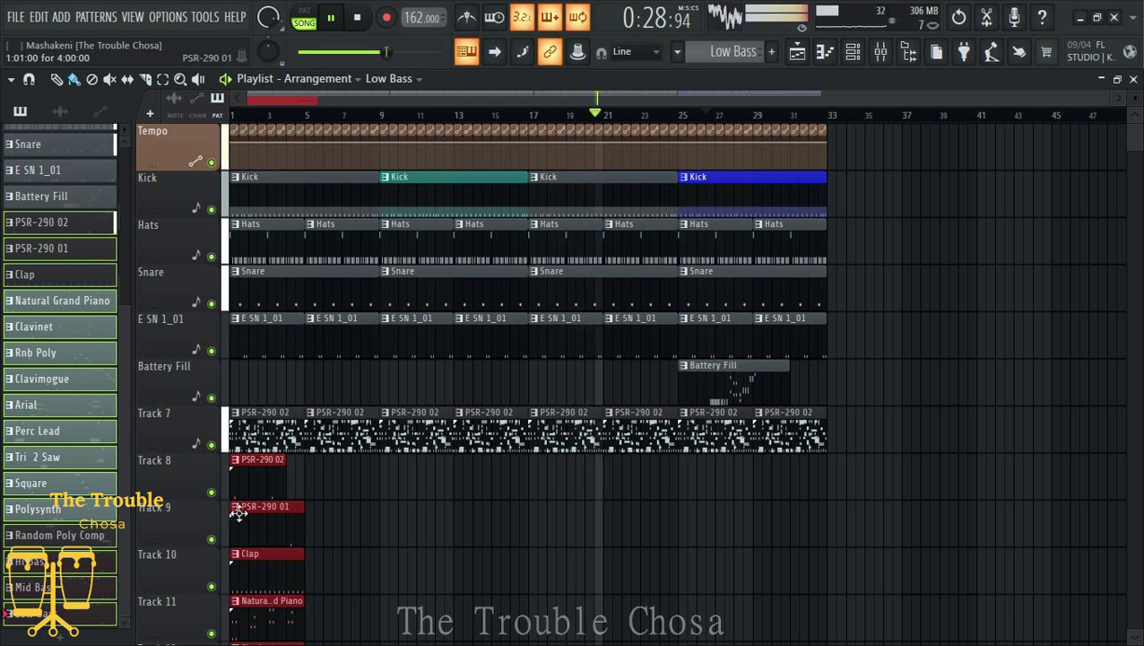
# Step: Duplicate the placed four-bar clips seven times so they fill the arrangement up to bar 33
pyautogui.hotkey('ctrl', 'b')
pyautogui.hotkey('ctrl', 'b')
pyautogui.hotkey('ctrl', 'b')
pyautogui.hotkey('ctrl', 'b')
pyautogui.hotkey('ctrl', 'b')
pyautogui.hotkey('ctrl', 'b')
pyautogui.hotkey('ctrl', 'b')
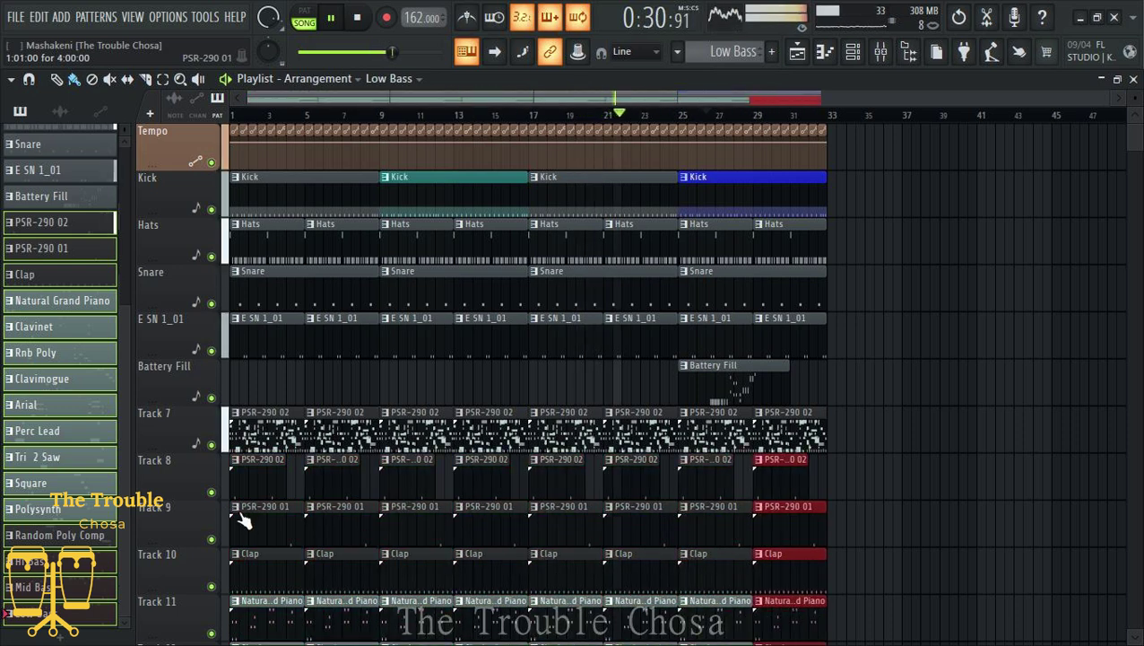
# Step: Delete Track 7, which holds the original clips of the combined pattern
pyautogui.rightClick(201, 432)
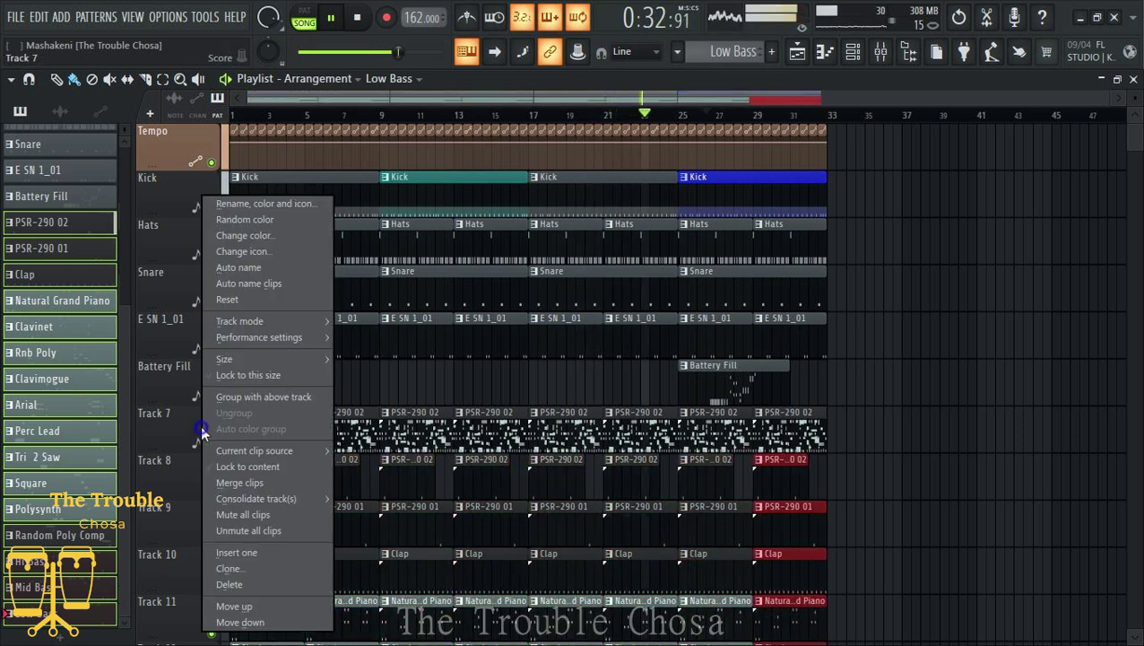
pyautogui.click(229, 584)
pyautogui.click(621, 387)
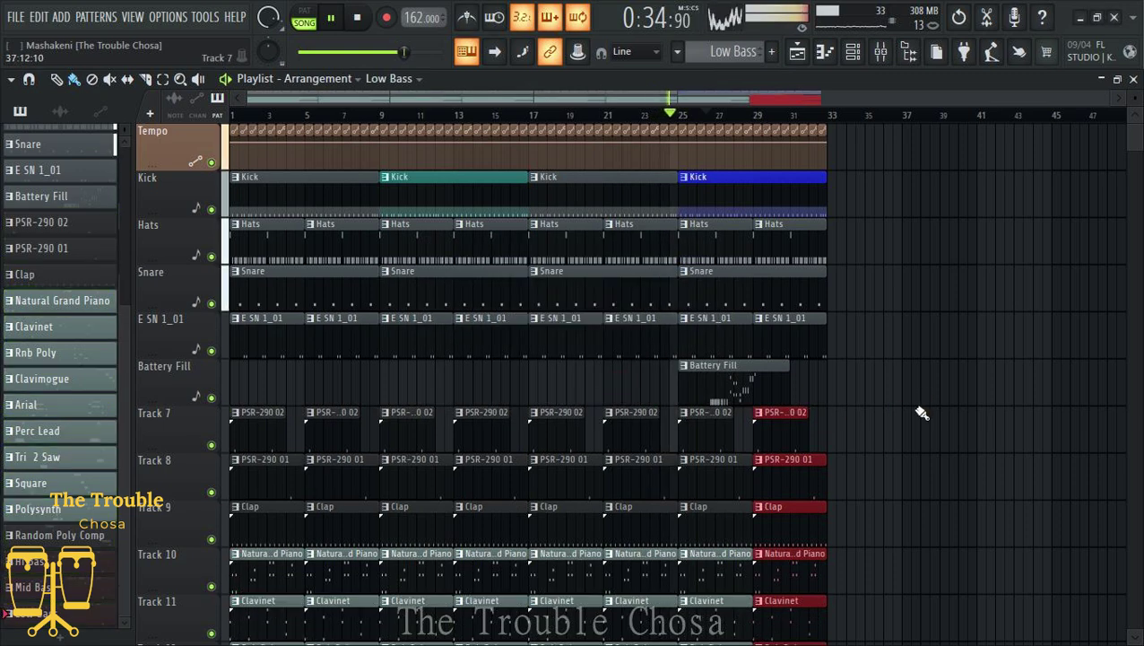
# Step: Deselect the clips and delete the PSR-290 01 clips at bars 25, 17, 9 and 1
pyautogui.scroll(-4, 918, 408)
pyautogui.keyDown('ctrl'); pyautogui.click(940, 395); pyautogui.keyUp('ctrl')
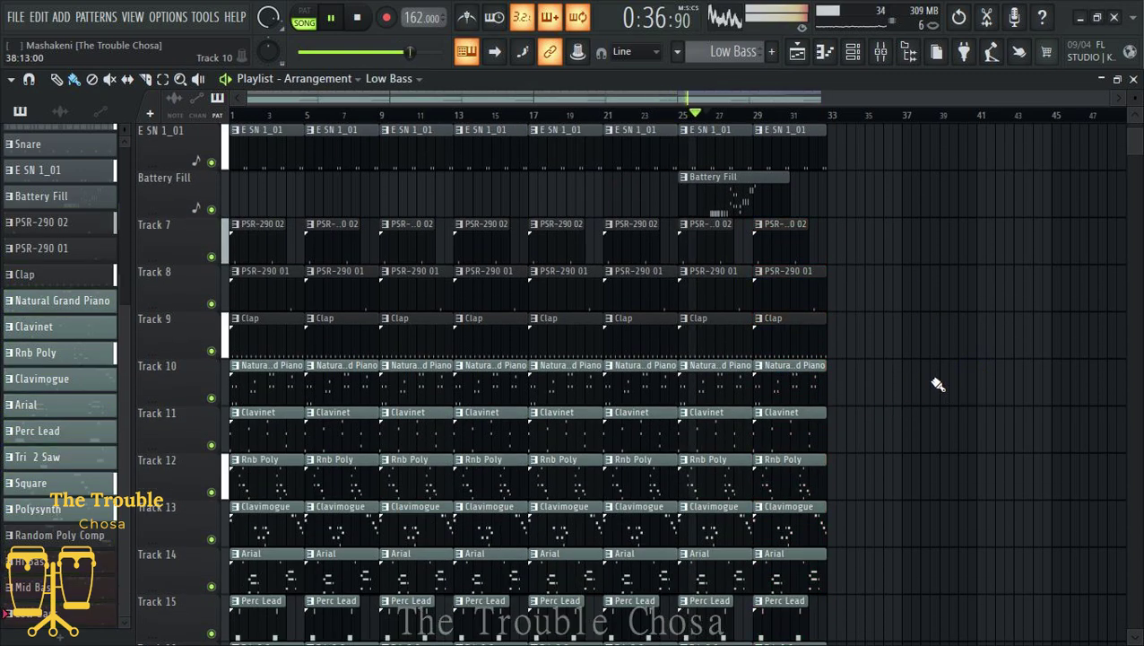
pyautogui.rightClick(686, 300)
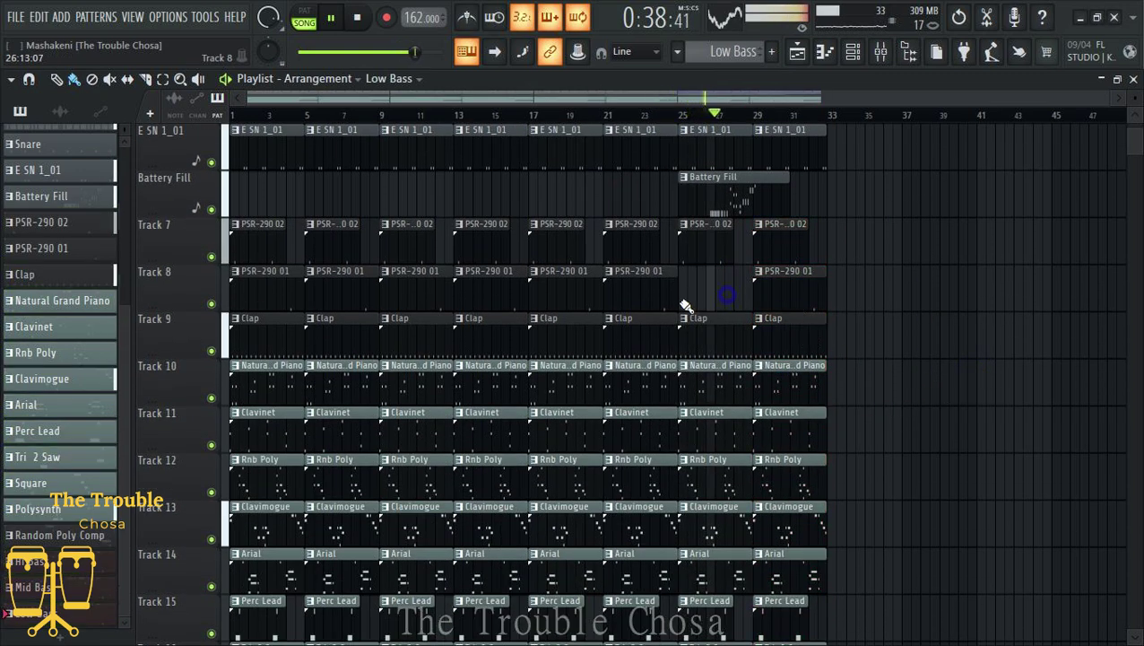
pyautogui.rightClick(556, 293)
pyautogui.rightClick(415, 296)
pyautogui.rightClick(270, 296)
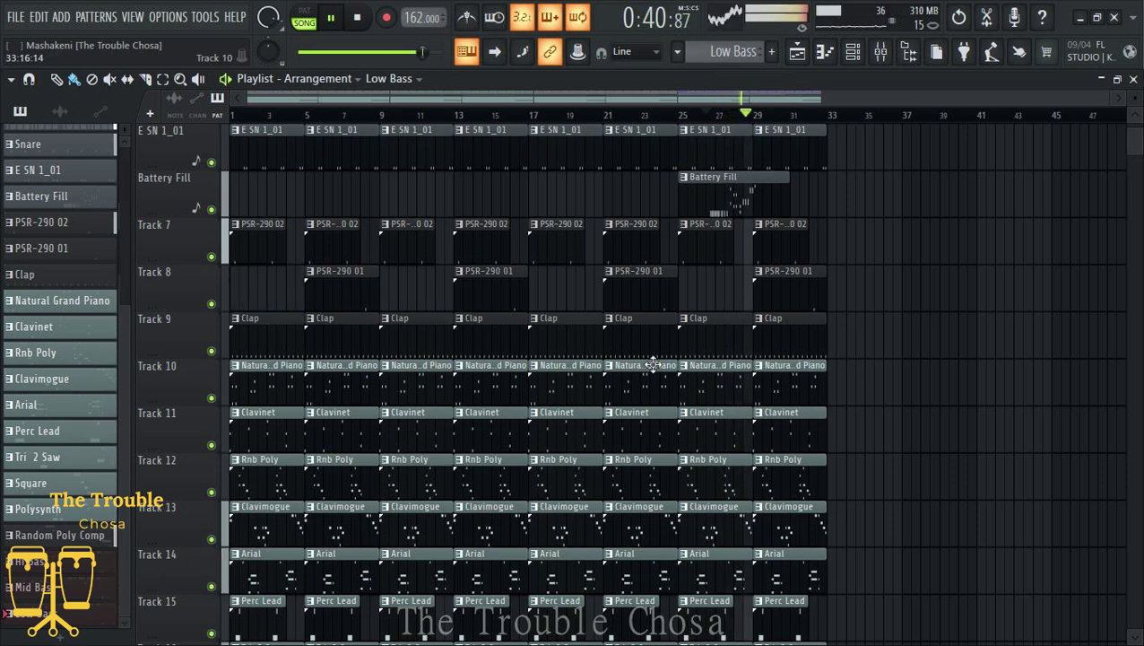
# Step: Auto-name the playlist tracks after the clips they contain
pyautogui.rightClick(179, 251)
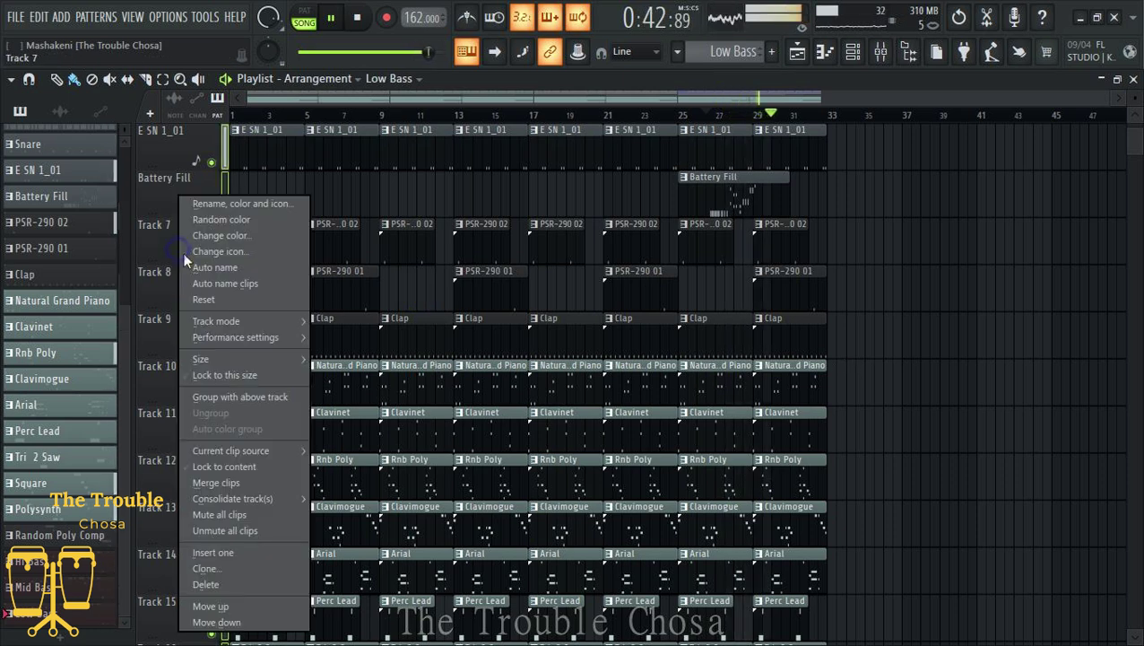
pyautogui.click(214, 269)
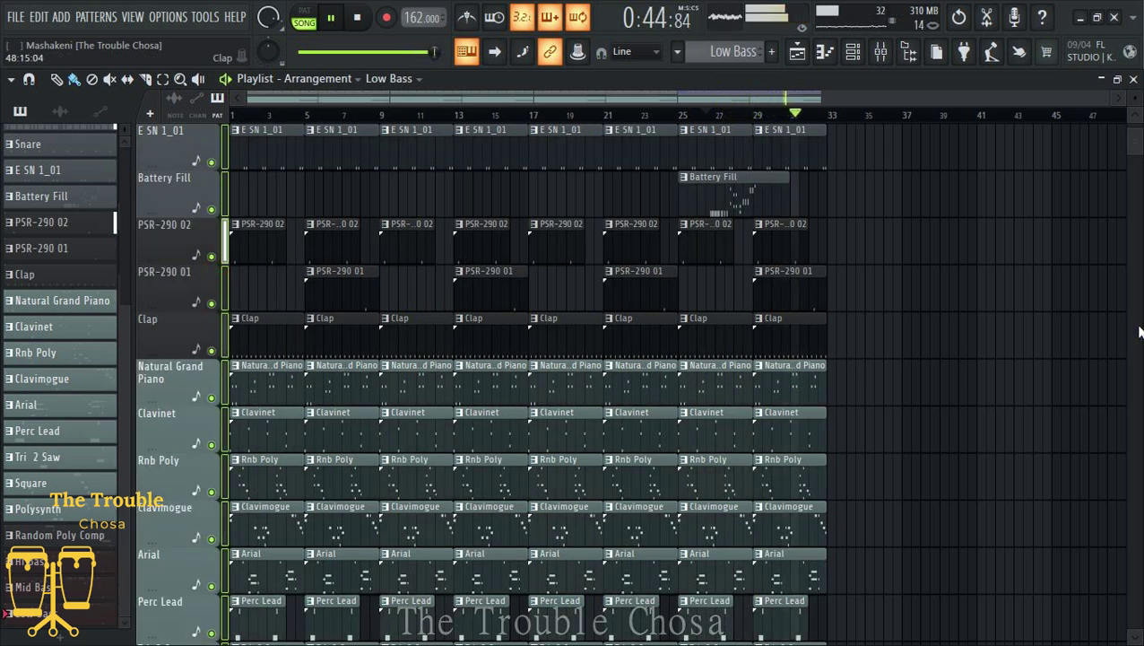
pyautogui.scroll(4, 934, 301)
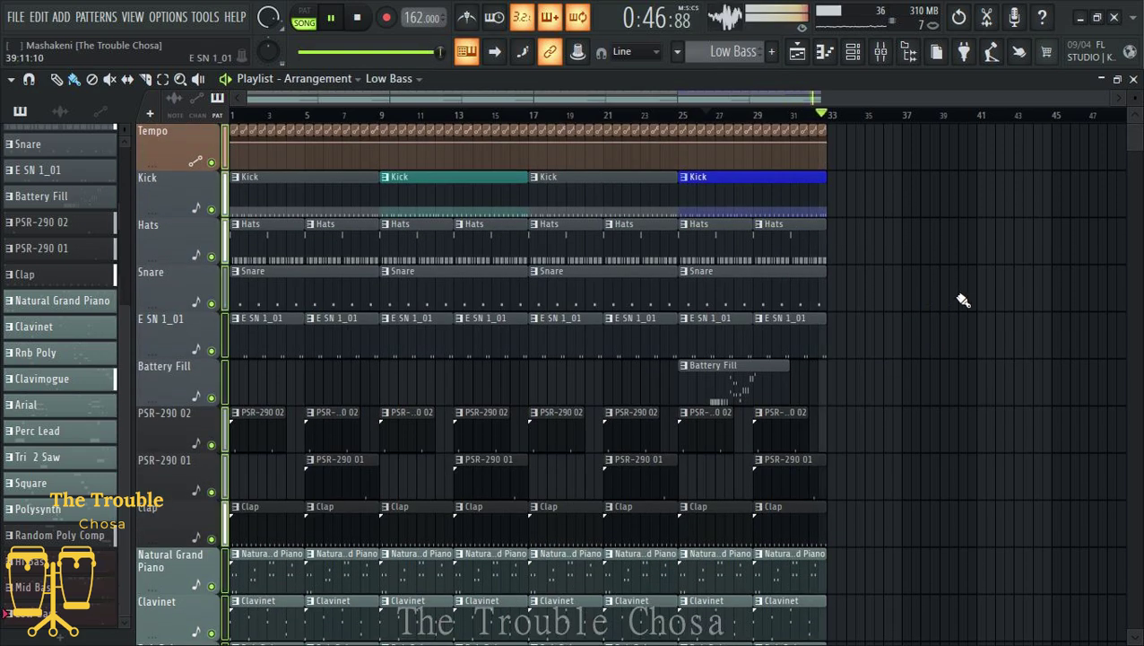
pyautogui.scroll(-3, 961, 296)
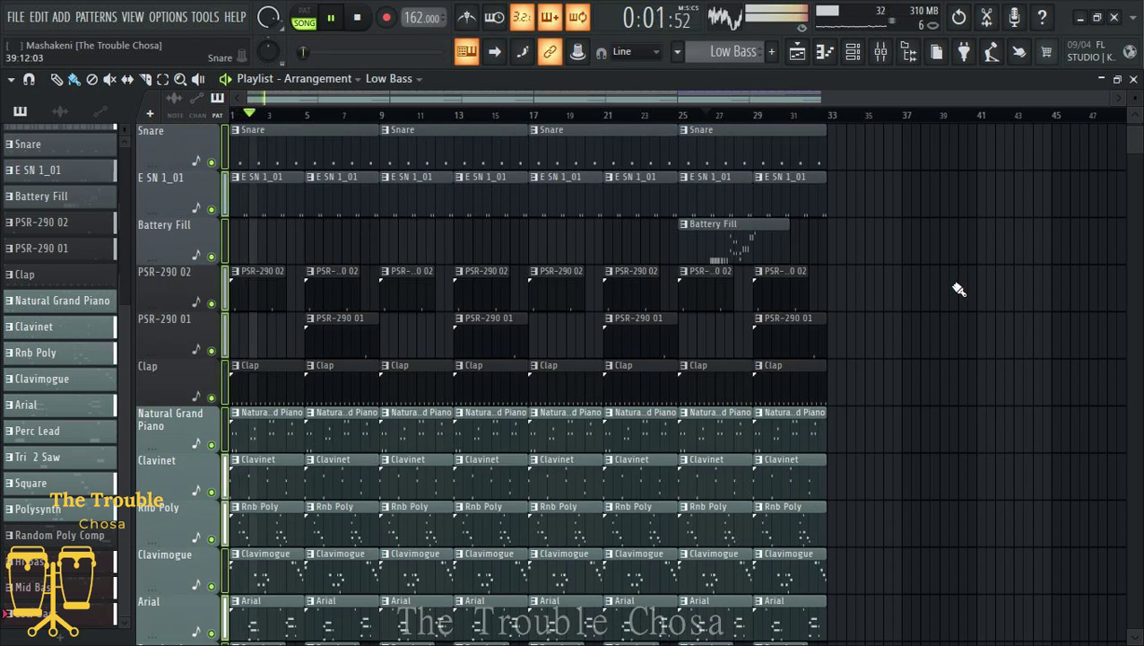
pyautogui.scroll(2, 957, 289)
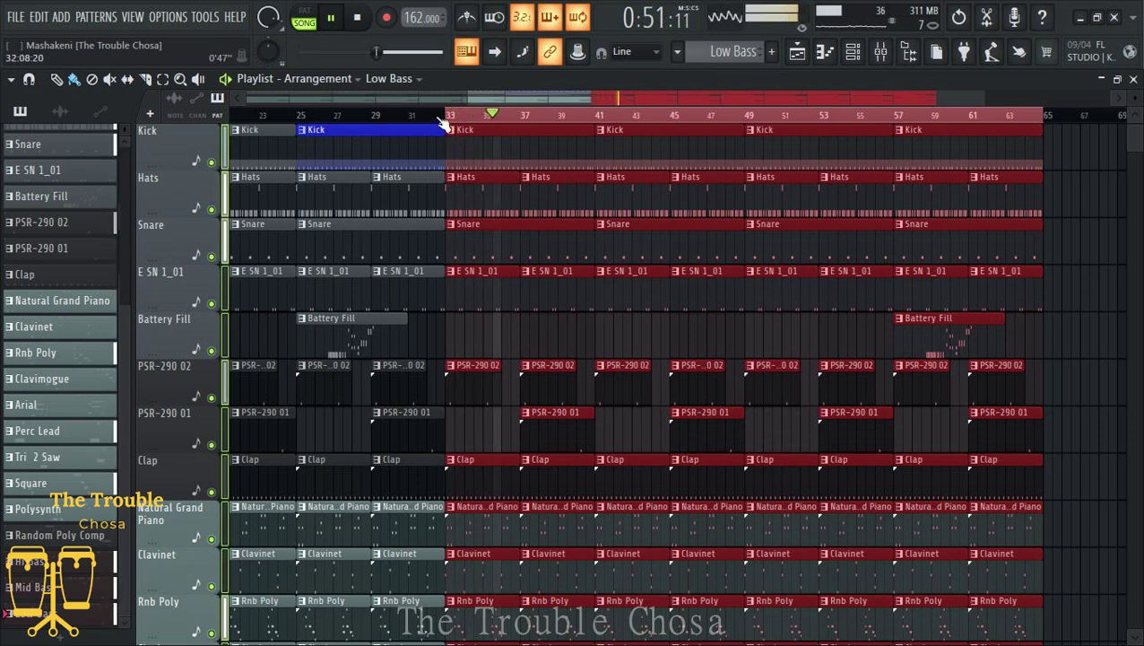
# Step: Add a Battery Fill clip at bar 40, three bars long and without the fill's opening part
pyautogui.scroll(-2, 445, 122)
pyautogui.scroll(2, 445, 122)
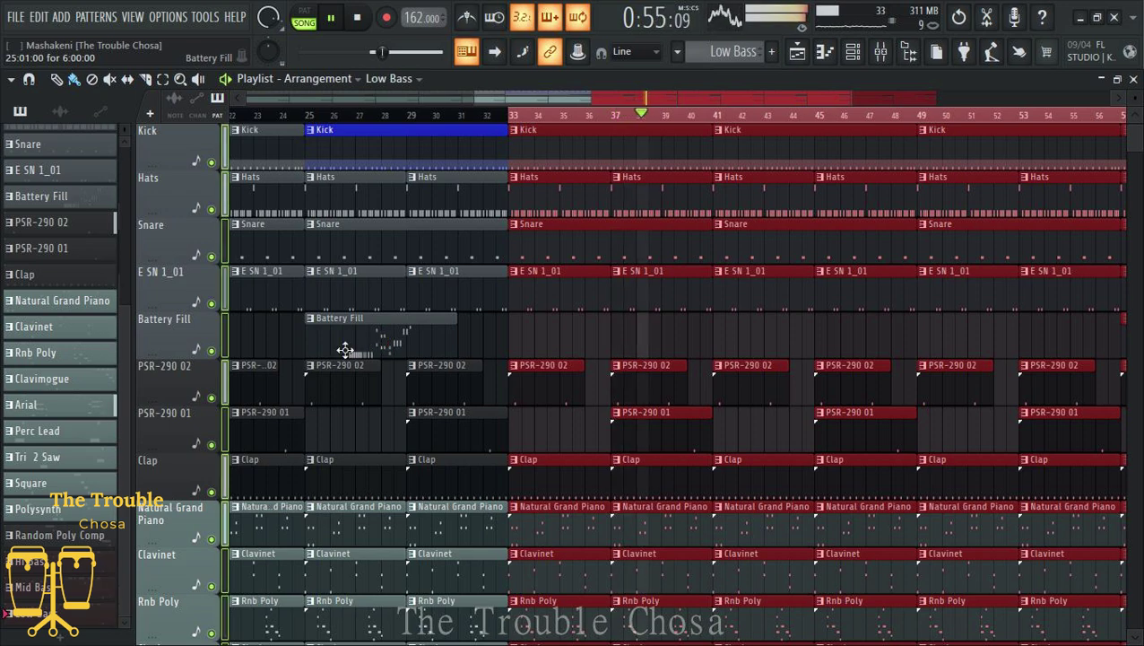
pyautogui.scroll(4, 312, 120)
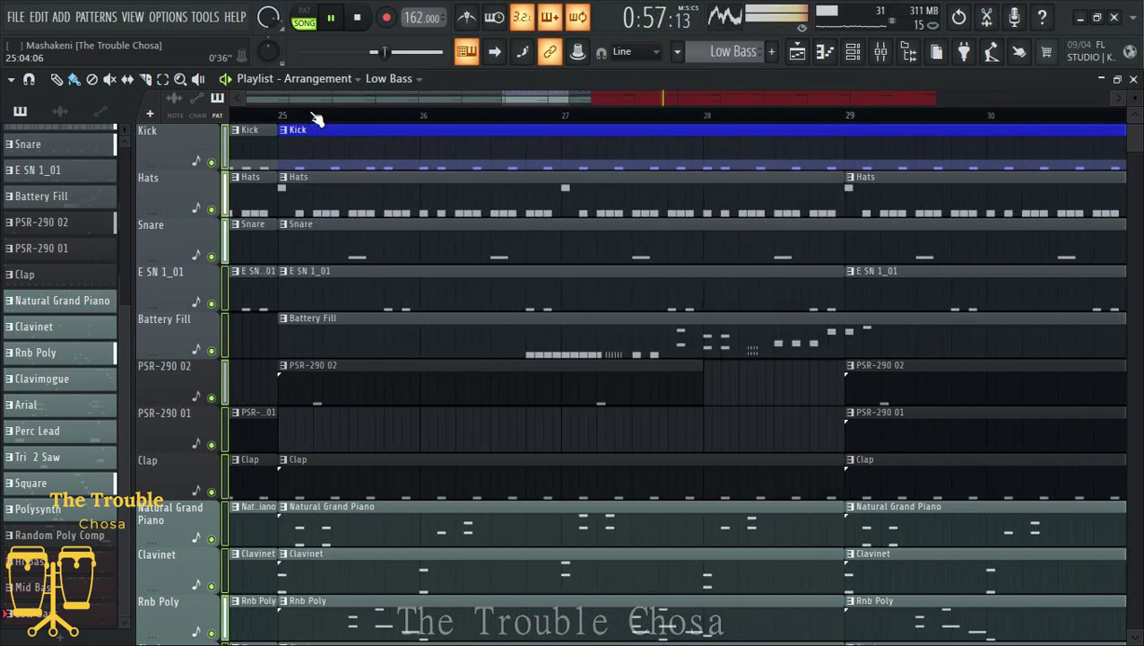
pyautogui.scroll(-4, 316, 119)
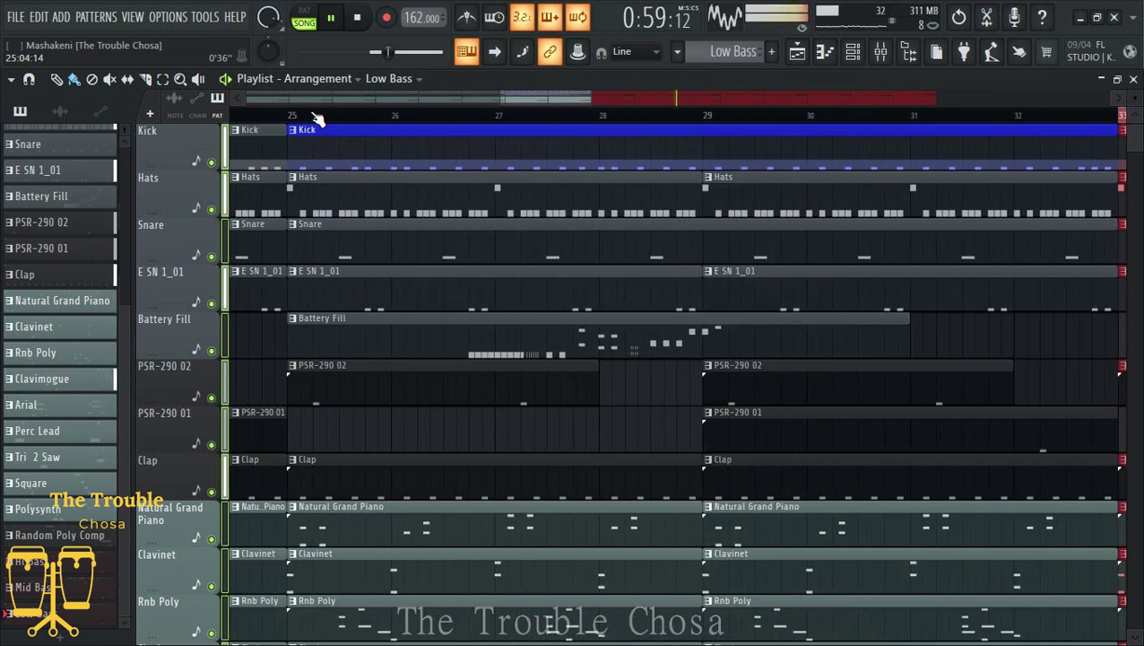
pyautogui.scroll(-1, 315, 119)
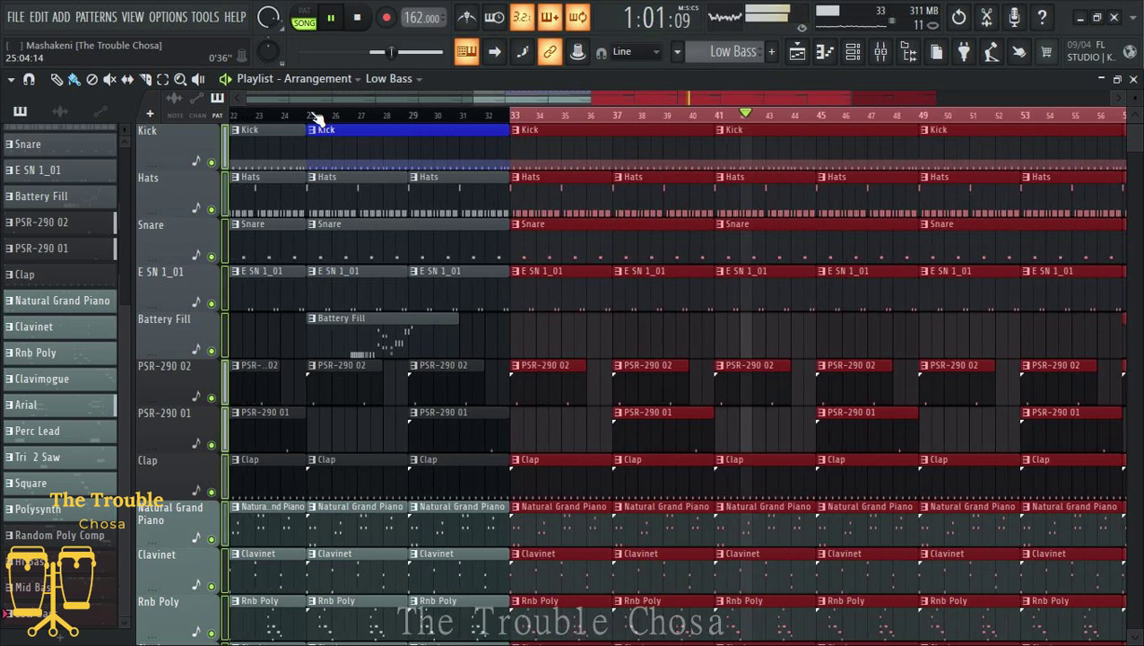
pyautogui.click(353, 343)
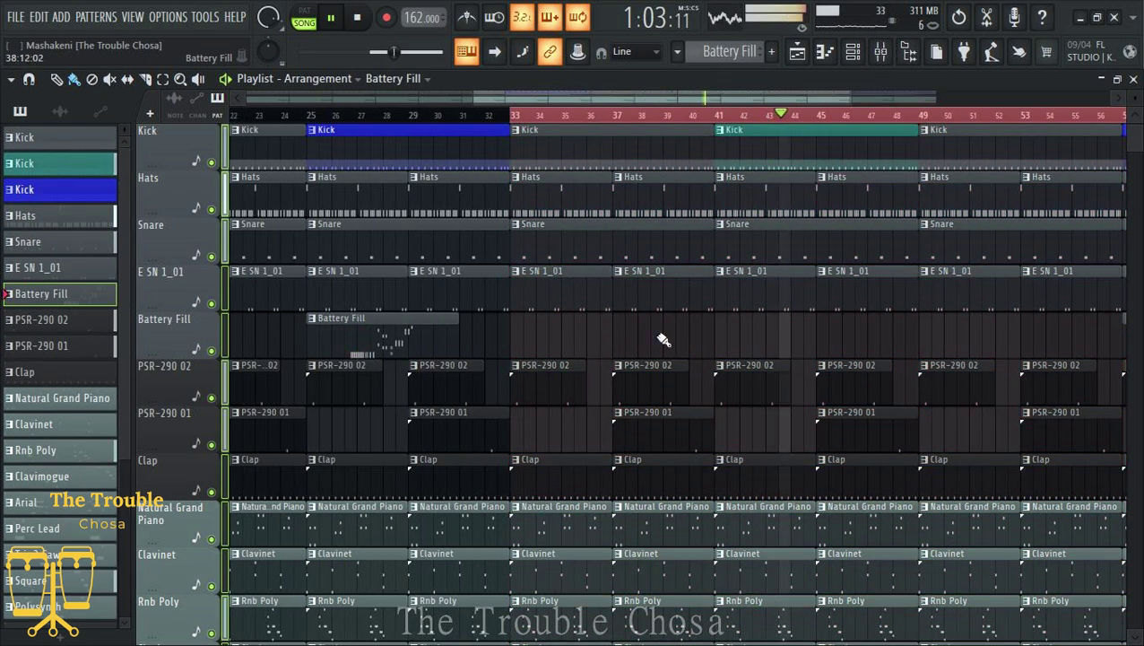
pyautogui.moveTo(689, 332)
pyautogui.mouseDown()
pyautogui.moveTo(652, 329)
pyautogui.moveTo(698, 326)
pyautogui.mouseUp()
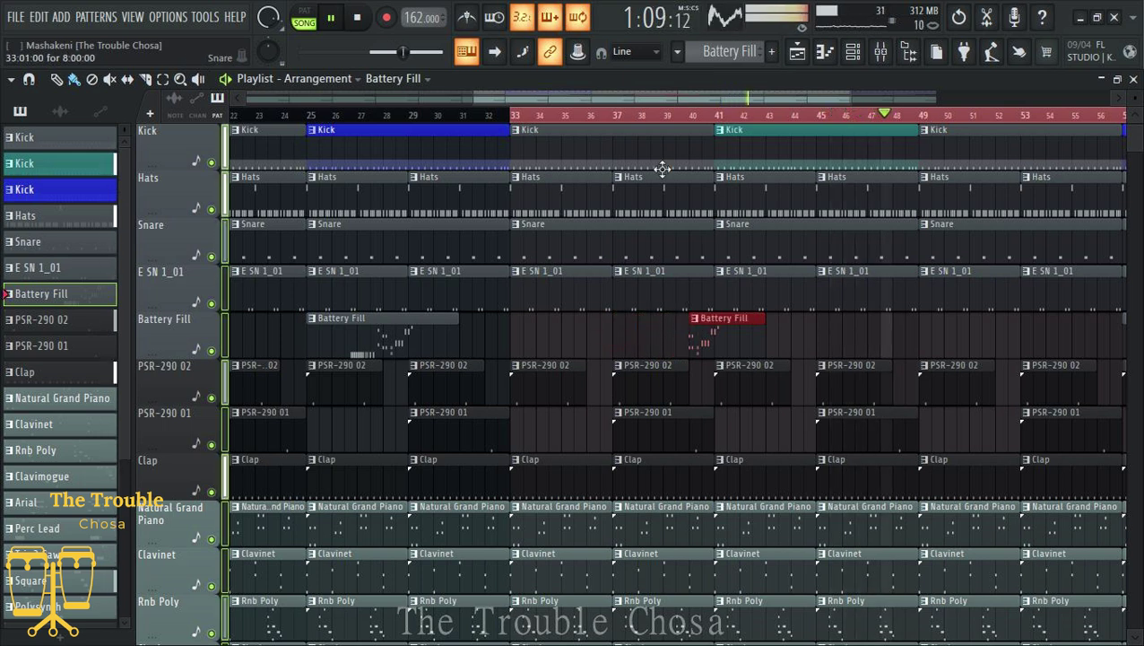
# Step: Play the song from about bar 38 and add another three-bar Battery Fill clip at bar 52
pyautogui.click(640, 119)
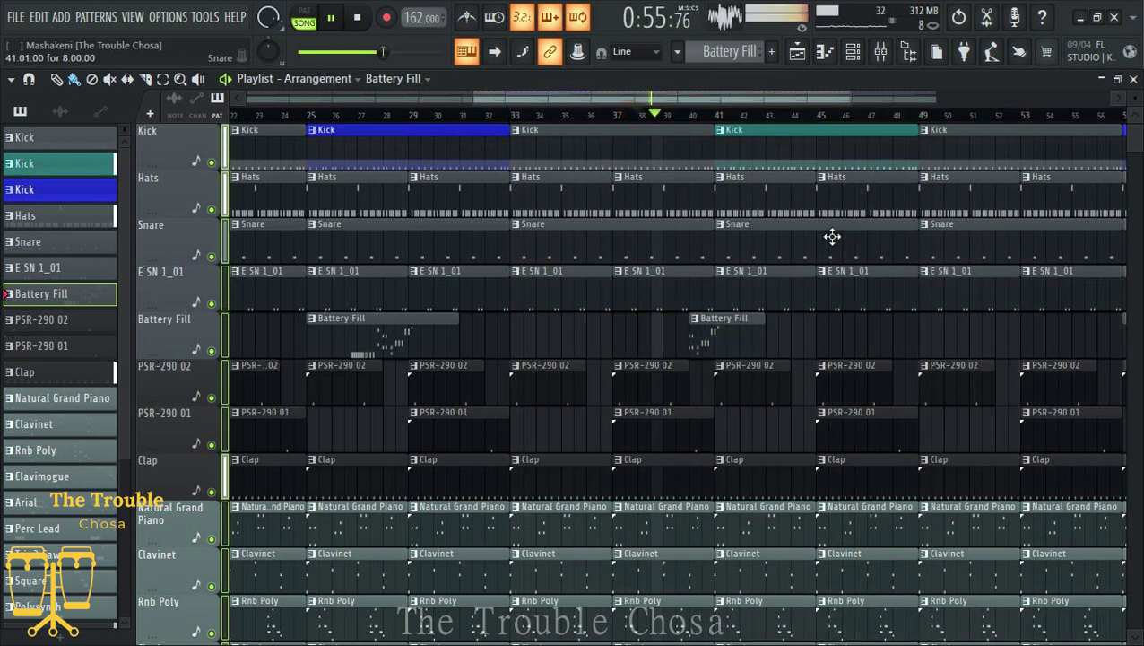
pyautogui.click(998, 345)
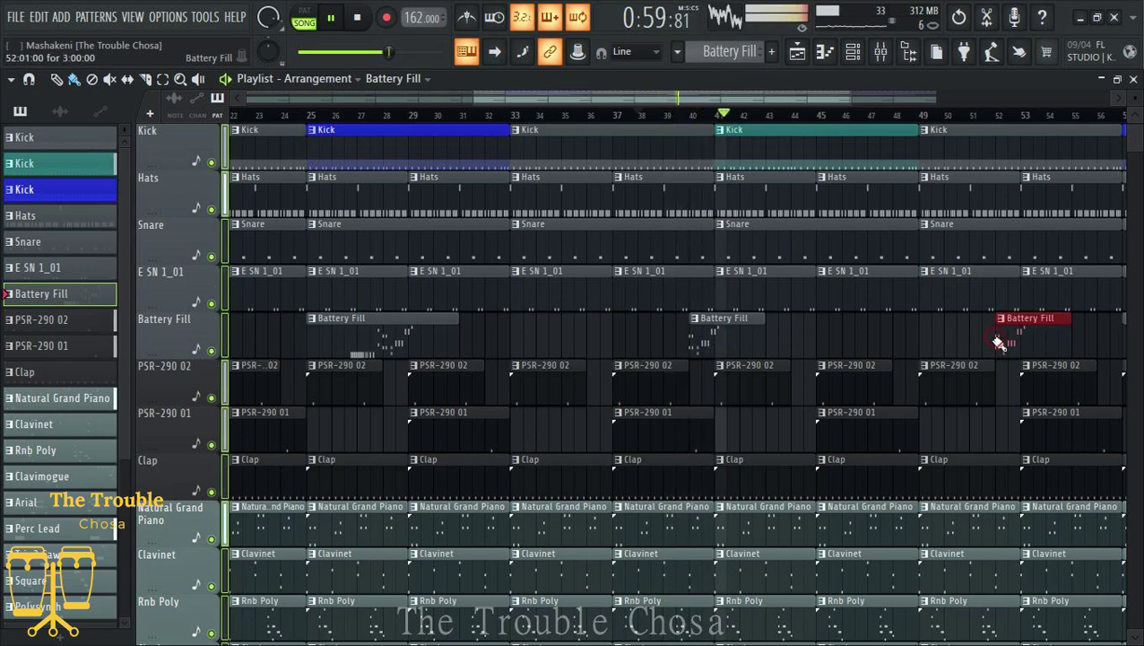
pyautogui.scroll(-2, 769, 116)
pyautogui.moveTo(784, 98); pyautogui.dragTo(939, 111)
pyautogui.scroll(-2, 865, 224)
pyautogui.scroll(3, 864, 224)
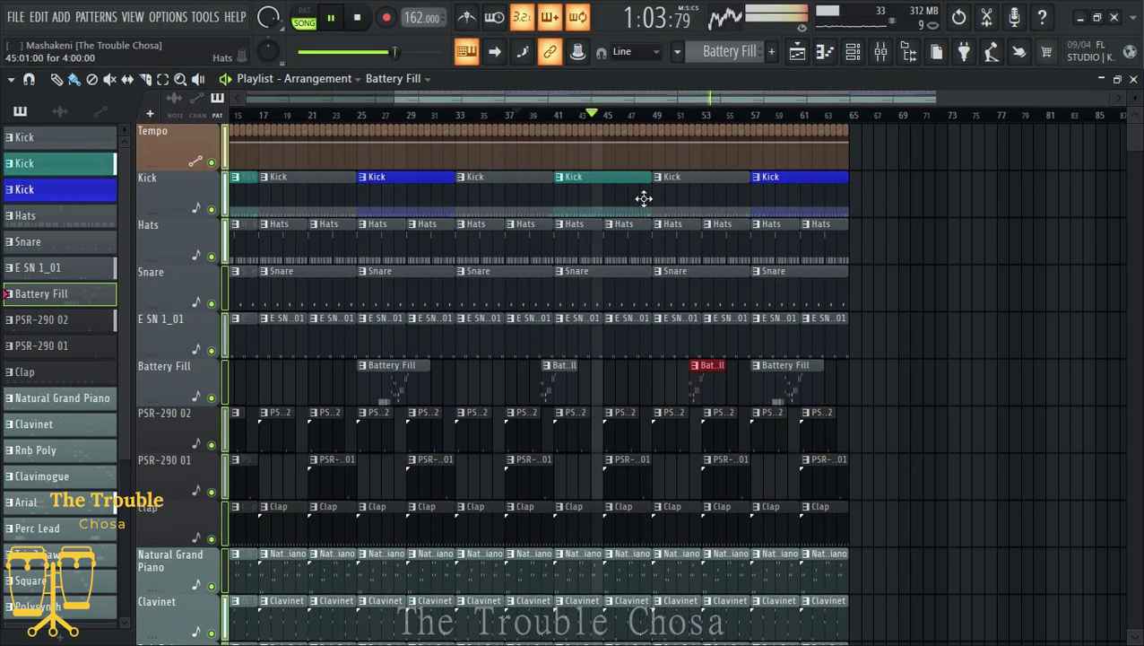
pyautogui.scroll(3, 575, 116)
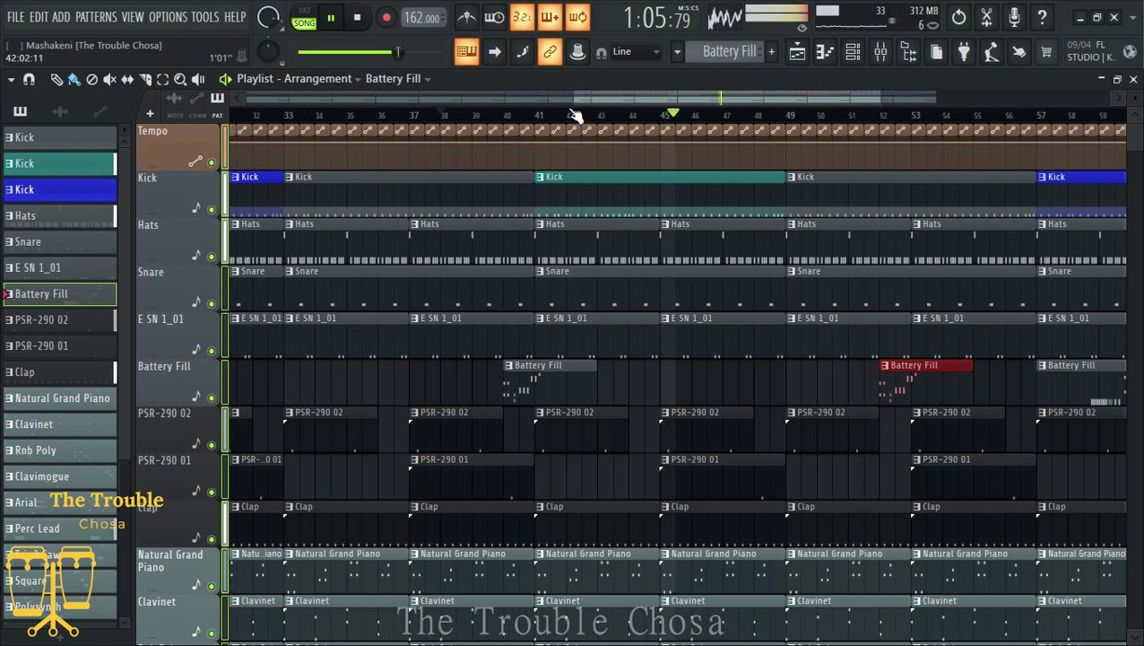
# Step: Delete the Hi Bass, Mid Bass and Low Bass clips at bars 41 and 45
pyautogui.scroll(-10, 748, 388)
pyautogui.press('space')
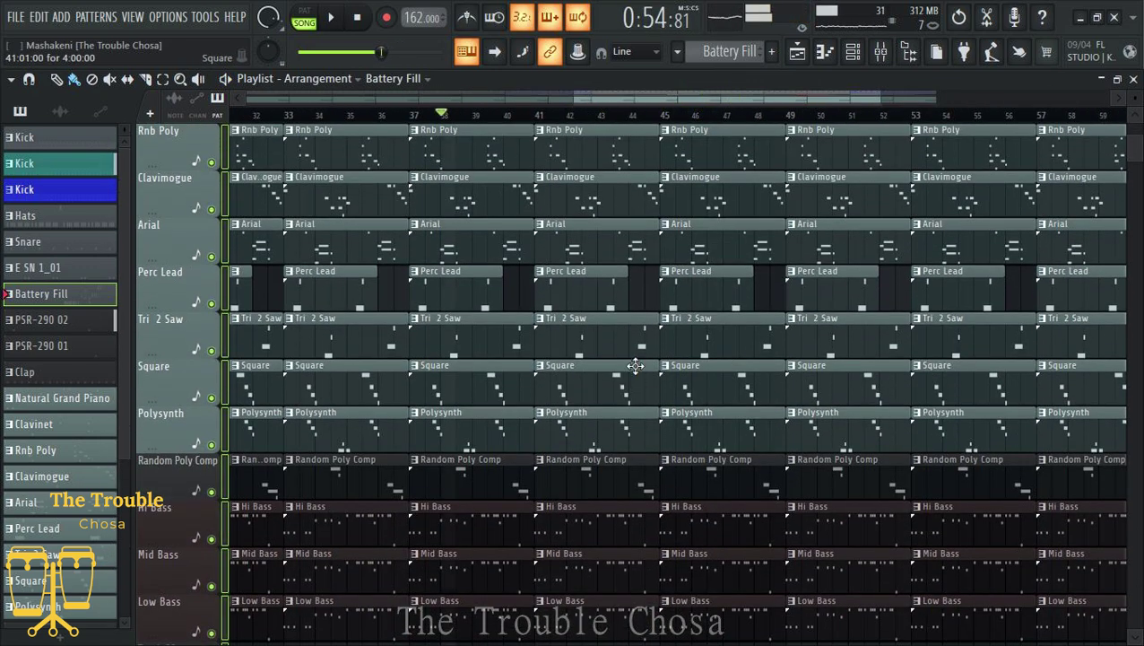
pyautogui.scroll(-4, 635, 365)
pyautogui.press('space')
pyautogui.rightClick(603, 431)
pyautogui.rightClick(600, 388)
pyautogui.rightClick(633, 339)
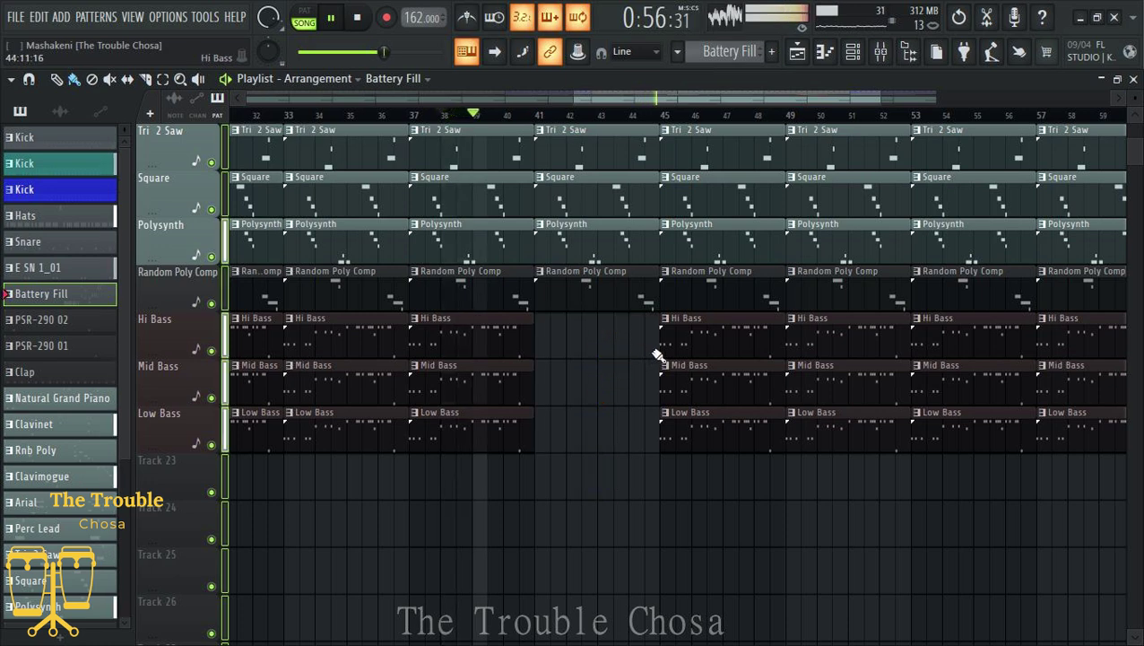
pyautogui.rightClick(683, 341)
pyautogui.rightClick(692, 385)
pyautogui.rightClick(704, 430)
# Step: Trim the bar 49 bass clips so Mid Bass ends at bar 51 and Hi Bass and Low Bass start there
pyautogui.moveTo(905, 391); pyautogui.dragTo(850, 395)
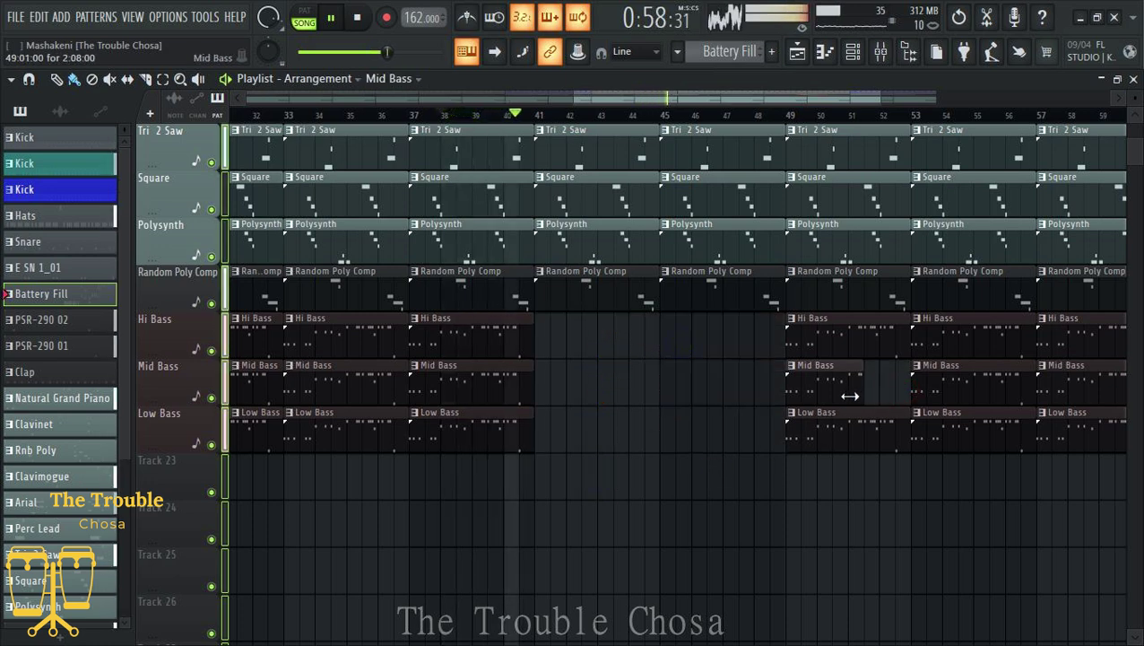
pyautogui.moveTo(792, 340); pyautogui.dragTo(860, 344)
pyautogui.moveTo(794, 444); pyautogui.dragTo(847, 441)
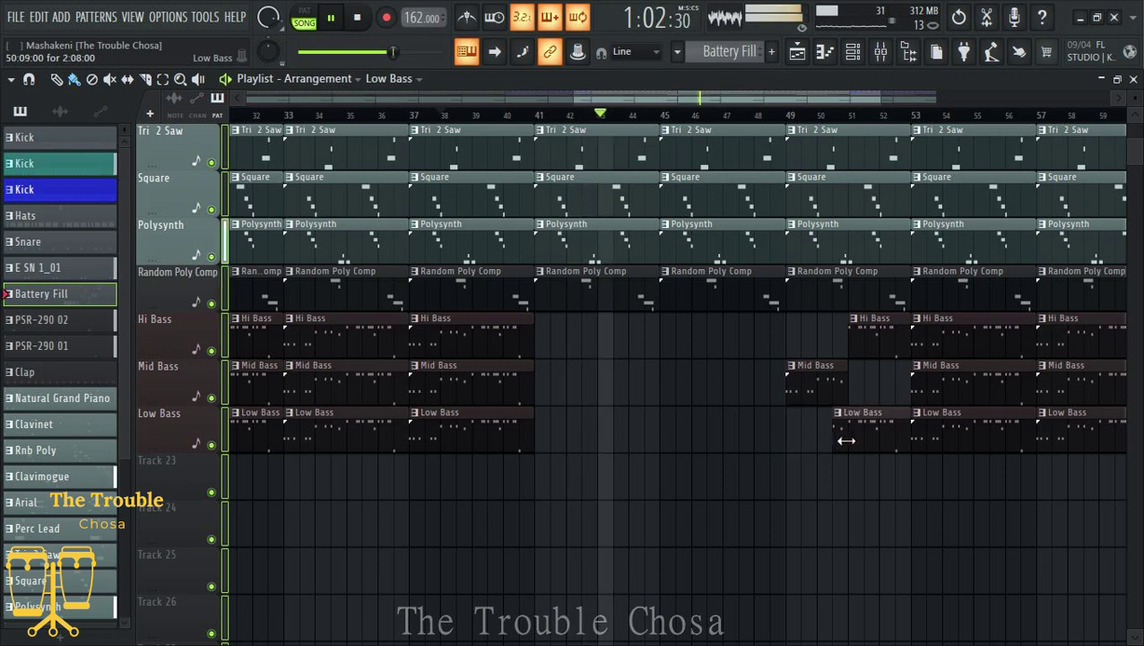
# Step: Delete the Square and Polysynth clips from bar 53 to the end of the arrangement
pyautogui.scroll(-3, 856, 93)
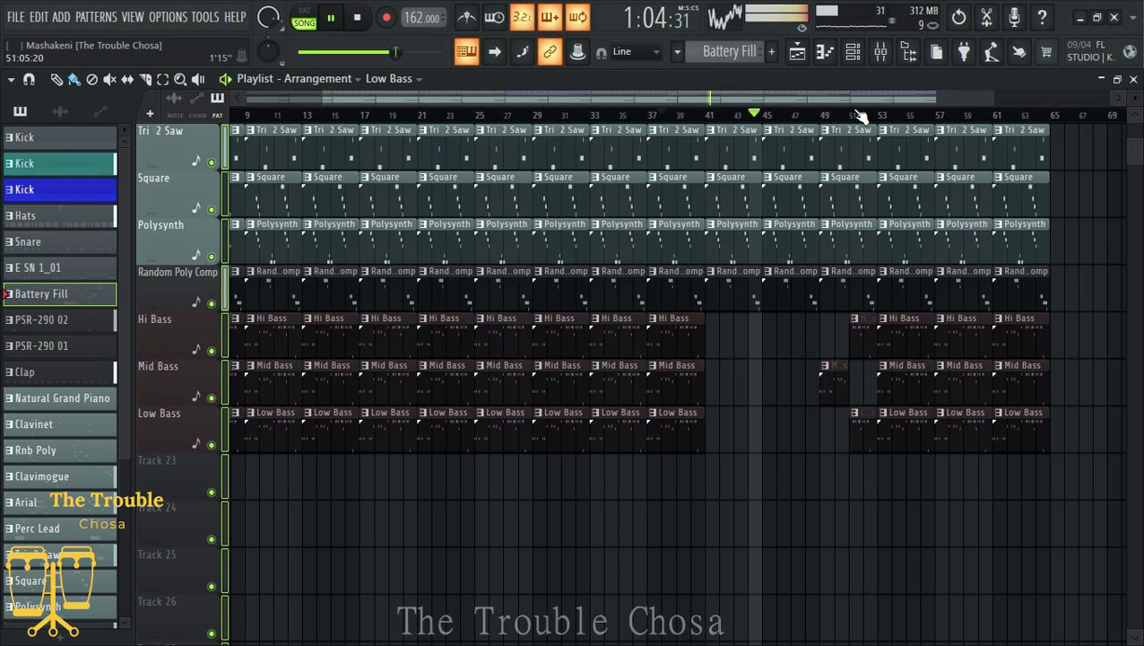
pyautogui.moveTo(854, 90); pyautogui.dragTo(1027, 115)
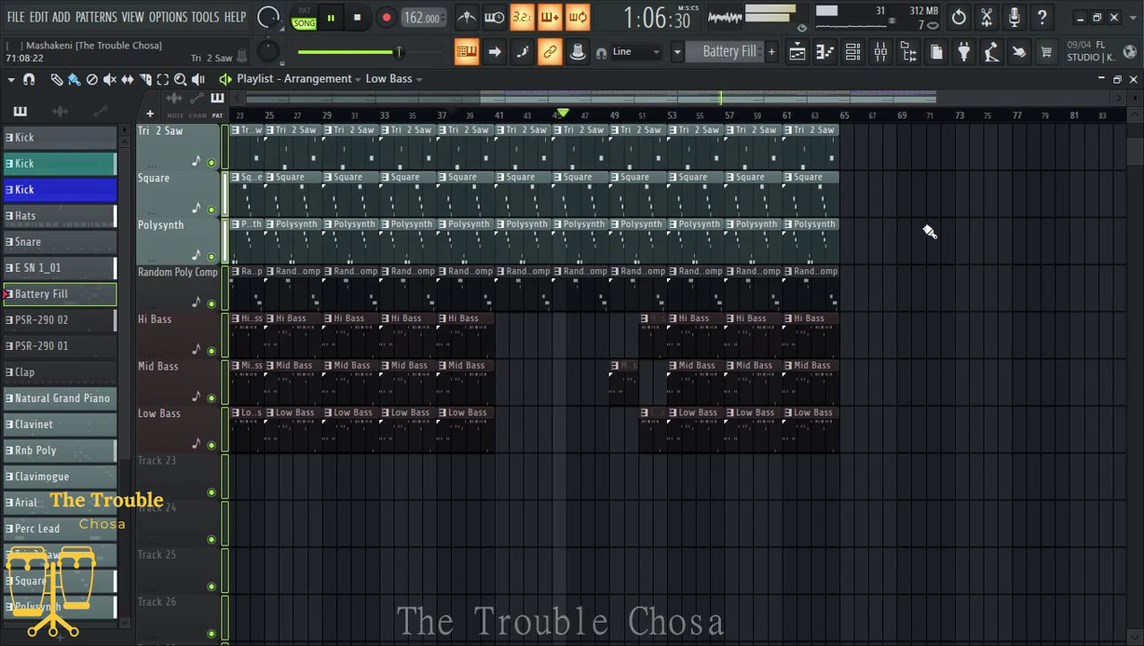
pyautogui.scroll(3, 882, 226)
pyautogui.scroll(3, 737, 115)
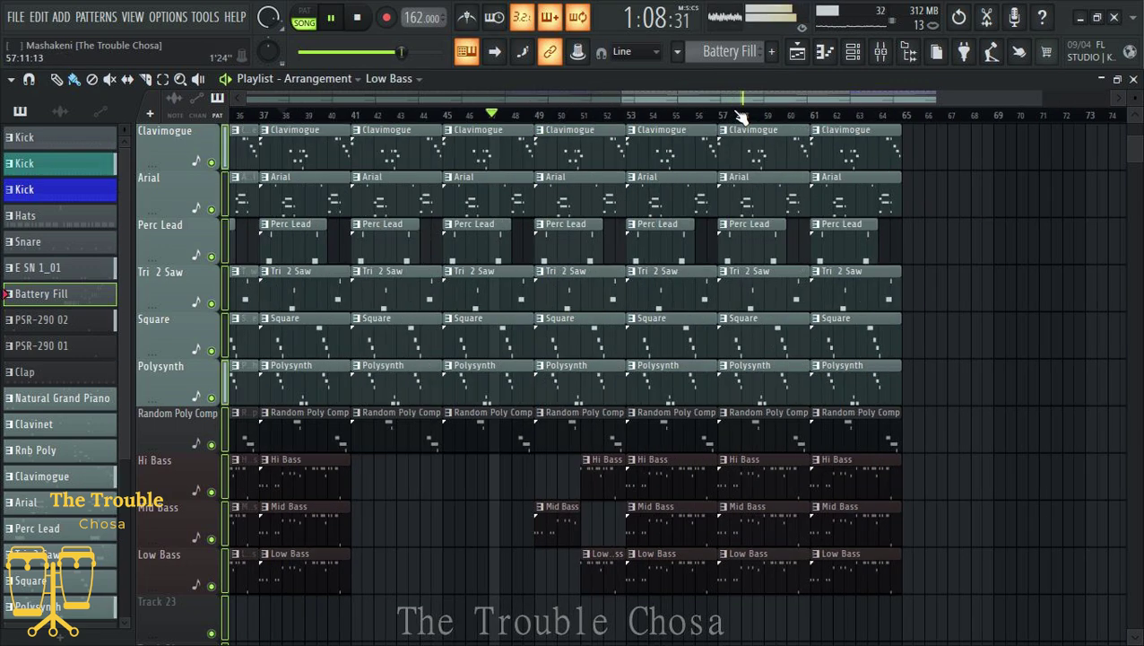
pyautogui.rightClick(619, 385)
pyautogui.rightClick(628, 357)
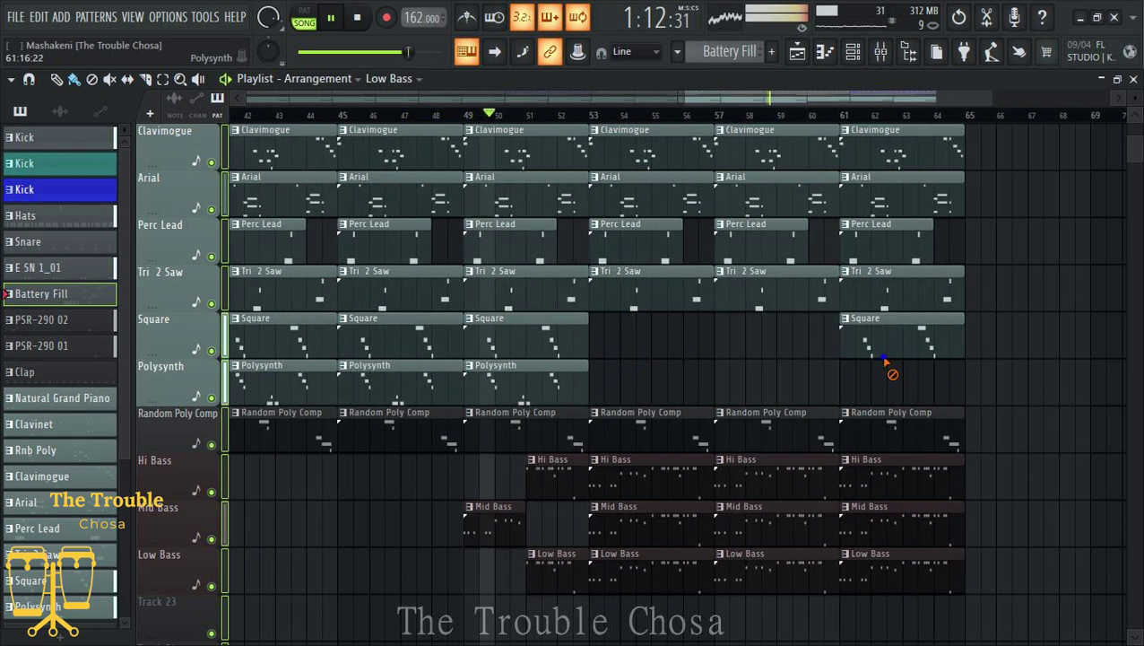
pyautogui.rightClick(883, 357)
# Step: Delete the Arial clip at bar 53, shorten the Clavimogue clip there to eight steps, and stop playback
pyautogui.scroll(4, 852, 365)
pyautogui.rightClick(644, 387)
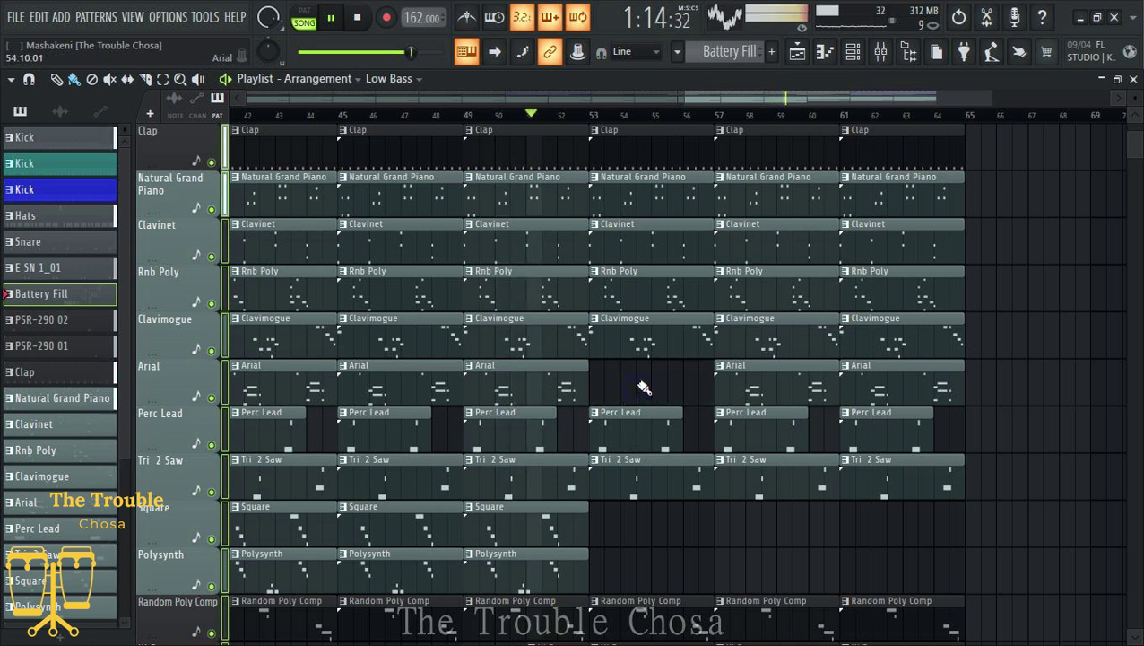
pyautogui.moveTo(712, 343); pyautogui.dragTo(604, 348)
pyautogui.press('space')
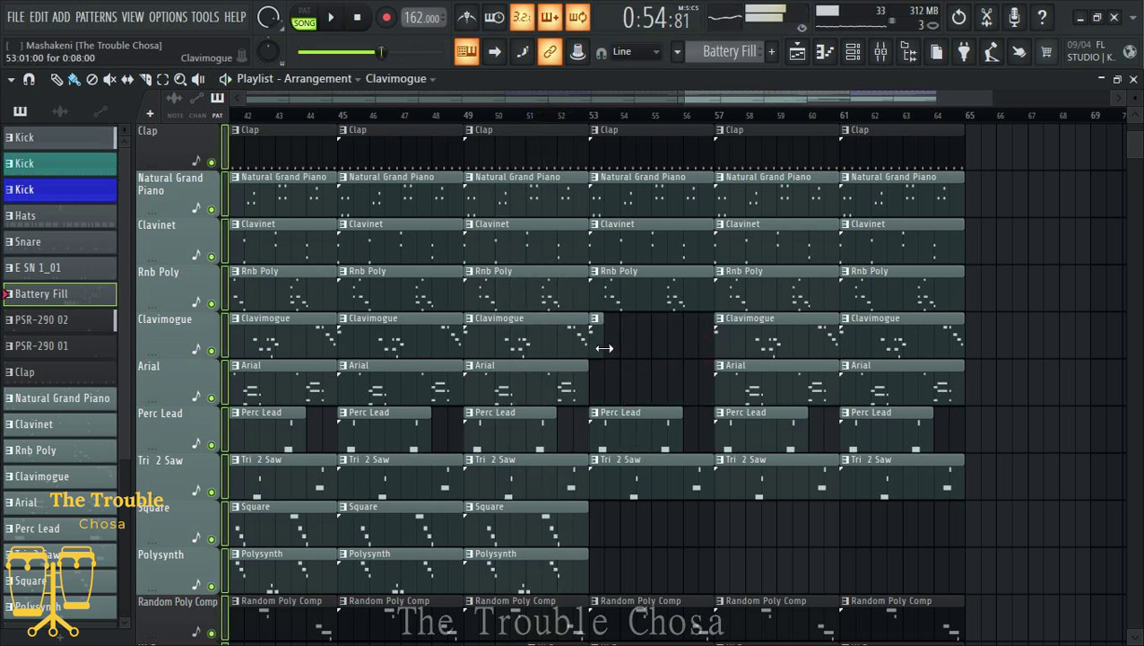
# Step: Clear the Arial and Clavimogue clips from bar 57 onward during playback, keeping only bar 64 of the last Clavimogue clip
pyautogui.press('space')
pyautogui.rightClick(735, 391)
pyautogui.rightClick(930, 388)
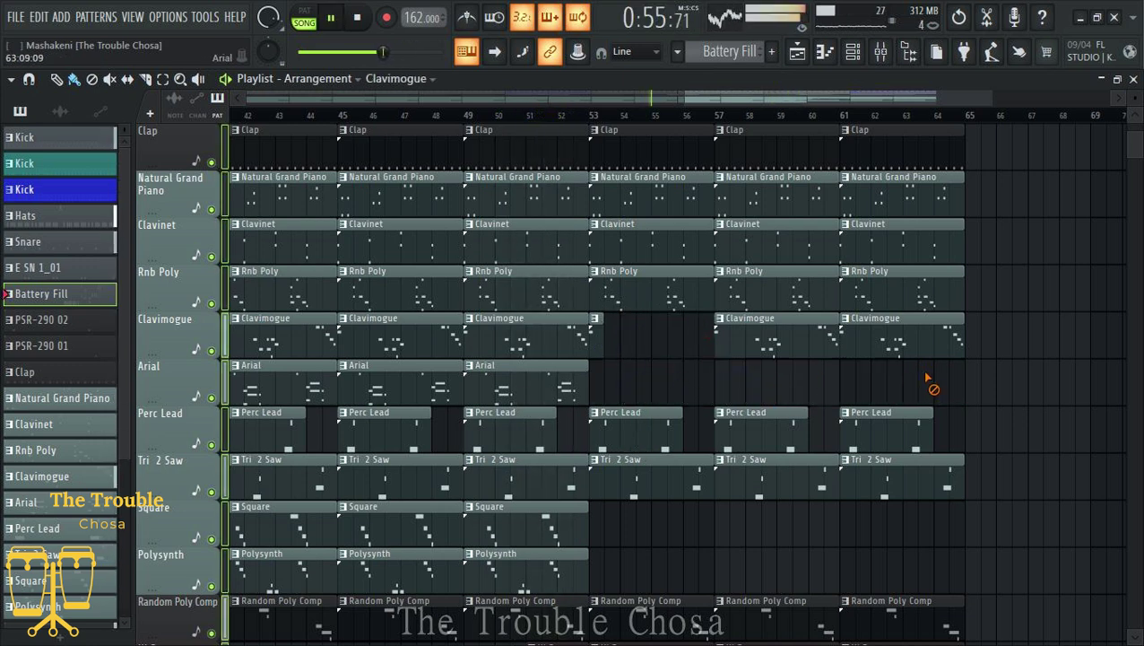
pyautogui.rightClick(773, 340)
pyautogui.moveTo(844, 341); pyautogui.dragTo(936, 342)
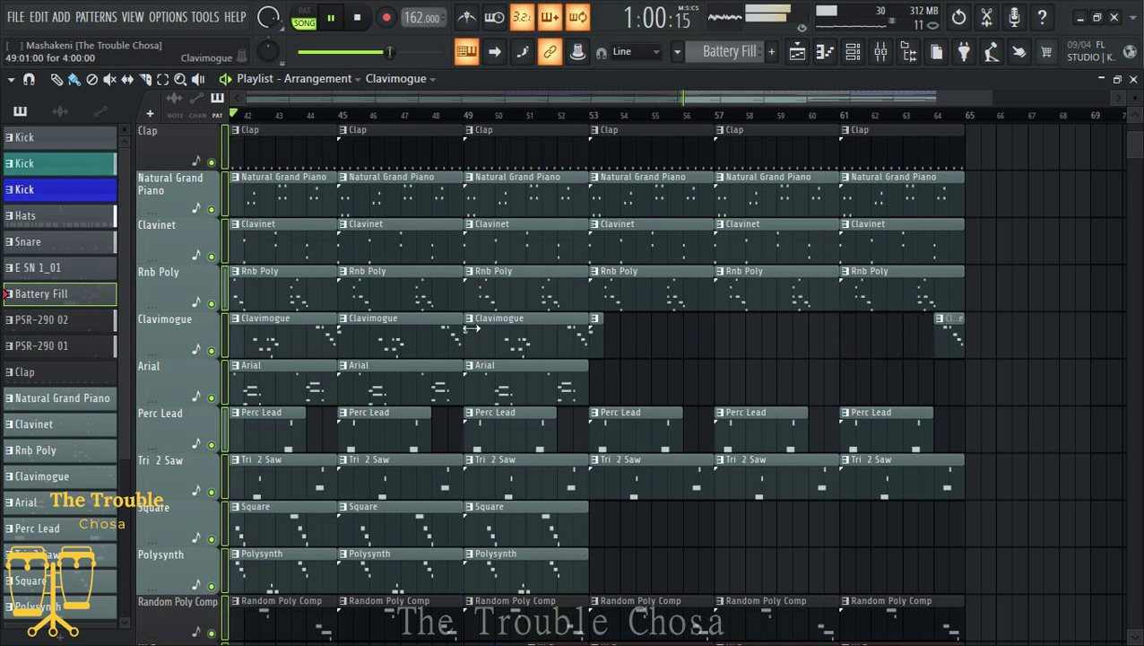
# Step: Delete the Rnb Poly clips from bar 45 to the end of the arrangement
pyautogui.rightClick(406, 291)
pyautogui.rightClick(538, 289)
pyautogui.rightClick(592, 284)
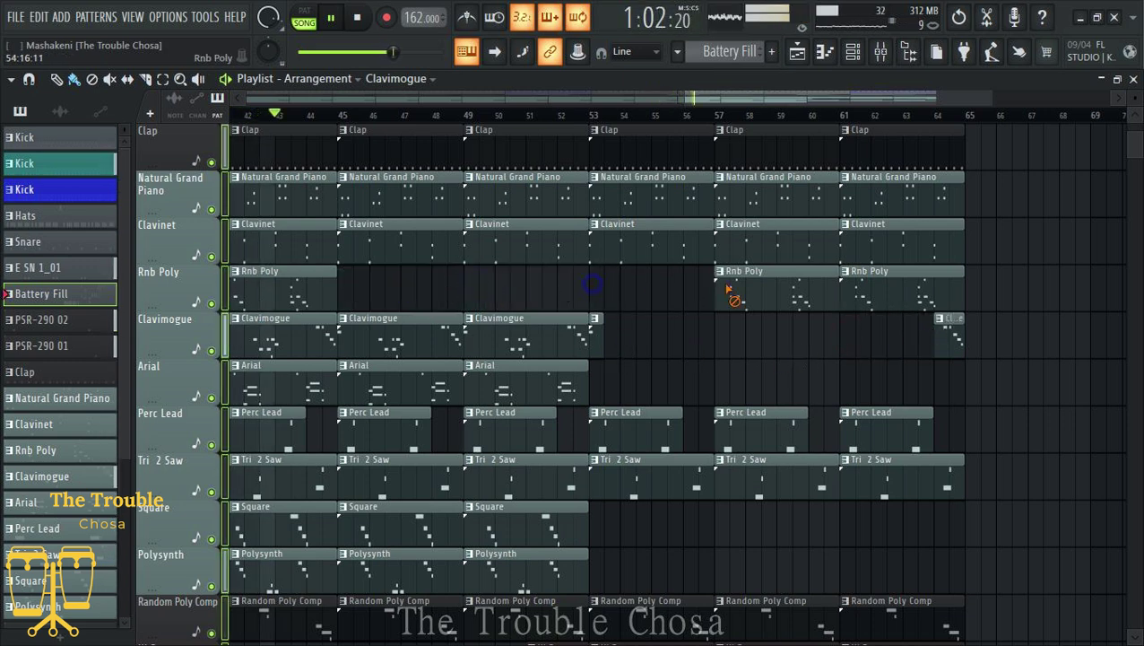
pyautogui.rightClick(745, 289)
pyautogui.rightClick(928, 293)
# Step: Delete the PSR-290 02 clips from bar 53 to the end of the arrangement
pyautogui.scroll(3, 991, 304)
pyautogui.scroll(3, 1016, 305)
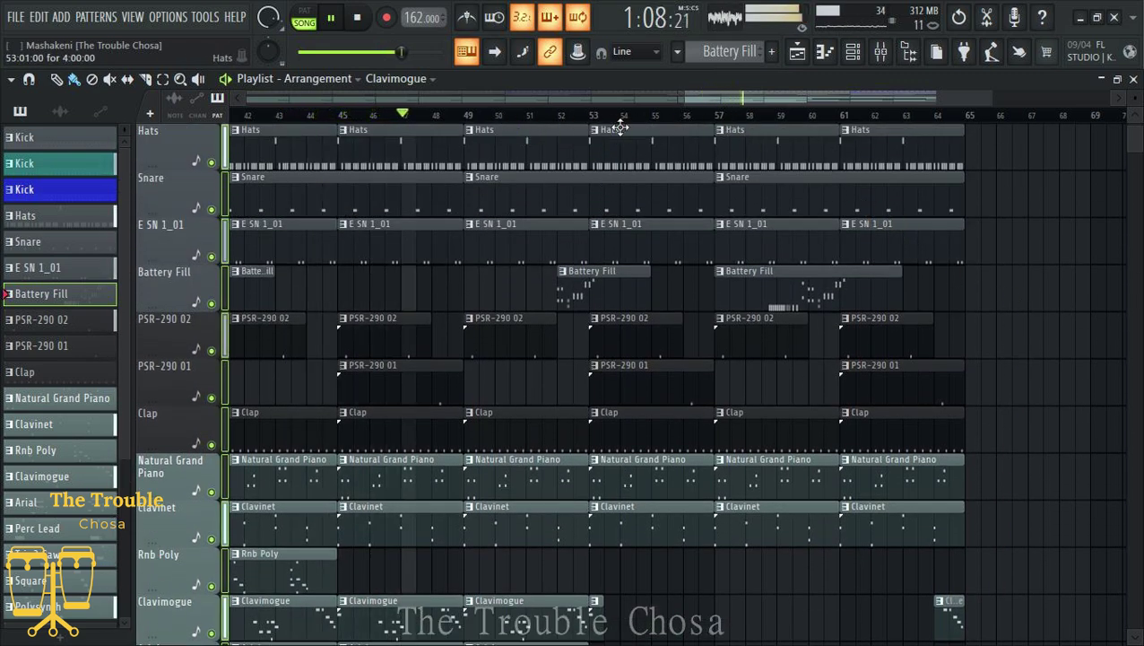
pyautogui.scroll(-2, 644, 125)
pyautogui.scroll(-12, 888, 302)
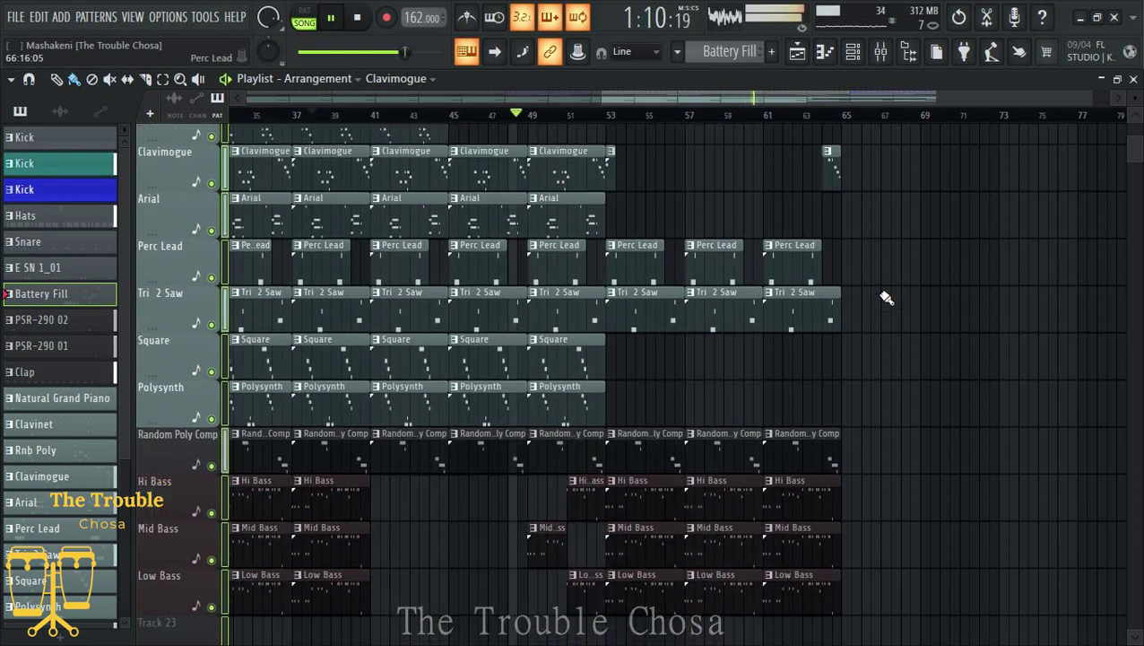
pyautogui.scroll(4, 968, 265)
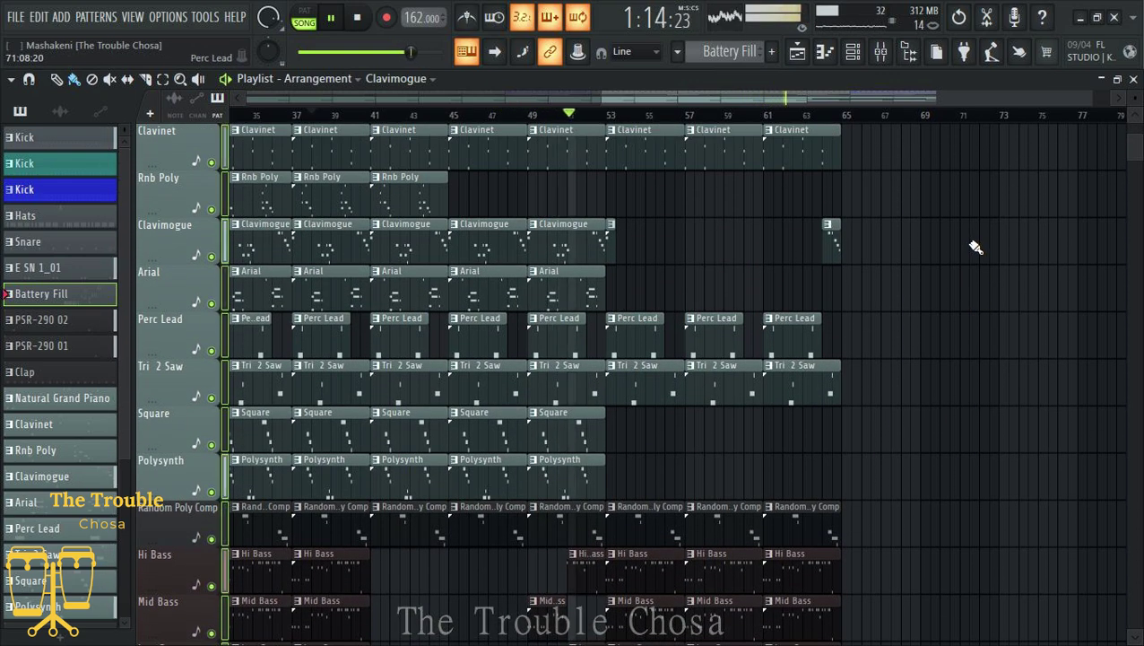
pyautogui.scroll(3, 973, 247)
pyautogui.scroll(4, 933, 300)
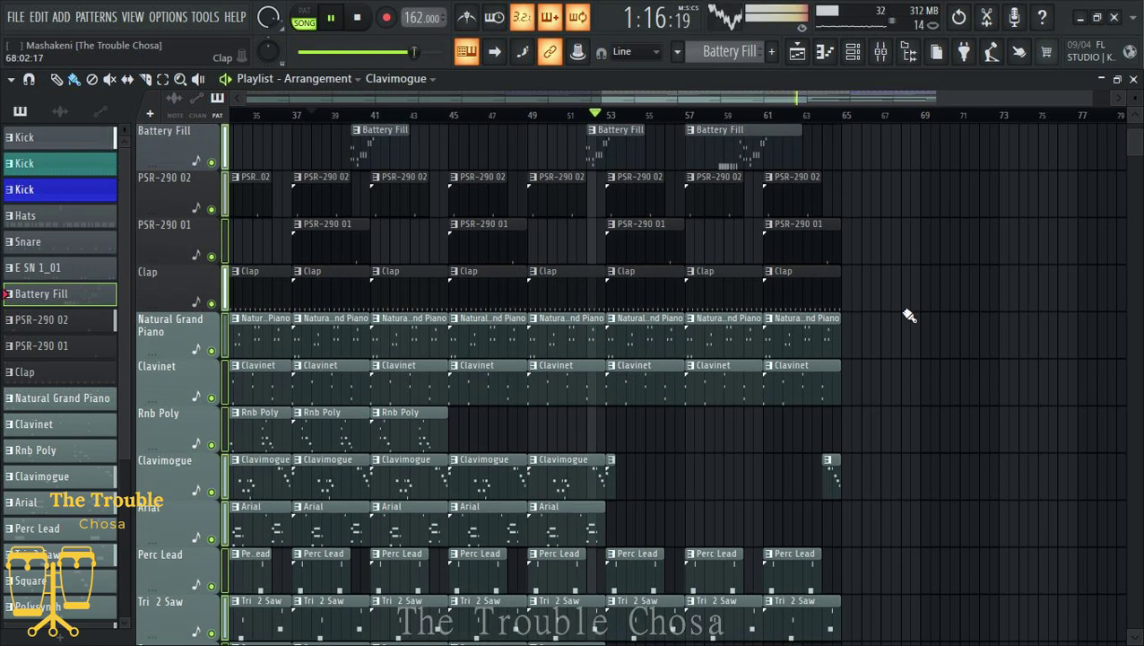
pyautogui.rightClick(716, 301)
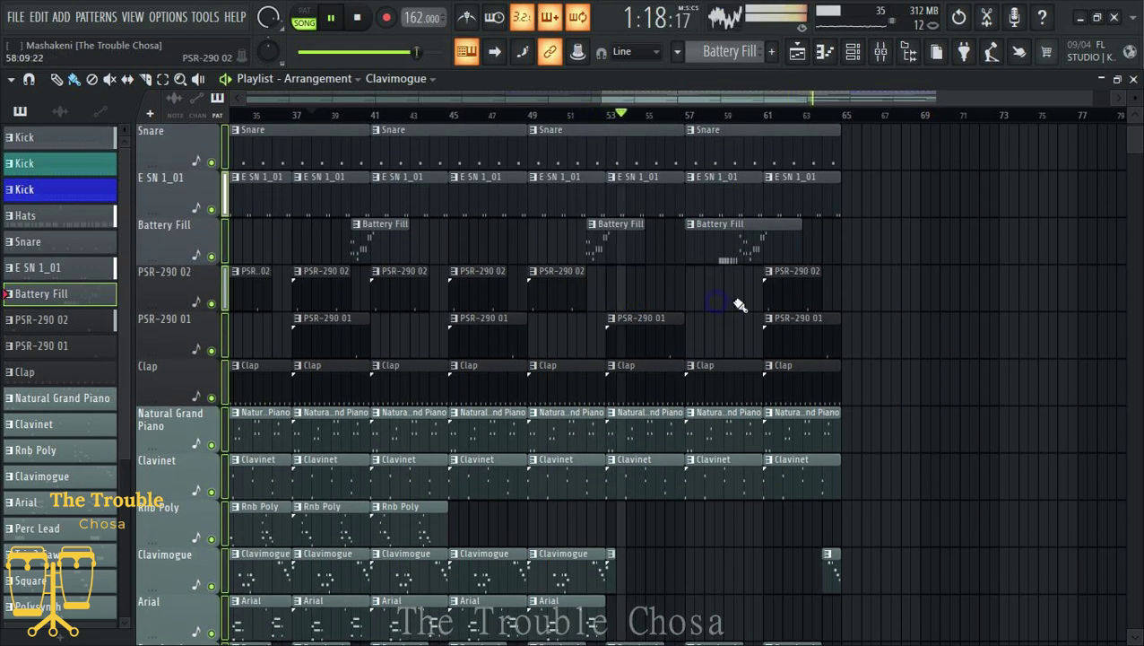
pyautogui.rightClick(789, 296)
# Step: Shorten the last Random Poly Comp clip, starting at bar 61, to one bar
pyautogui.scroll(-2, 923, 314)
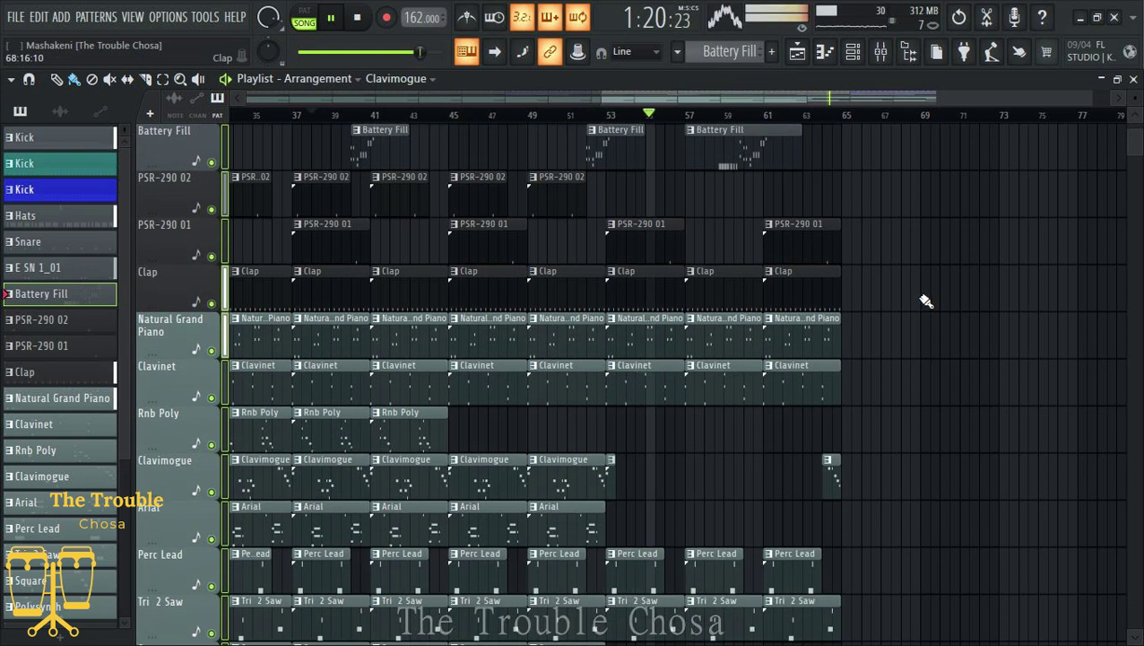
pyautogui.scroll(-5, 927, 300)
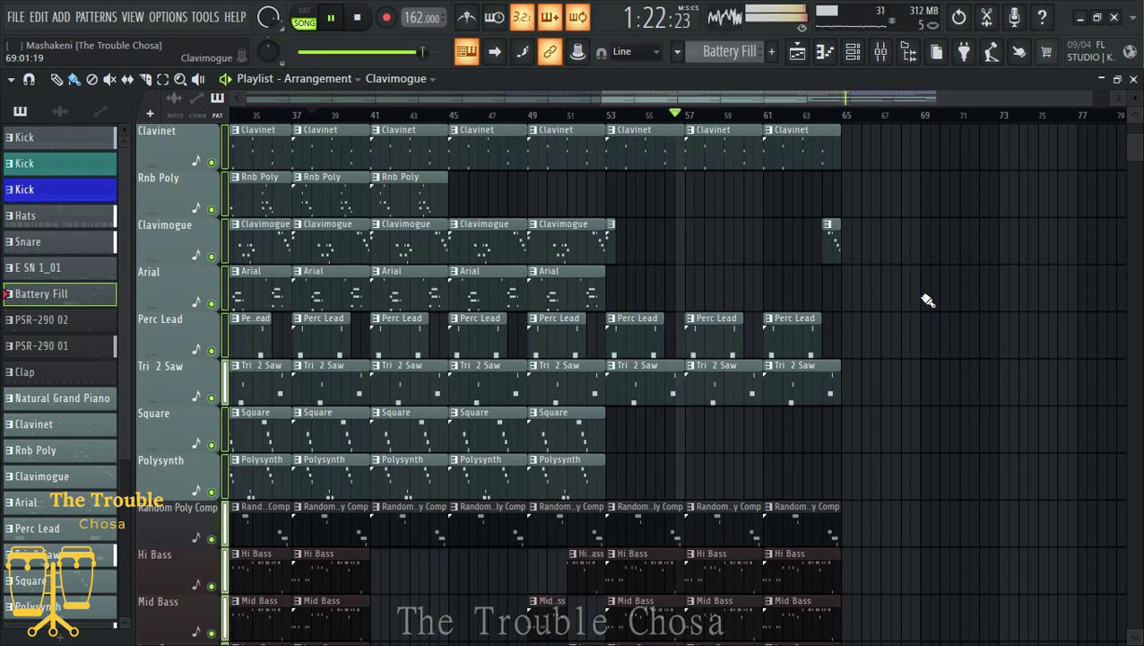
pyautogui.scroll(-1, 929, 300)
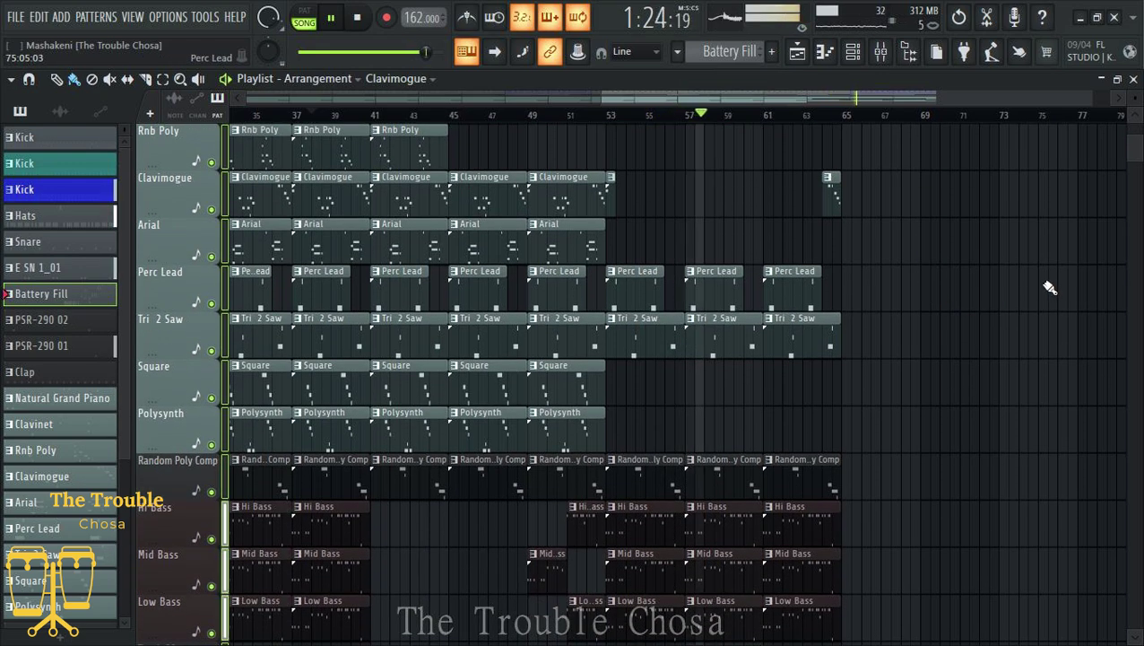
pyautogui.scroll(-2, 940, 396)
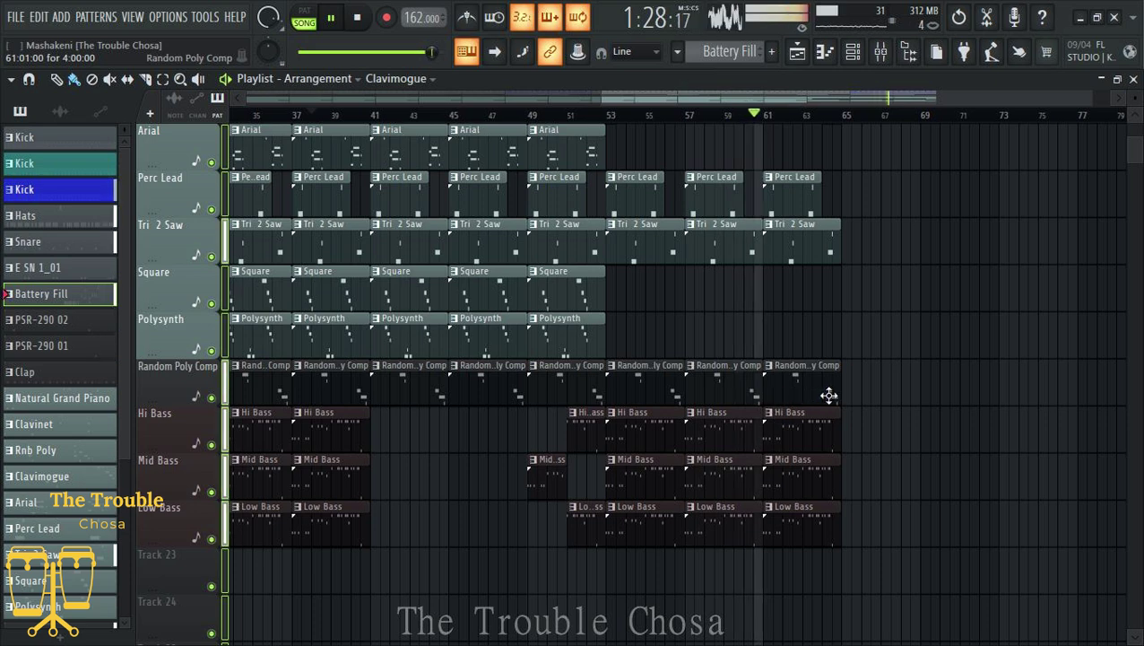
pyautogui.moveTo(837, 395); pyautogui.dragTo(777, 392)
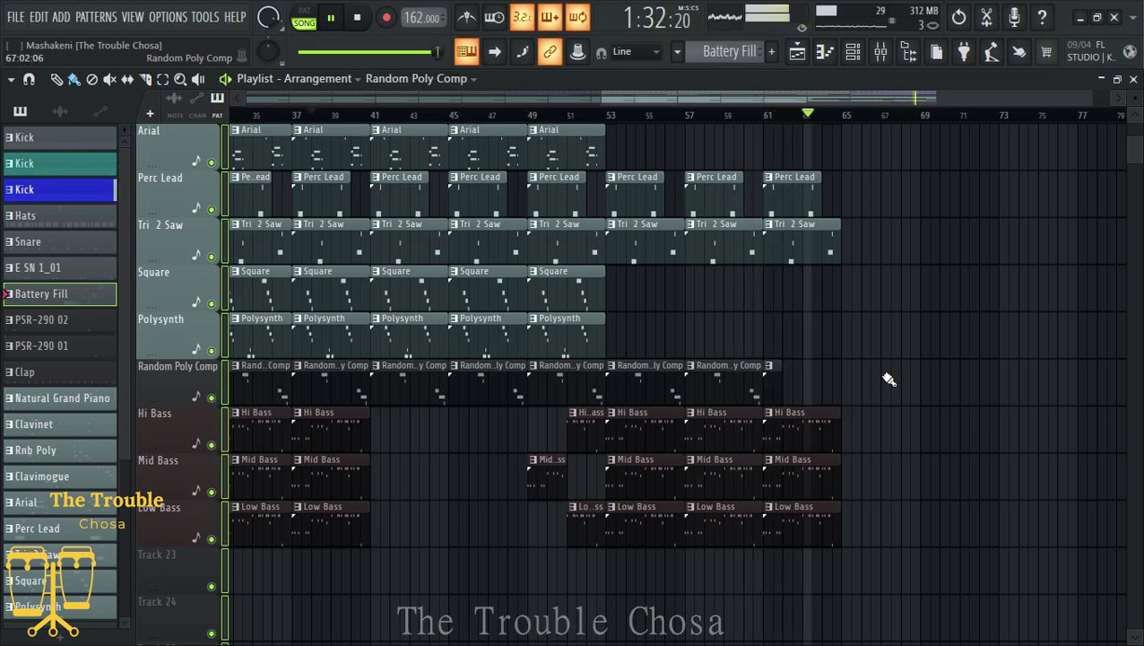
# Step: Review the clips on all tracks across the arrangement up to bar 64 during playback
pyautogui.scroll(5, 923, 368)
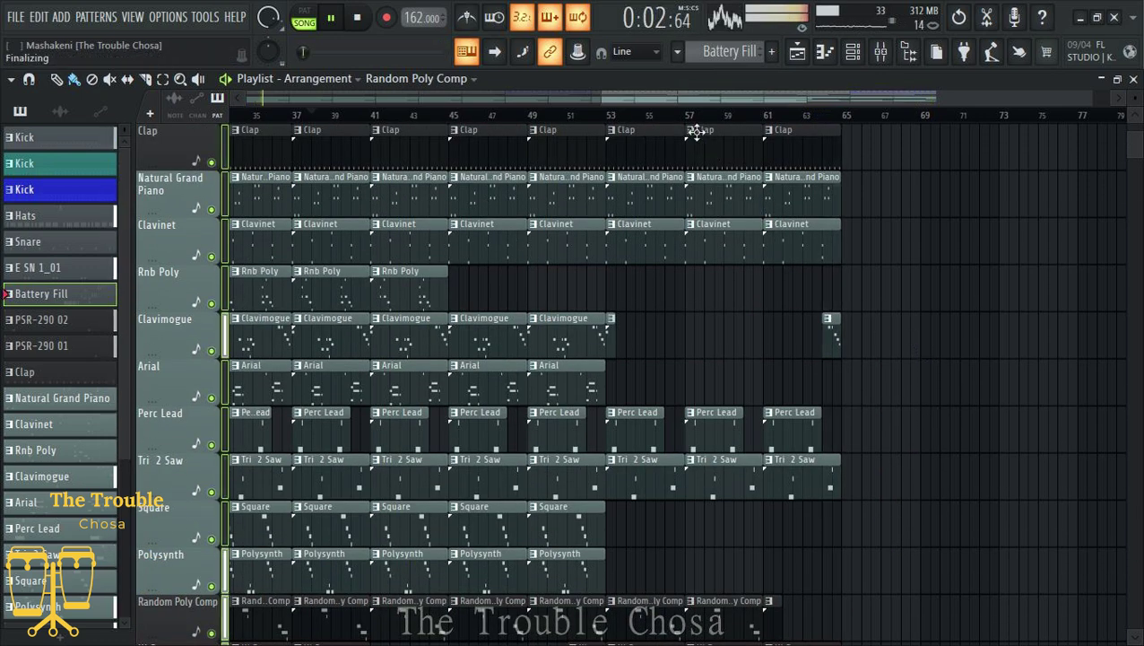
pyautogui.keyDown('ctrl'); pyautogui.scroll(-3, 1012, 259); pyautogui.keyUp('ctrl')
pyautogui.scroll(-6, 1012, 258)
pyautogui.scroll(5, 1012, 258)
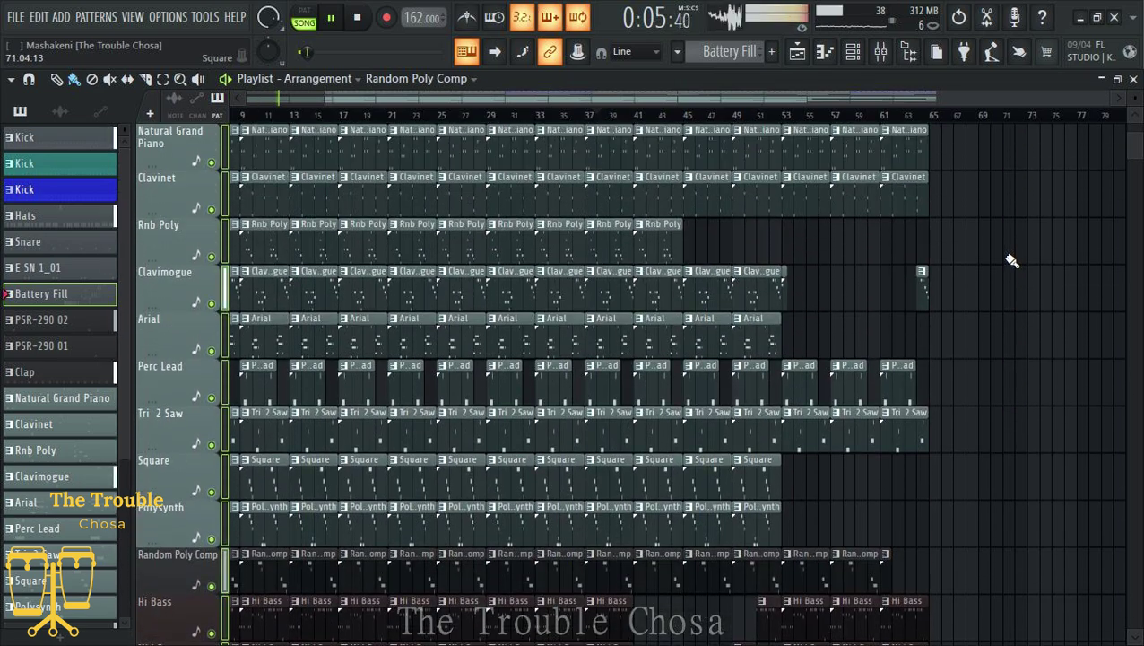
pyautogui.scroll(4, 1012, 260)
pyautogui.scroll(2, 937, 293)
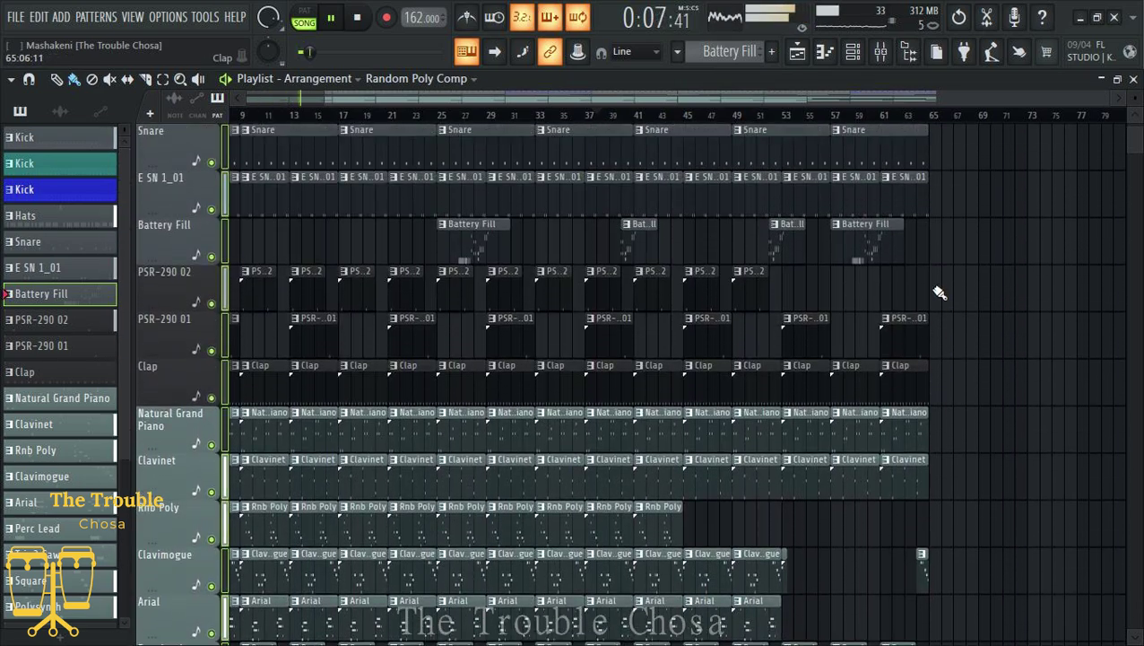
pyautogui.scroll(-2, 974, 296)
pyautogui.scroll(3, 974, 294)
pyautogui.scroll(-9, 974, 295)
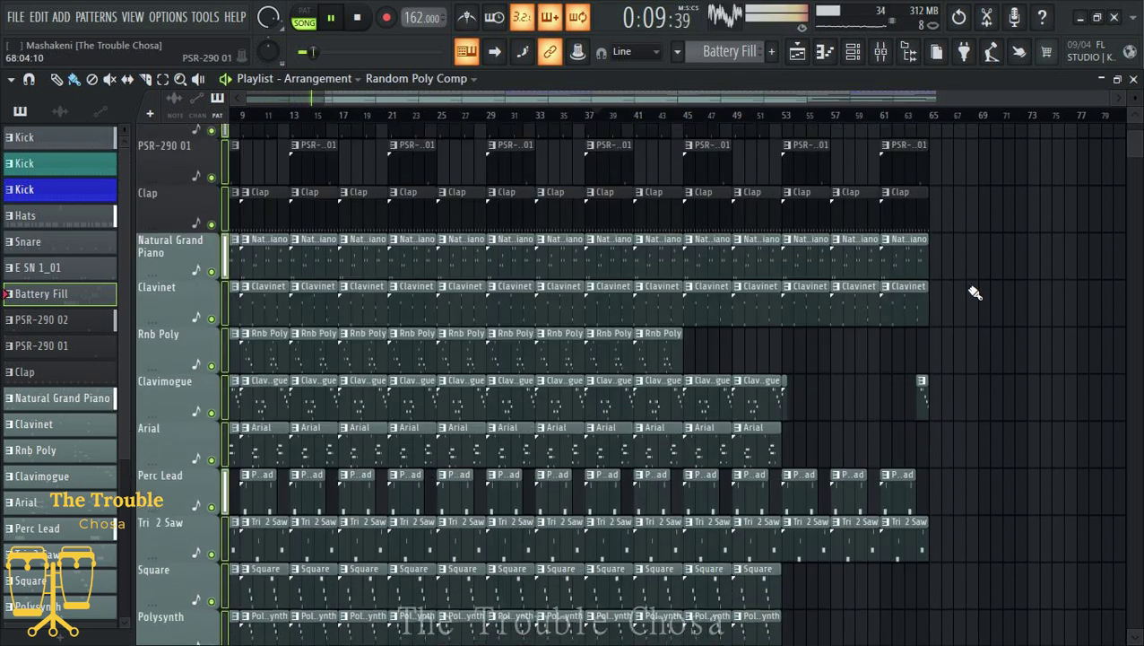
pyautogui.scroll(-2, 975, 292)
pyautogui.scroll(3, 849, 119)
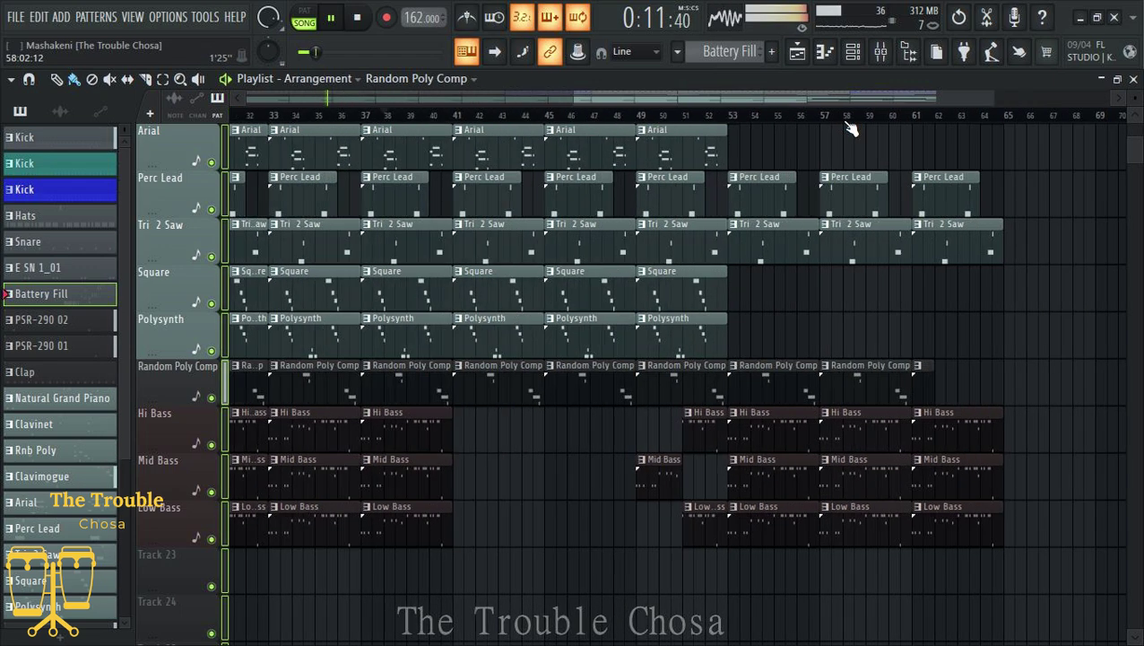
pyautogui.scroll(13, 861, 317)
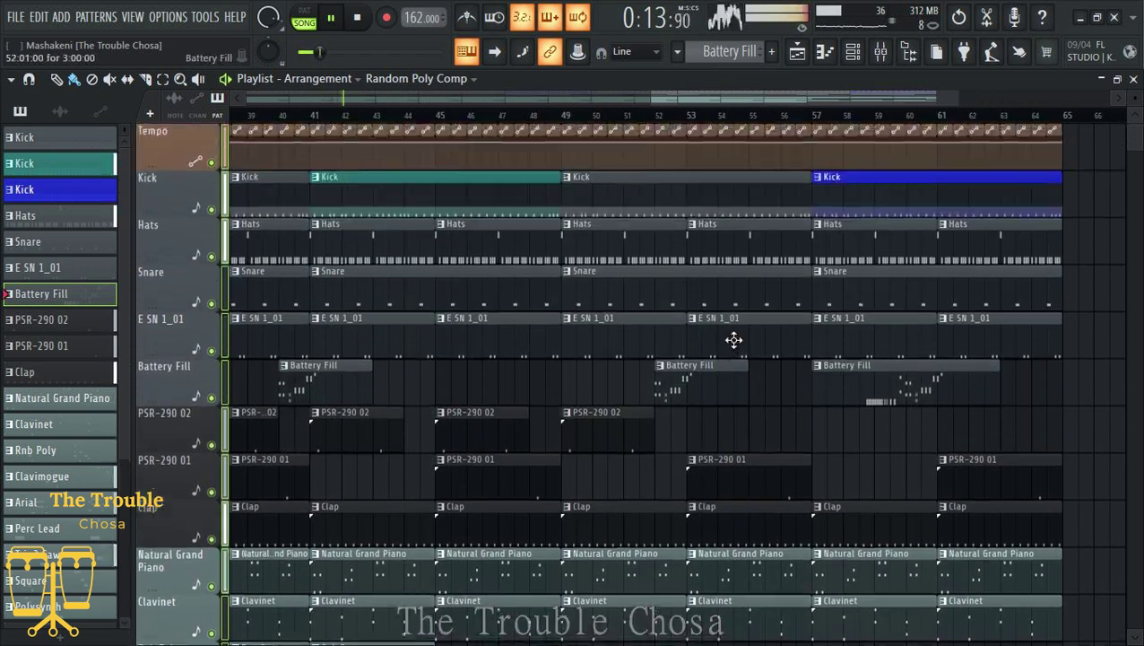
# Step: Make the Kick clip at bar 49 a unique pattern and open its notes in the piano roll
pyautogui.click(567, 177)
pyautogui.click(593, 339)
pyautogui.doubleClick(603, 208)
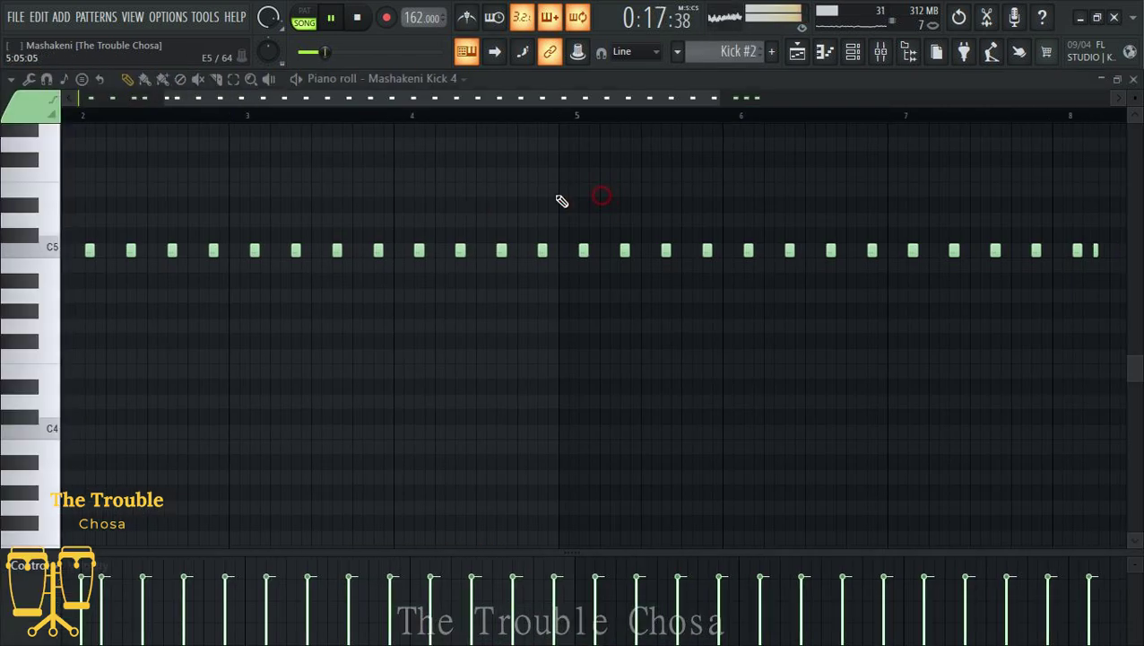
# Step: Thin the kick notes in the first four bars of the pattern to two hits per bar and close the piano roll
pyautogui.scroll(1, 470, 126)
pyautogui.scroll(-1, 458, 105)
pyautogui.moveTo(457, 98); pyautogui.dragTo(445, 98)
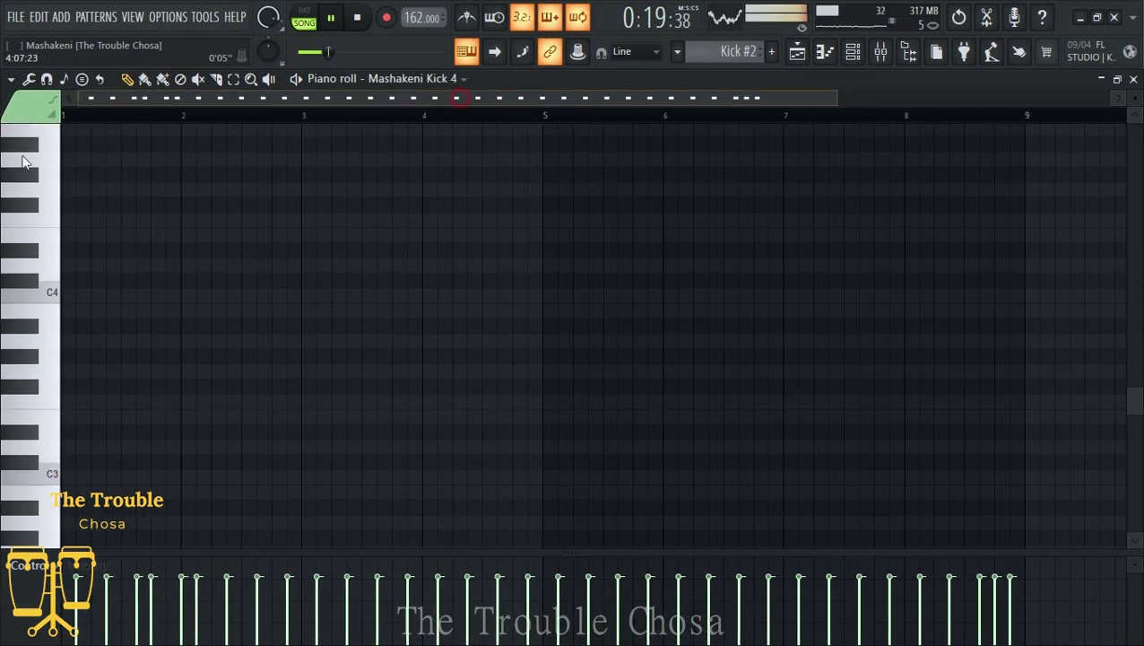
pyautogui.scroll(-1, 200, 285)
pyautogui.scroll(1, 205, 292)
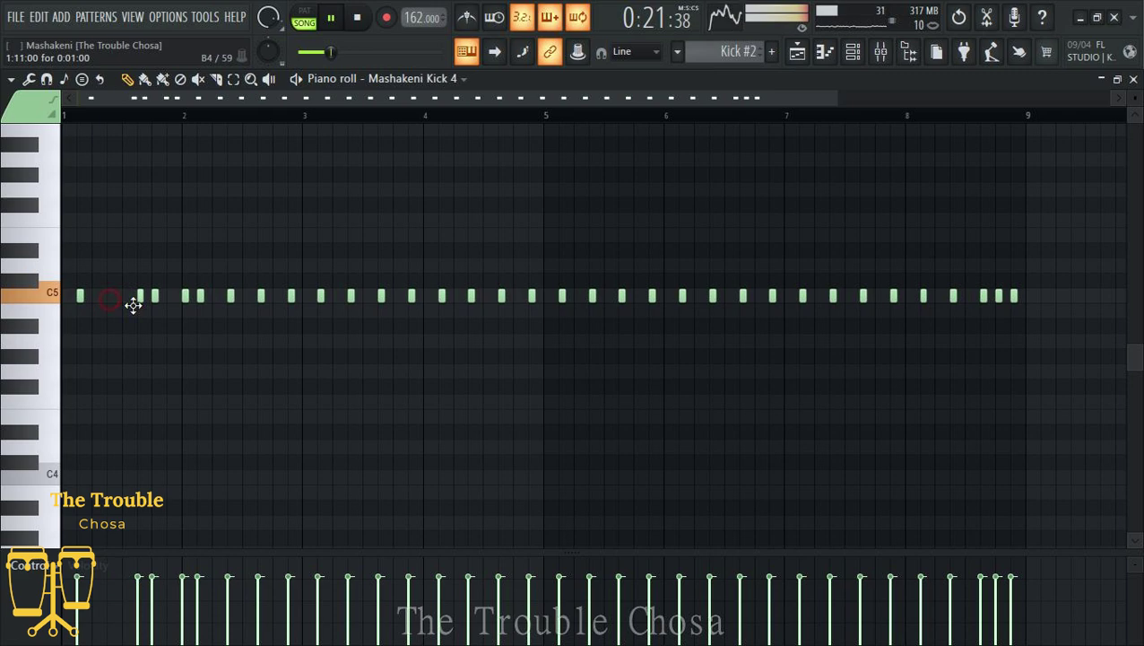
pyautogui.scroll(2, 119, 102)
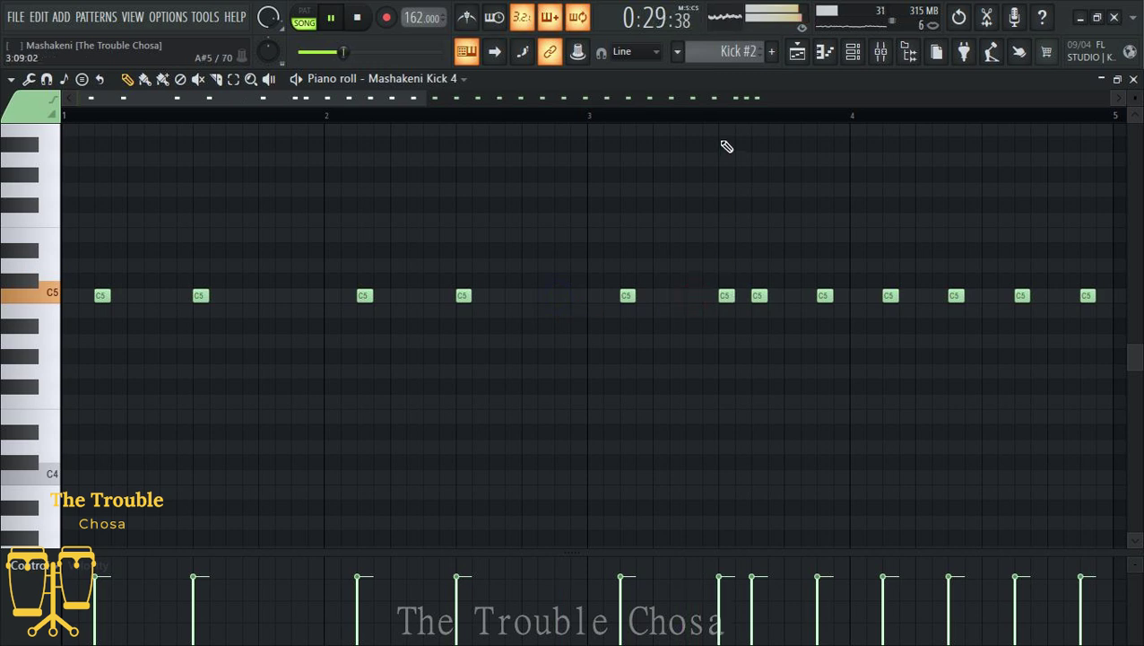
pyautogui.click(750, 103)
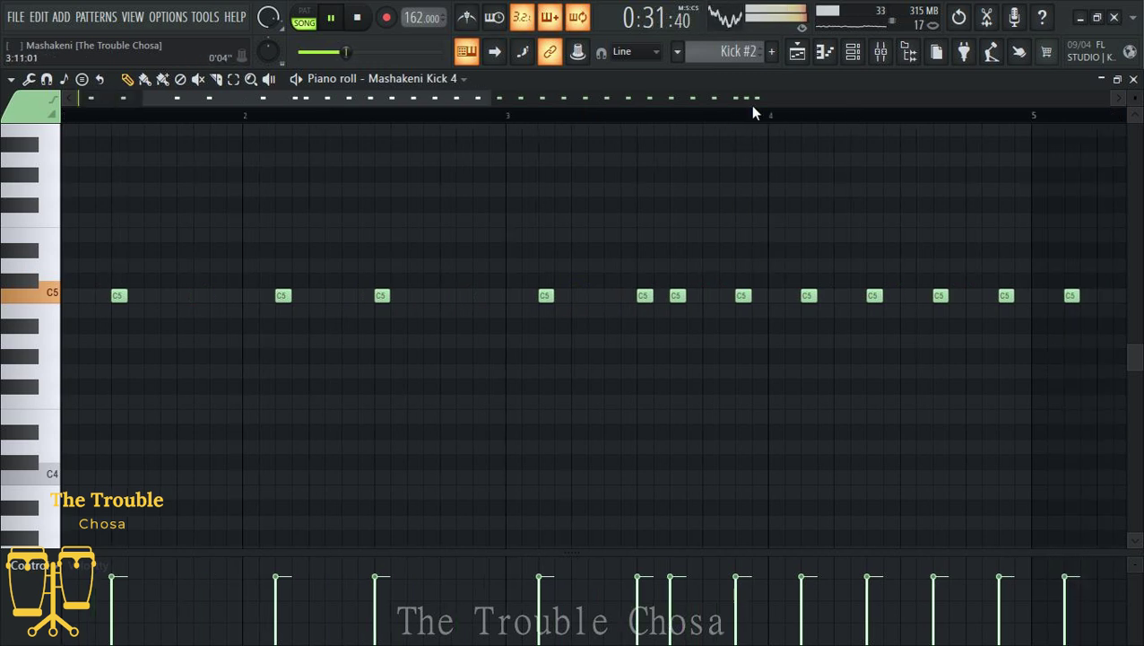
pyautogui.scroll(-2, 750, 107)
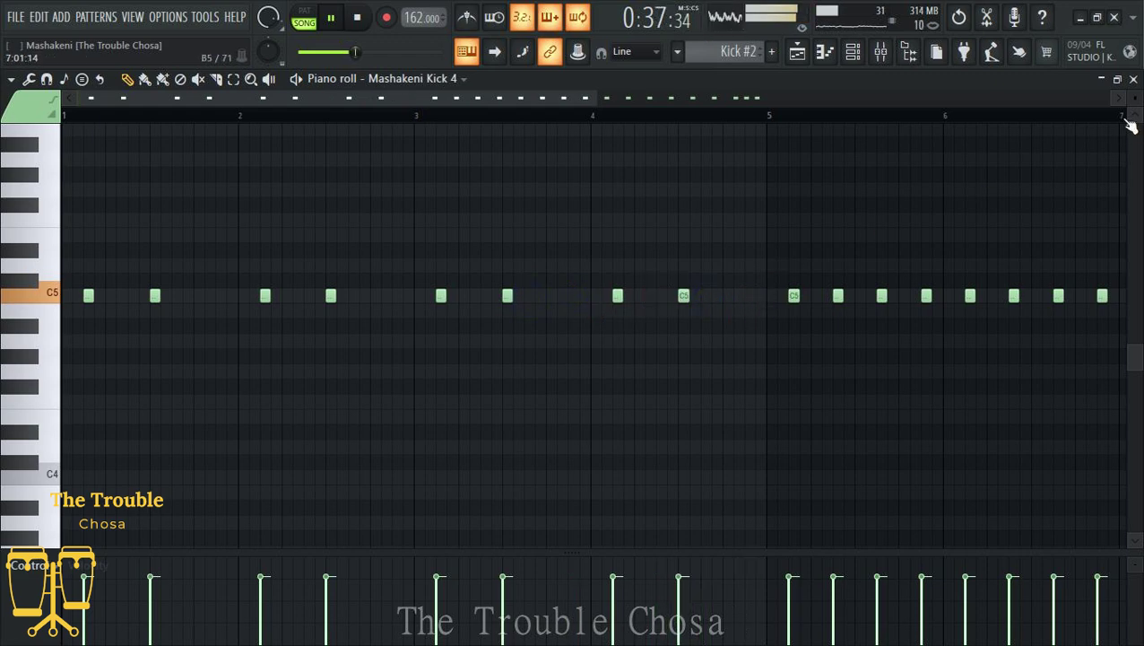
pyautogui.click(1133, 79)
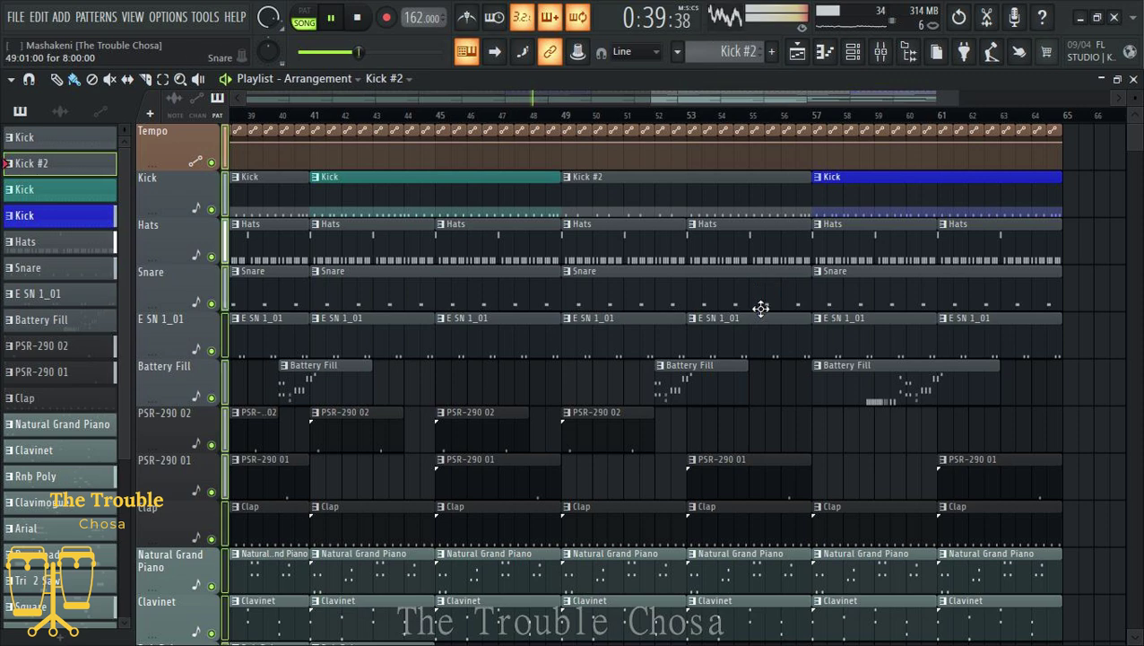
# Step: Rename the Kick #2 pattern at bar 49 to Kick and recolor it a medium blue
pyautogui.scroll(-4, 760, 309)
pyautogui.scroll(-4, 763, 308)
pyautogui.scroll(7, 763, 309)
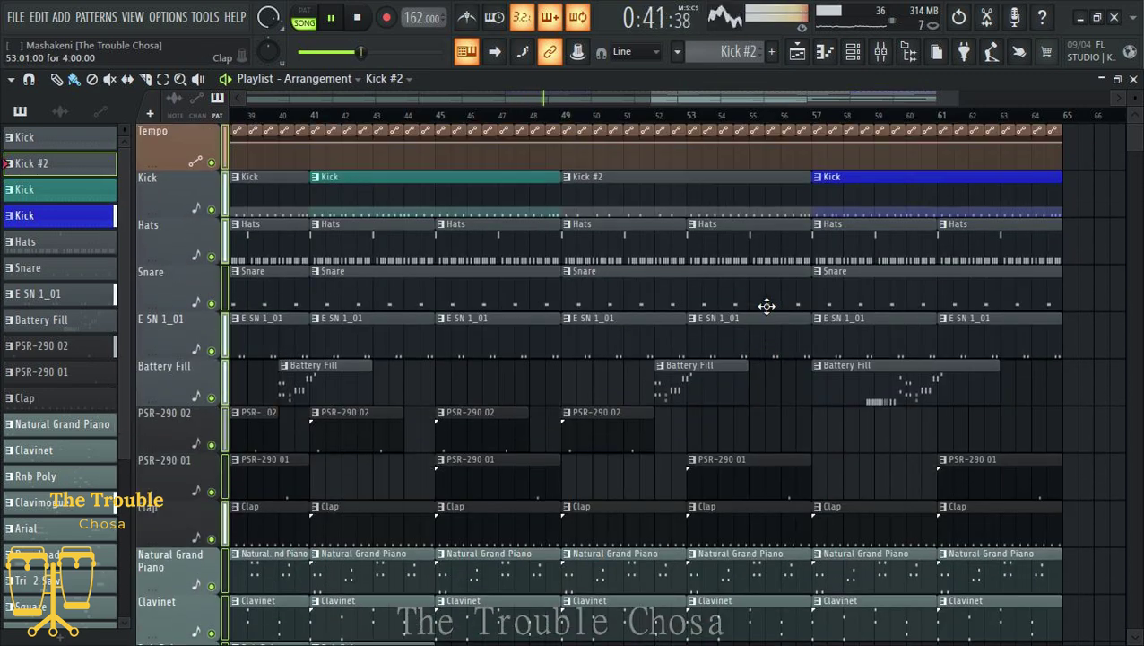
pyautogui.click(566, 177)
pyautogui.click(608, 253)
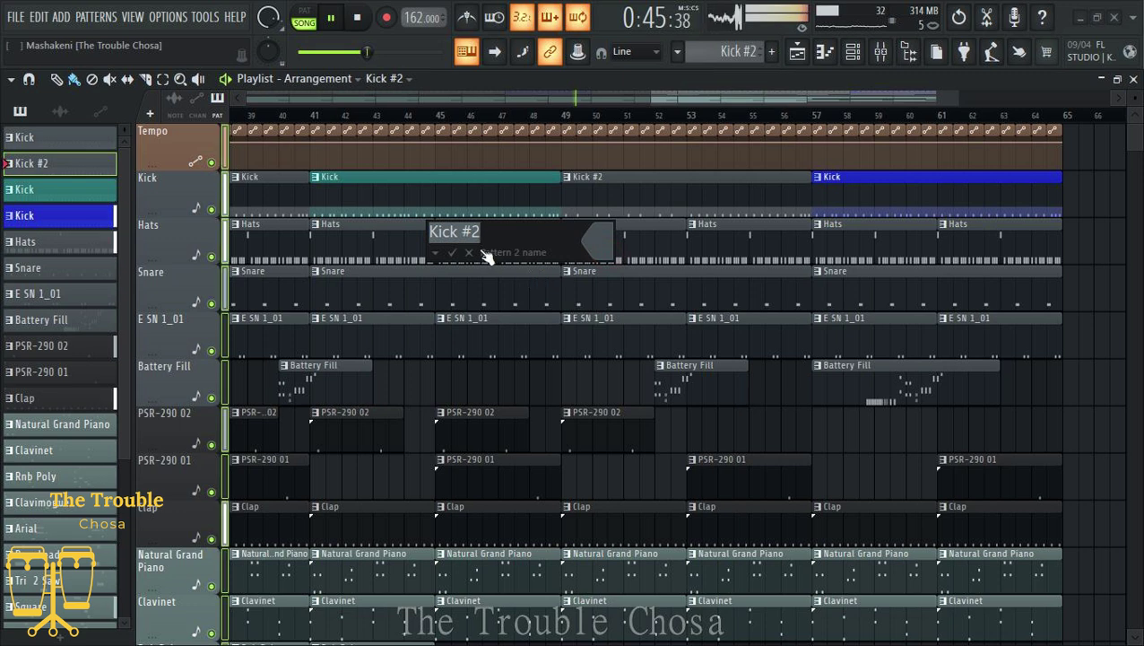
pyautogui.doubleClick(471, 231)
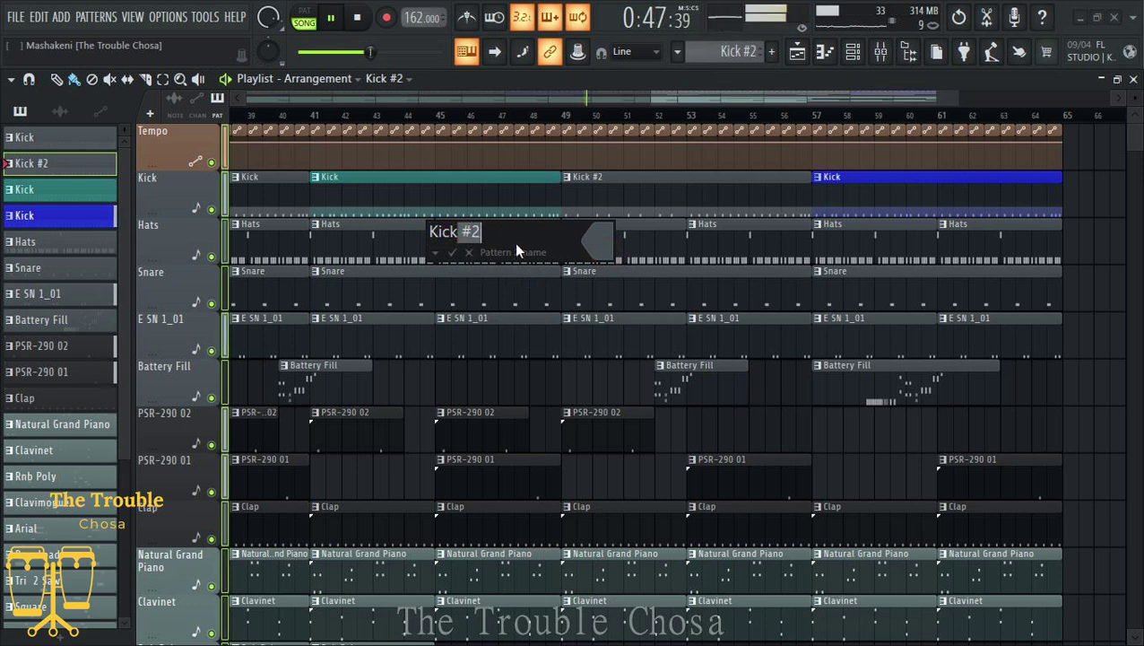
pyautogui.press('BackSpace')
pyautogui.click(608, 247)
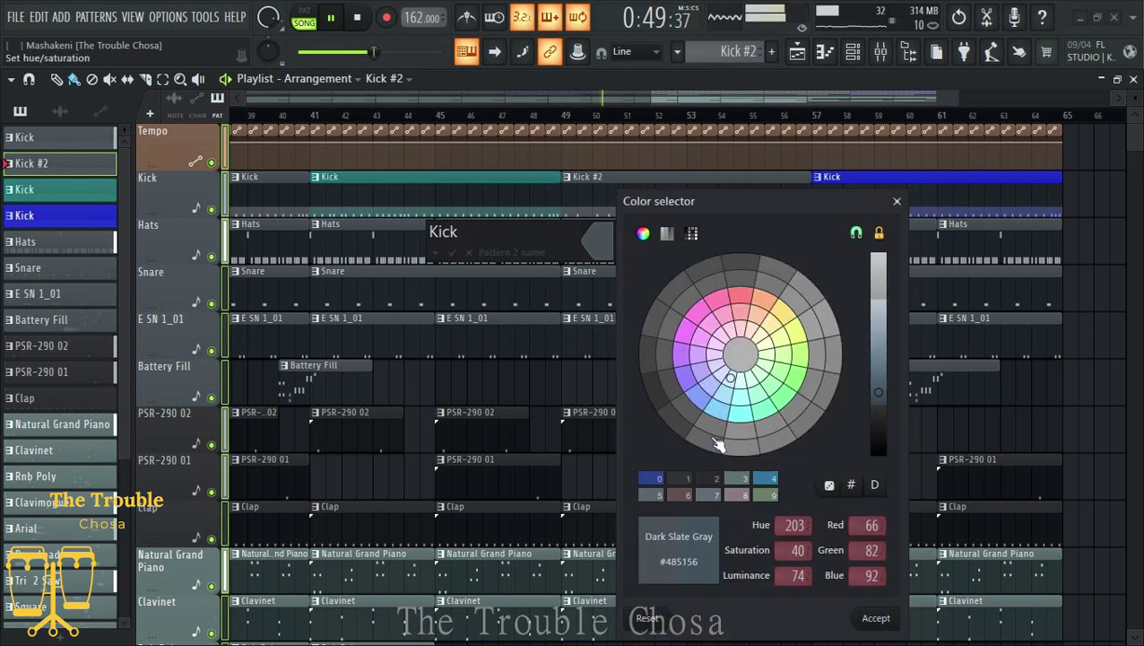
pyautogui.click(725, 408)
pyautogui.click(876, 618)
pyautogui.press('Return')
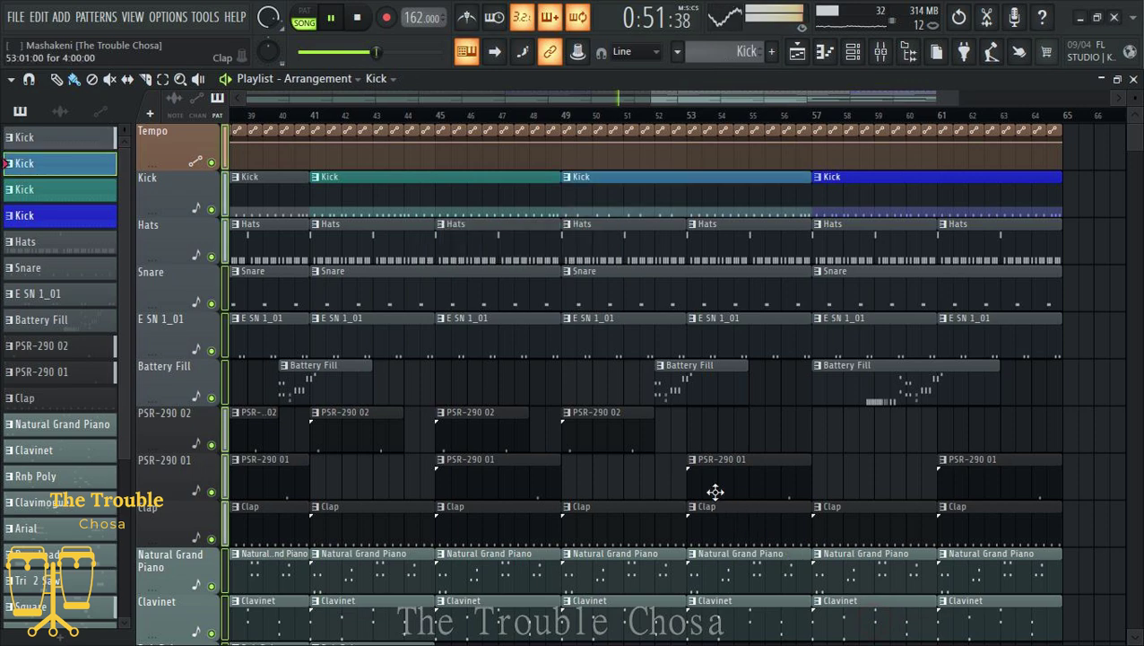
# Step: Add a rapid run of C5 kick notes across bar 3 into bar 4 of the blue bar 49 Kick pattern
pyautogui.doubleClick(584, 208)
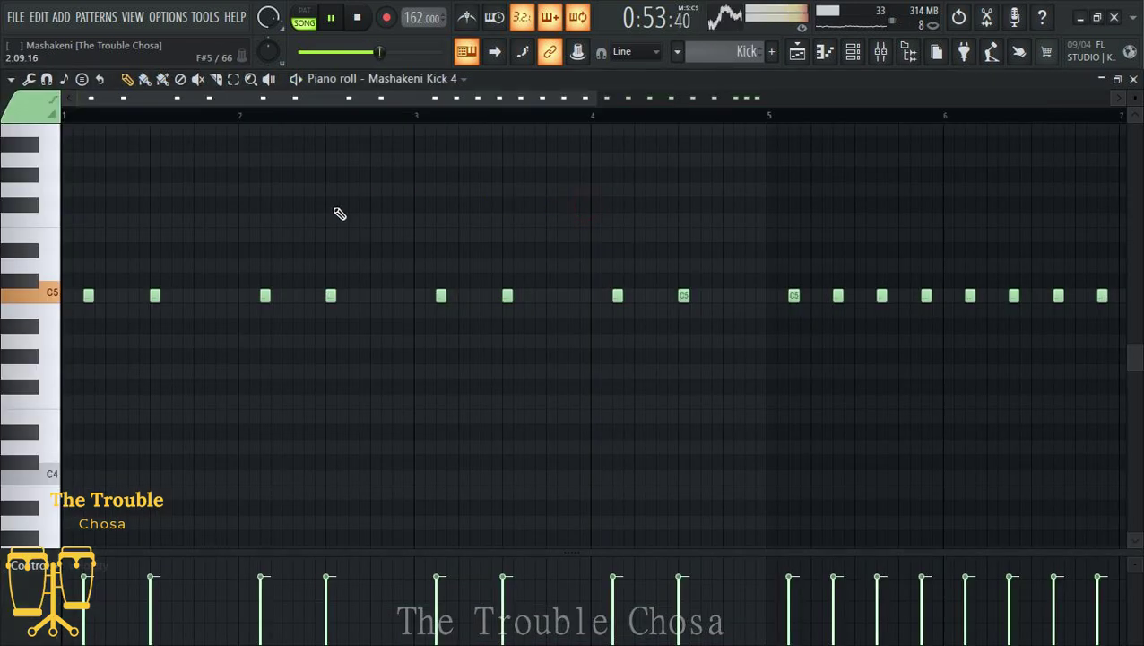
pyautogui.scroll(-1, 378, 117)
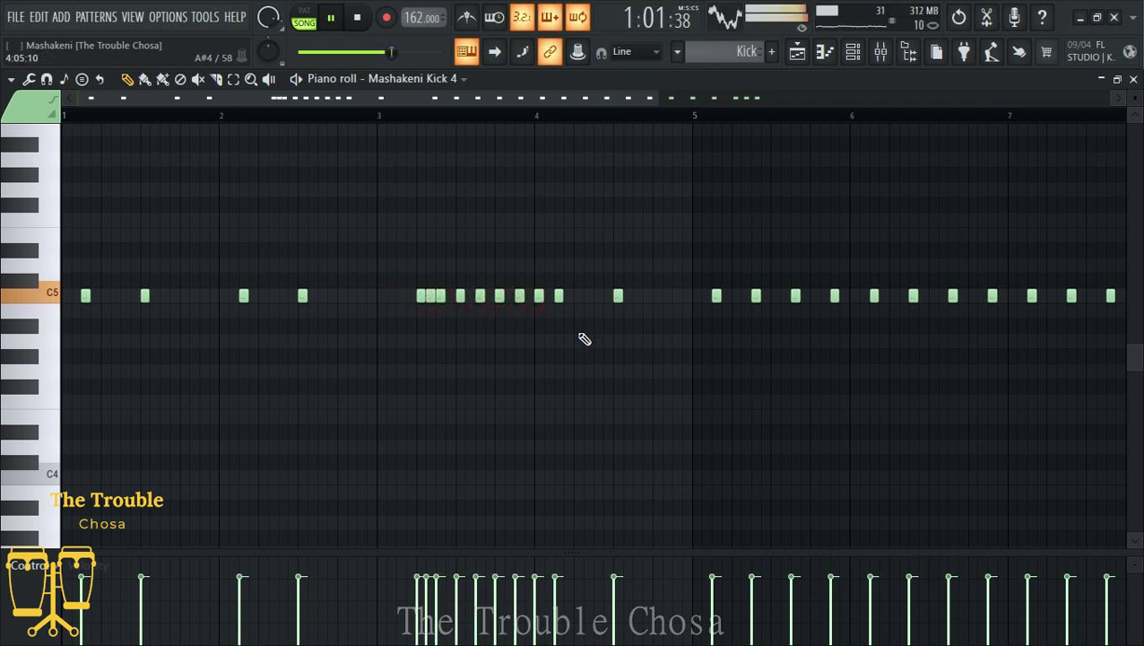
pyautogui.click(1133, 80)
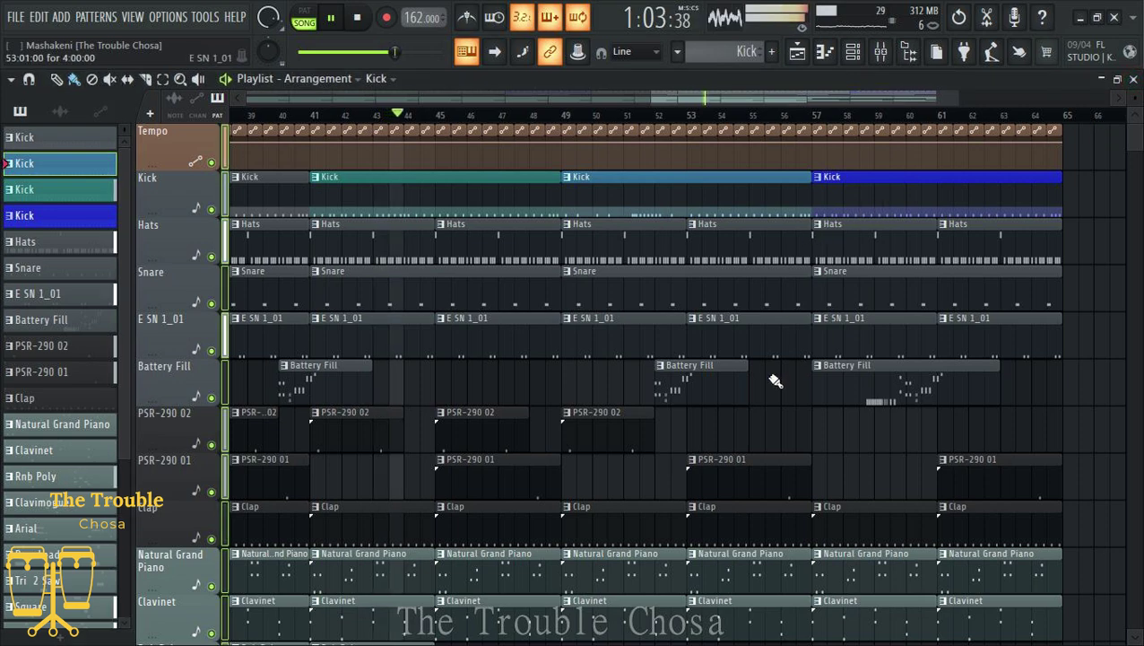
pyautogui.scroll(-1, 618, 191)
pyautogui.scroll(3, 655, 116)
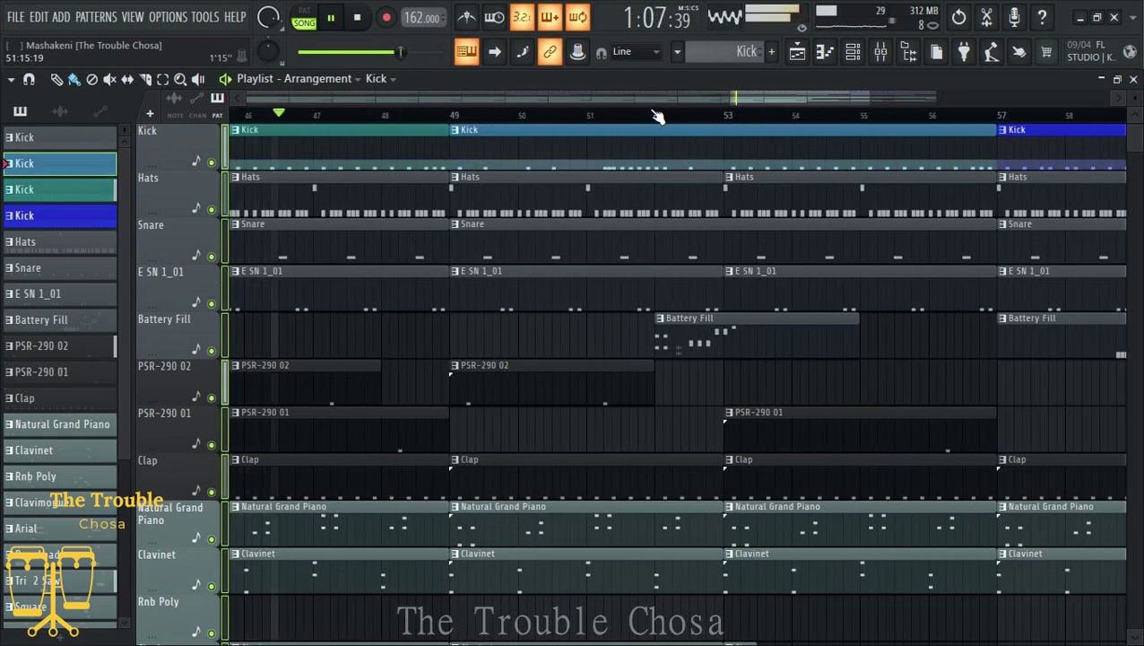
# Step: Place short Battery Fill slices in bars 49 and 50, one on each kick hit
pyautogui.click(700, 343)
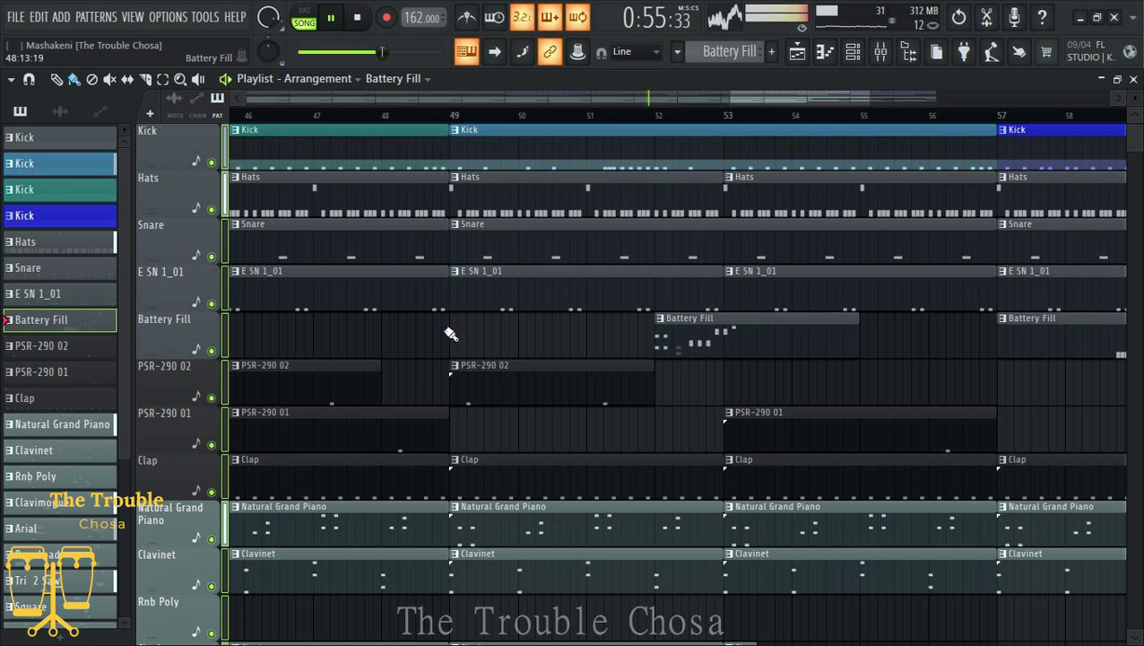
pyautogui.click(450, 333)
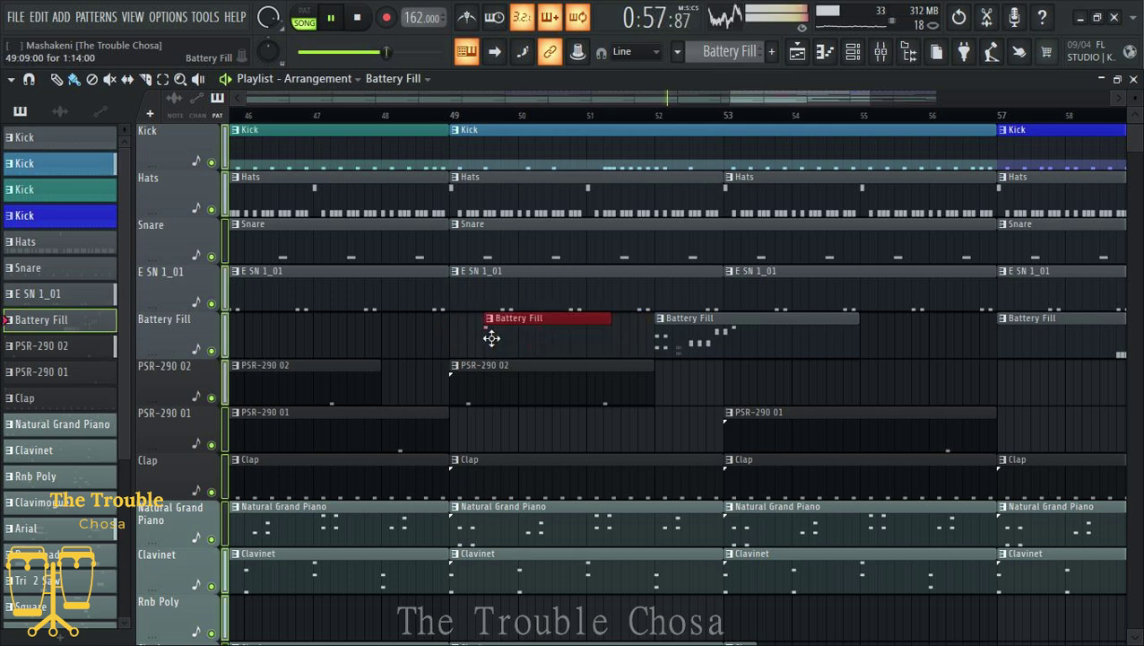
pyautogui.scroll(2, 484, 116)
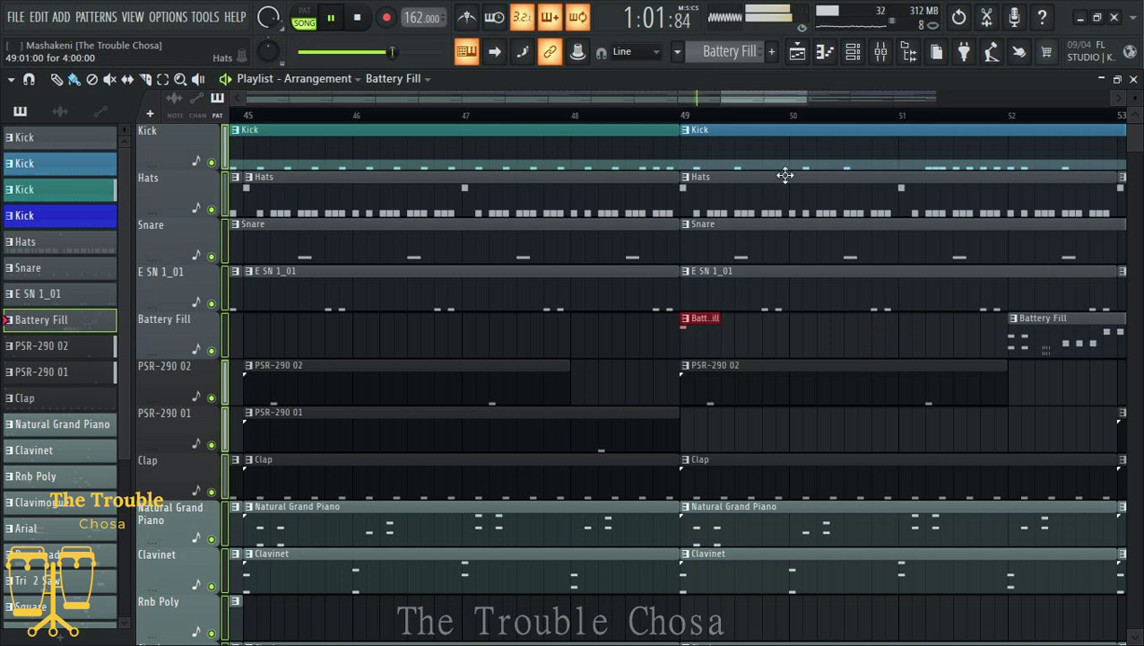
pyautogui.scroll(4, 820, 122)
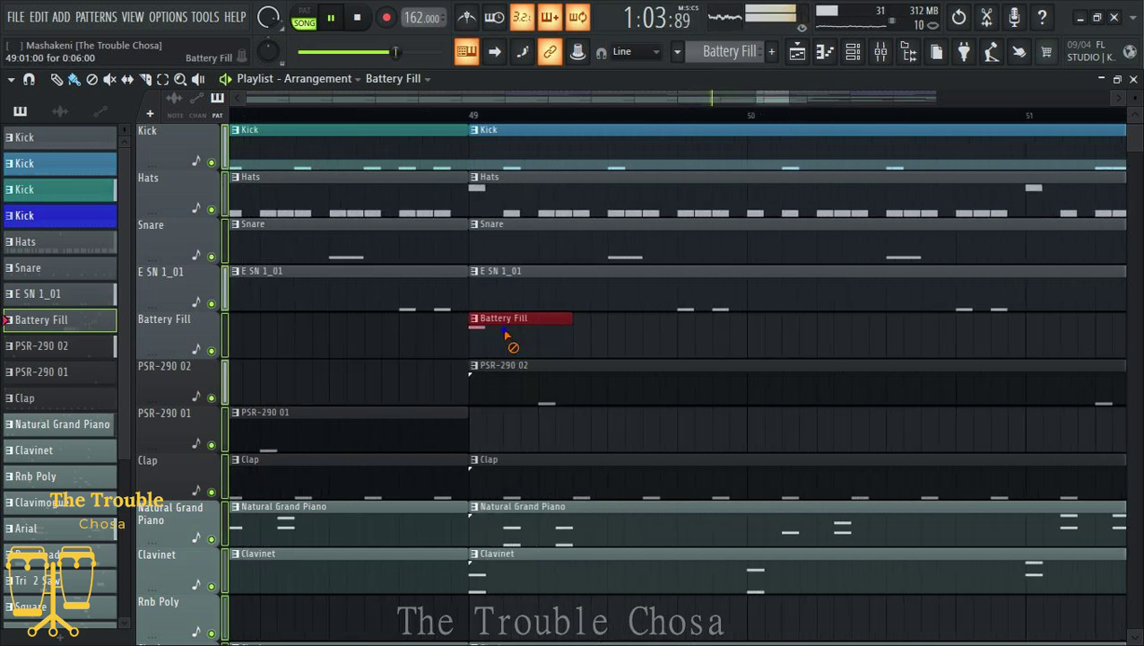
pyautogui.moveTo(506, 335); pyautogui.dragTo(552, 345)
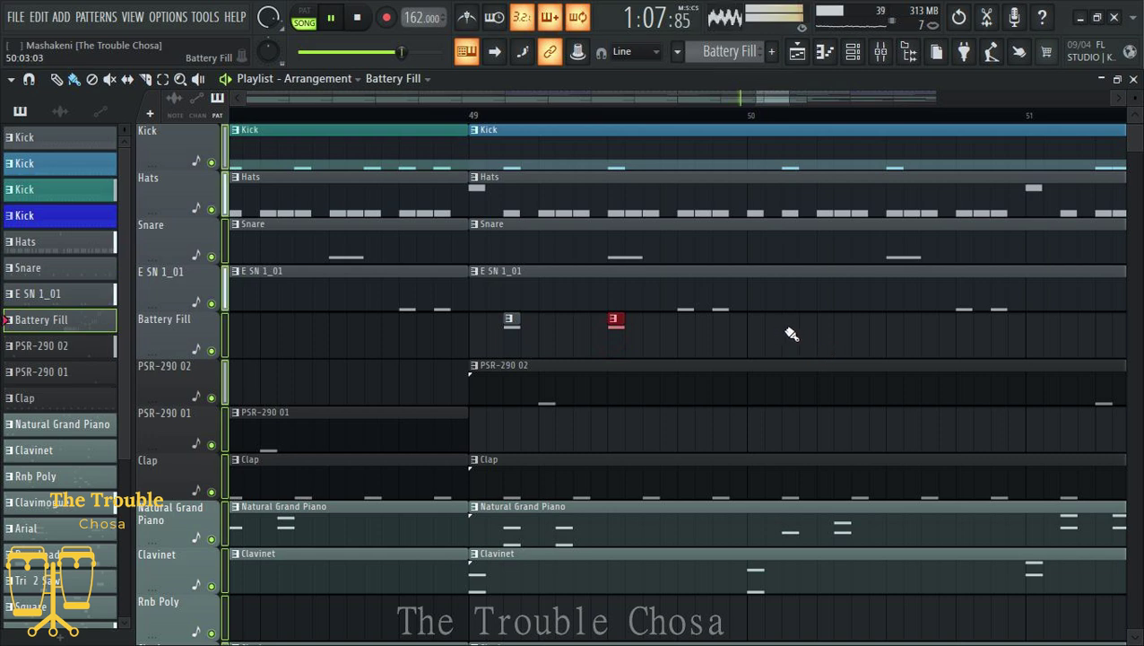
pyautogui.scroll(-4, 825, 114)
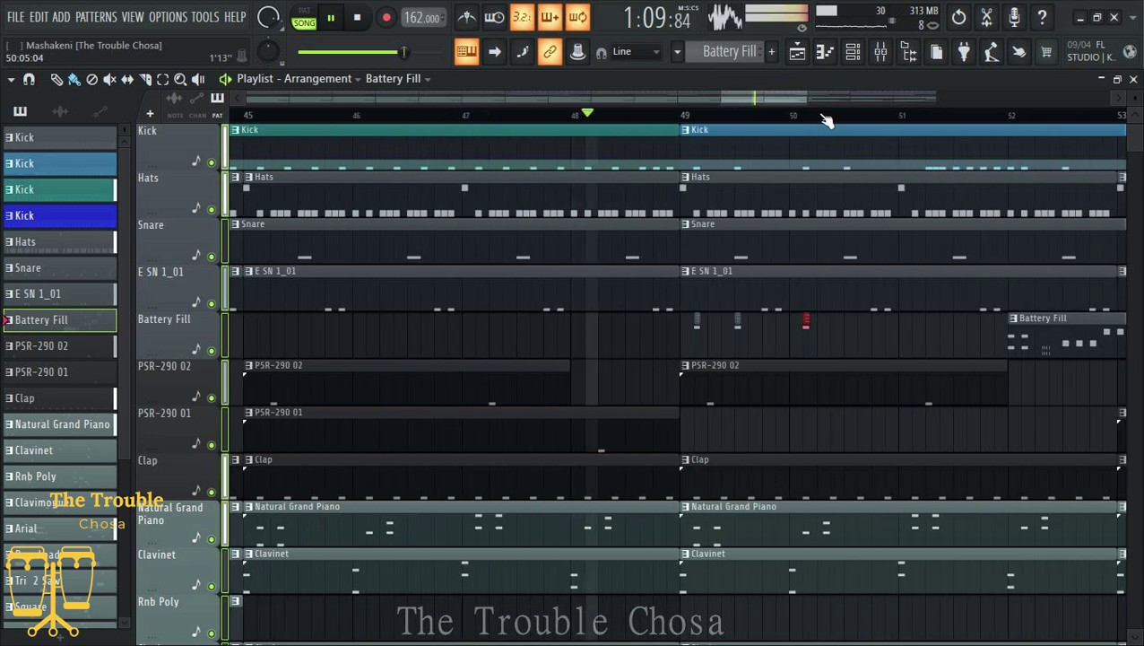
pyautogui.click(848, 333)
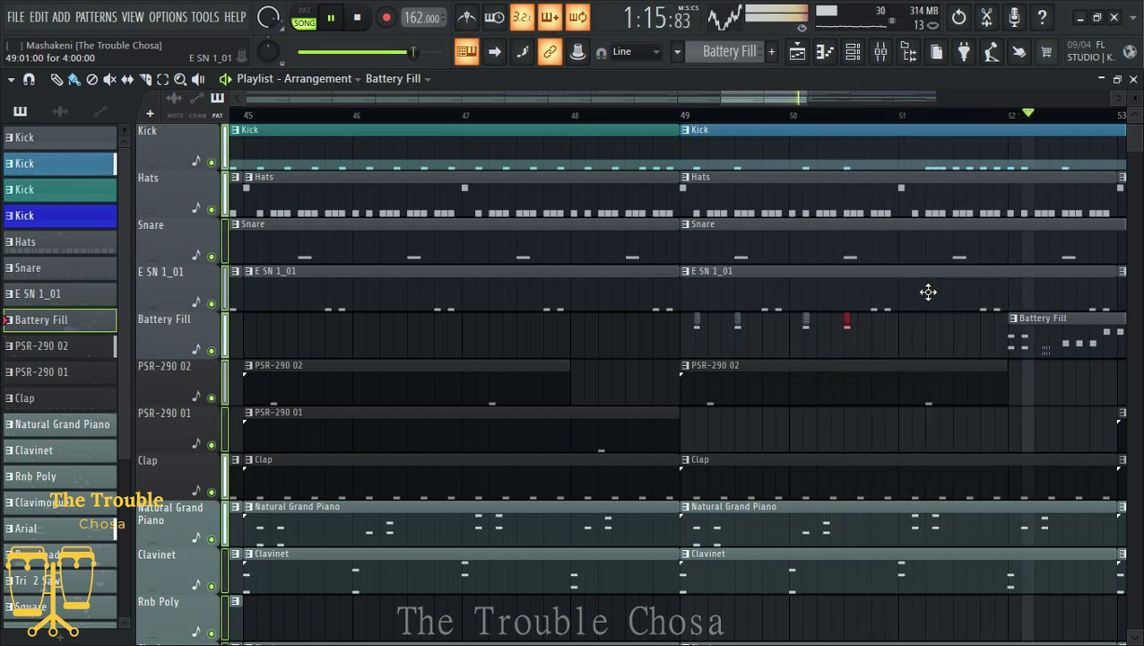
# Step: Rework bar 2 of the bar 49 Kick pattern into four C5 hits grouped in two close pairs
pyautogui.hscroll(-3, 866, 114)
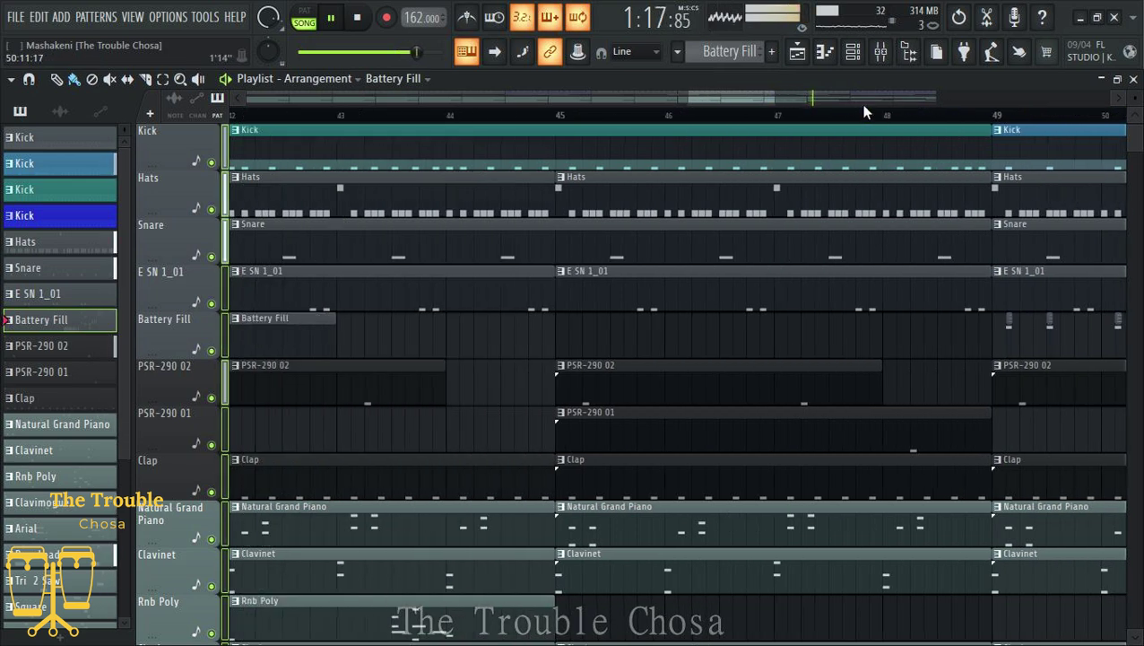
pyautogui.hscroll(-1, 866, 114)
pyautogui.moveTo(752, 99); pyautogui.dragTo(805, 86)
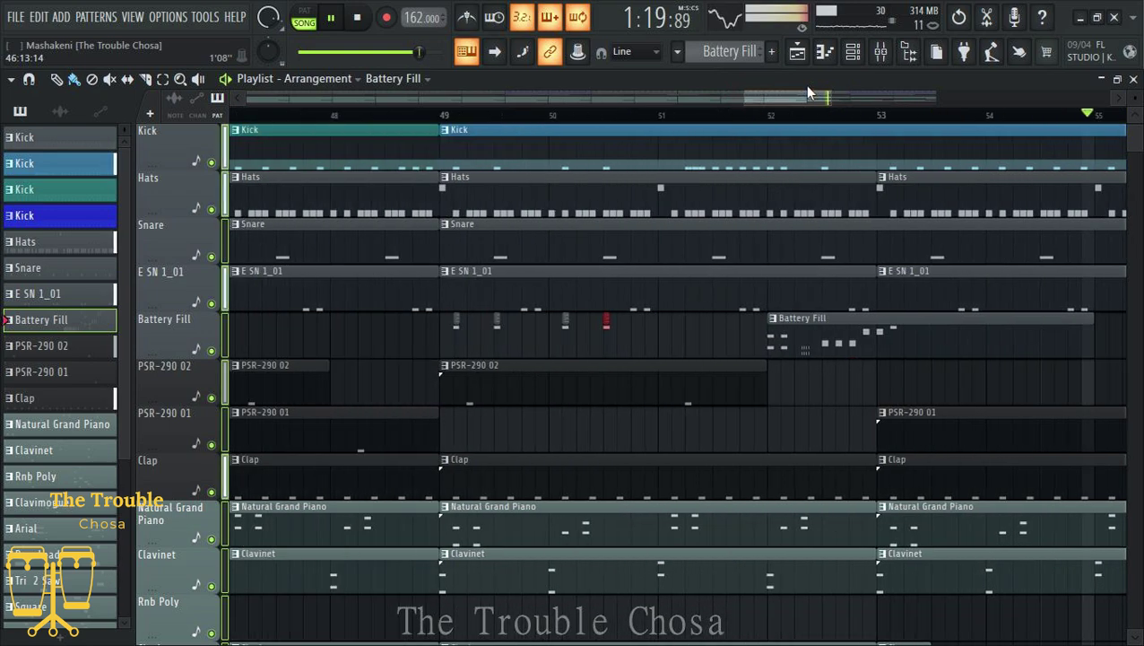
pyautogui.press('space')
pyautogui.doubleClick(582, 146)
pyautogui.press('space')
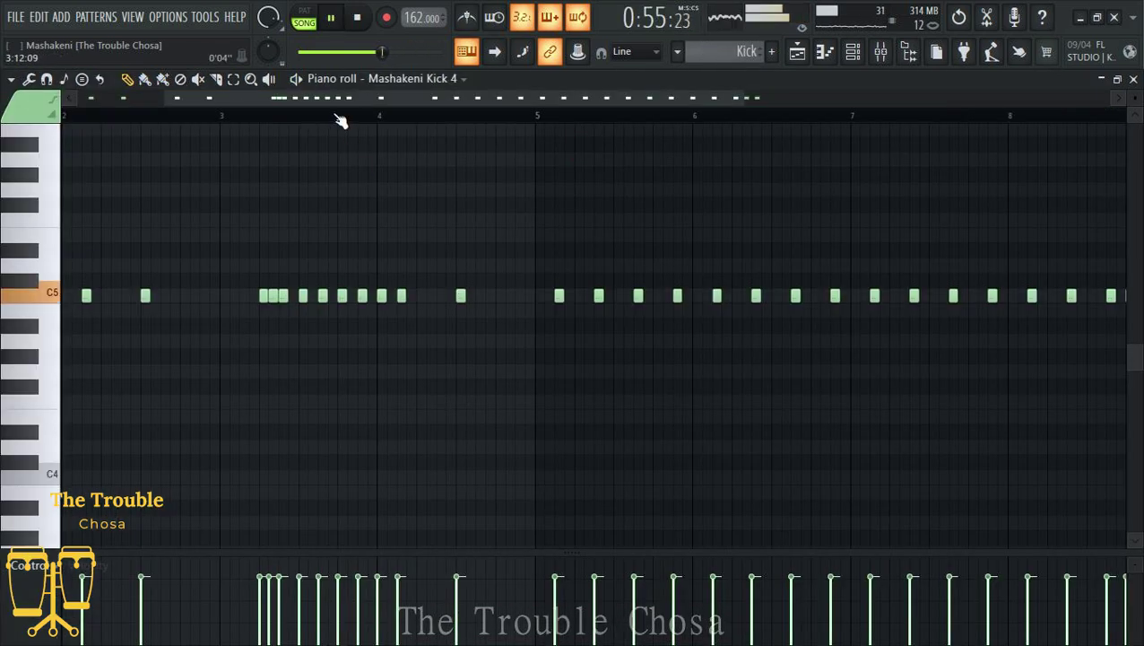
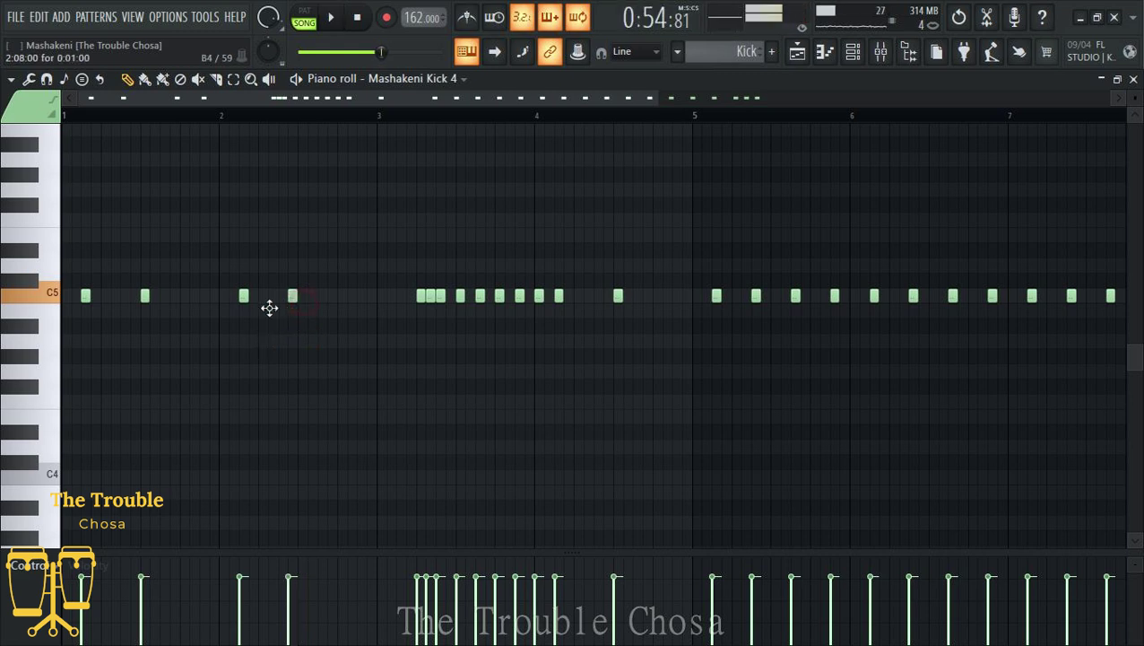
pyautogui.click(192, 117)
pyautogui.press('space')
pyautogui.press('space')
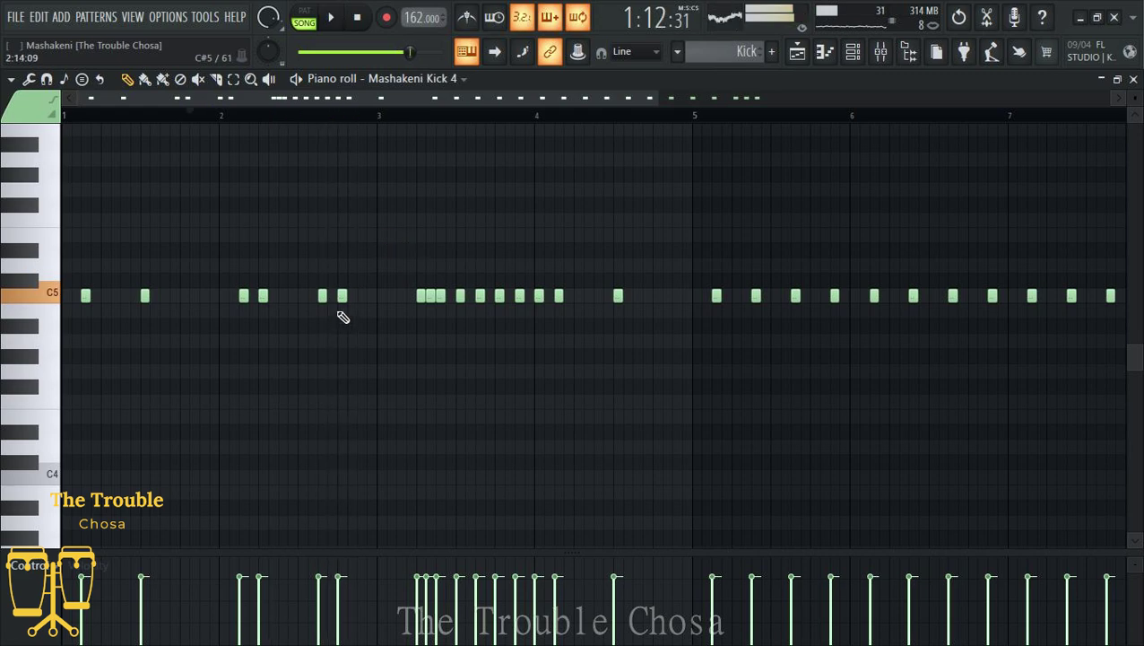
pyautogui.press('space')
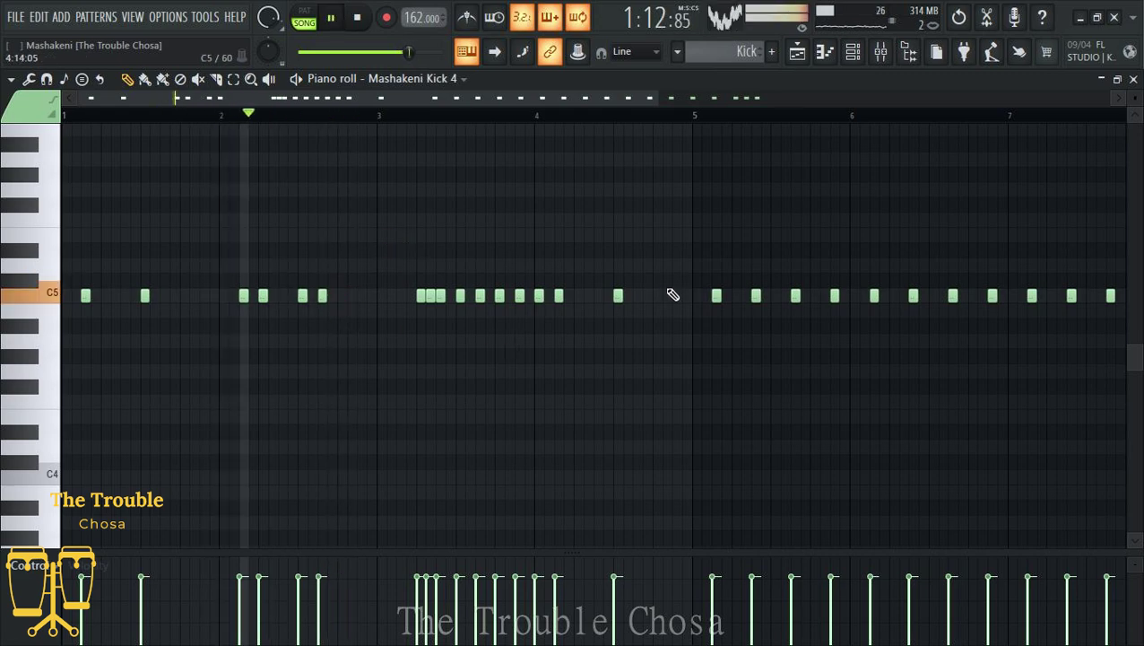
# Step: Close the piano roll, match the bar 50 Battery Fill slices to the four kick hits, and play from just before bar 49
pyautogui.press('F5')
pyautogui.press('space')
pyautogui.click(1134, 80)
pyautogui.press('space')
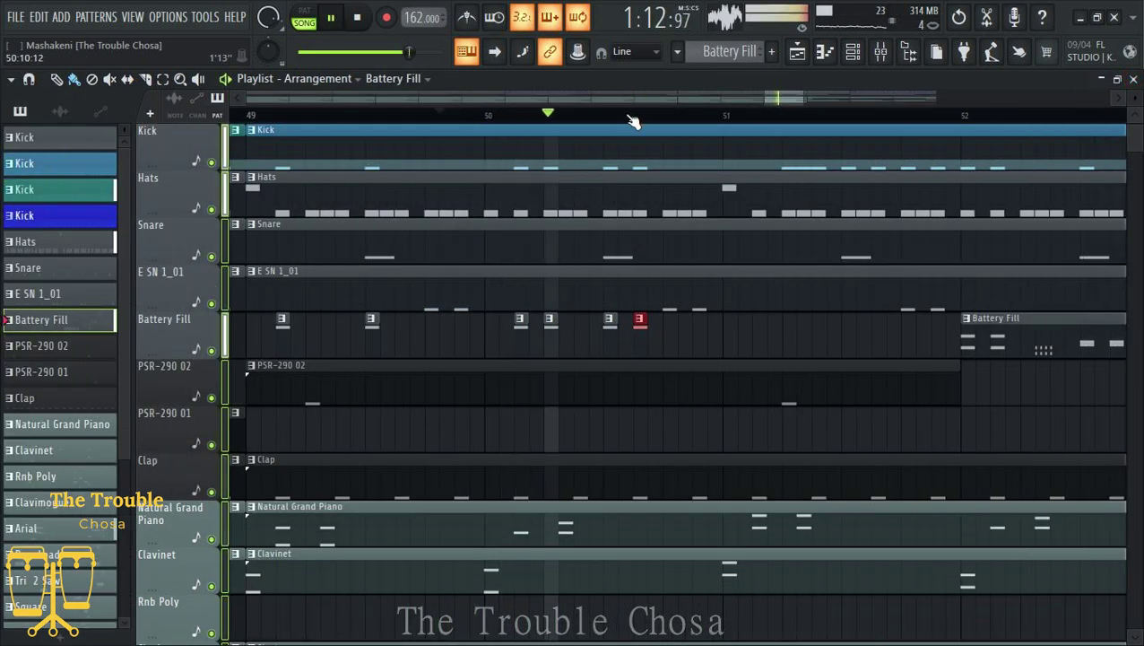
pyautogui.click(463, 117)
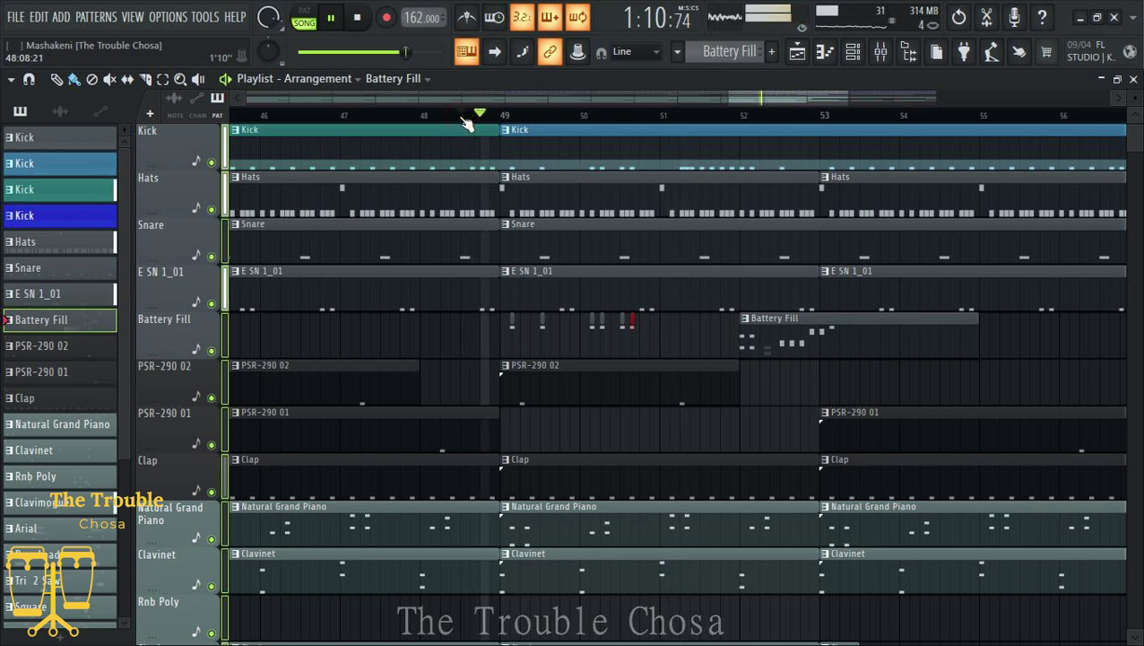
# Step: Save the project and make the Natural Grand Piano clip at bar 49 a unique pattern
pyautogui.scroll(-6, 465, 117)
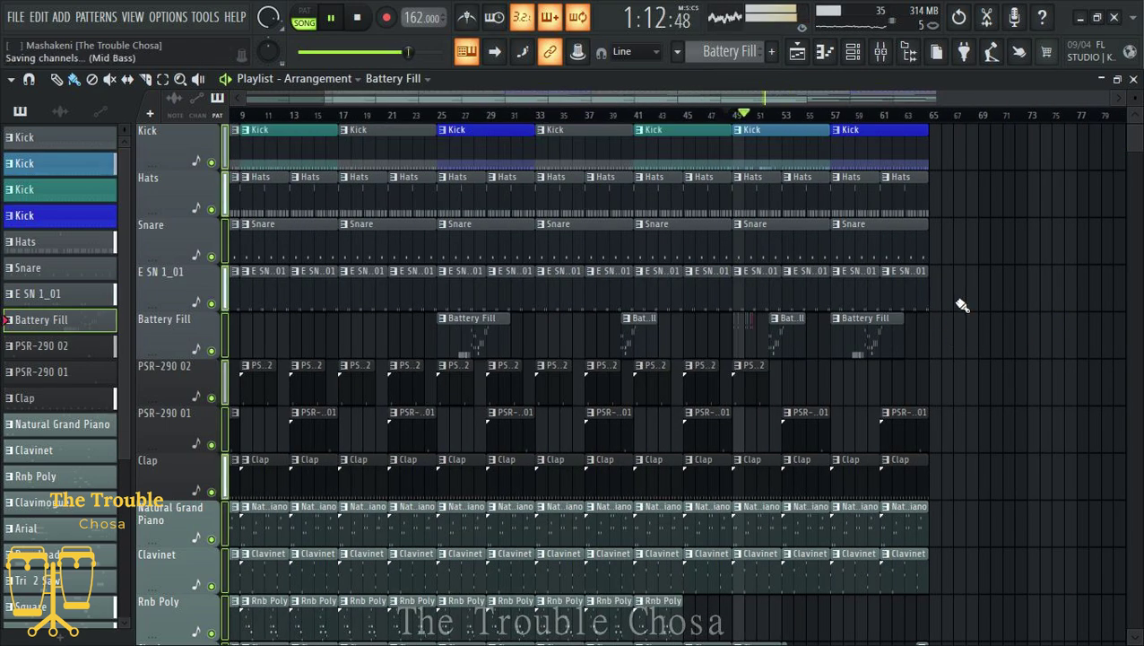
pyautogui.scroll(-10, 971, 302)
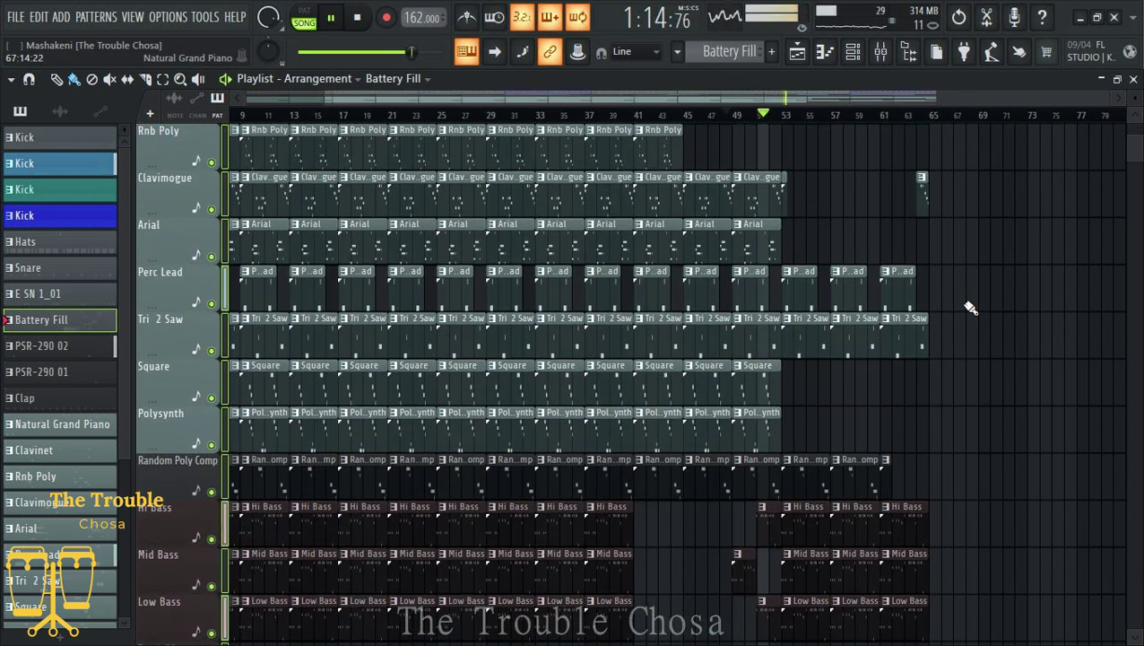
pyautogui.scroll(-3, 970, 308)
pyautogui.scroll(8, 970, 306)
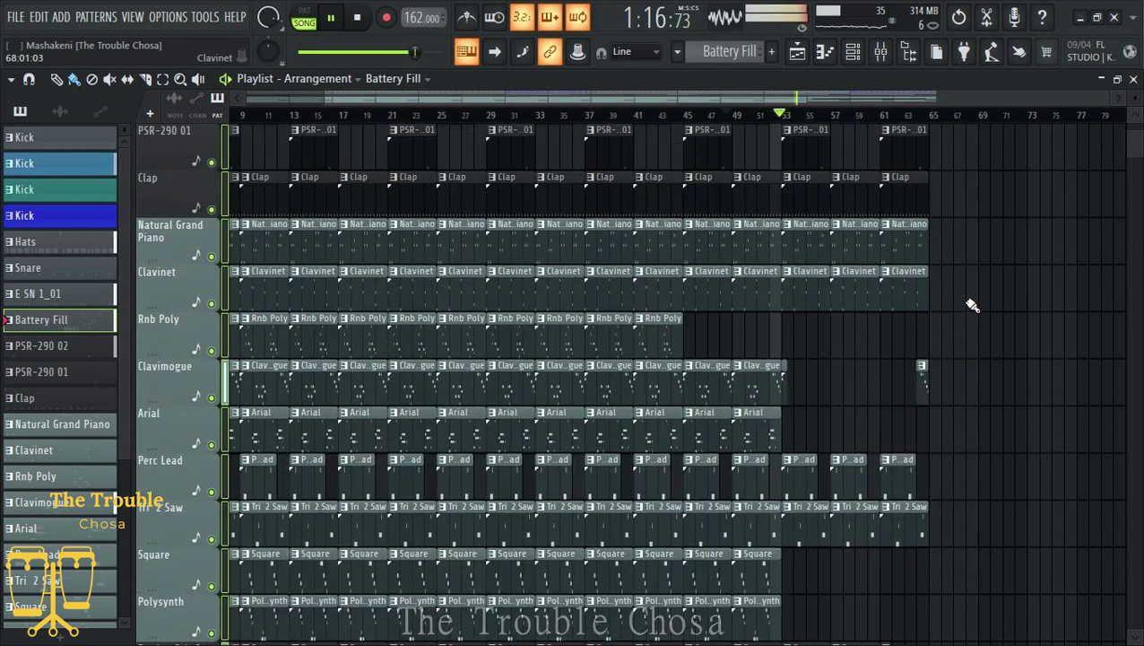
pyautogui.scroll(5, 849, 123)
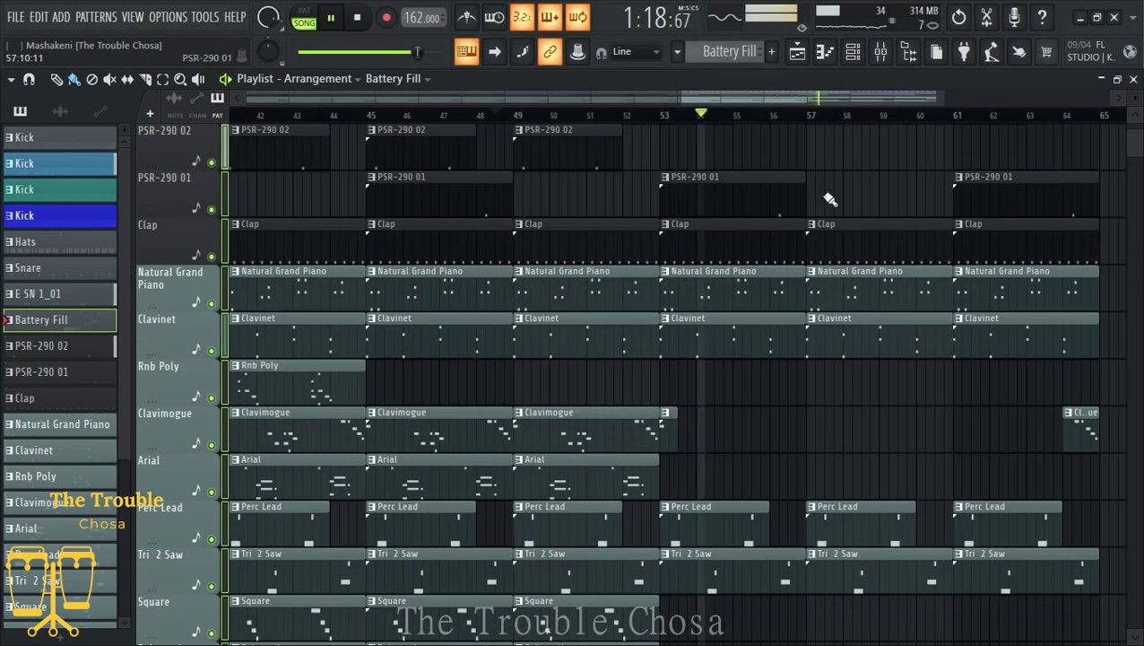
pyautogui.click(519, 271)
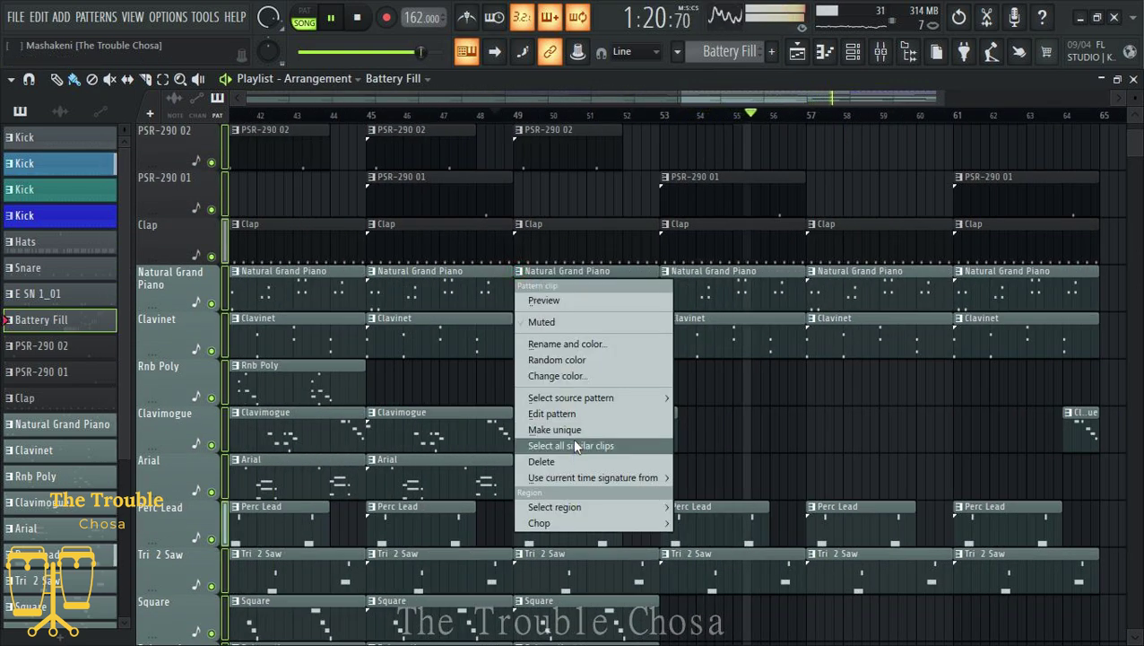
pyautogui.click(570, 430)
# Step: Rename the Natural Grand Piano #2 pattern to Natural Grand Piano and recolor it a muted olive green
pyautogui.click(520, 270)
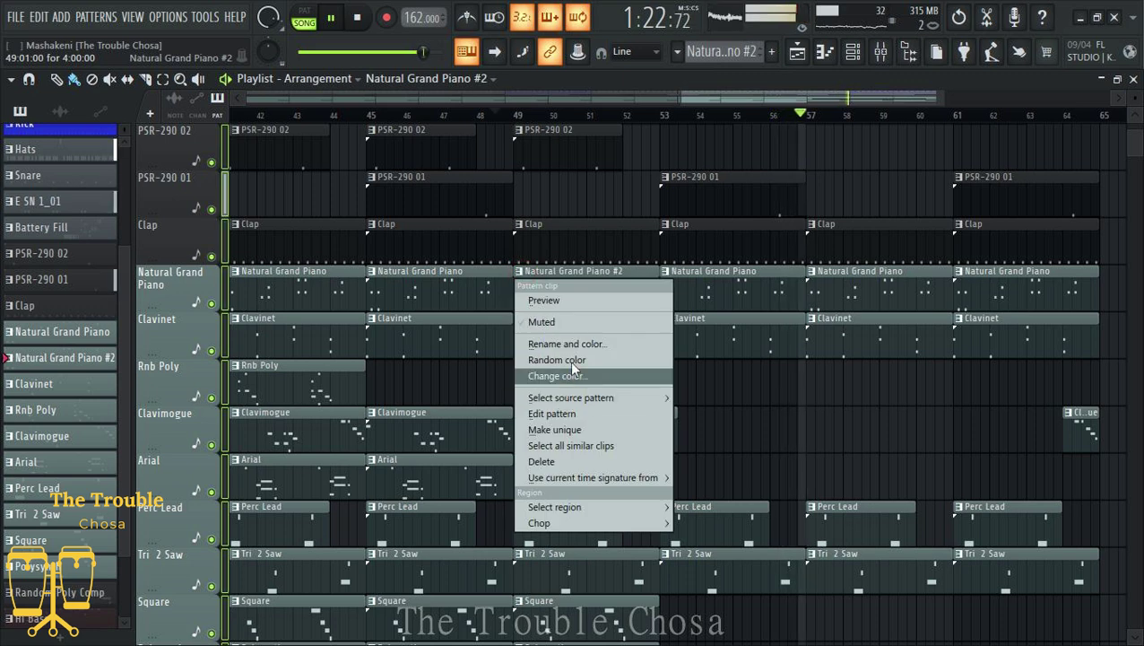
pyautogui.click(519, 342)
pyautogui.moveTo(542, 322); pyautogui.dragTo(565, 326)
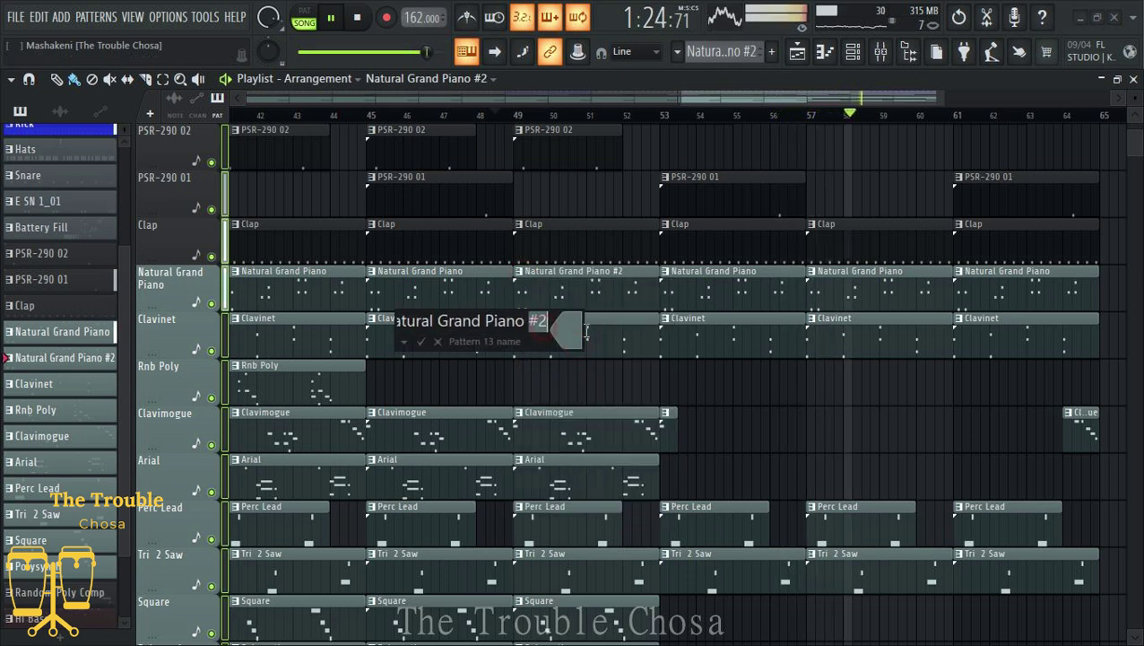
pyautogui.click(567, 336)
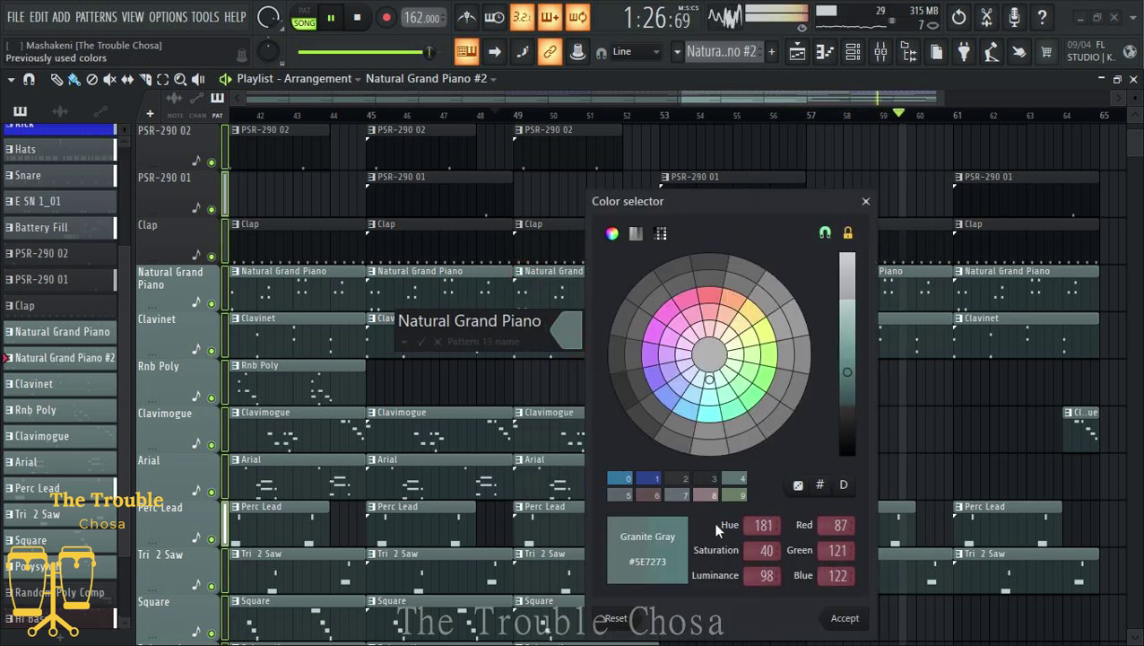
pyautogui.click(740, 496)
pyautogui.click(843, 619)
pyautogui.press('Return')
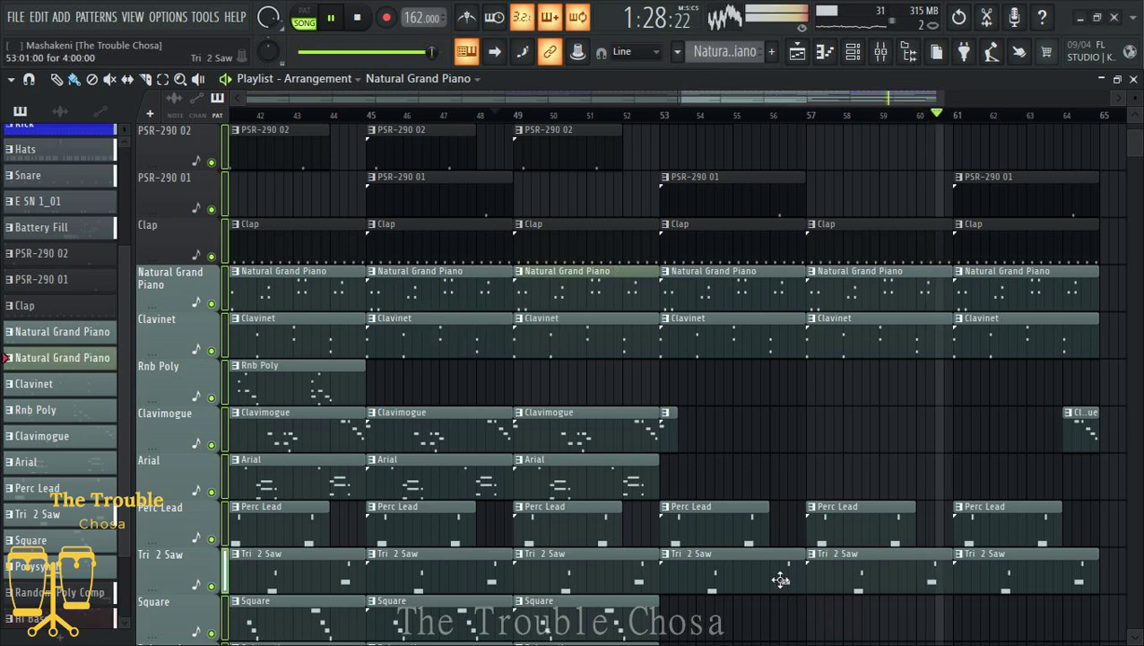
# Step: Add sustained chords to the bar 49 piano pattern: A#4, C#5, F#5 ending bar 3 and G#4, C#5, F5 ending bar 4
pyautogui.doubleClick(587, 288)
pyautogui.scroll(-2, 456, 124)
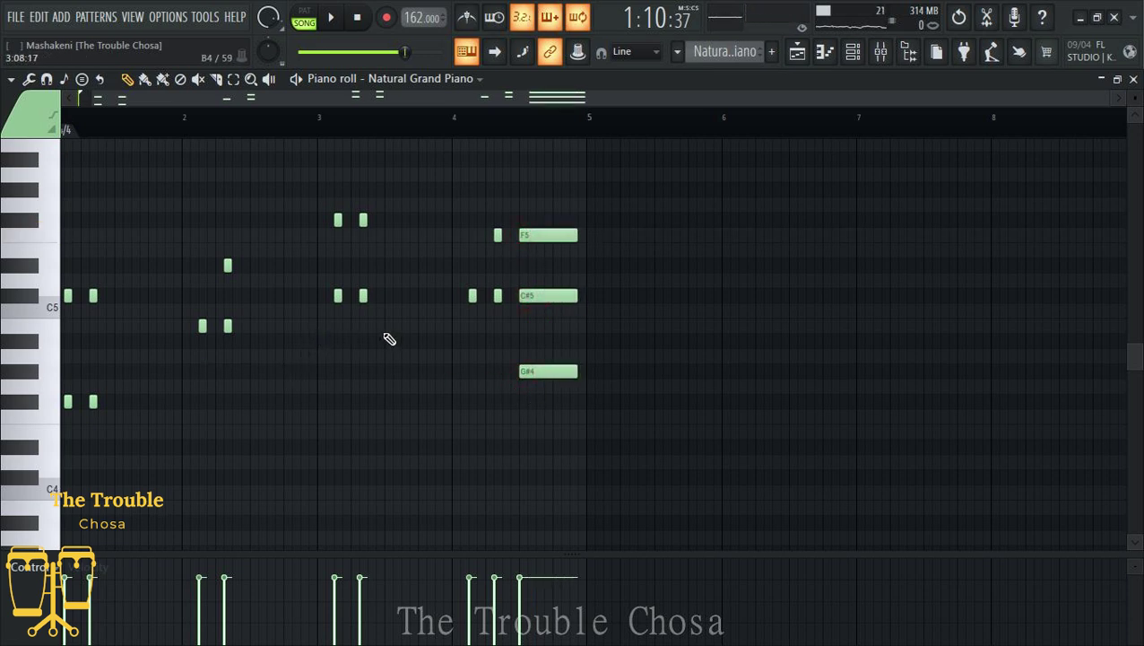
pyautogui.moveTo(386, 229)
pyautogui.mouseDown()
pyautogui.moveTo(383, 207)
pyautogui.moveTo(386, 220)
pyautogui.mouseUp()
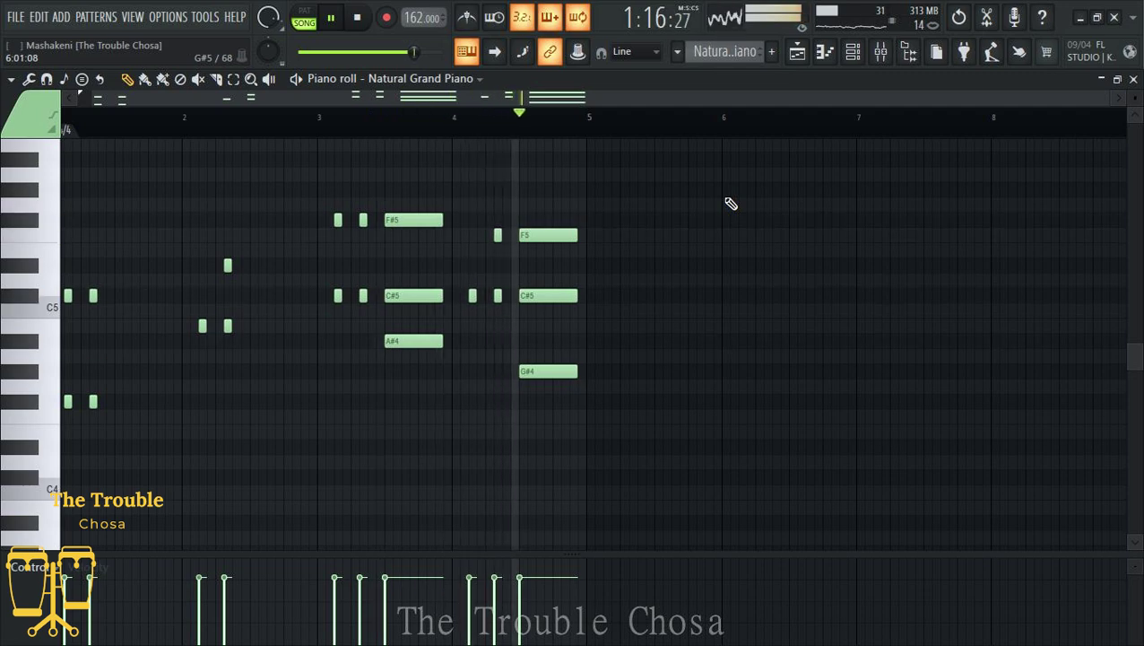
pyautogui.click(1134, 79)
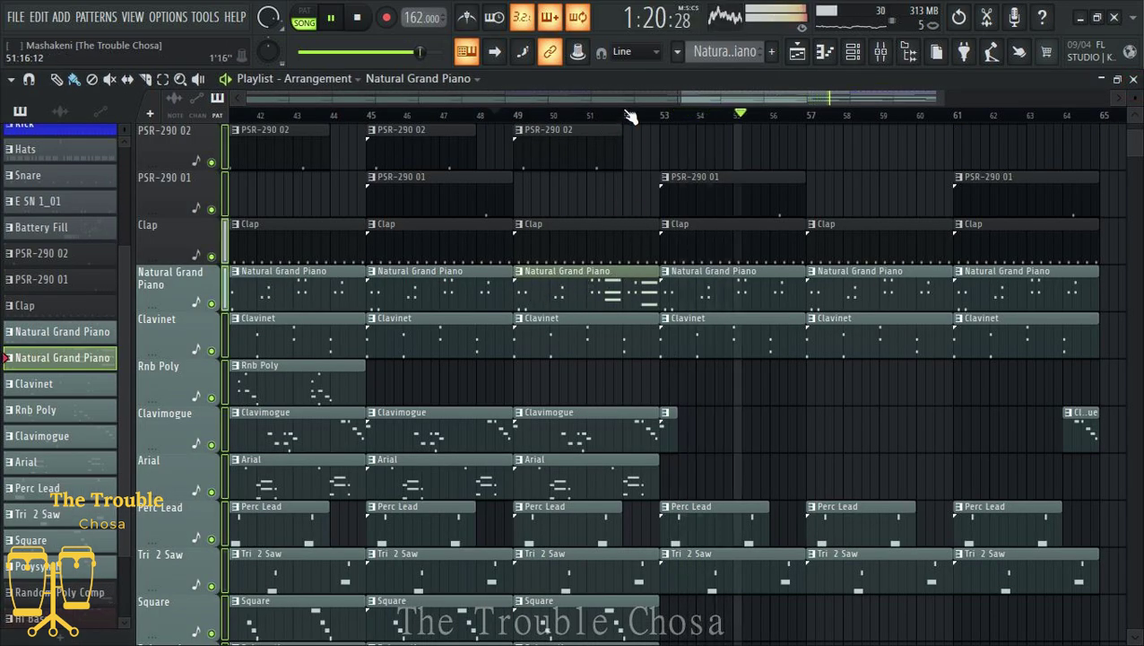
# Step: Review the full arrangement's tracks during playback and save the project
pyautogui.scroll(-4, 633, 115)
pyautogui.scroll(-3, 1086, 336)
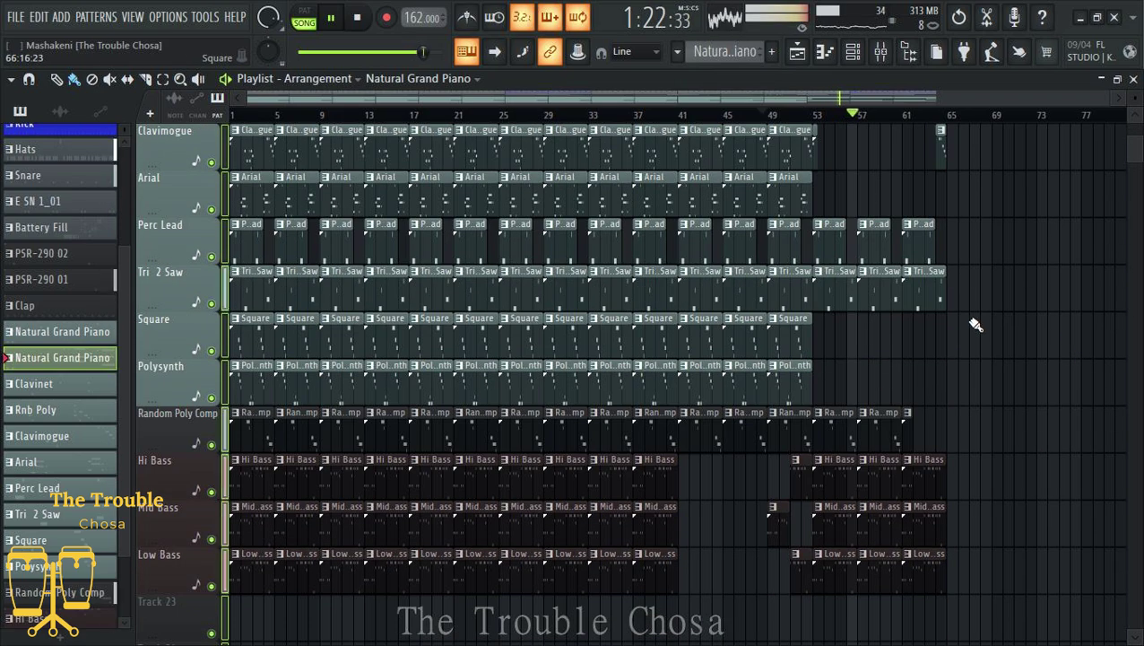
pyautogui.scroll(6, 1013, 298)
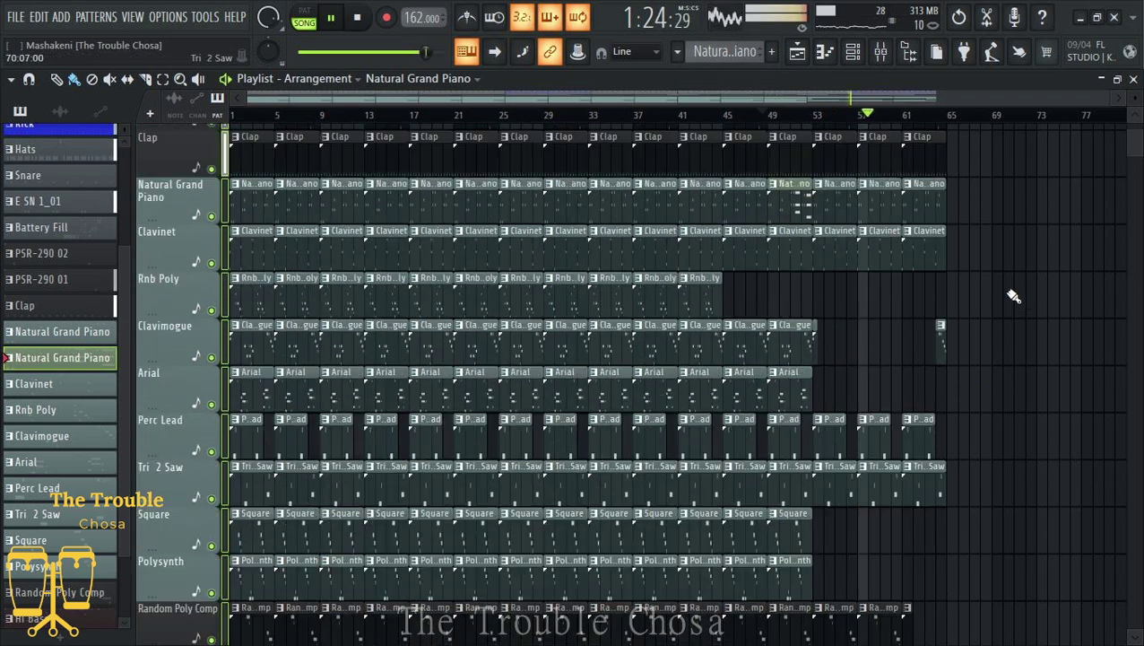
pyautogui.scroll(-5, 1016, 295)
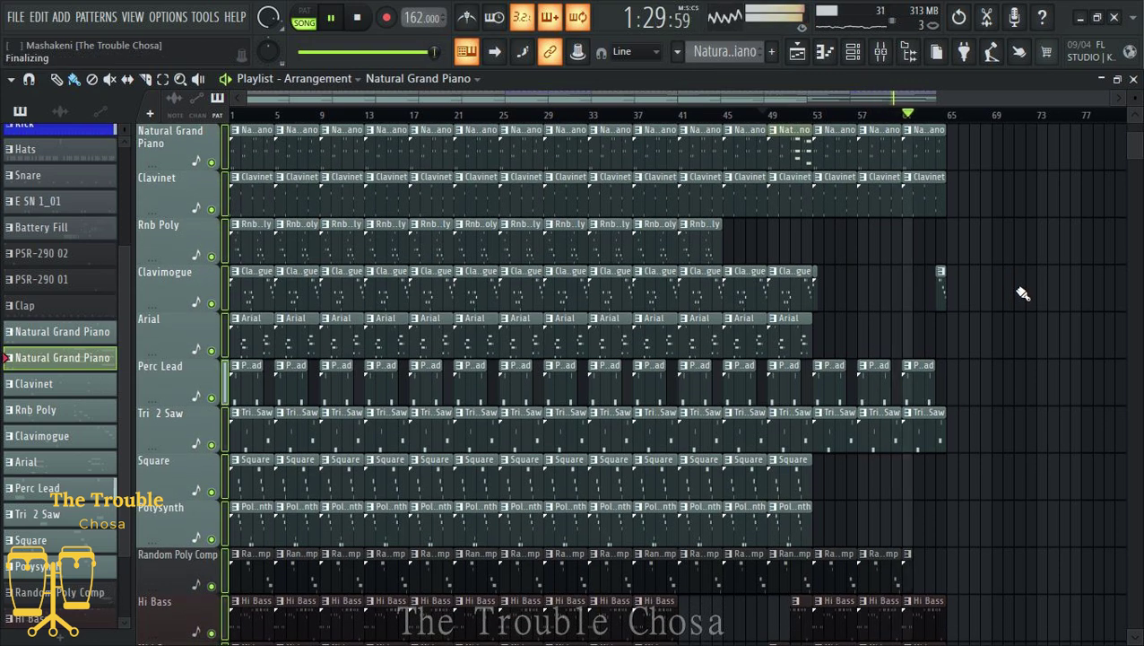
# Step: Place a Battery Fill clip just after the start of bar 1, ending at bar 3, and save the project
pyautogui.scroll(5, 1023, 293)
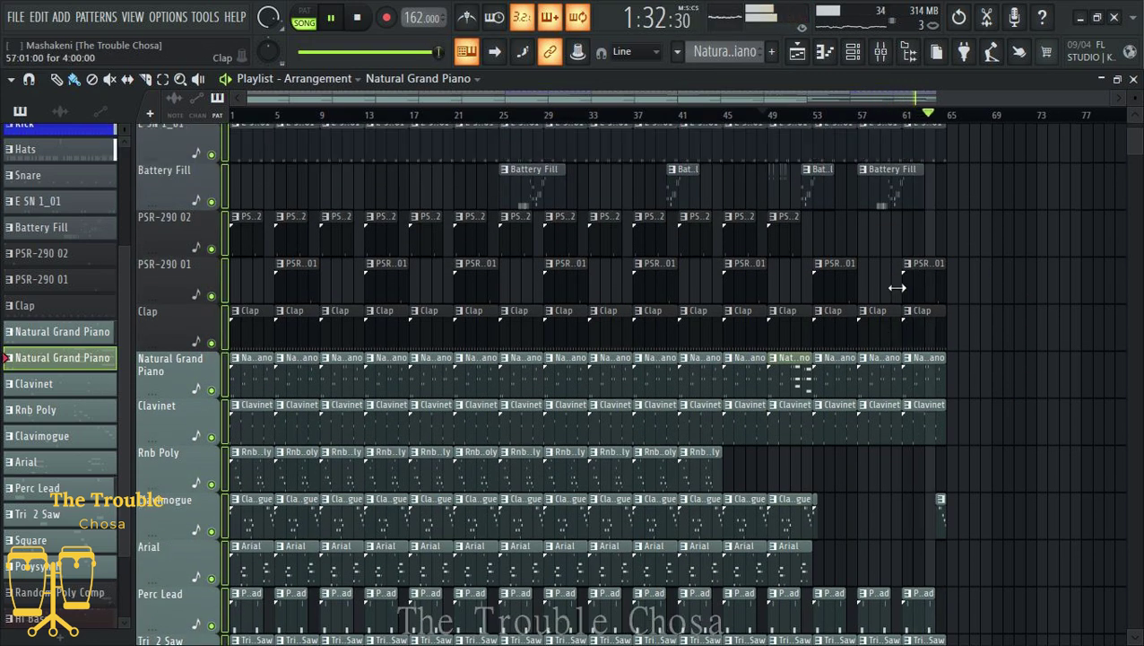
pyautogui.scroll(1, 896, 287)
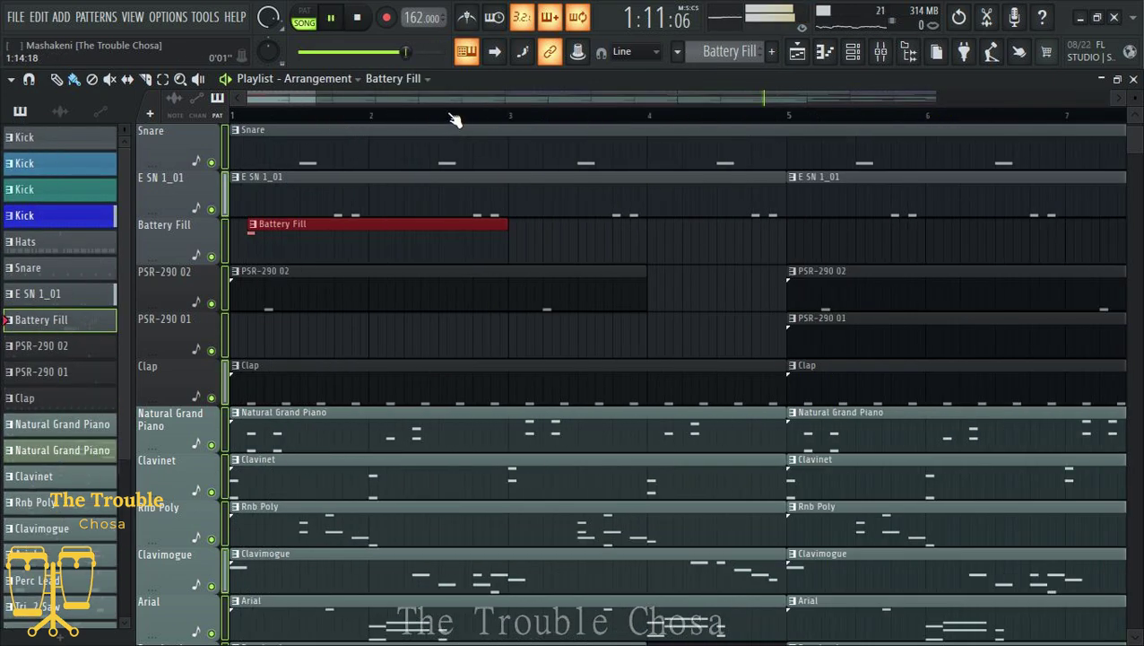
pyautogui.scroll(-6, 457, 116)
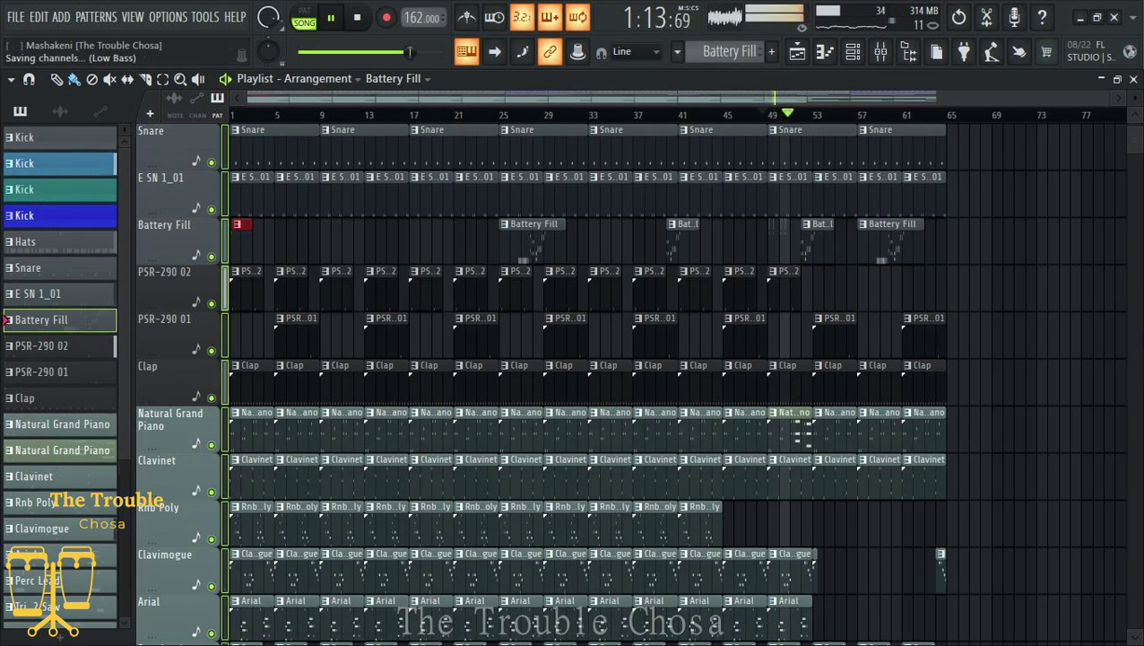
pyautogui.scroll(-7, 1088, 344)
pyautogui.scroll(3, 1086, 348)
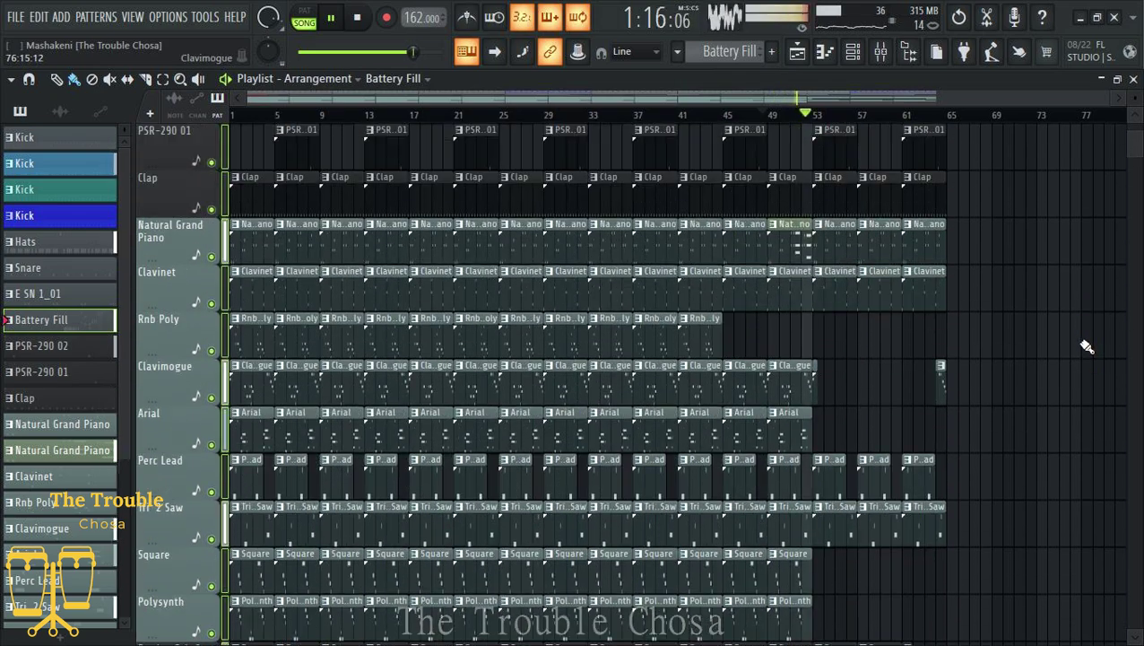
pyautogui.scroll(4, 1087, 346)
pyautogui.scroll(-5, 1086, 333)
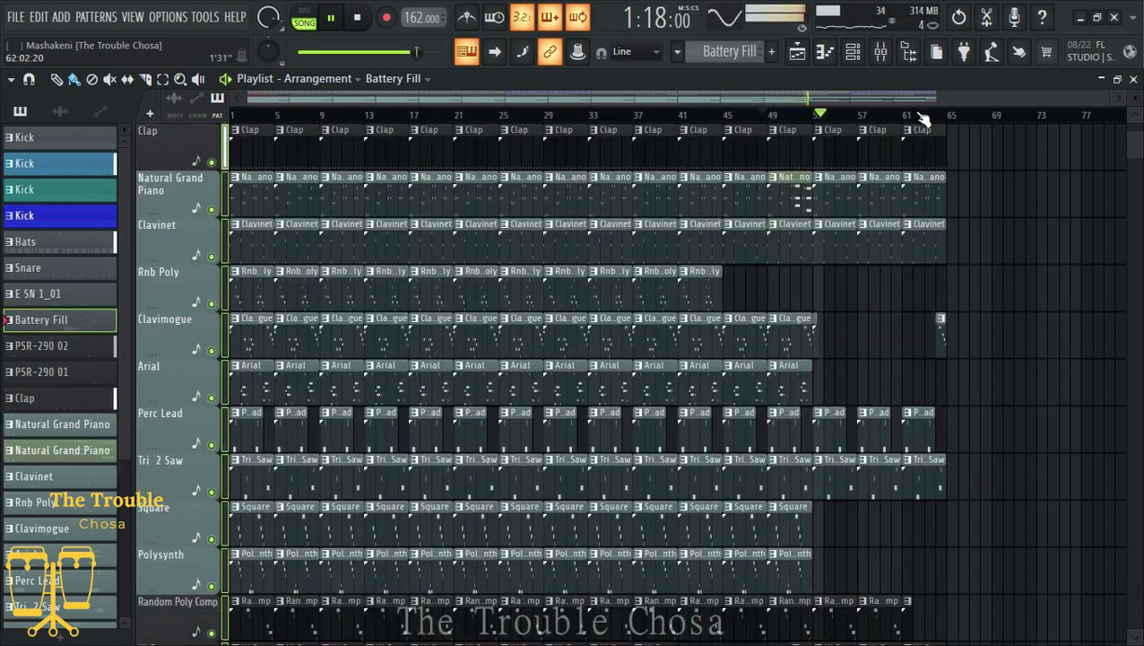
# Step: Examine every playlist track from the drums down to the basses while the song plays to its end
pyautogui.scroll(-10, 1011, 263)
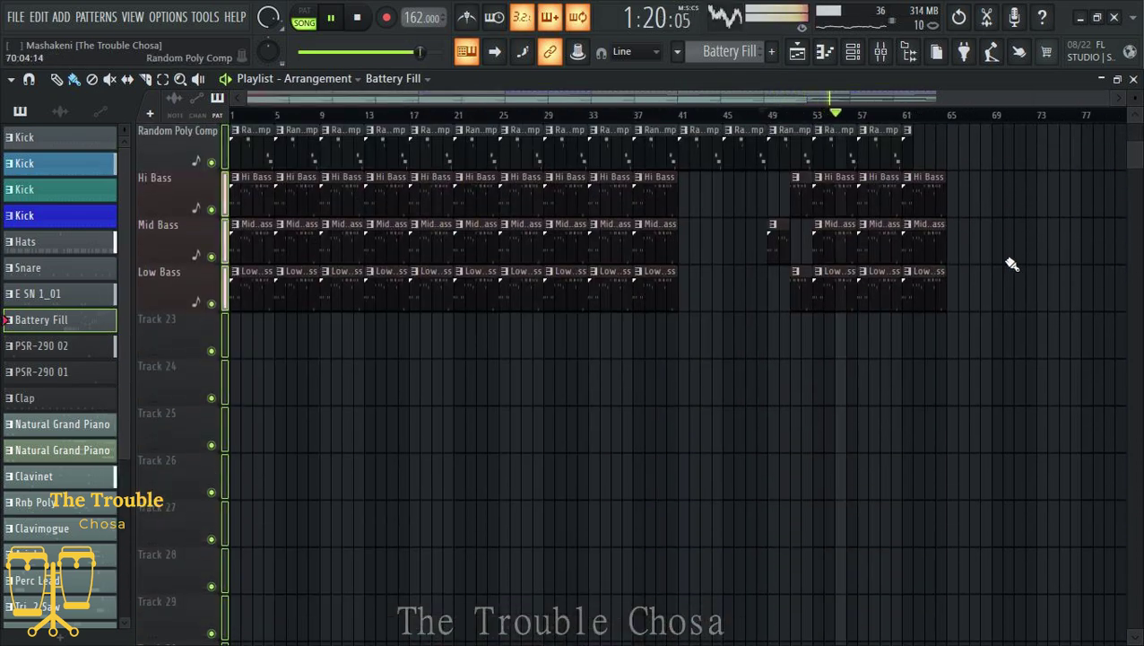
pyautogui.scroll(14, 1011, 263)
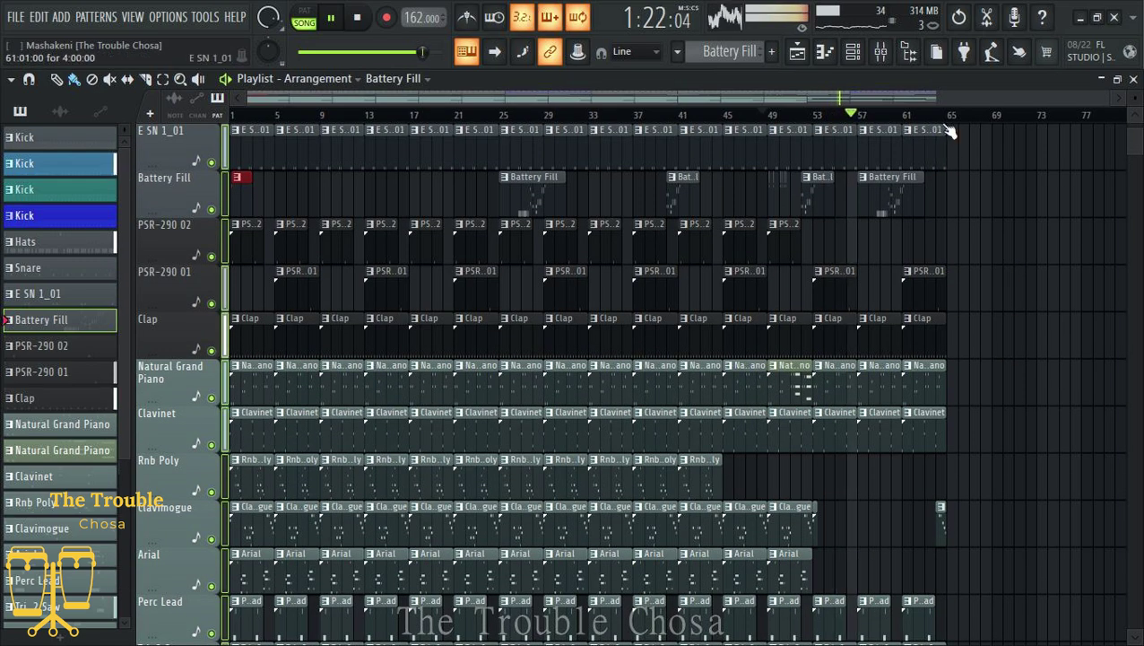
pyautogui.scroll(-5, 1005, 184)
pyautogui.scroll(6, 1007, 184)
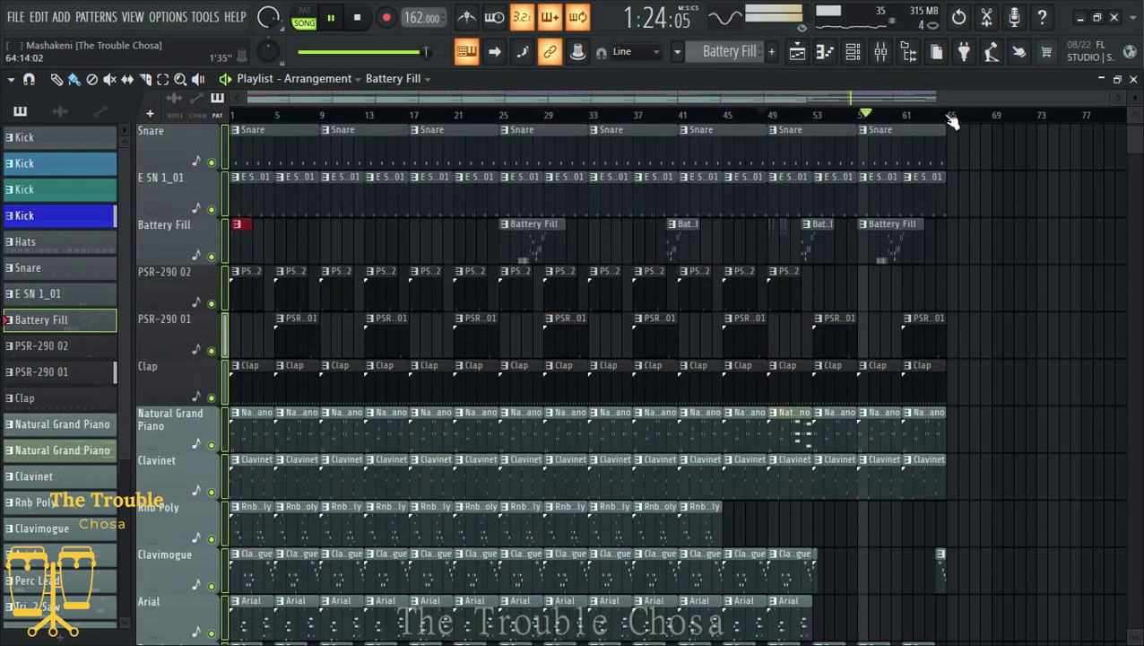
pyautogui.scroll(-10, 1009, 229)
pyautogui.scroll(3, 1010, 223)
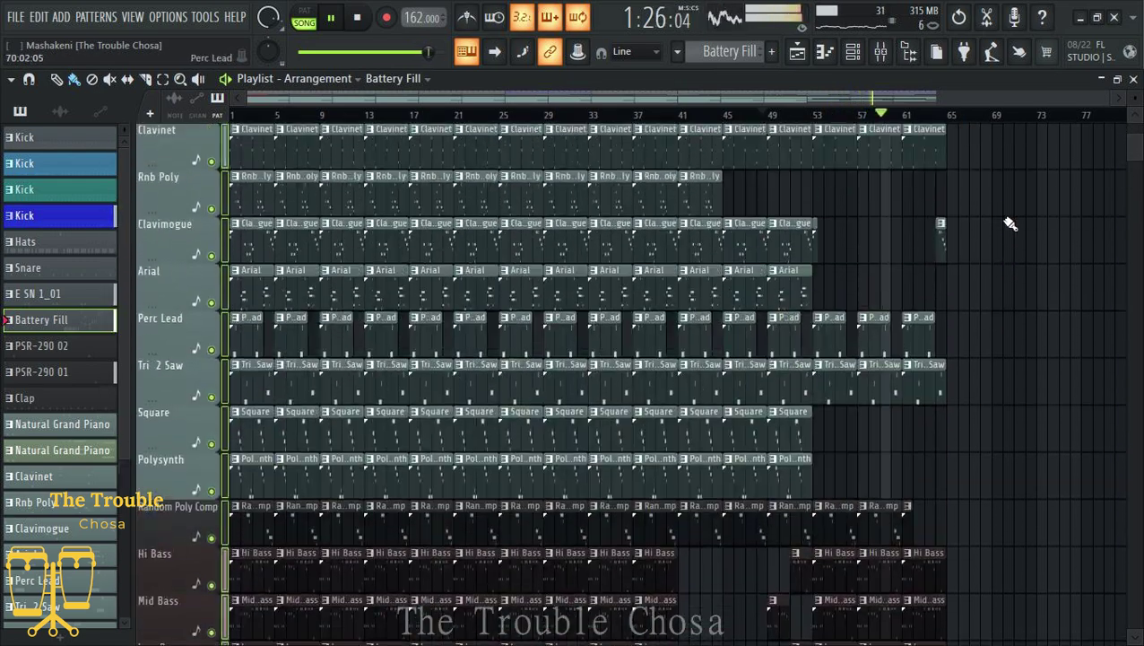
pyautogui.scroll(8, 1009, 223)
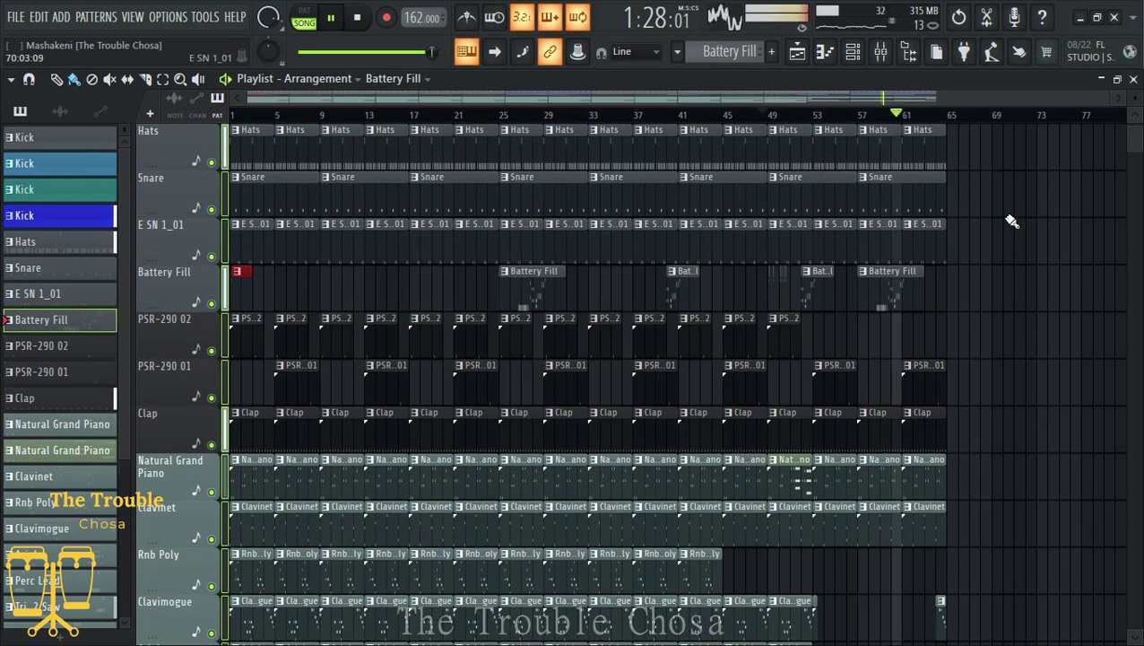
pyautogui.scroll(-10, 1011, 221)
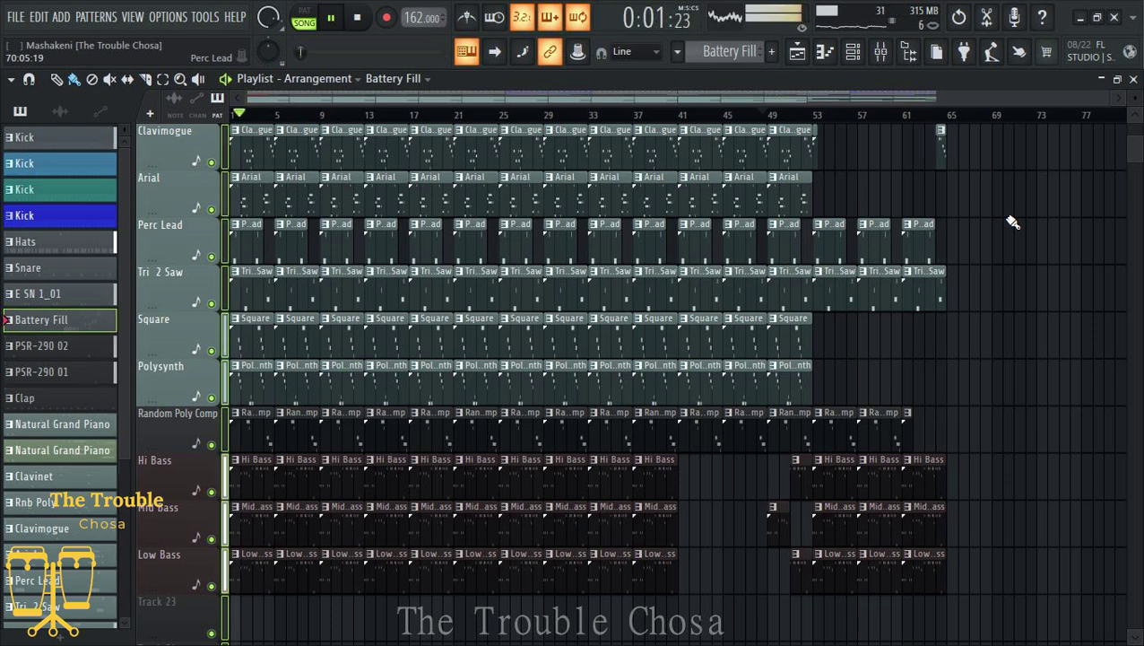
# Step: Duplicate the arrangement after bar 64 so the song extends through bar 104, and save the project
pyautogui.hotkey('ctrl', 'a')
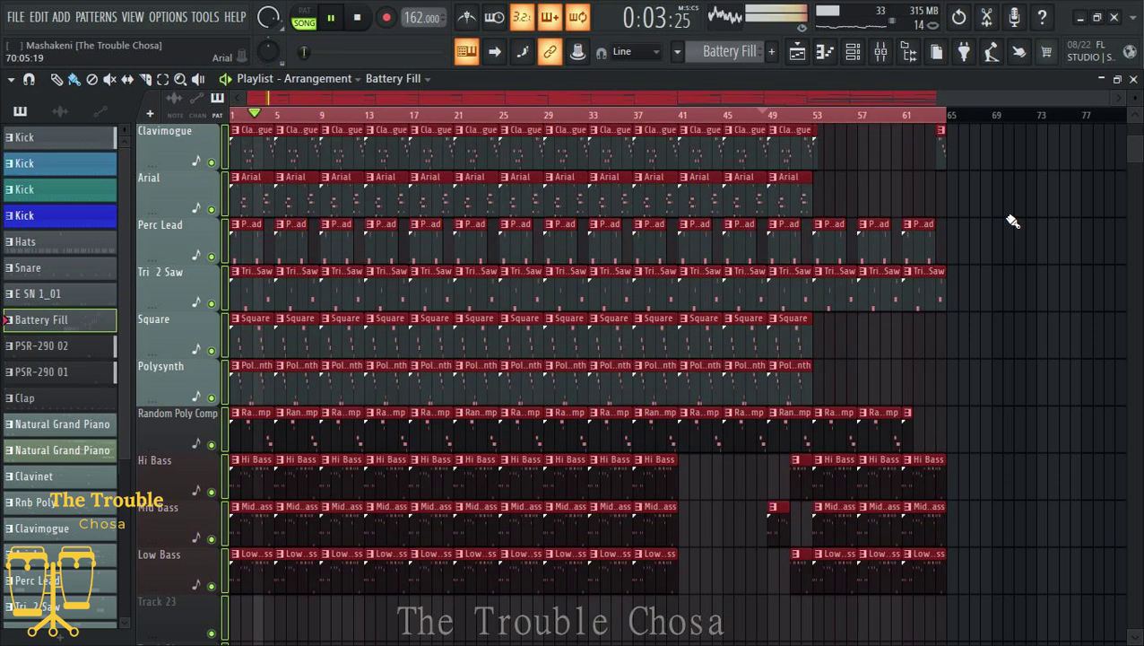
pyautogui.hotkey('ctrl', 'b')
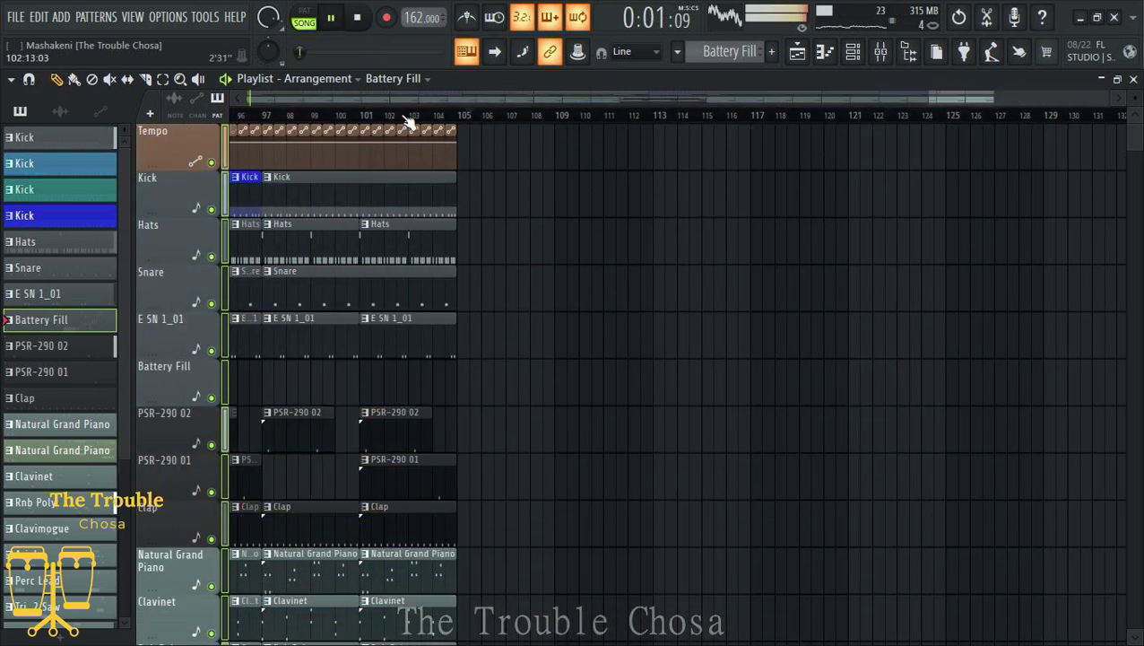
pyautogui.click(407, 117)
pyautogui.scroll(3, 411, 119)
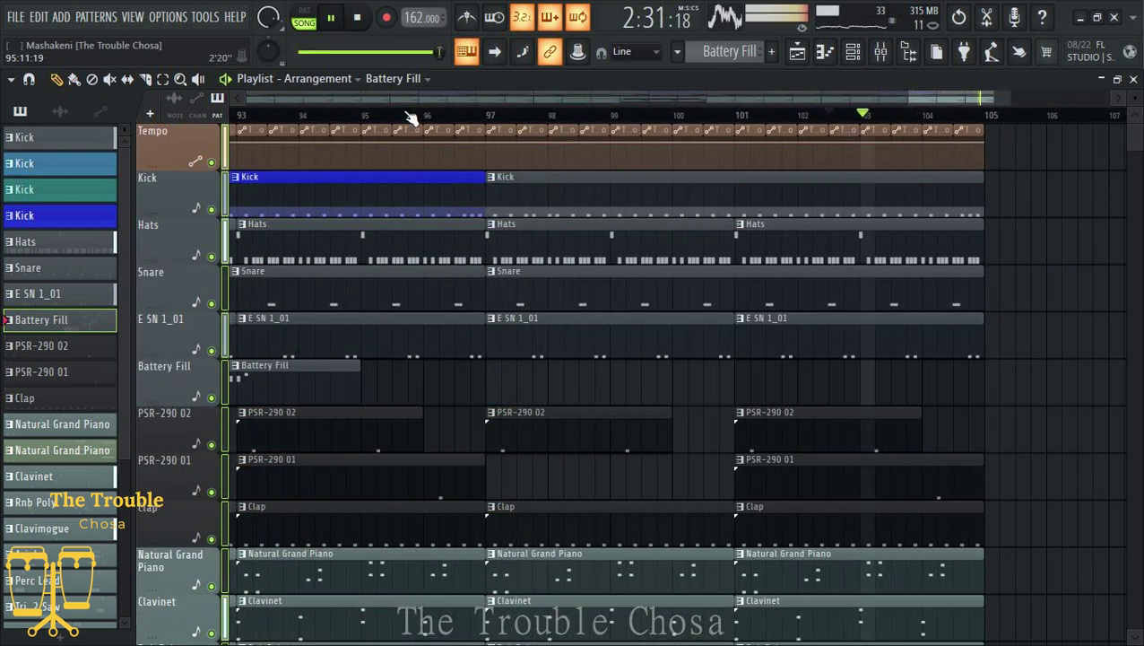
pyautogui.scroll(-5, 445, 122)
pyautogui.scroll(-3, 449, 125)
pyautogui.scroll(-10, 959, 461)
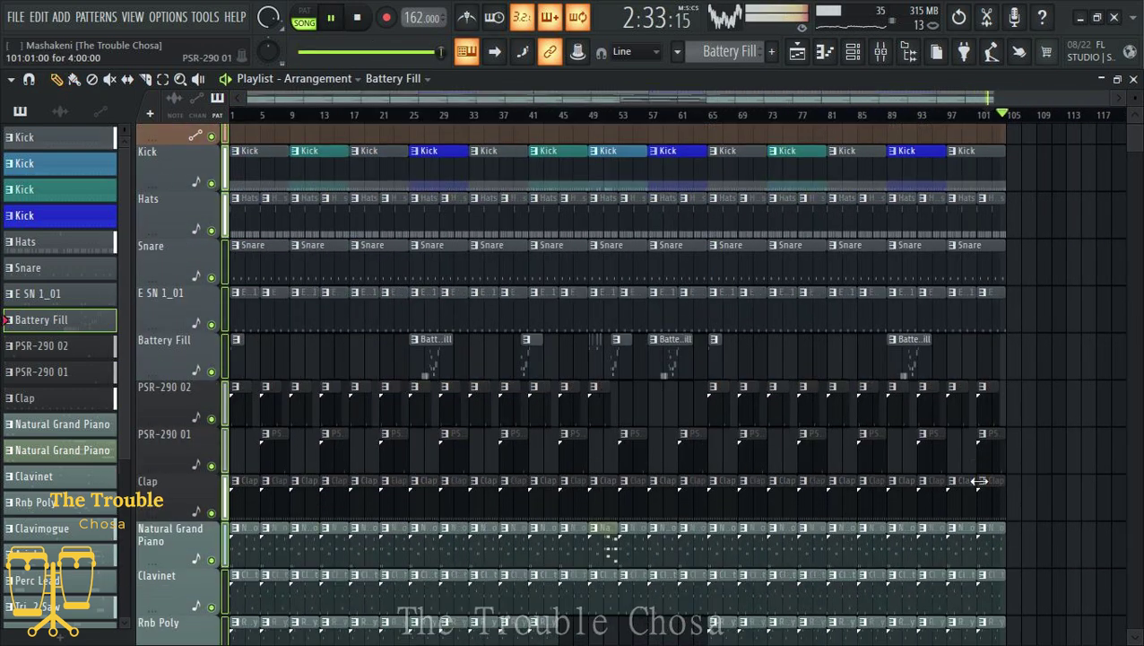
pyautogui.scroll(-4, 978, 464)
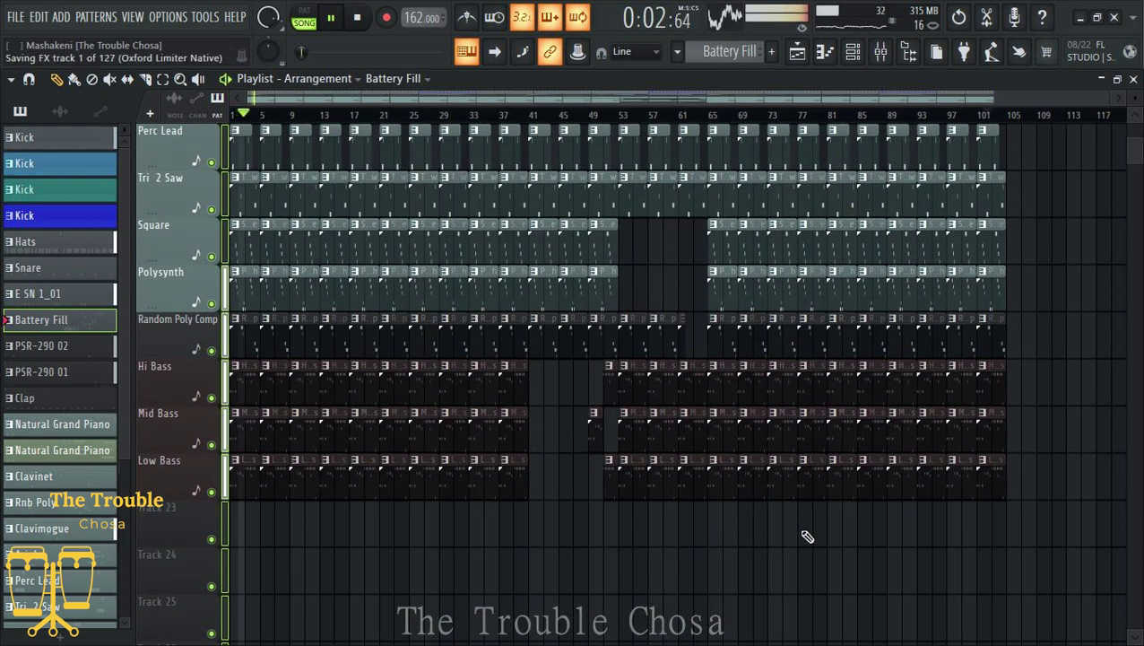
# Step: Try to create an automation clip for the Master track's volume without a playlist selection
pyautogui.click(880, 52)
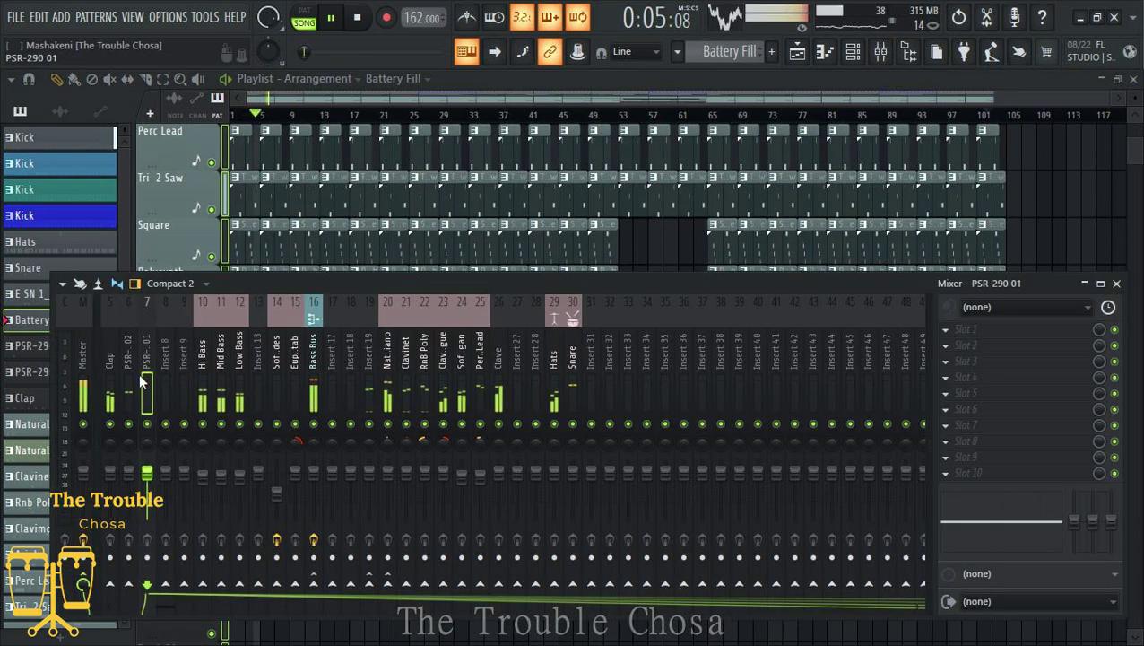
pyautogui.click(83, 356)
pyautogui.rightClick(85, 472)
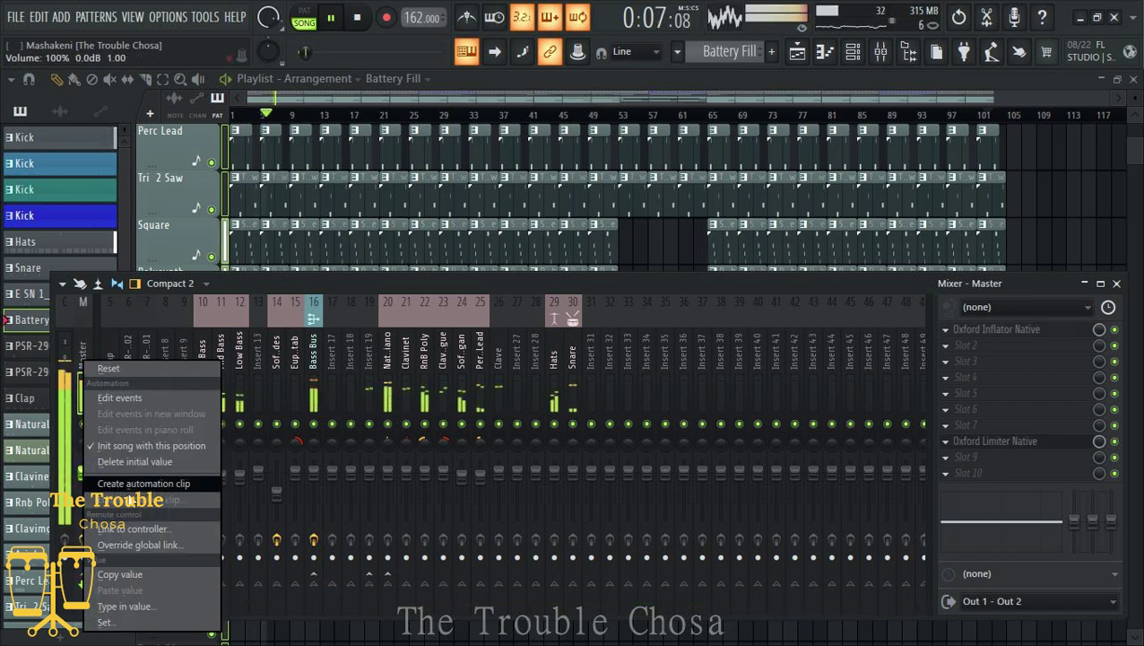
pyautogui.click(143, 484)
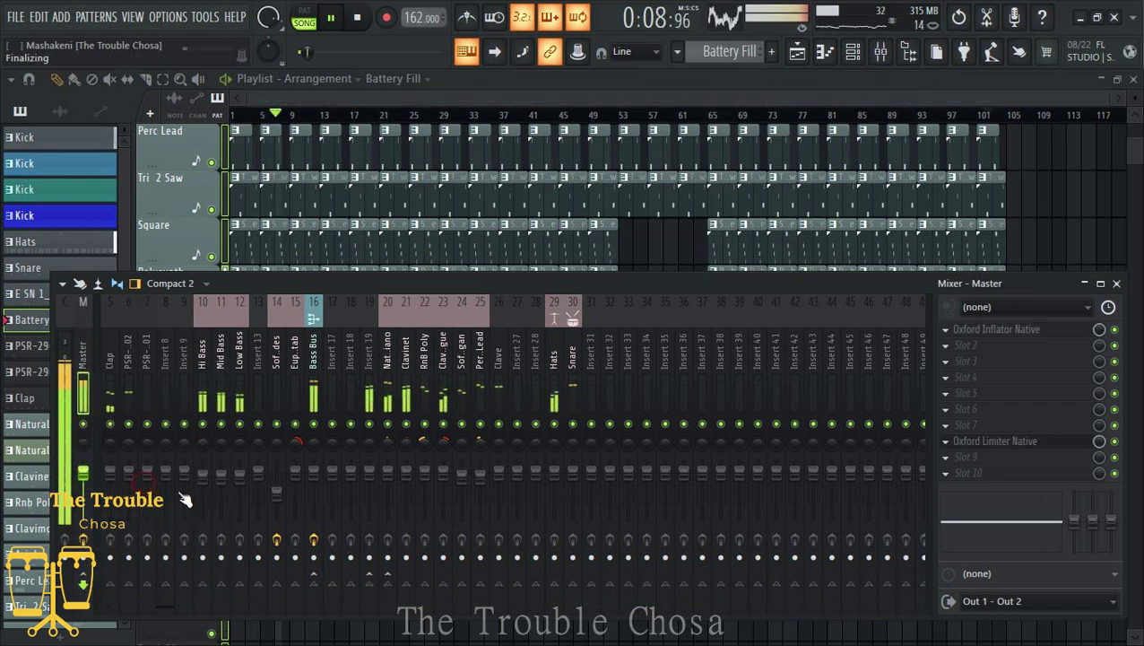
pyautogui.click(1035, 83)
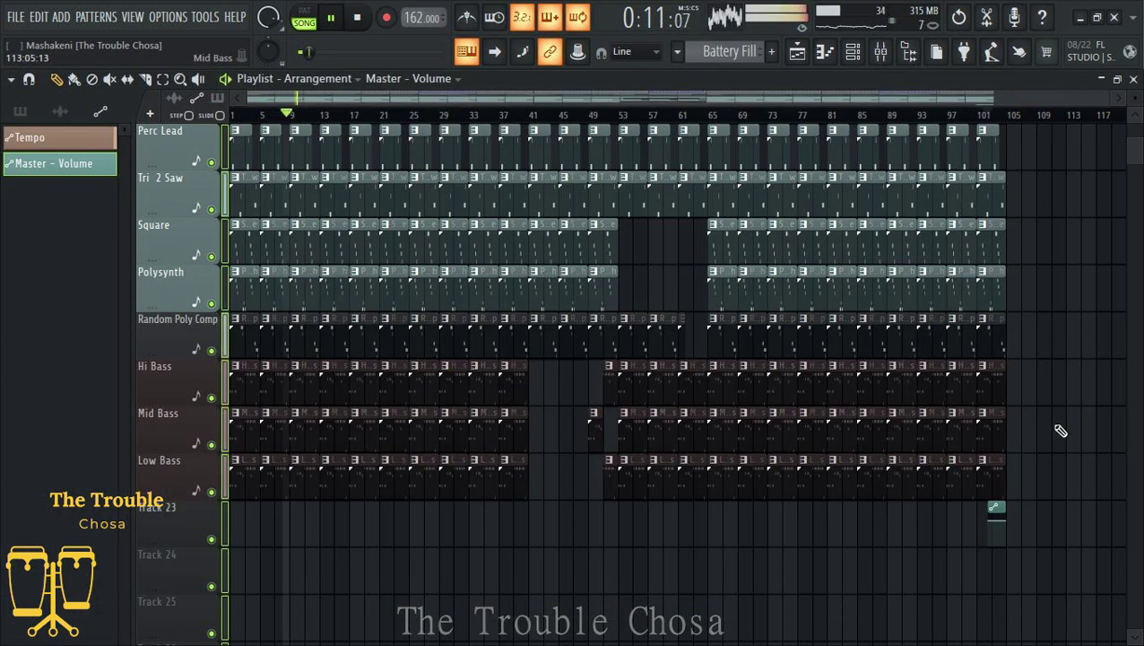
# Step: Delete the Master - Volume automation channel and confirm the deletion
pyautogui.click(855, 52)
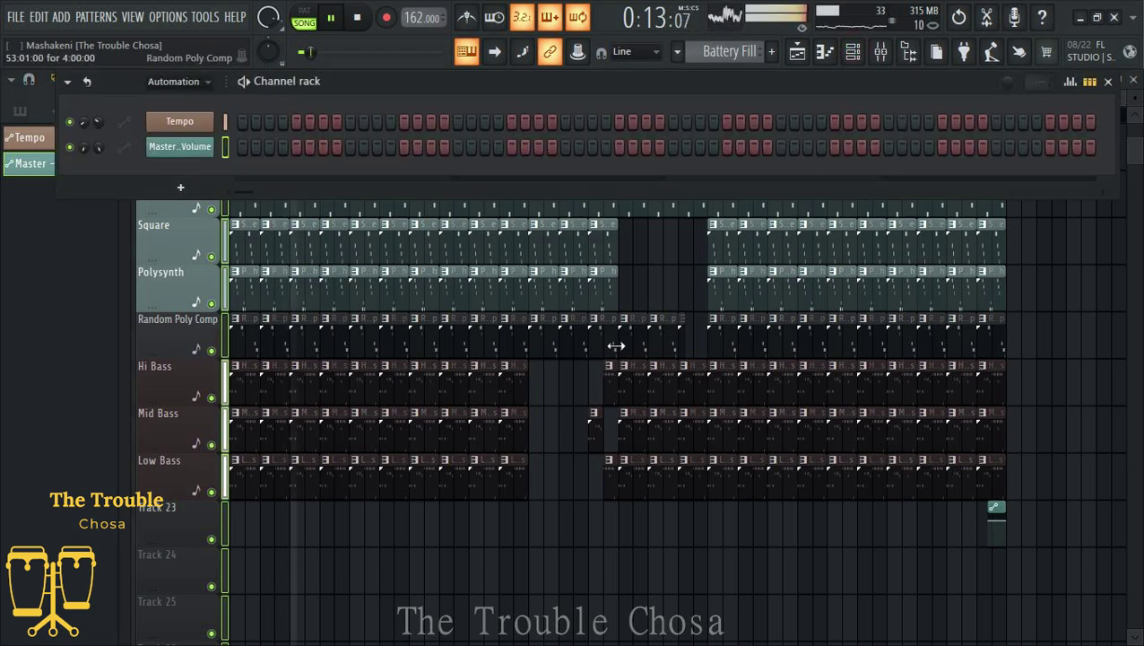
pyautogui.rightClick(183, 148)
pyautogui.click(235, 357)
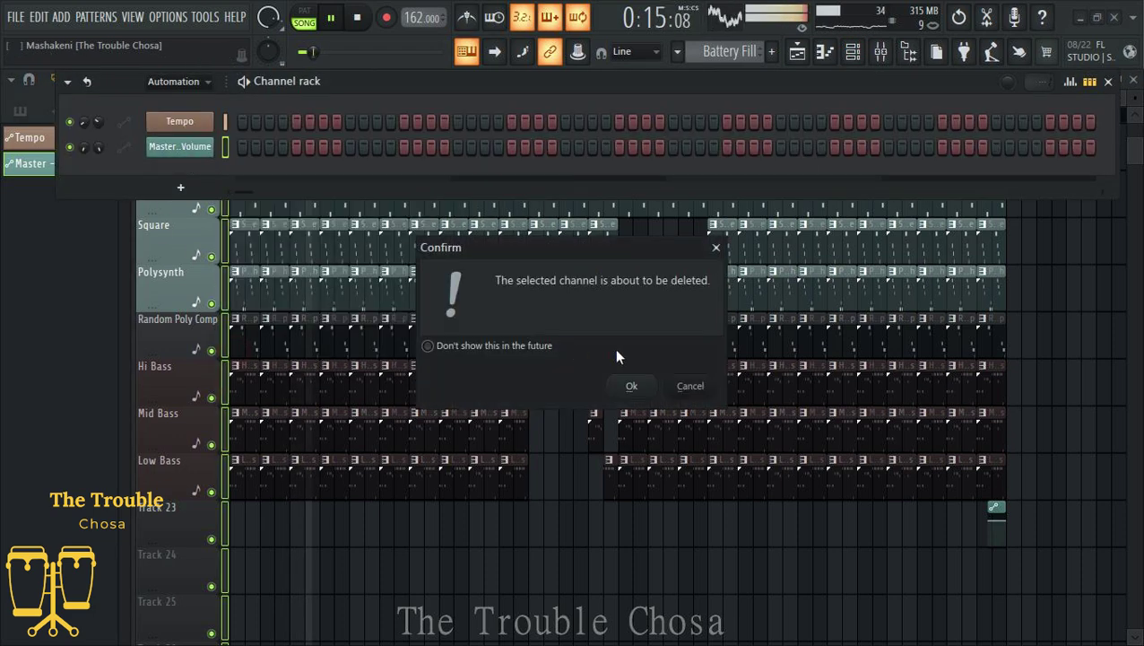
pyautogui.click(629, 391)
# Step: Select all playlist clips and create a Master volume automation clip spanning the whole song
pyautogui.click(883, 54)
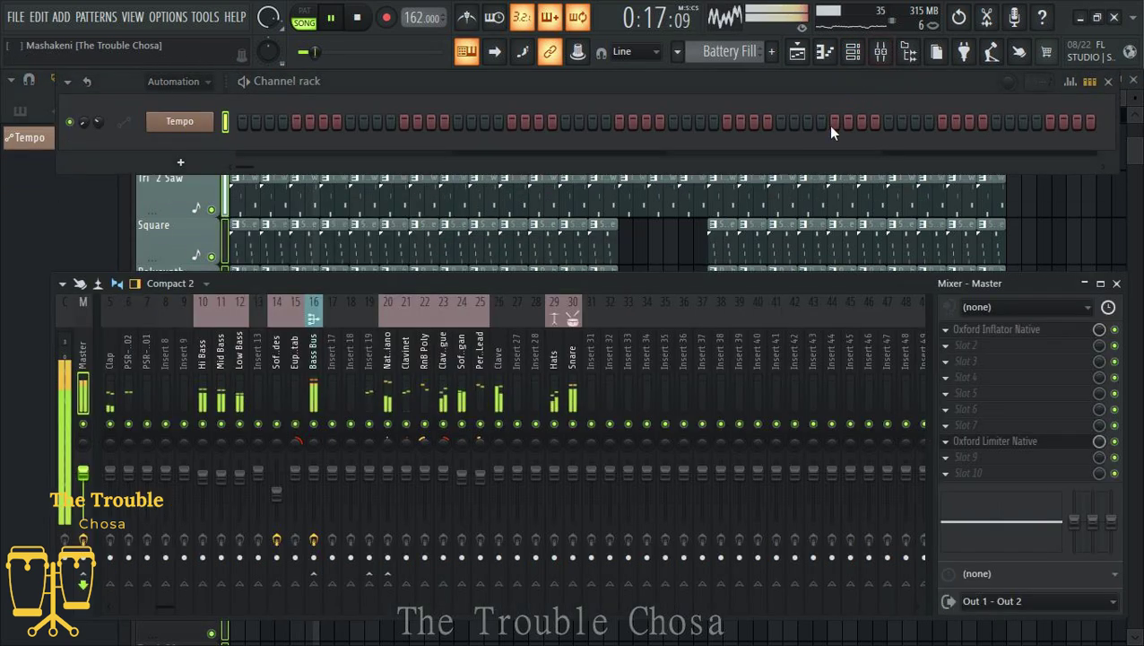
pyautogui.click(798, 51)
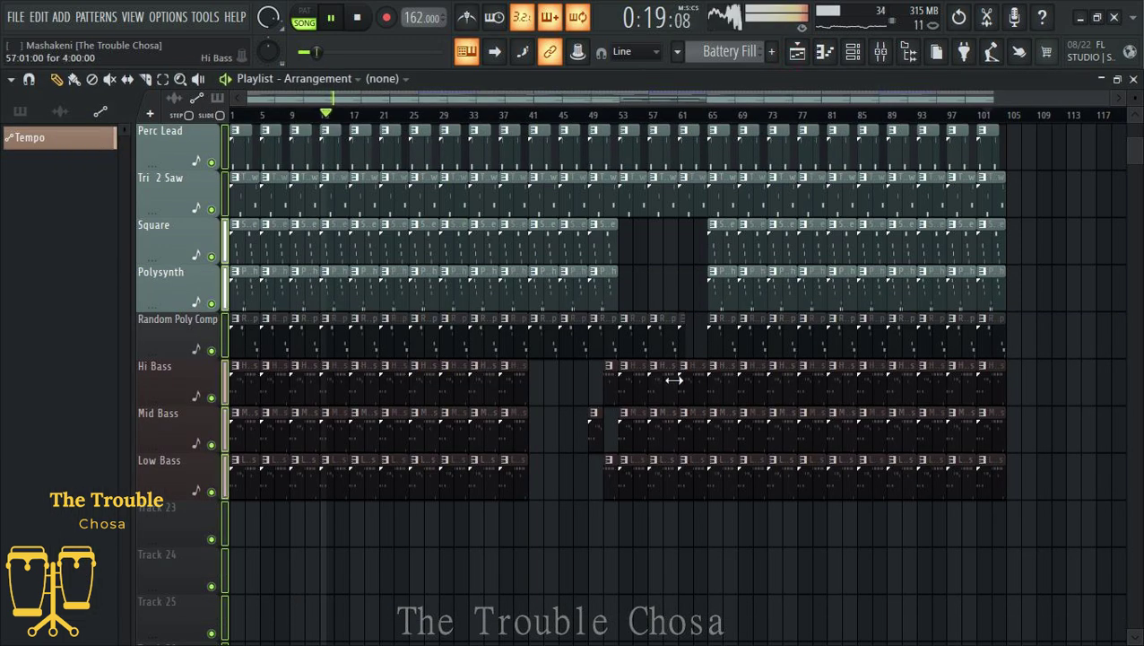
pyautogui.hotkey('ctrl', 'a')
pyautogui.click(882, 52)
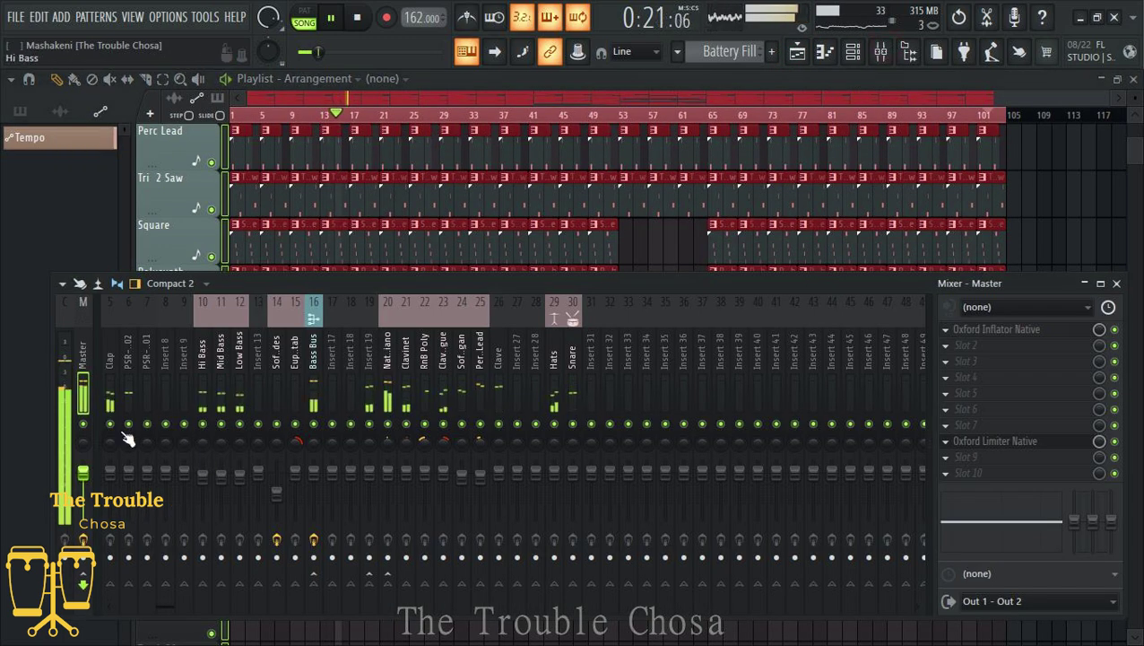
pyautogui.rightClick(82, 472)
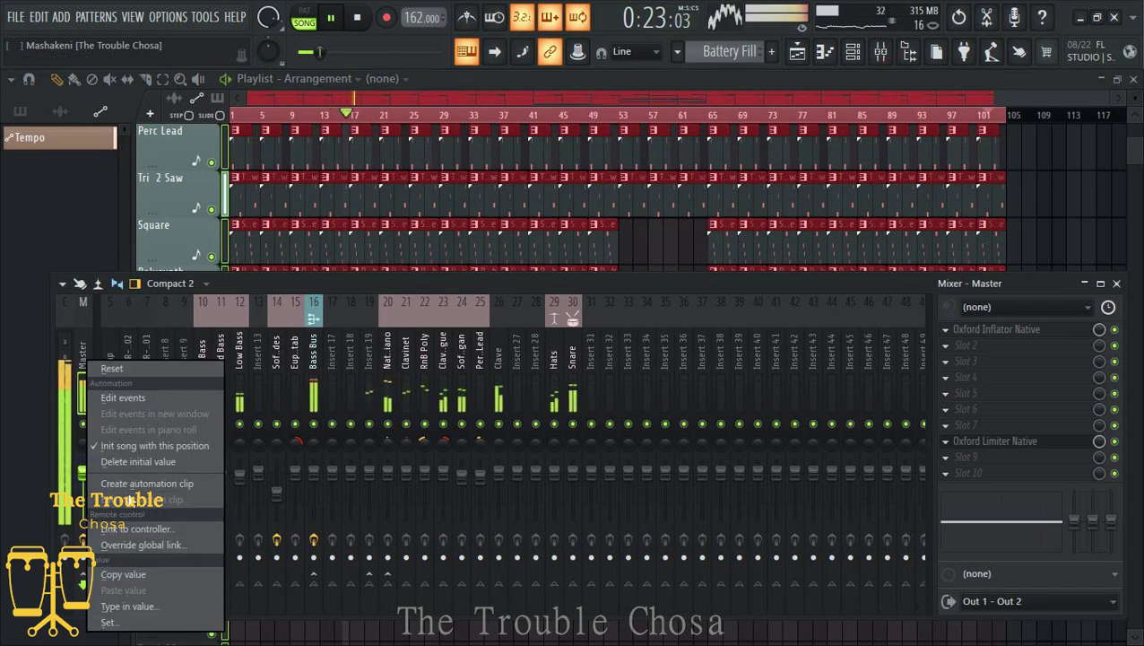
pyautogui.click(147, 484)
pyautogui.press('F9')
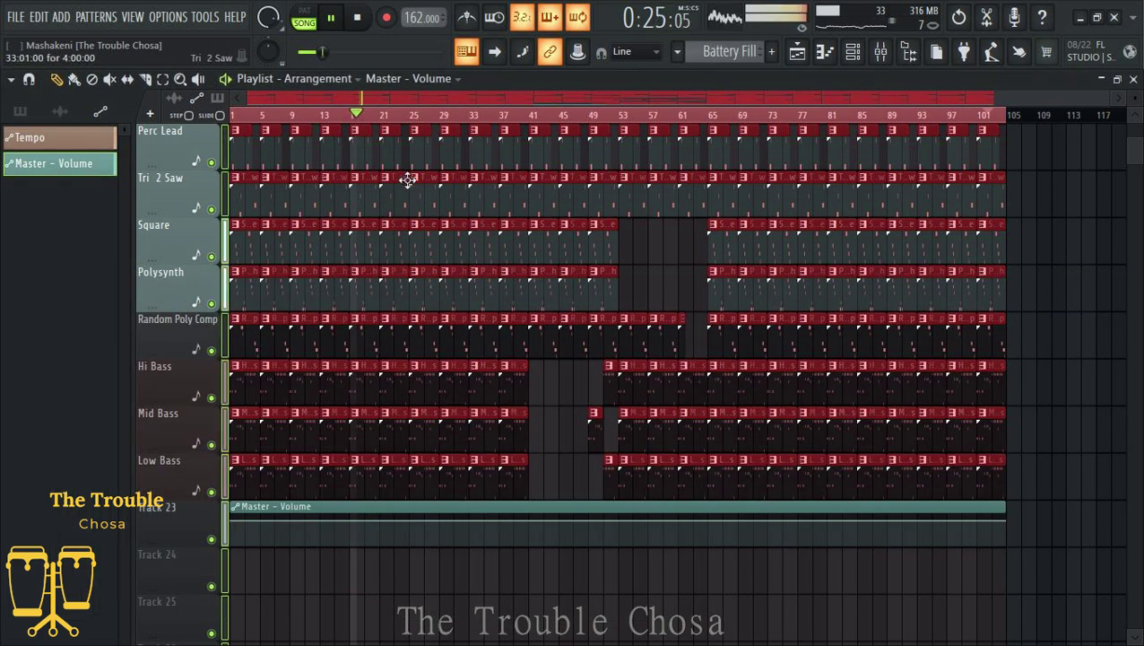
# Step: Restart playback from the beginning, auto-name track 23 after its Master - Volume clip, and save the project
pyautogui.click(254, 114)
pyautogui.click(344, 475)
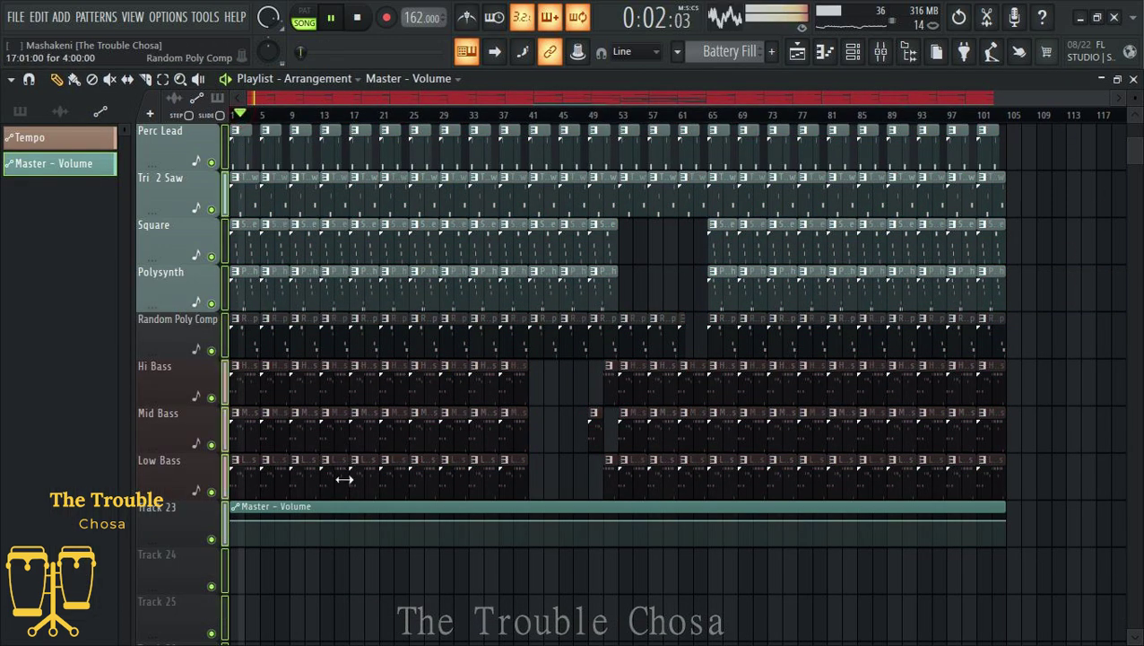
pyautogui.rightClick(218, 536)
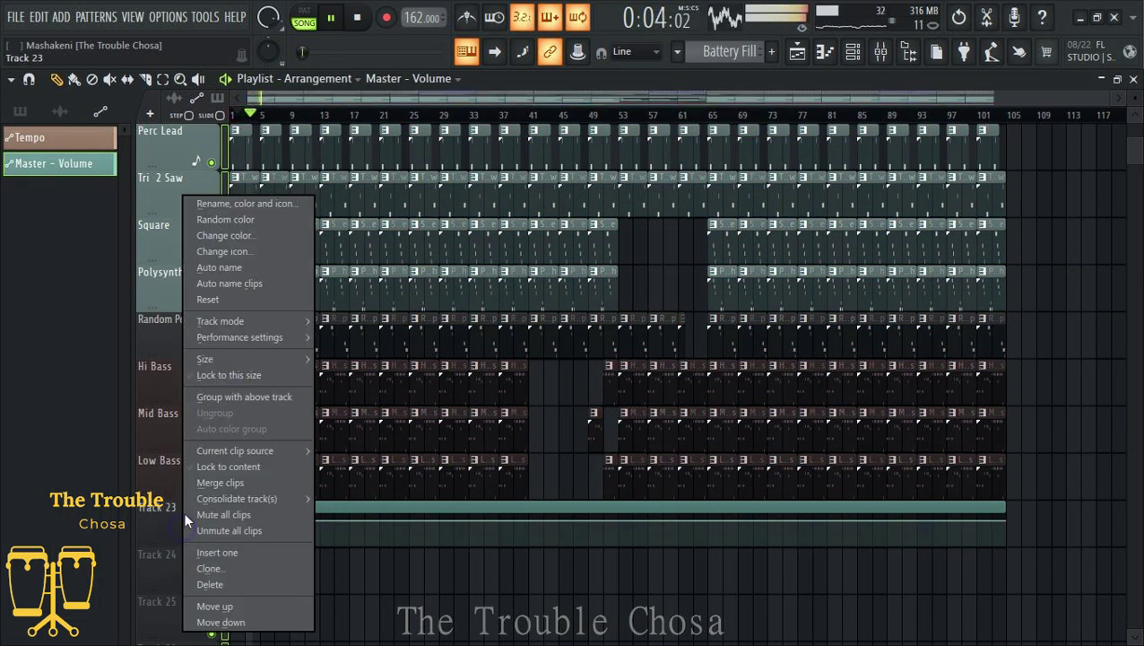
pyautogui.click(238, 281)
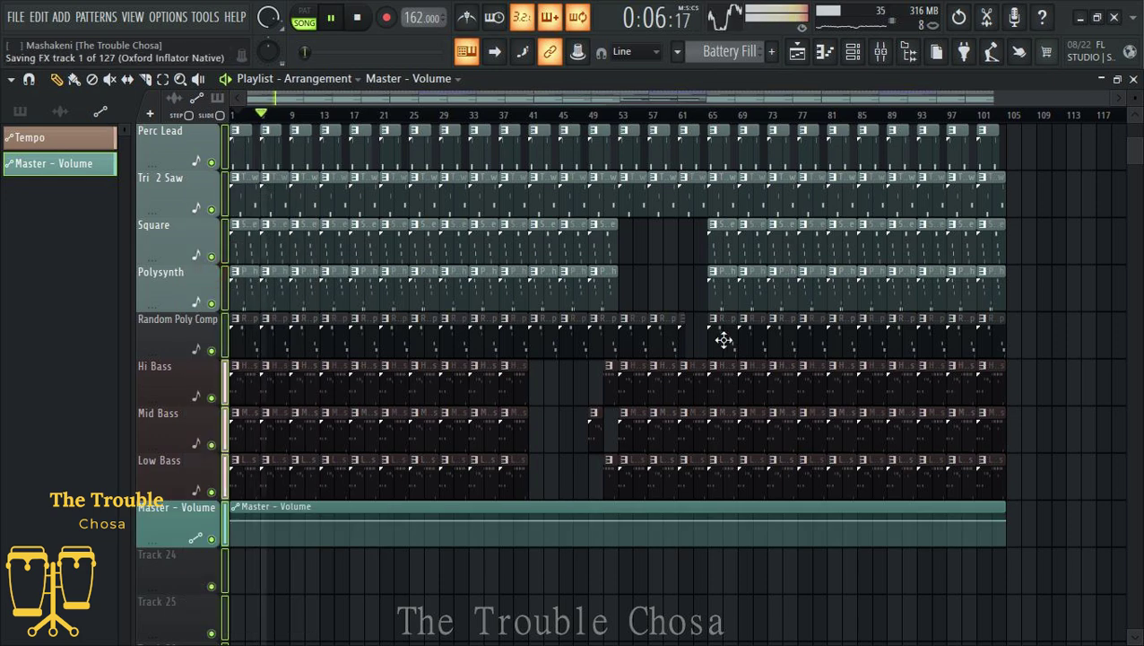
pyautogui.hotkey('alt', 'Tab')
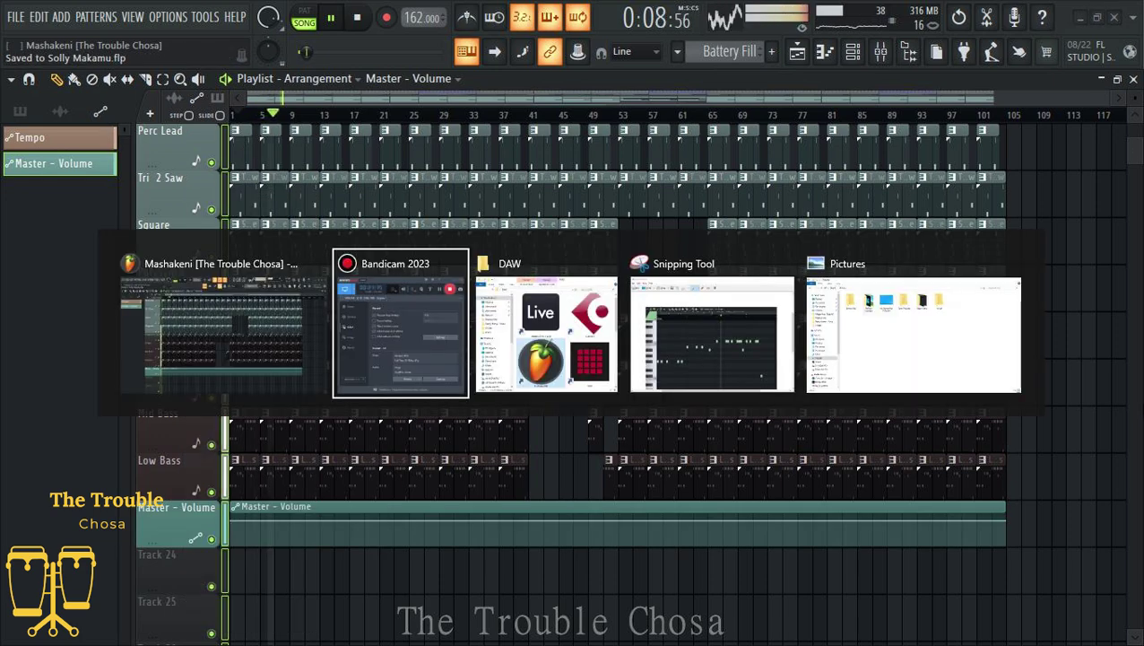
pyautogui.hotkey('alt', 'Tab')
pyautogui.hotkey('alt', 'Tab')
pyautogui.hotkey('alt', 'Tab')
pyautogui.hotkey('alt', 'Tab')
pyautogui.hotkey('alt', 'Tab')
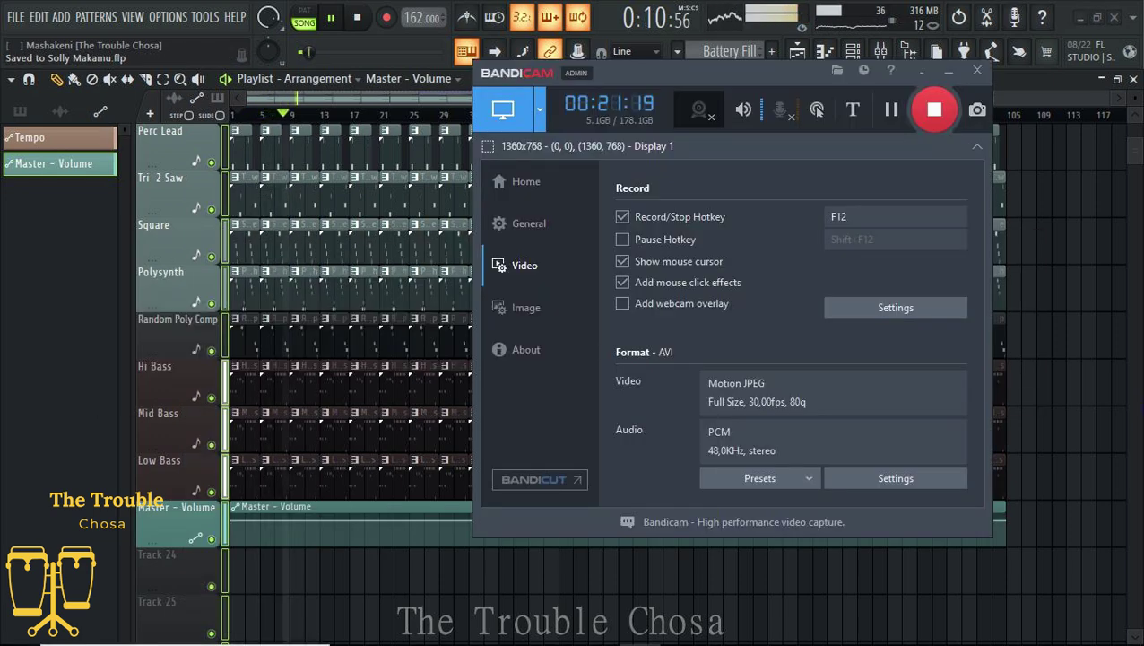
pyautogui.click(1058, 87)
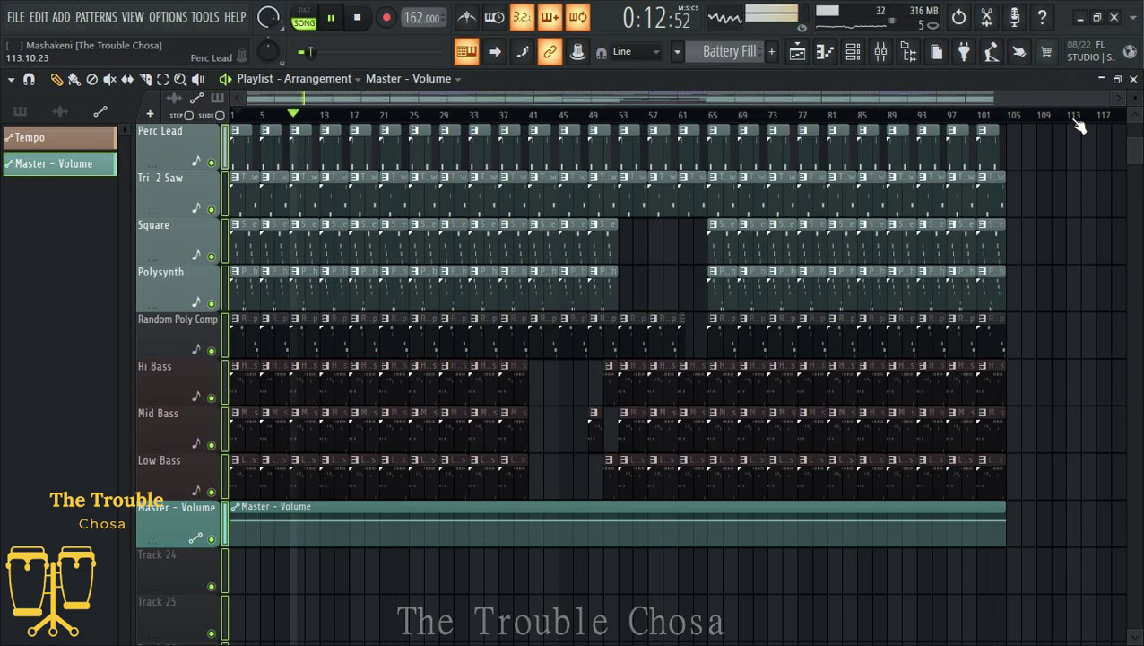
# Step: Enlarge the playlist tracks and try to add an automation point at bar 101 of the Master - Volume clip
pyautogui.scroll(6, 1054, 119)
pyautogui.scroll(5, 1055, 120)
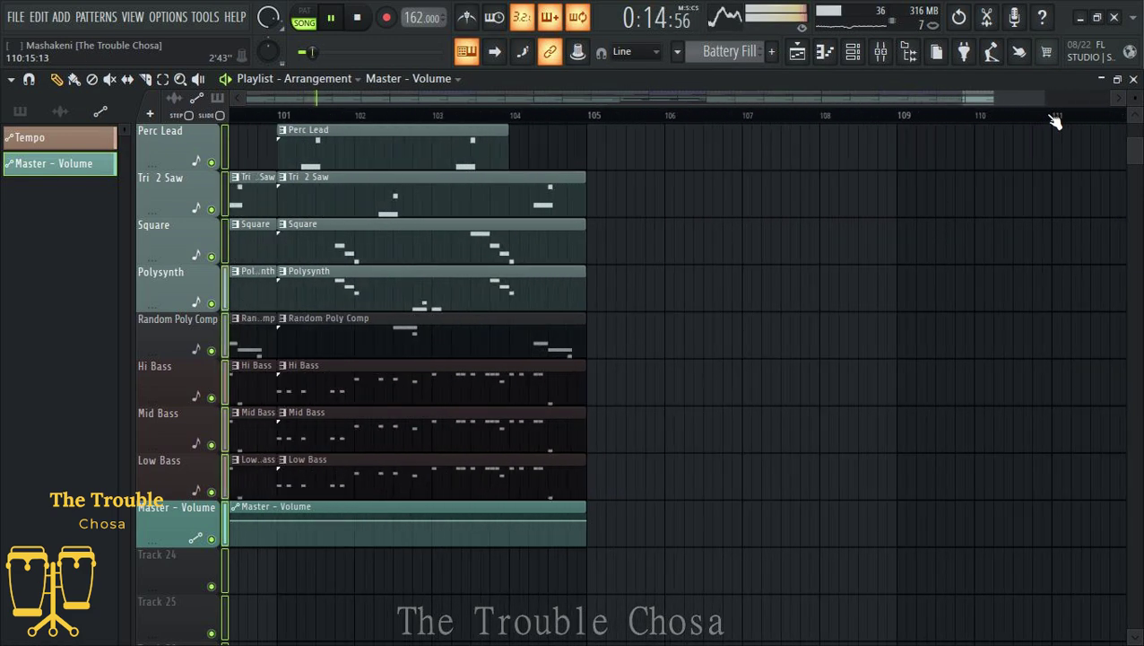
pyautogui.scroll(-2, 1055, 120)
pyautogui.scroll(1, 1040, 332)
pyautogui.scroll(12, 1040, 332)
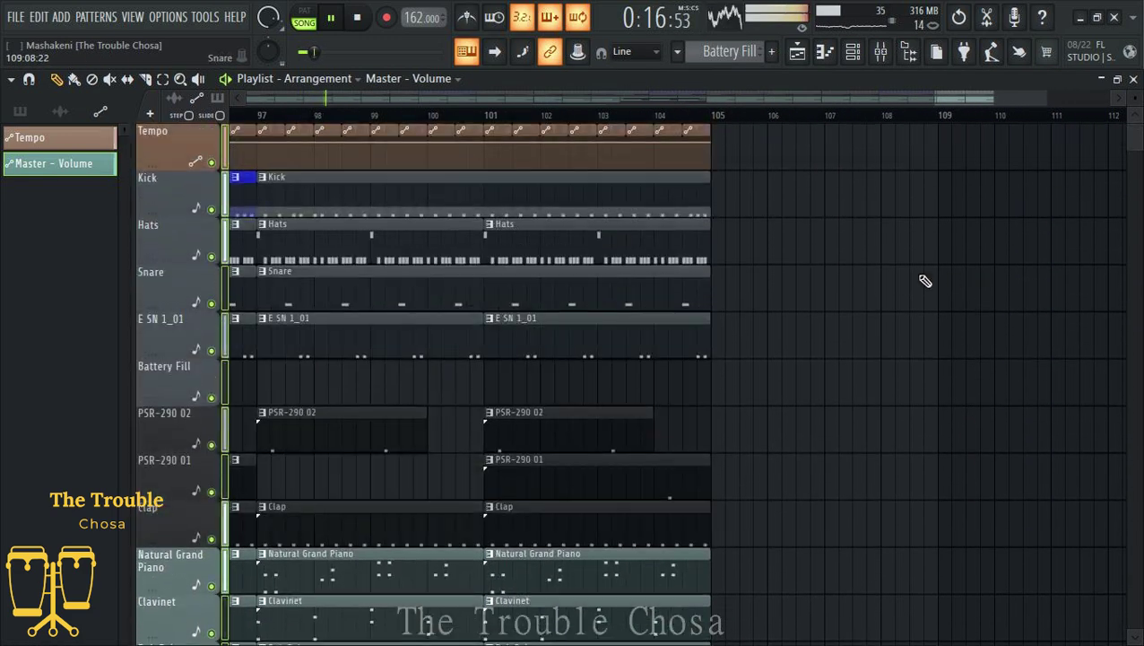
pyautogui.scroll(-14, 924, 281)
pyautogui.scroll(-2, 832, 264)
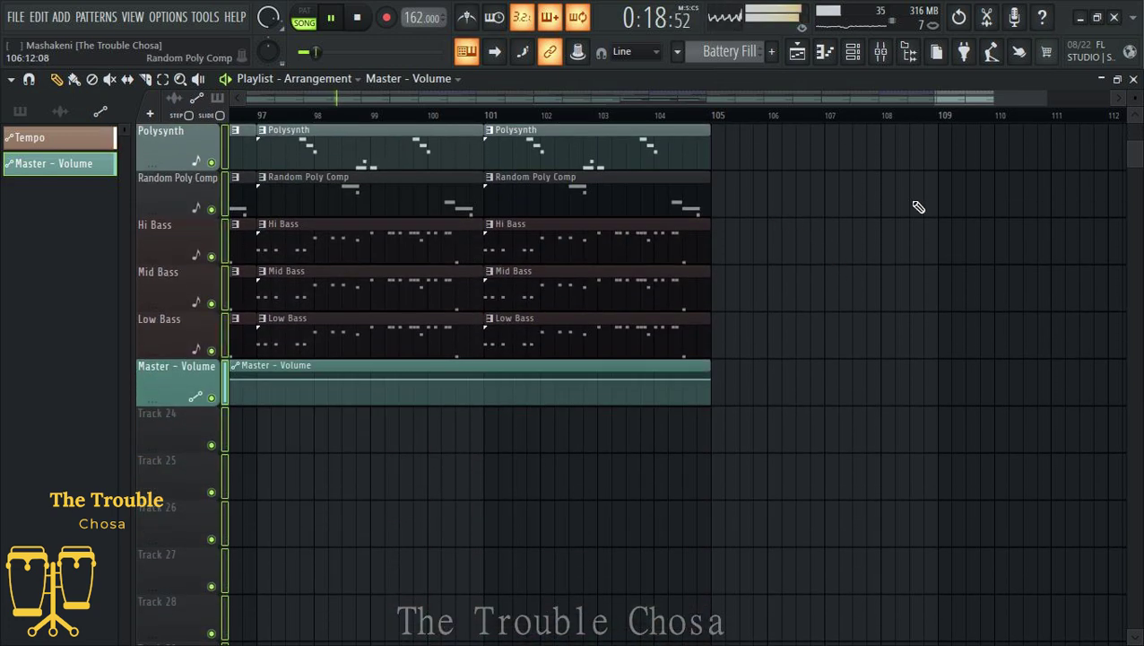
pyautogui.moveTo(1135, 118); pyautogui.dragTo(1134, 176)
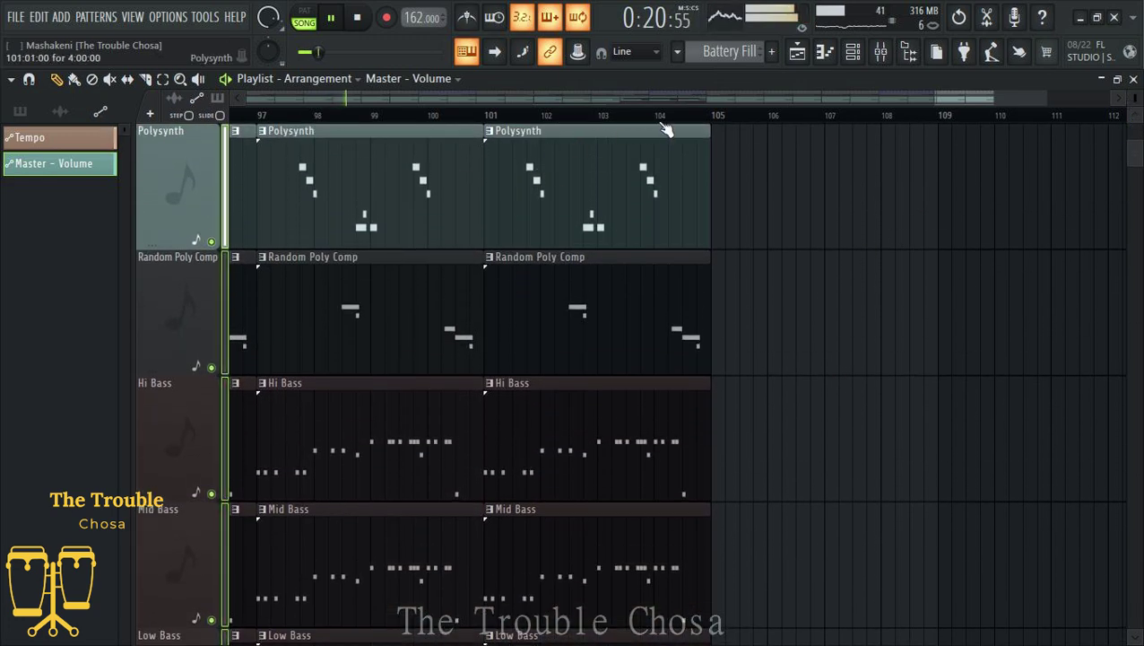
pyautogui.scroll(2, 747, 224)
pyautogui.scroll(-4, 839, 335)
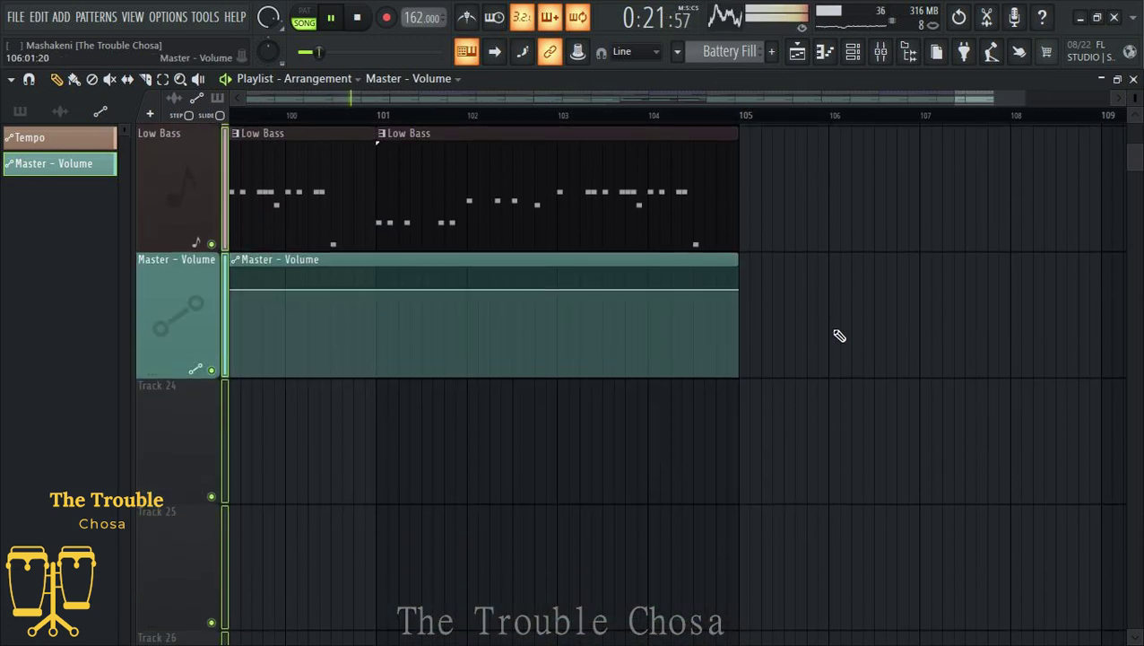
pyautogui.rightClick(376, 287)
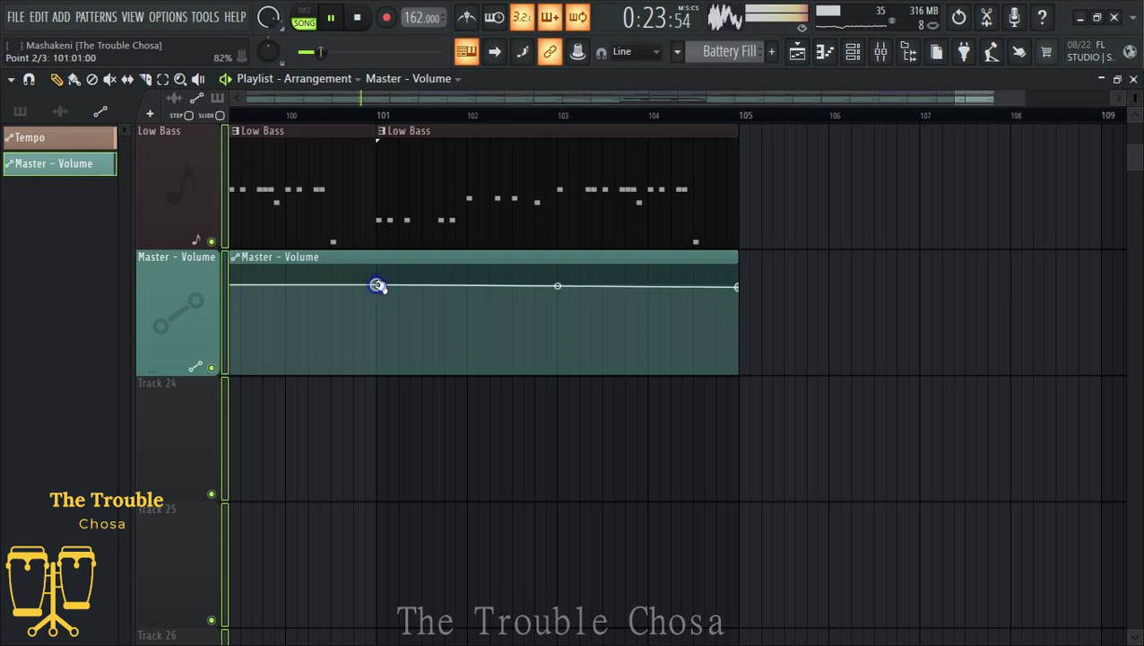
# Step: Add a Master - Volume automation point at bar 101, fade to 0% at bar 105, and extend the clip to bar 106
pyautogui.click(52, 20)
pyautogui.click(63, 40)
pyautogui.rightClick(376, 287)
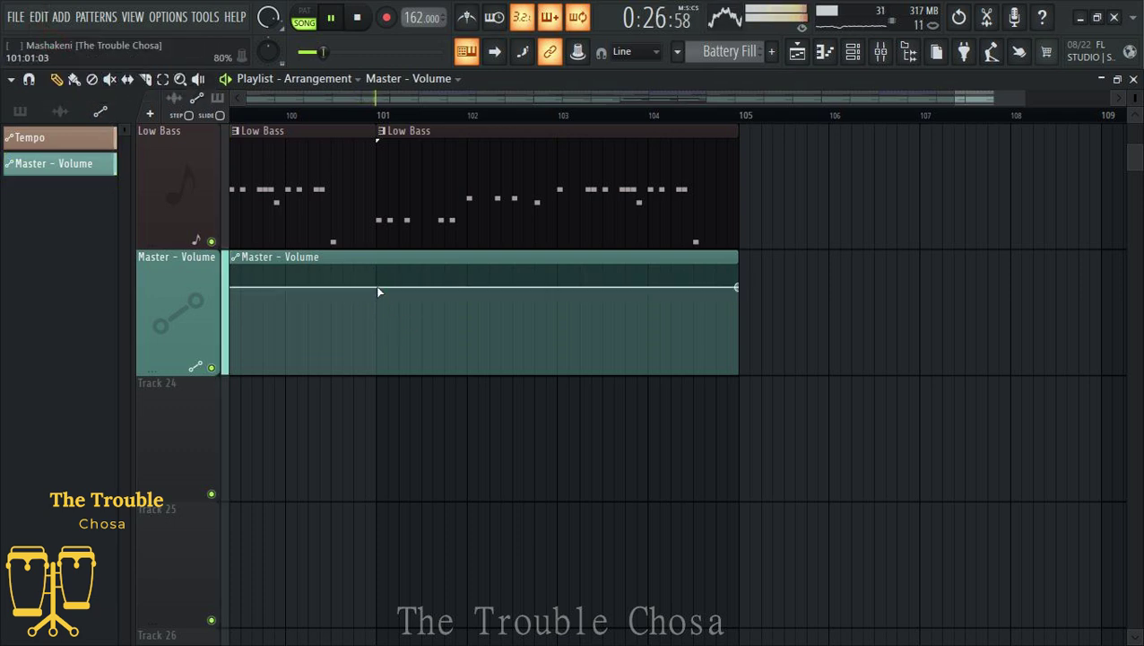
pyautogui.rightClick(672, 296)
pyautogui.moveTo(671, 296); pyautogui.dragTo(746, 391)
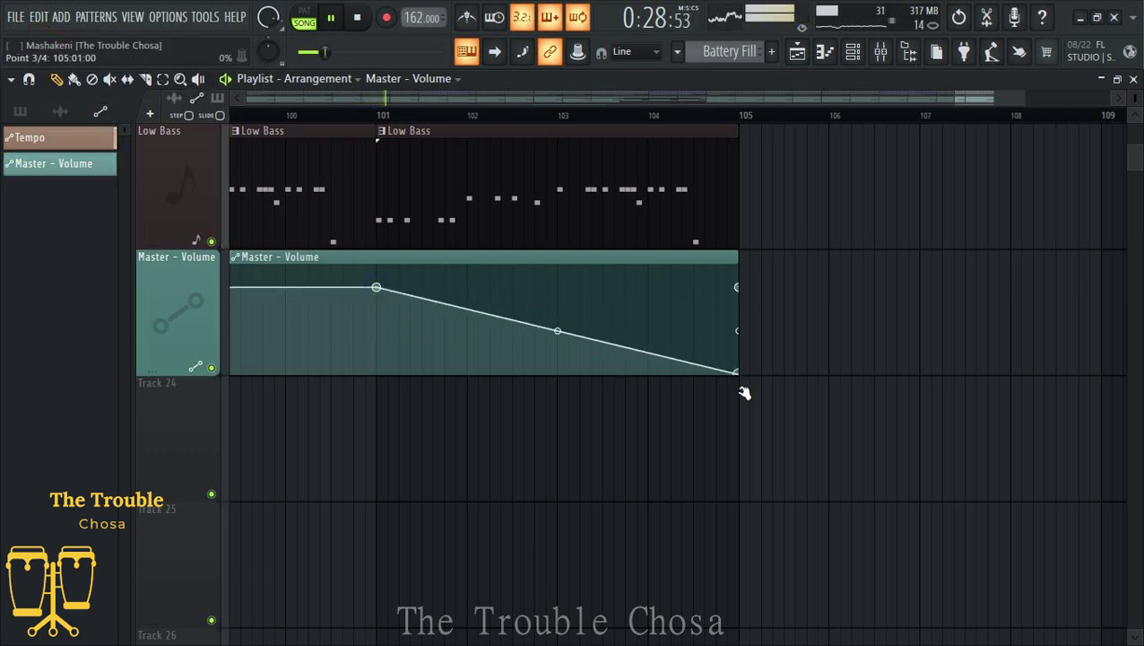
pyautogui.moveTo(740, 288); pyautogui.dragTo(826, 368)
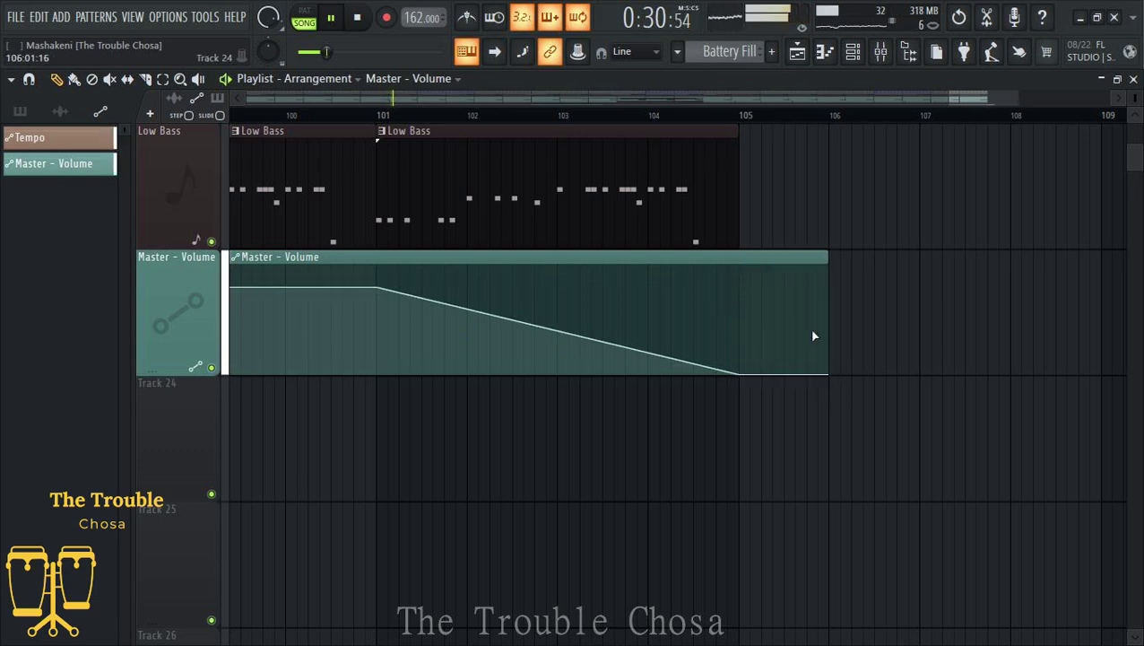
# Step: Review the arrangement down to the Master - Volume fade-out and save the project
pyautogui.scroll(-6, 813, 118)
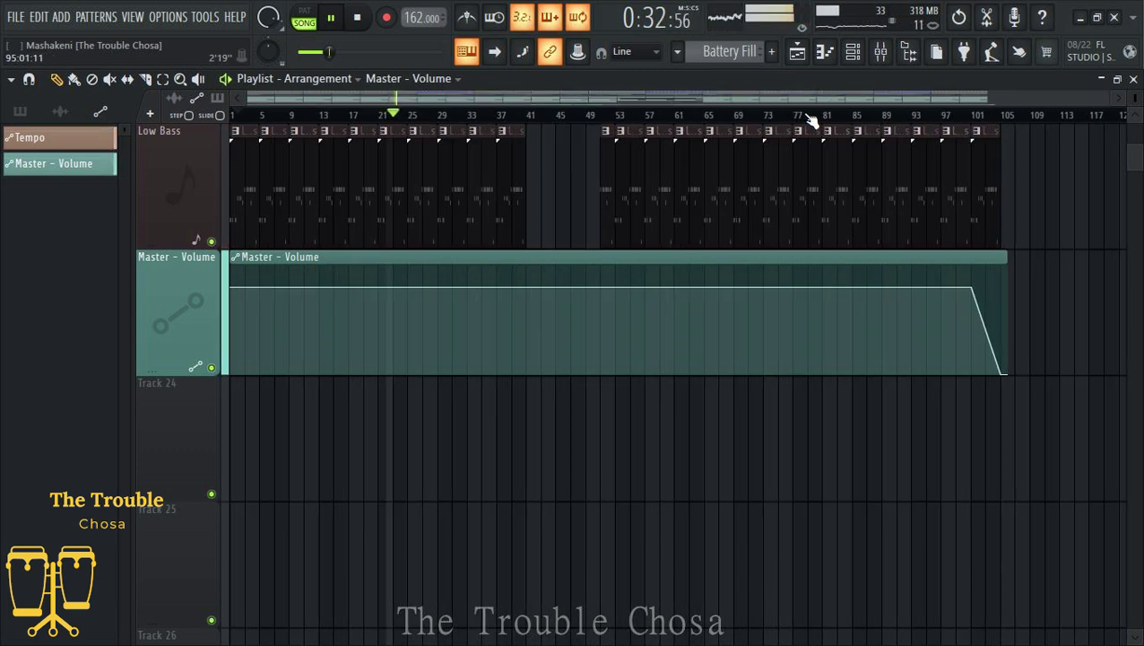
pyautogui.scroll(-5, 1123, 249)
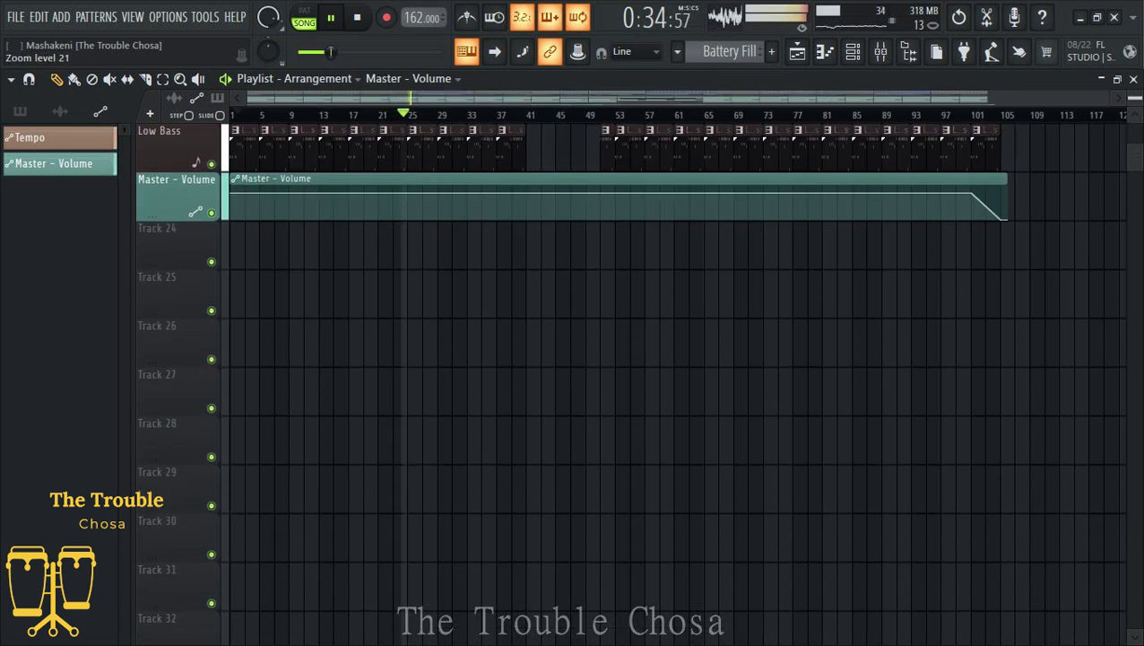
pyautogui.scroll(10, 1123, 249)
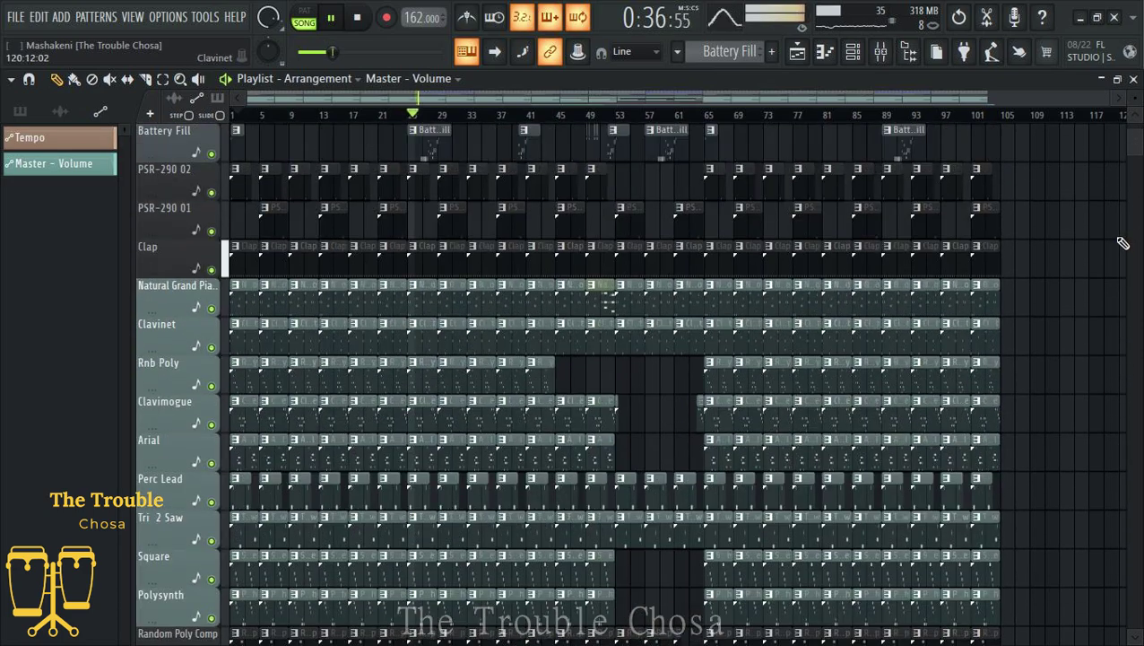
pyautogui.scroll(-10, 1064, 241)
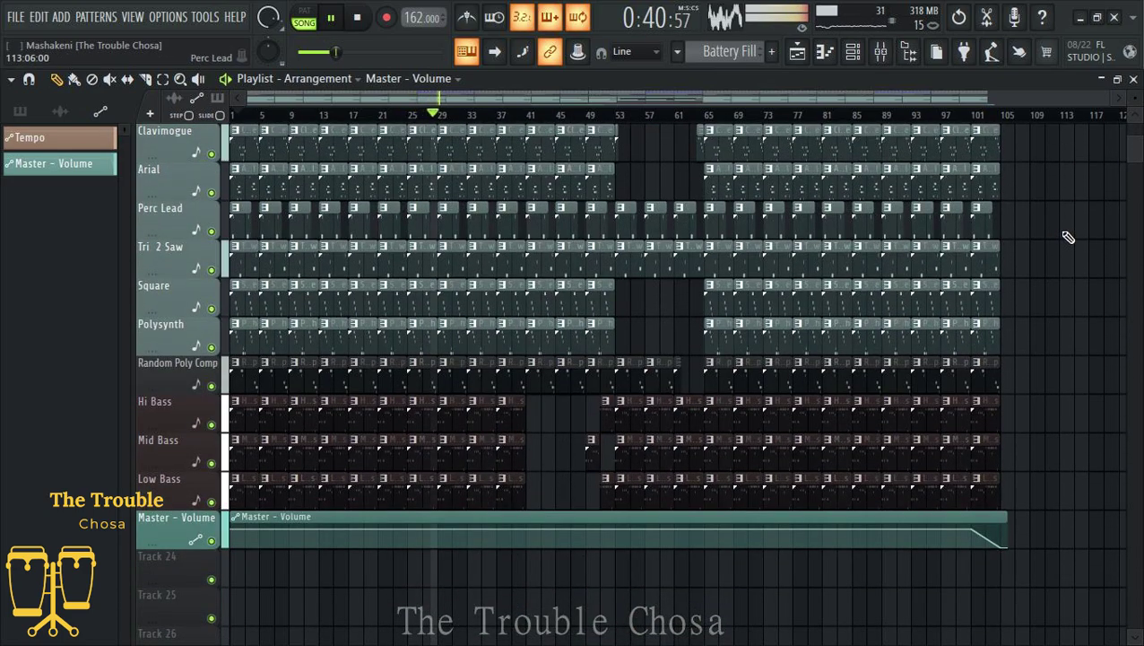
pyautogui.scroll(9, 1067, 235)
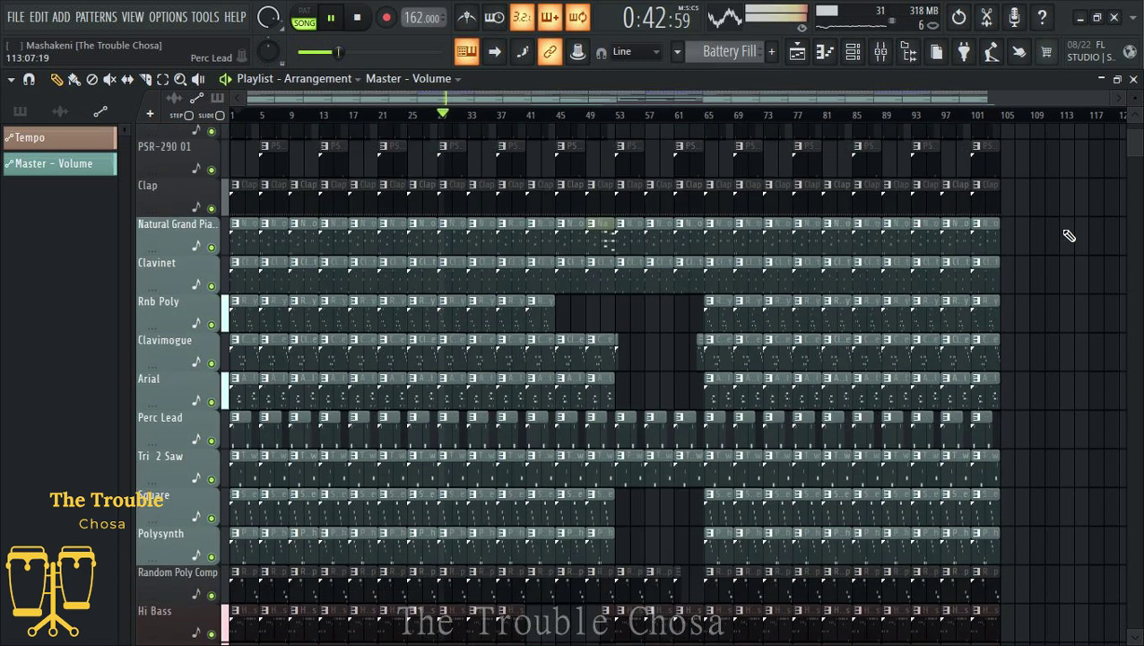
pyautogui.scroll(-4, 1067, 235)
pyautogui.hotkey('ctrl', 's')
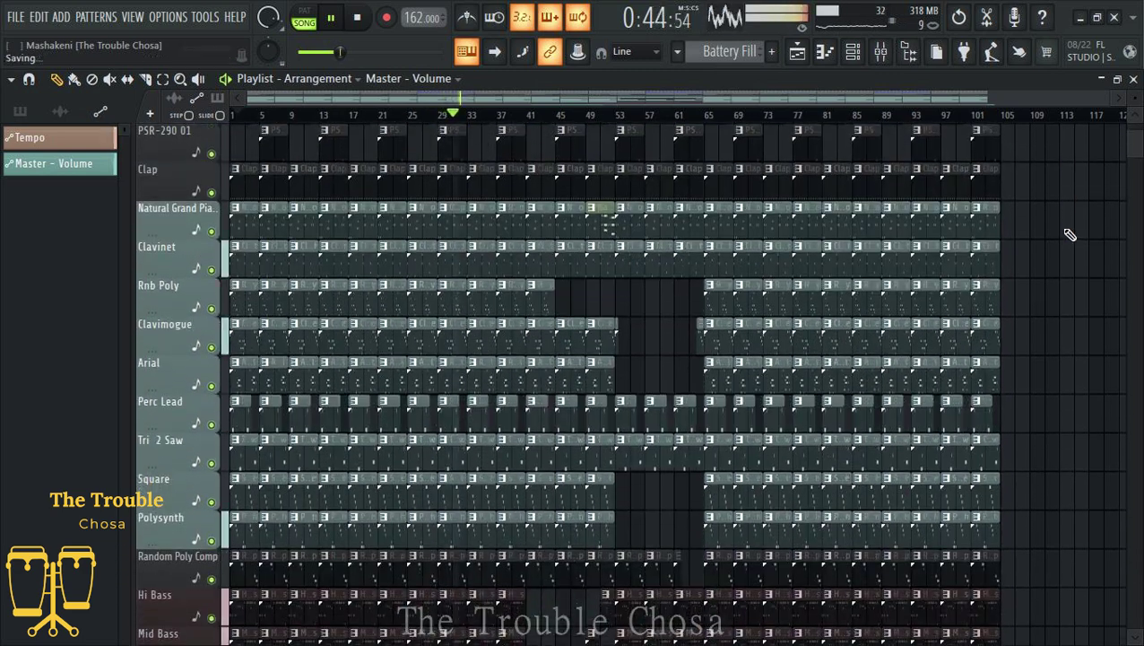
# Step: Delete the Hi, Mid and Low Bass clips at bar 1 and Mid Bass at bar 5, and trim Low Bass to start at bar 7
pyautogui.scroll(-4, 1070, 235)
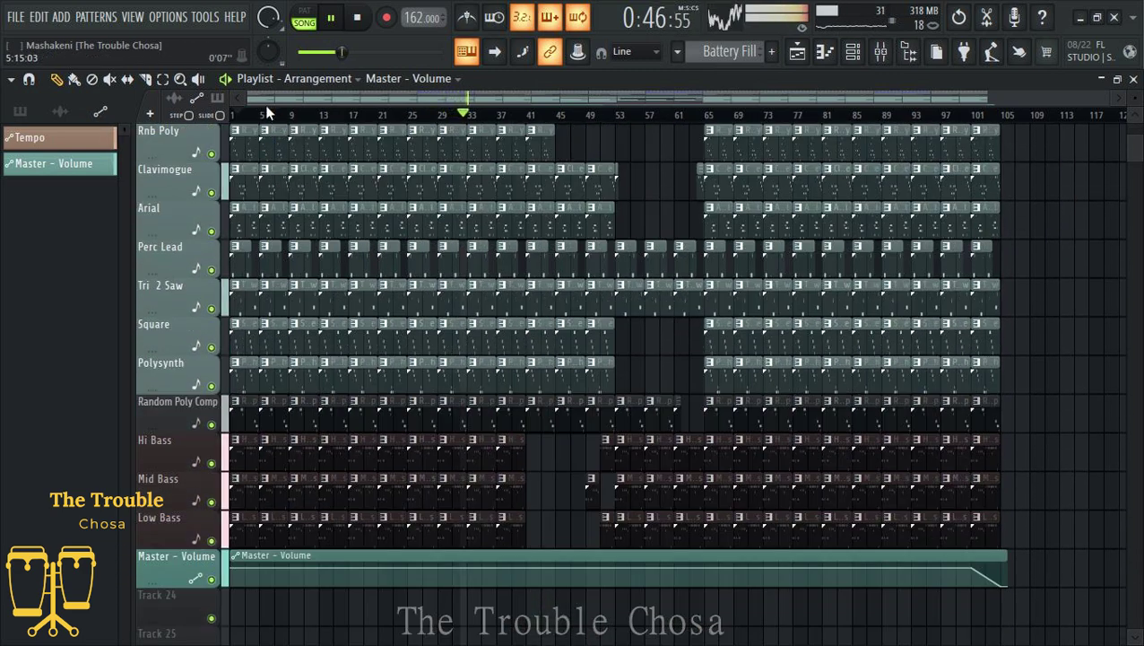
pyautogui.scroll(1, 273, 120)
pyautogui.scroll(3, 274, 120)
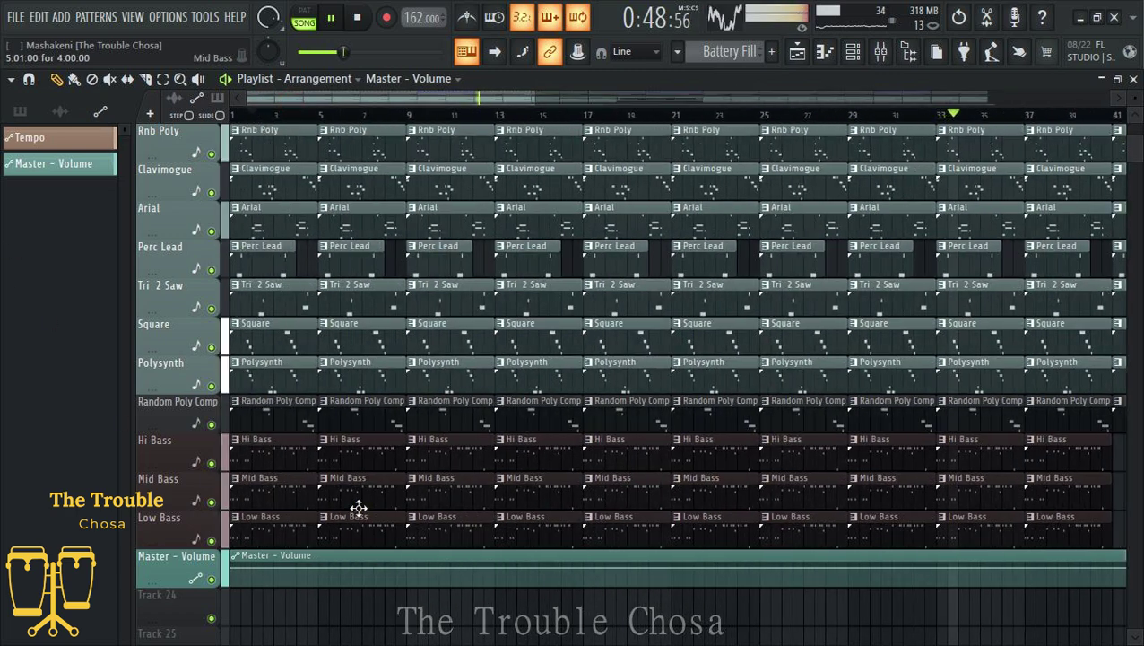
pyautogui.rightClick(288, 538)
pyautogui.rightClick(286, 489)
pyautogui.rightClick(273, 448)
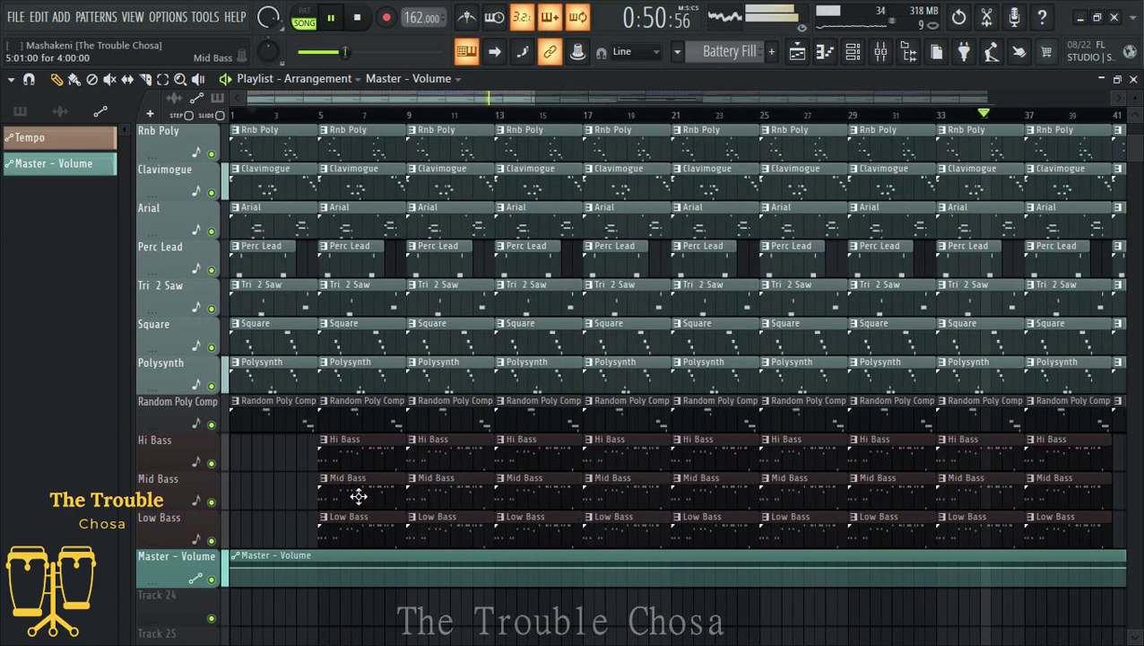
pyautogui.rightClick(358, 489)
pyautogui.moveTo(321, 517); pyautogui.dragTo(363, 516)
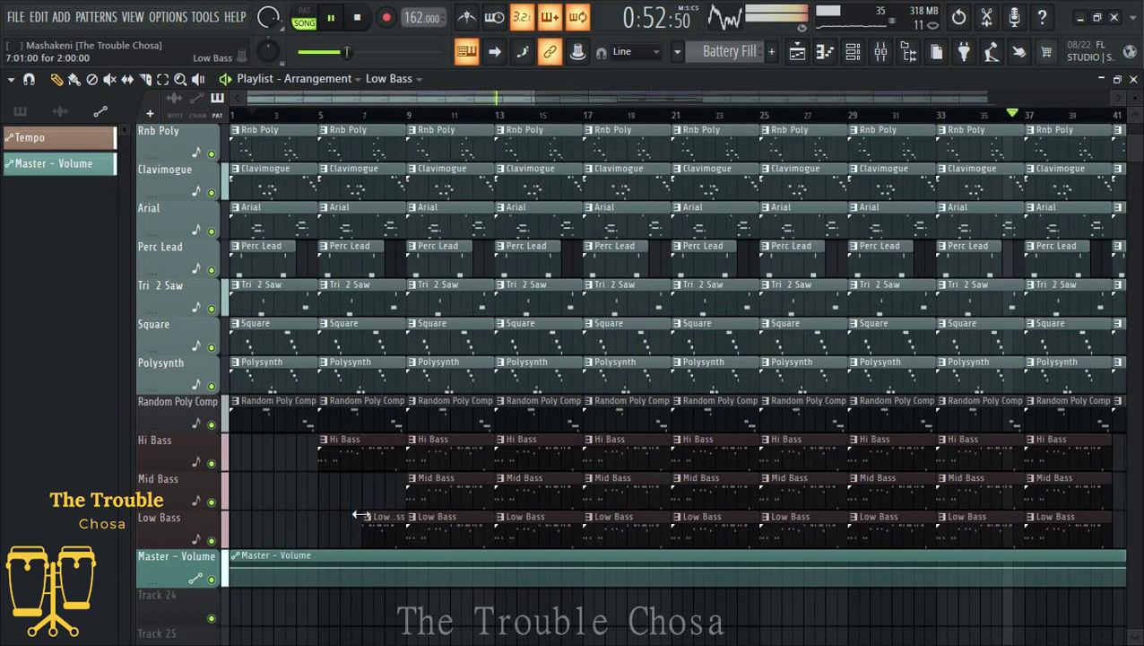
# Step: Place a Battery Fill clip at bar 5 and trim its beginning so it starts at 7:10:00
pyautogui.scroll(5, 362, 512)
pyautogui.scroll(6, 362, 513)
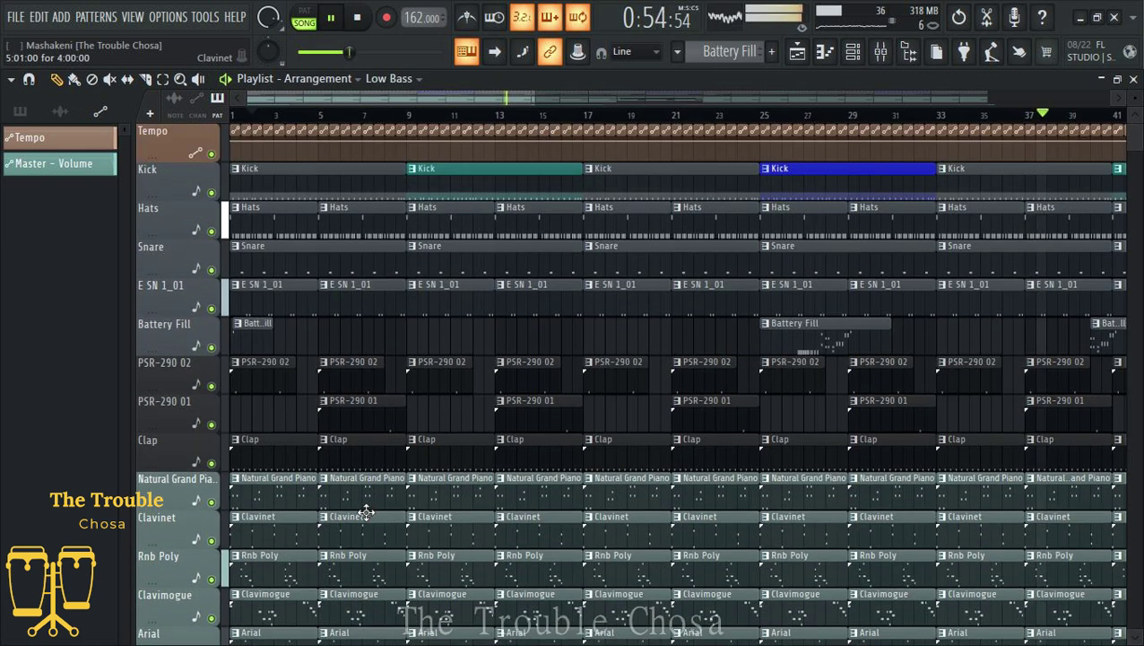
pyautogui.click(799, 332)
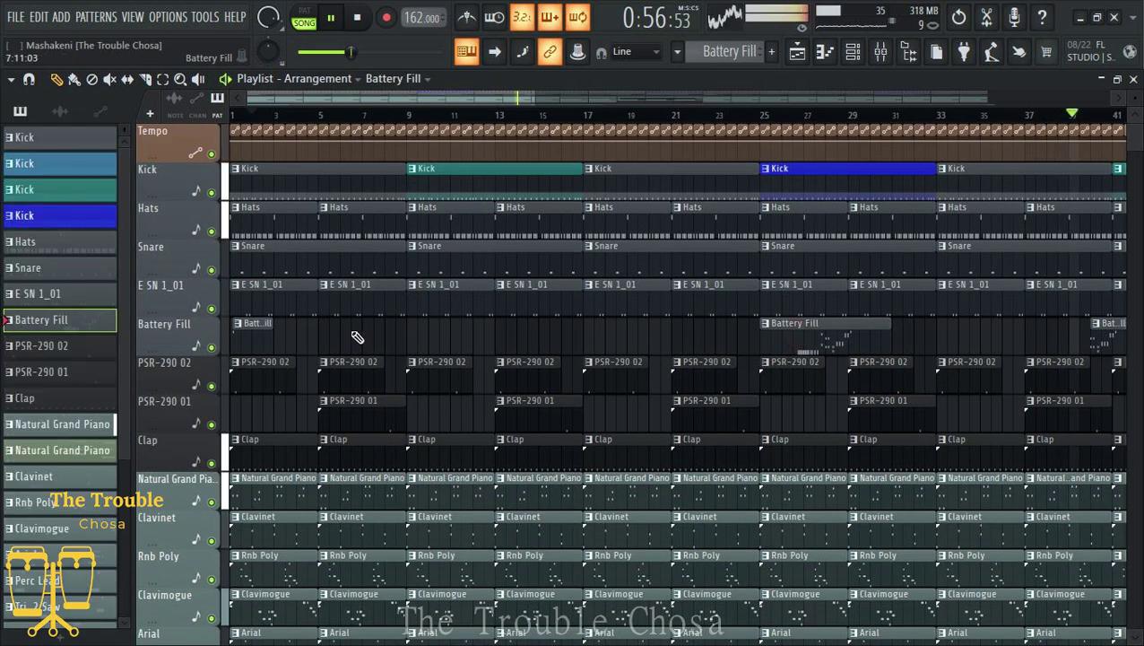
pyautogui.click(325, 328)
pyautogui.moveTo(320, 340); pyautogui.dragTo(374, 343)
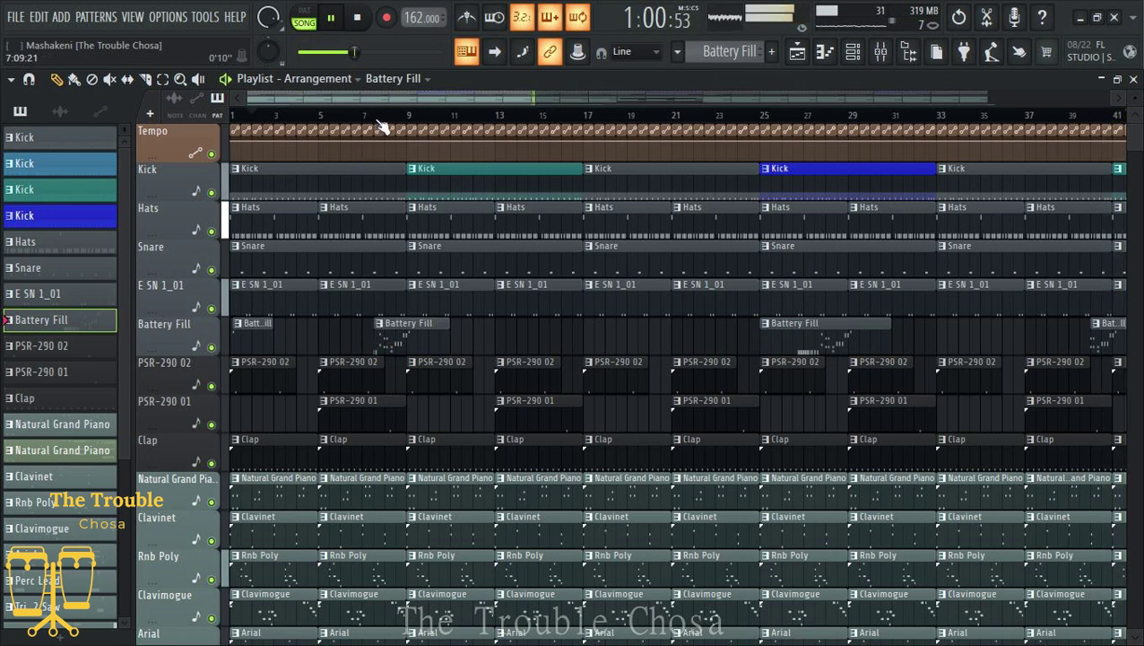
pyautogui.scroll(6, 381, 125)
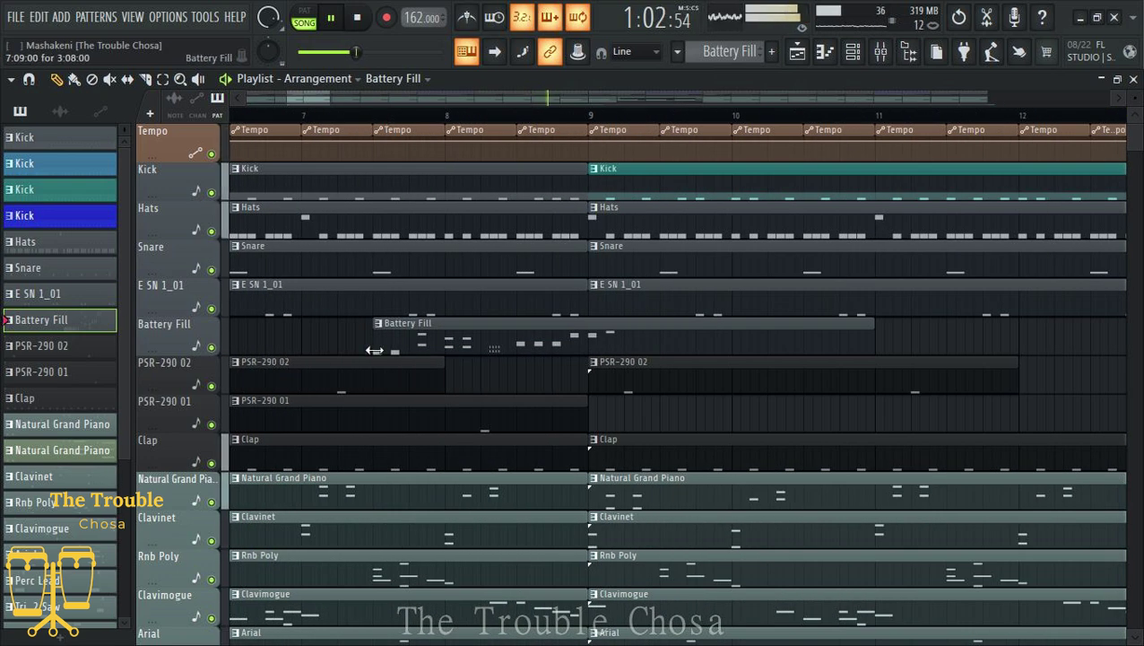
pyautogui.moveTo(374, 349)
pyautogui.mouseDown()
pyautogui.moveTo(280, 345)
pyautogui.moveTo(383, 342)
pyautogui.mouseUp()
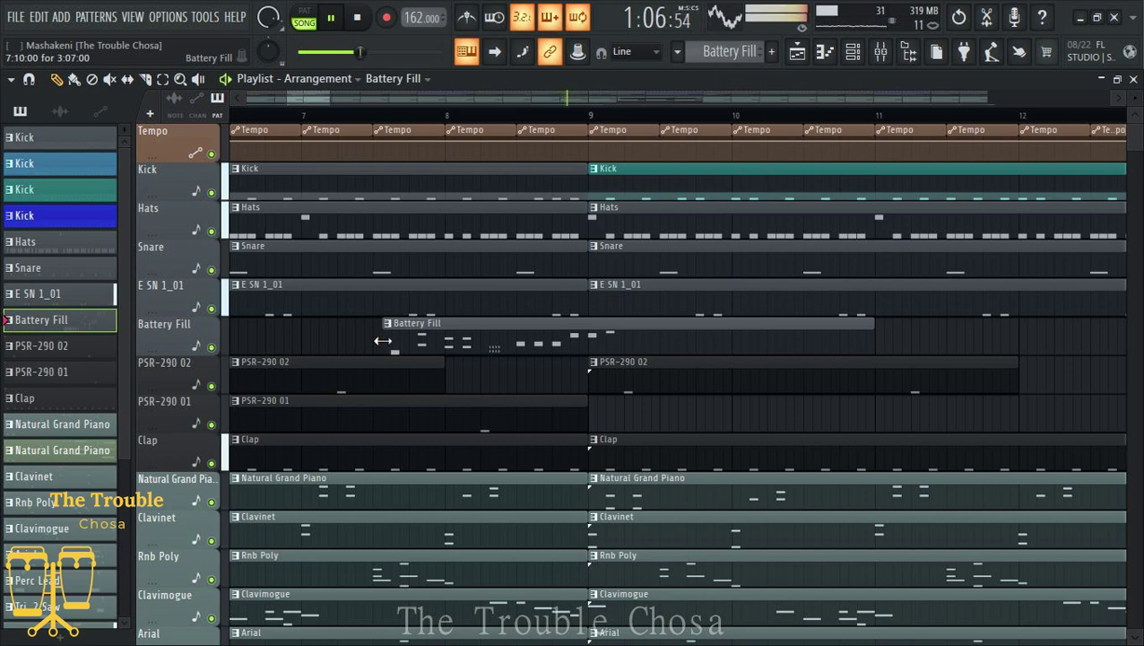
# Step: Examine the melodic and bass tracks across the whole song, focusing on the intro section
pyautogui.scroll(-7, 467, 119)
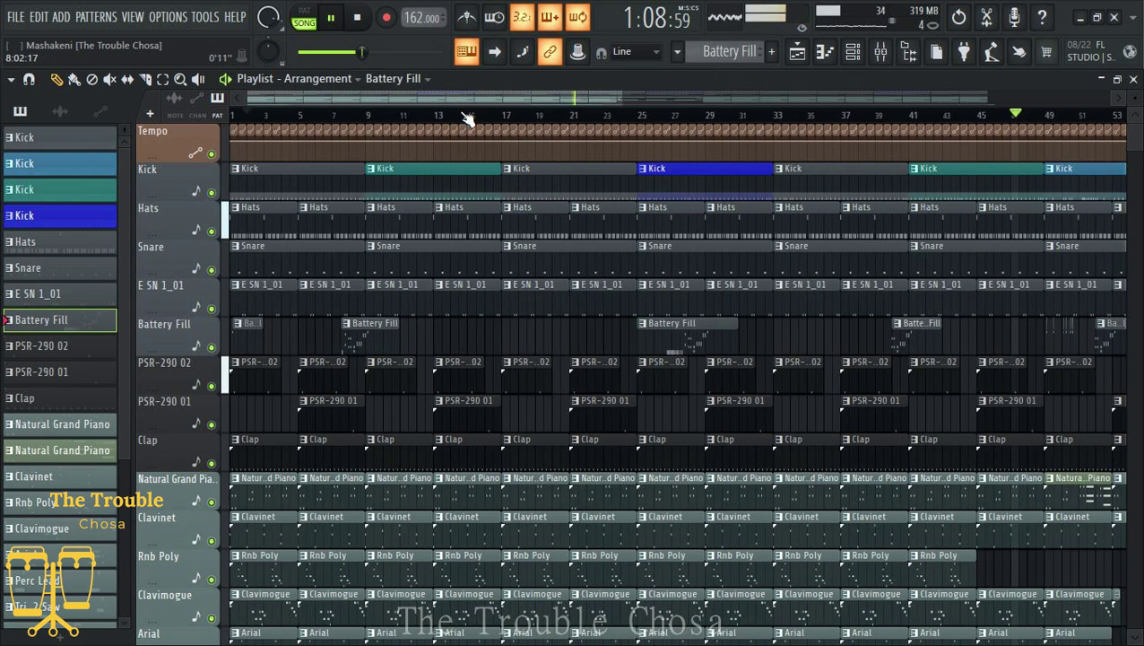
pyautogui.scroll(-1, 467, 120)
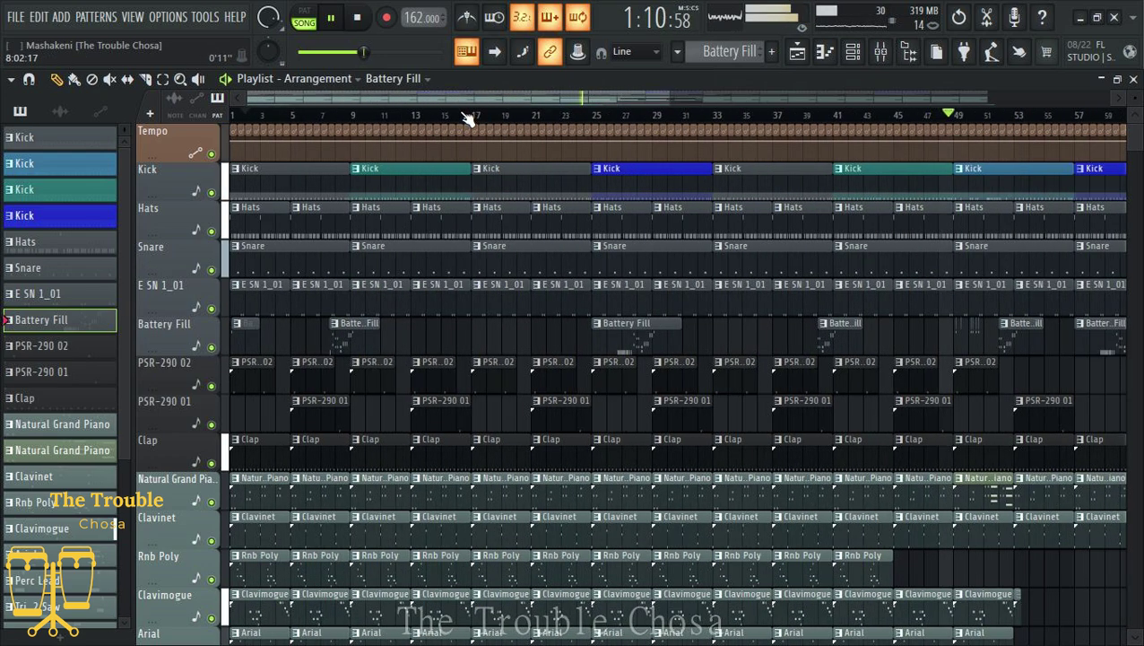
pyautogui.scroll(-2, 467, 119)
pyautogui.scroll(-5, 410, 346)
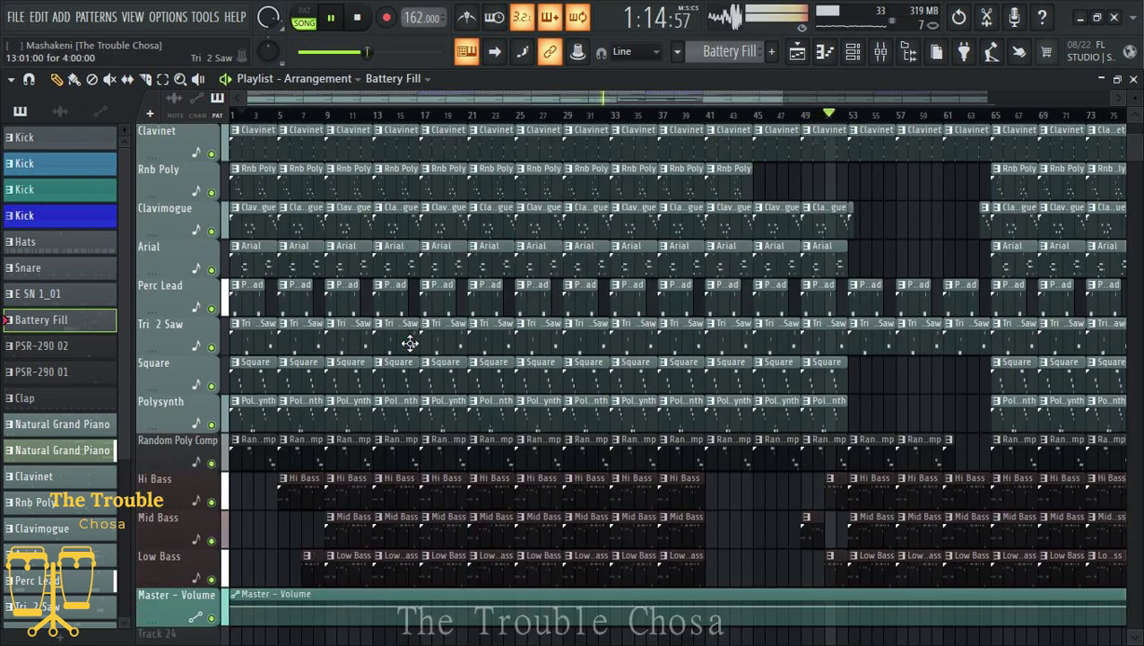
pyautogui.scroll(-2, 427, 122)
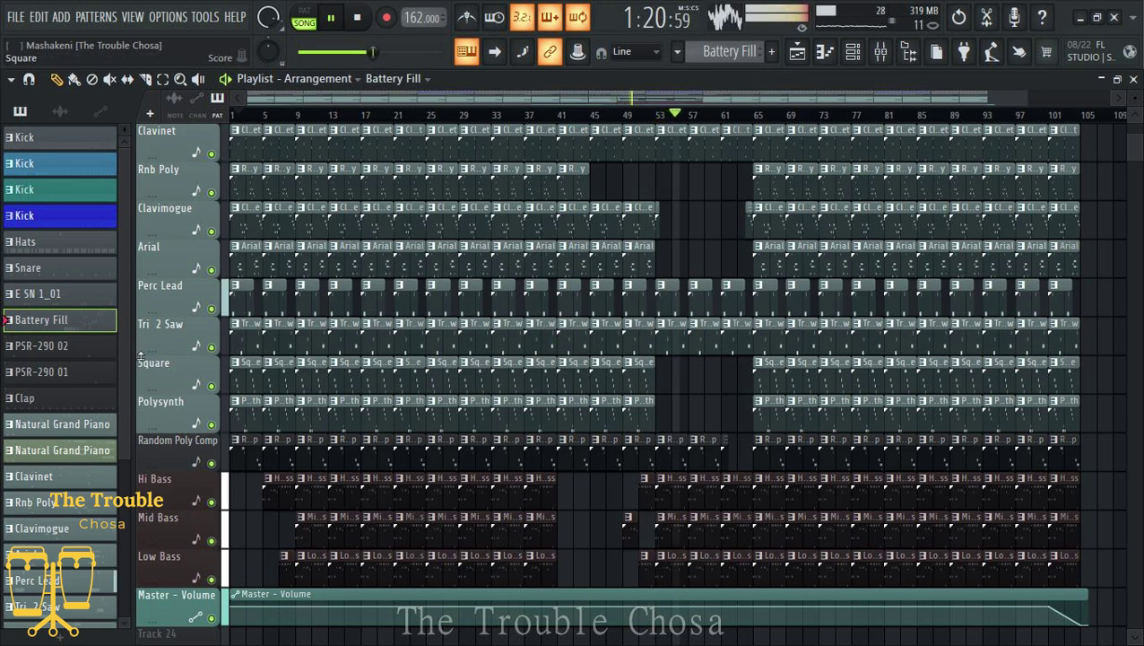
pyautogui.scroll(5, 207, 301)
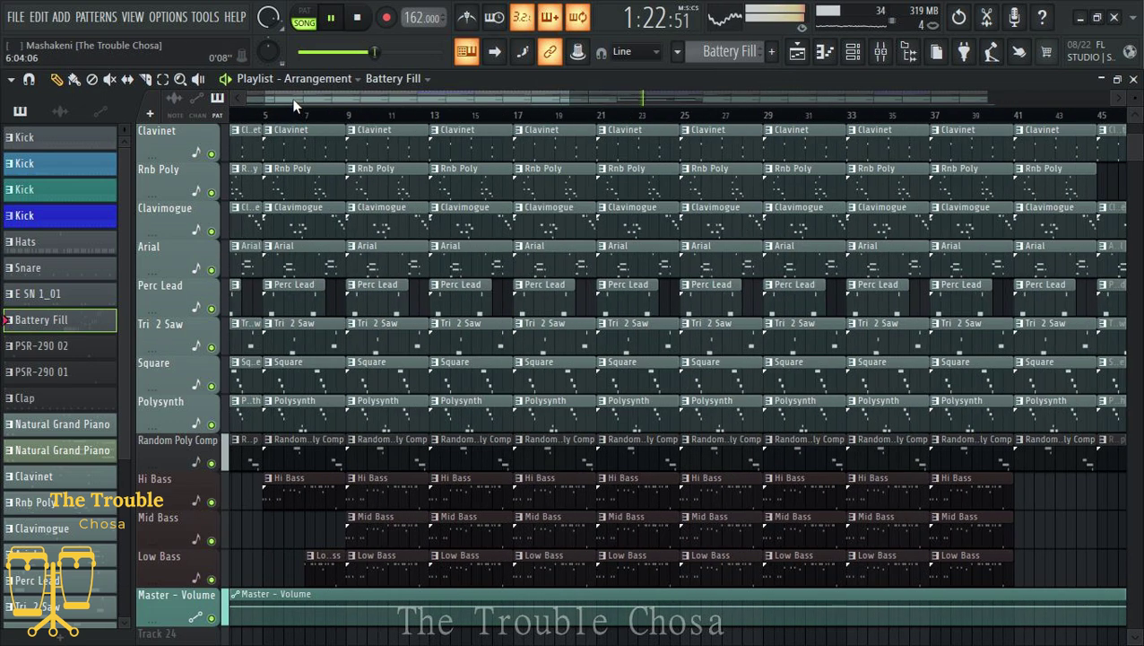
pyautogui.scroll(1, 336, 429)
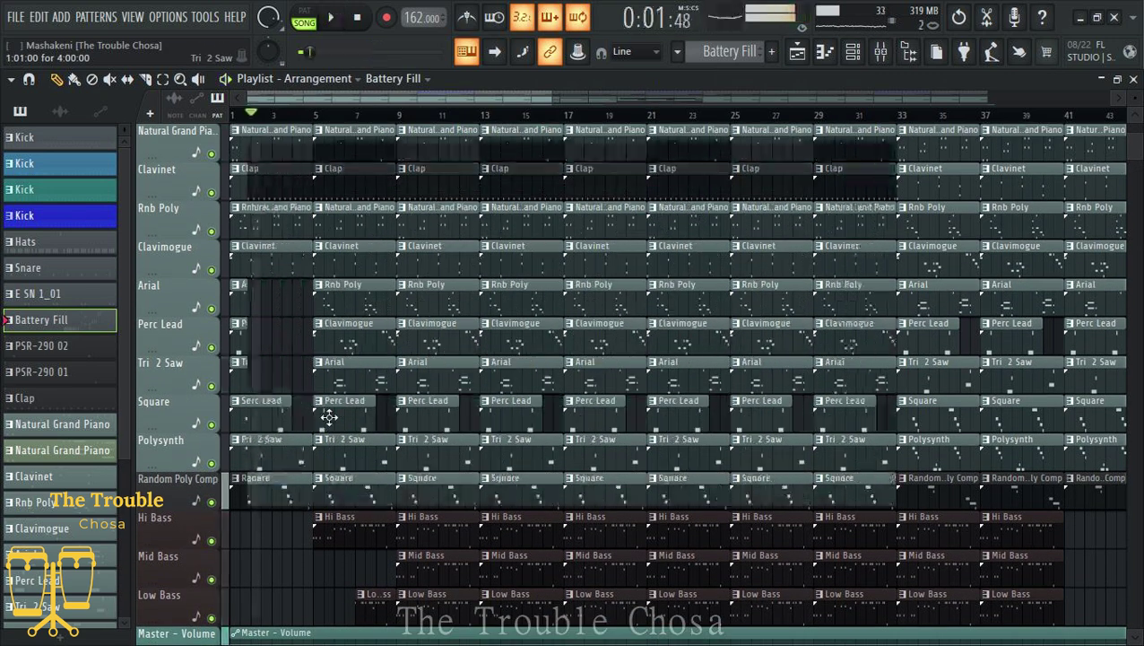
# Step: Delete early melodic clips so Rnb Poly enters at bar 13 and Clavimogue and Arial enter at bar 17
pyautogui.scroll(2, 348, 407)
pyautogui.click(348, 406)
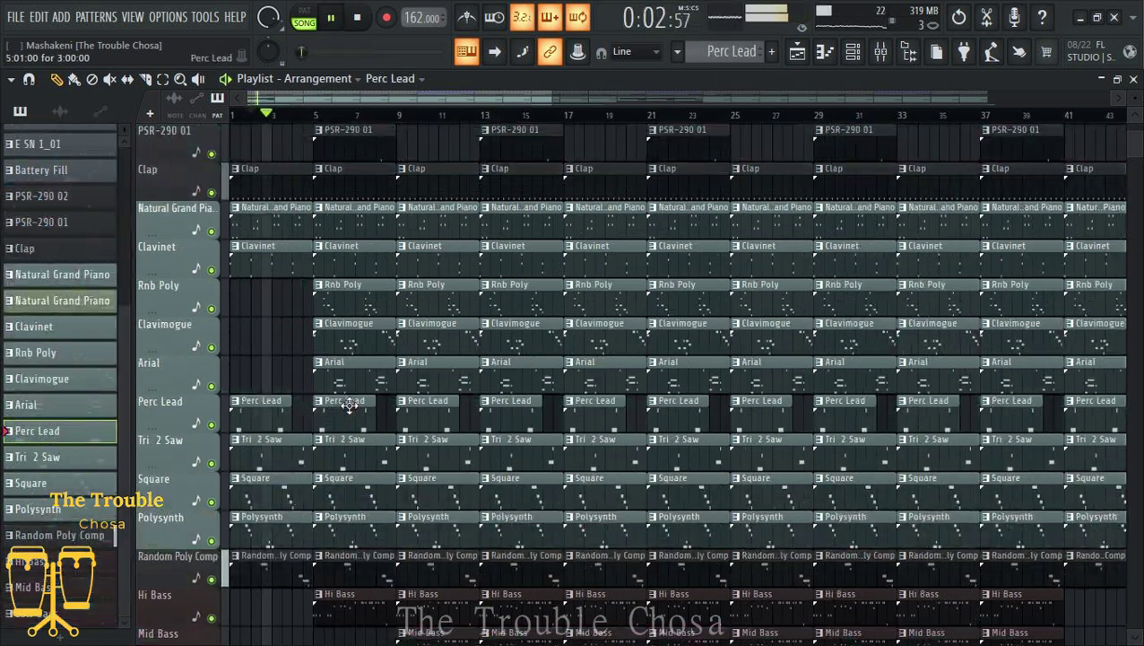
pyautogui.scroll(3, 354, 395)
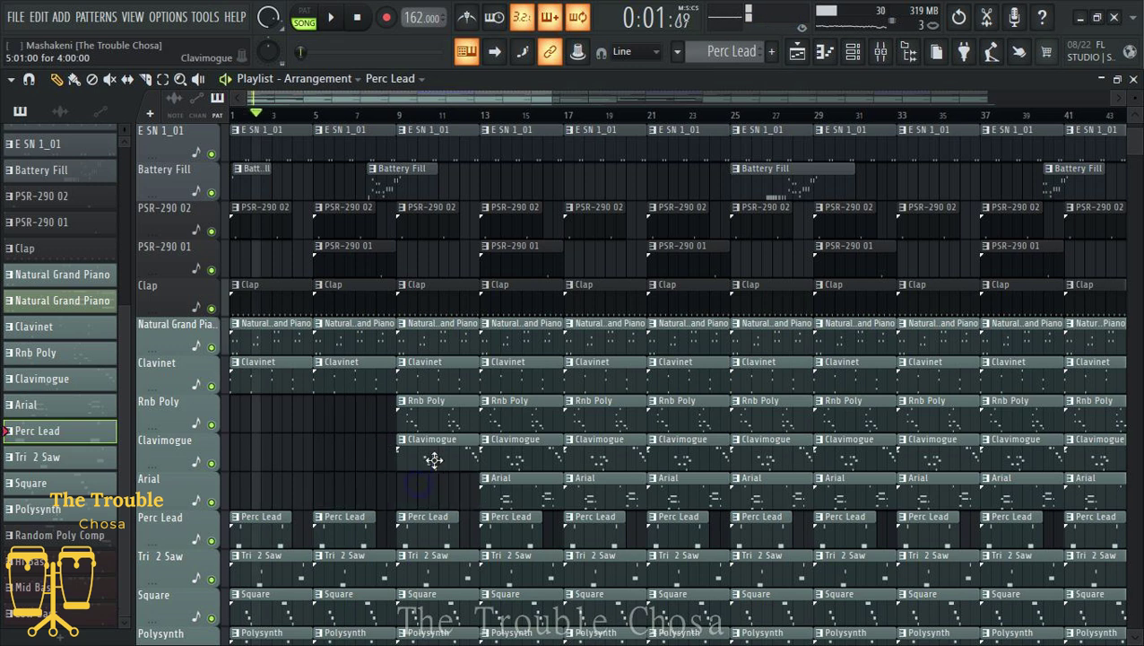
pyautogui.press('space')
pyautogui.rightClick(434, 460)
pyautogui.rightClick(446, 416)
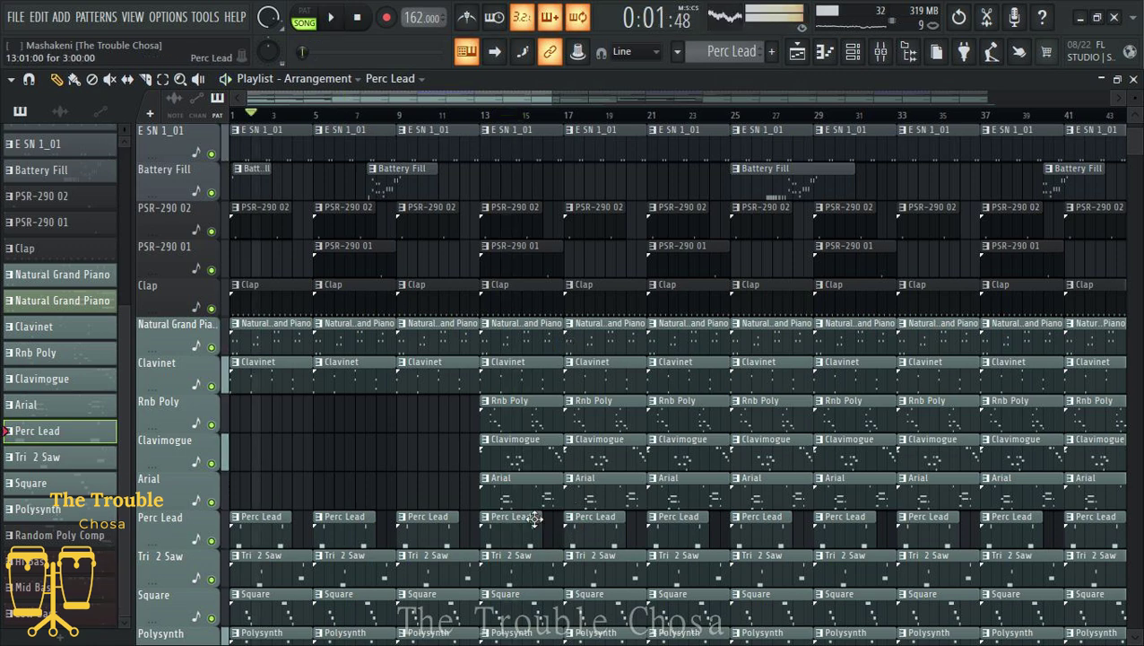
pyautogui.rightClick(529, 454)
pyautogui.rightClick(528, 481)
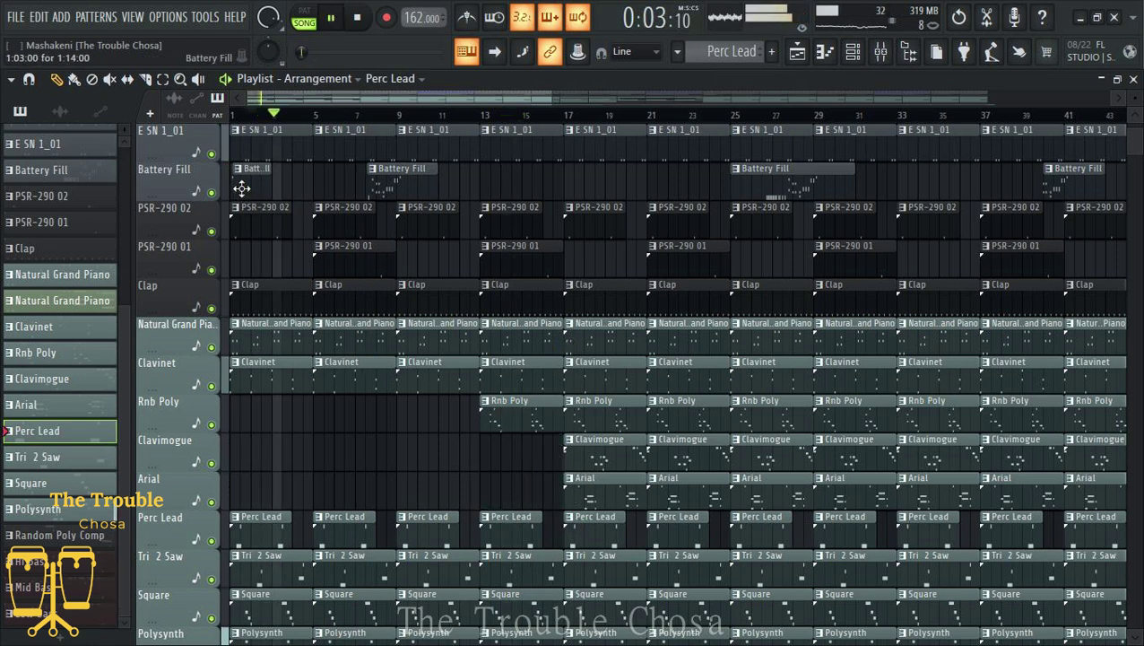
# Step: Add a Battery Fill clip at bar 15 and a shorter trimmed one starting late in bar 12
pyautogui.click(388, 186)
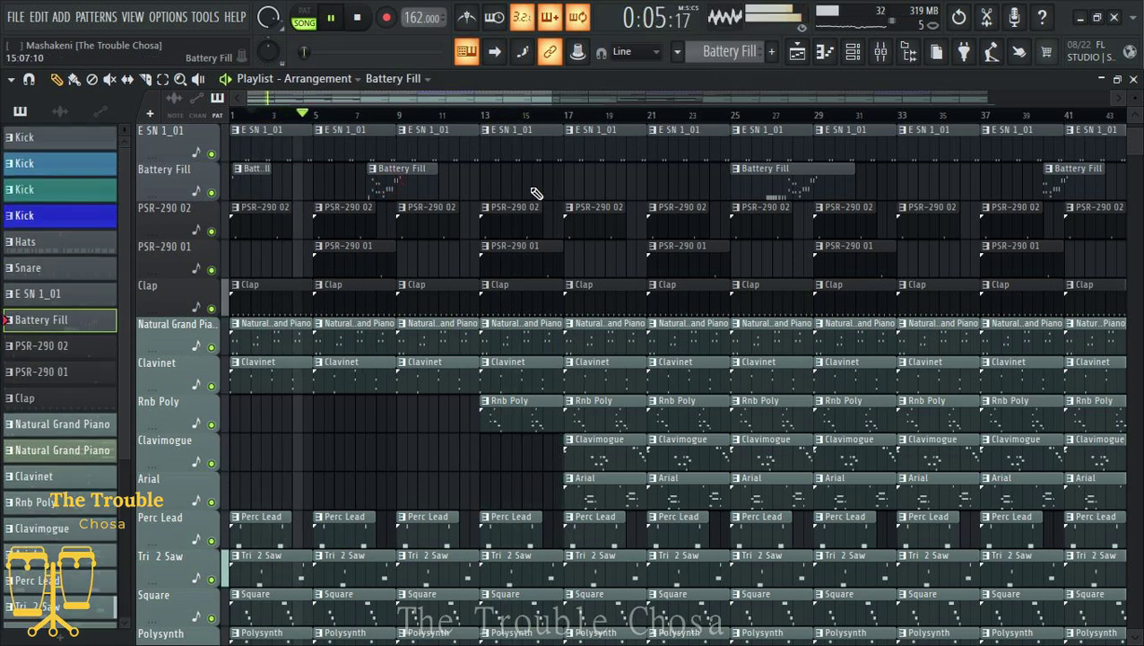
pyautogui.click(535, 192)
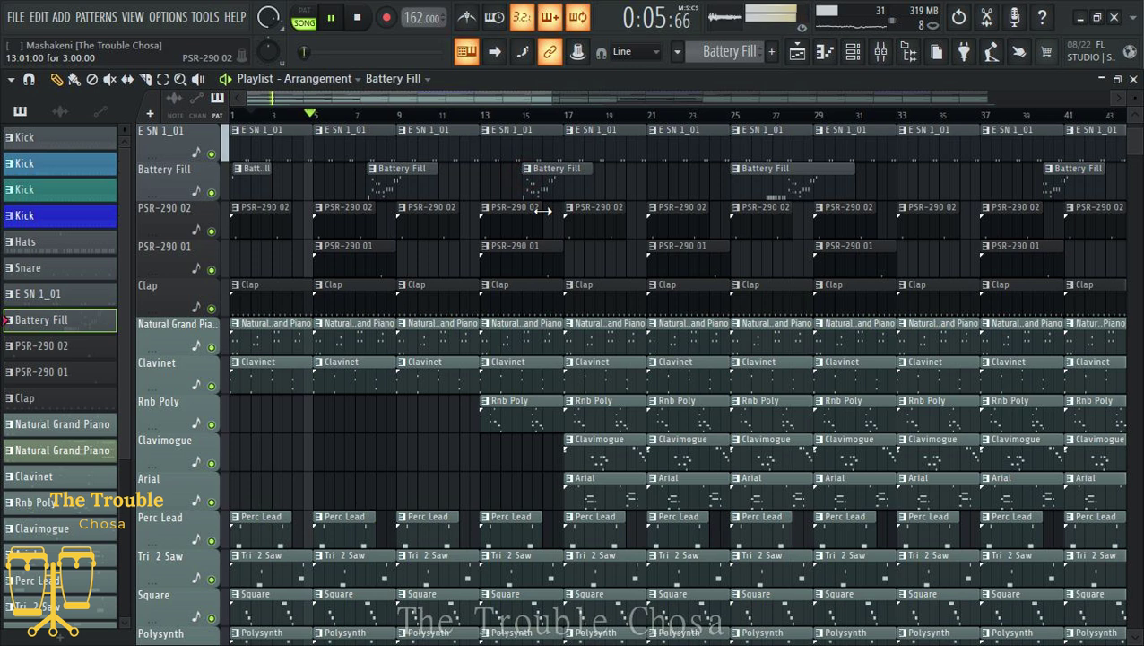
pyautogui.click(448, 190)
pyautogui.moveTo(468, 186)
pyautogui.mouseDown()
pyautogui.moveTo(449, 186)
pyautogui.moveTo(462, 187)
pyautogui.mouseUp()
pyautogui.scroll(3, 466, 118)
pyautogui.scroll(3, 468, 121)
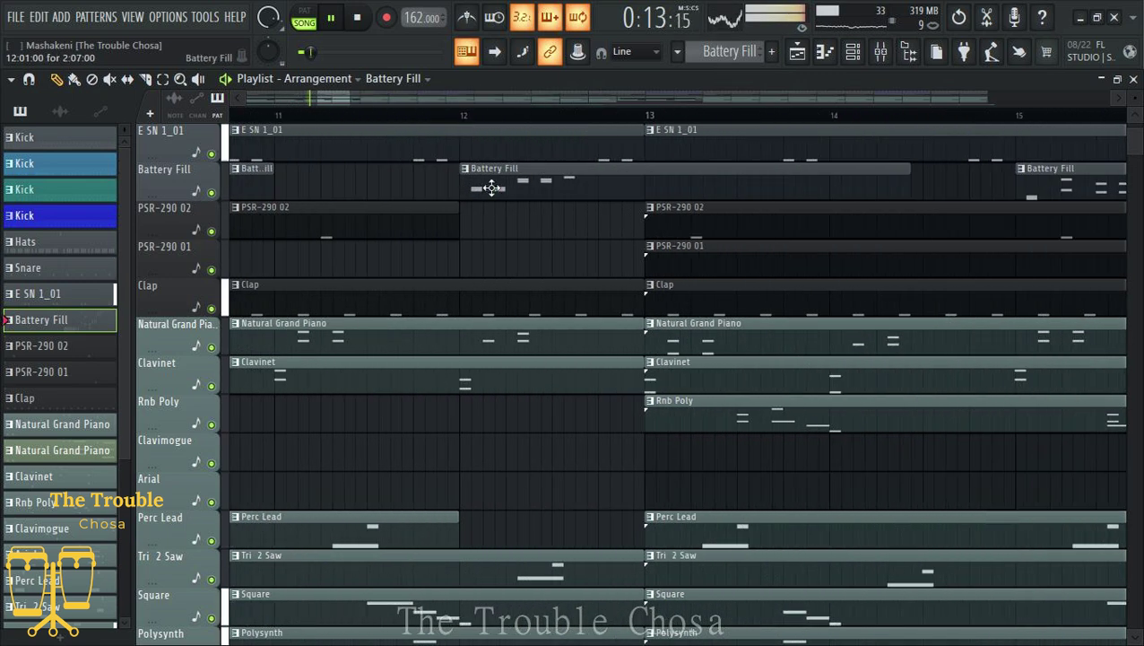
pyautogui.moveTo(462, 185); pyautogui.dragTo(518, 183)
pyautogui.press('space')
pyautogui.rightClick(583, 186)
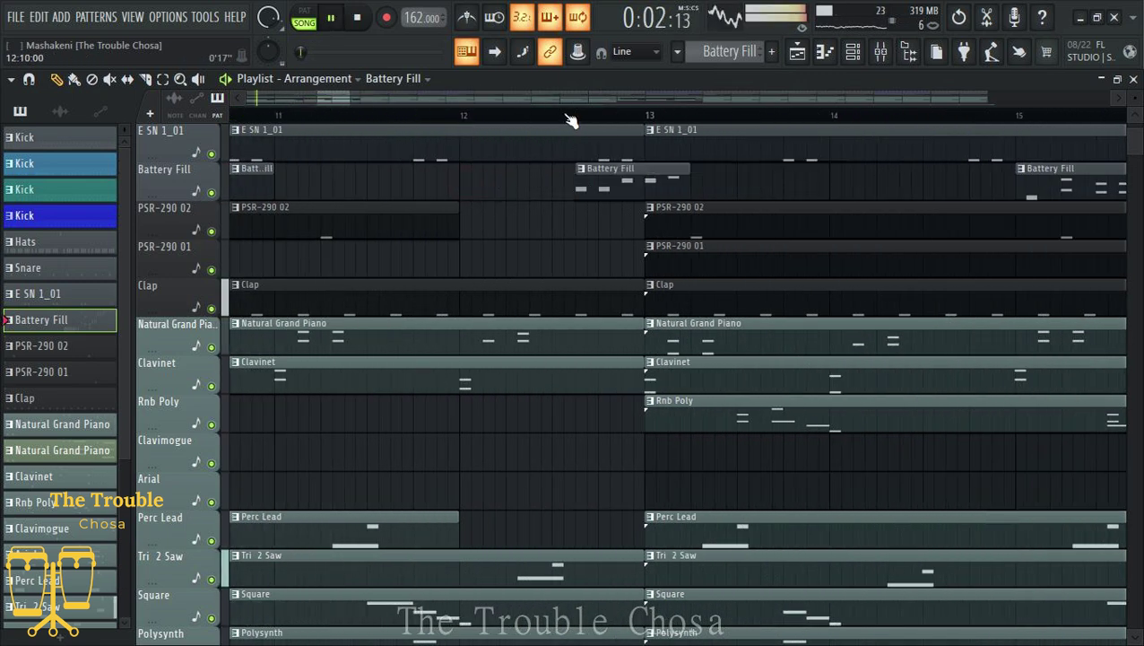
pyautogui.scroll(-10, 570, 120)
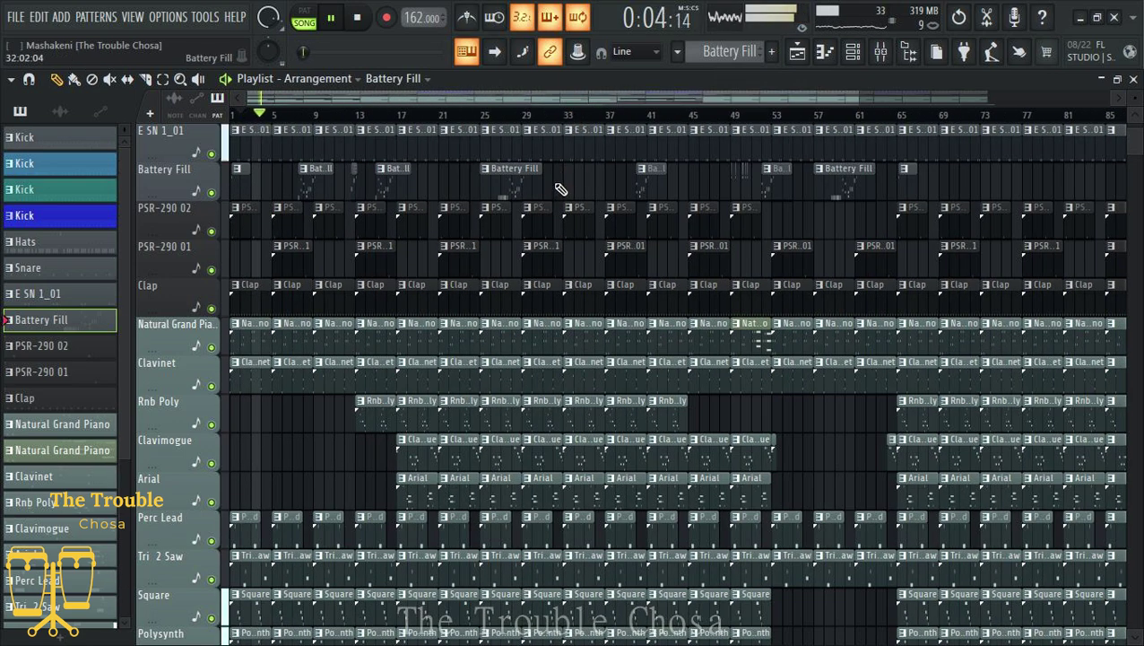
pyautogui.scroll(-3, 668, 246)
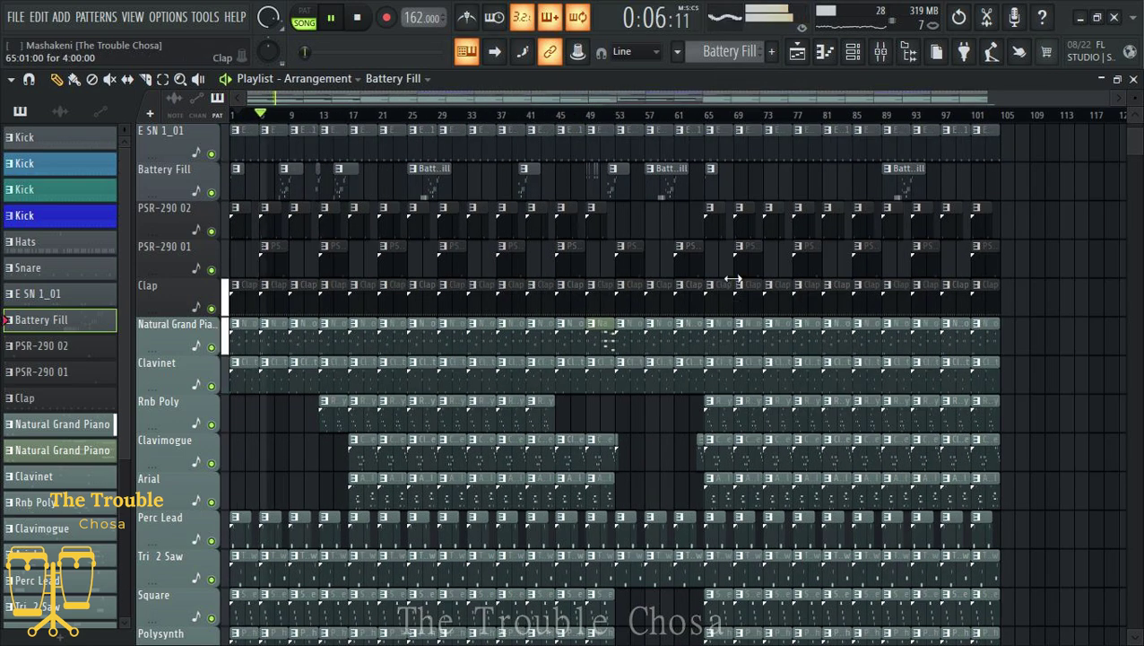
pyautogui.scroll(-6, 981, 355)
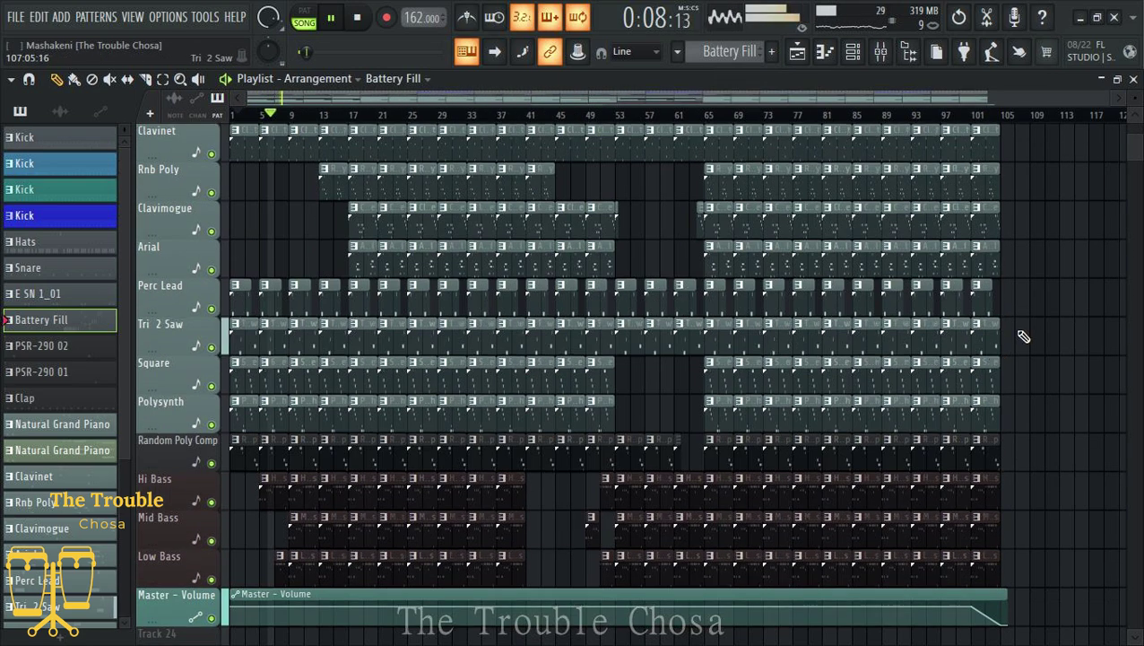
# Step: Save the project with the updated intro clips while the song plays
pyautogui.scroll(10, 1022, 335)
pyautogui.hotkey('ctrl', 's')
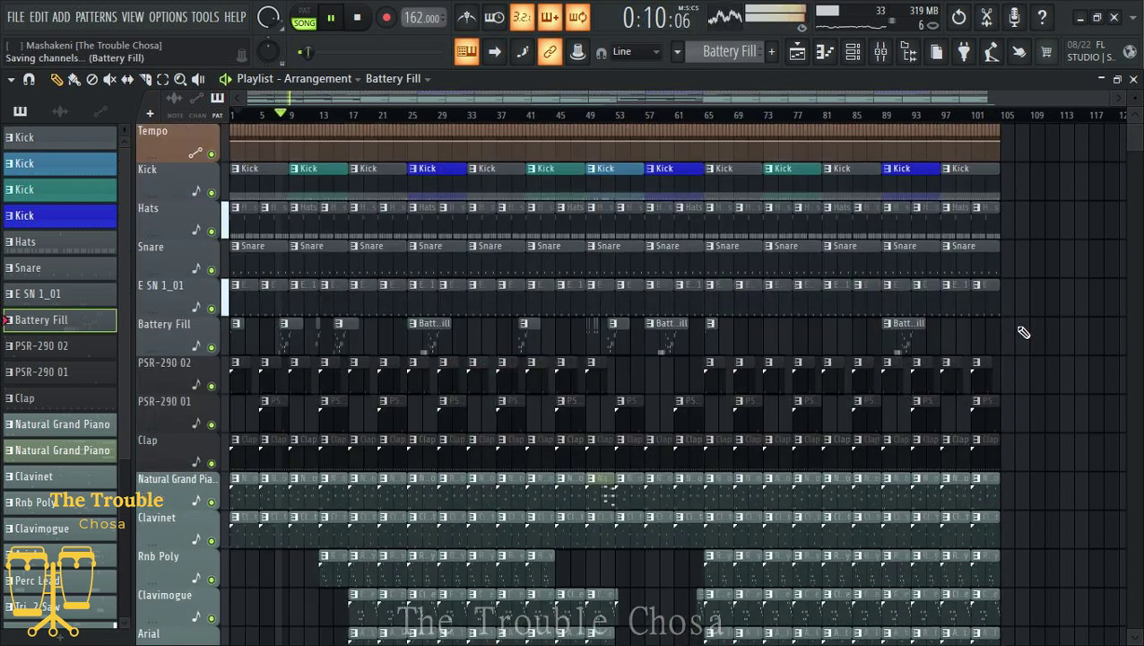
pyautogui.scroll(-5, 1128, 323)
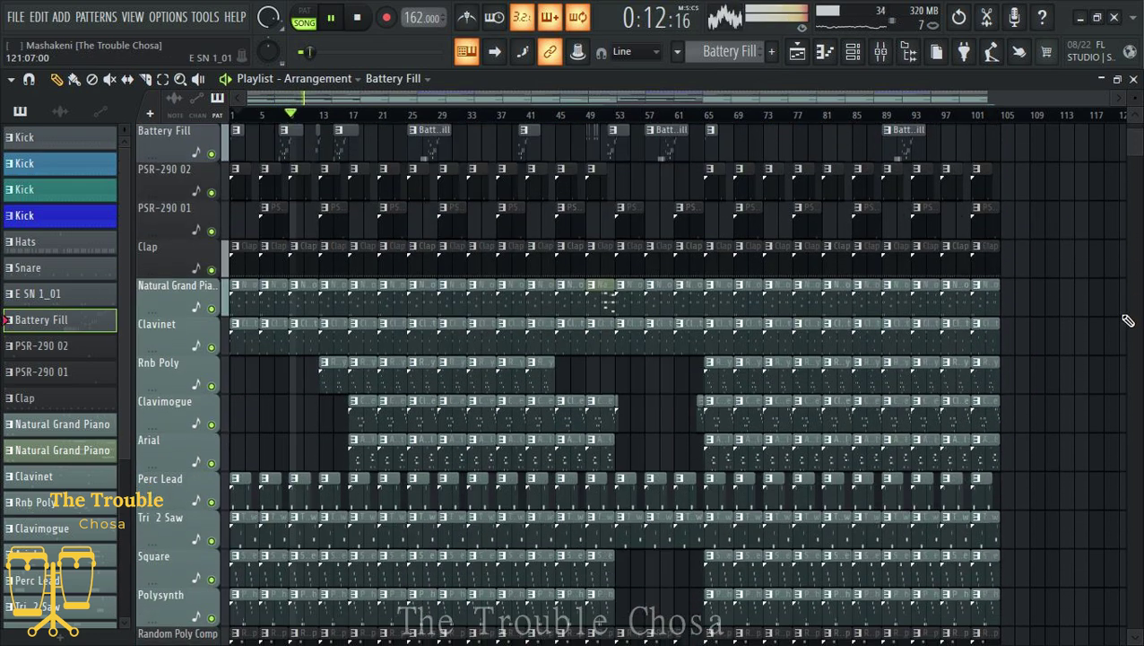
pyautogui.scroll(5, 1128, 320)
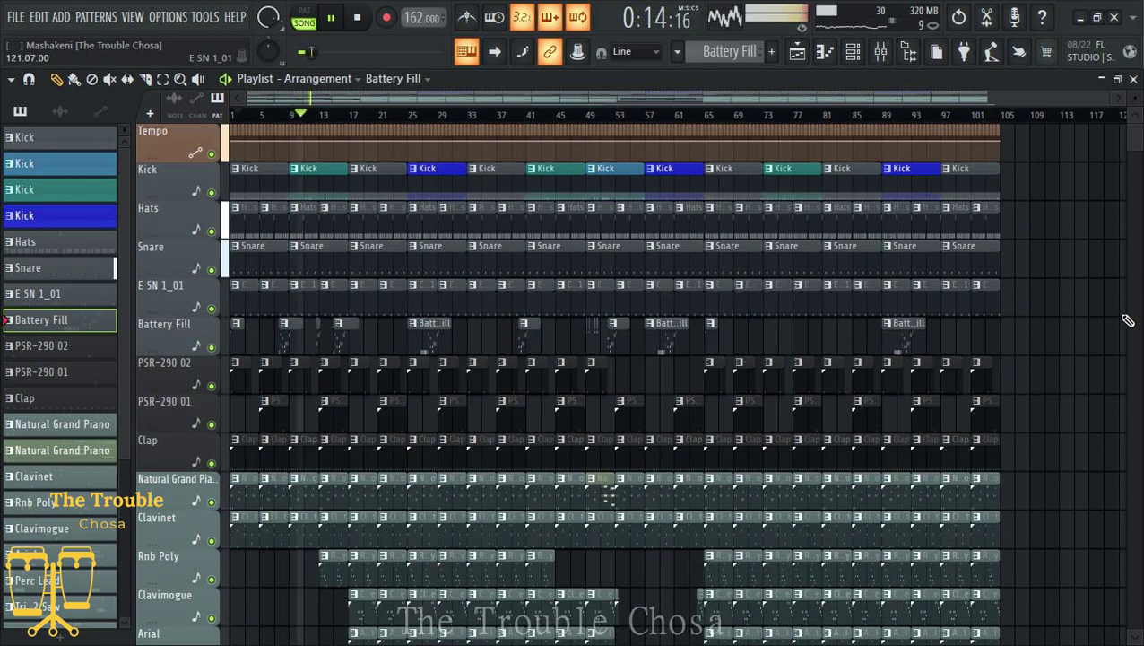
pyautogui.hotkey('ctrl', 's')
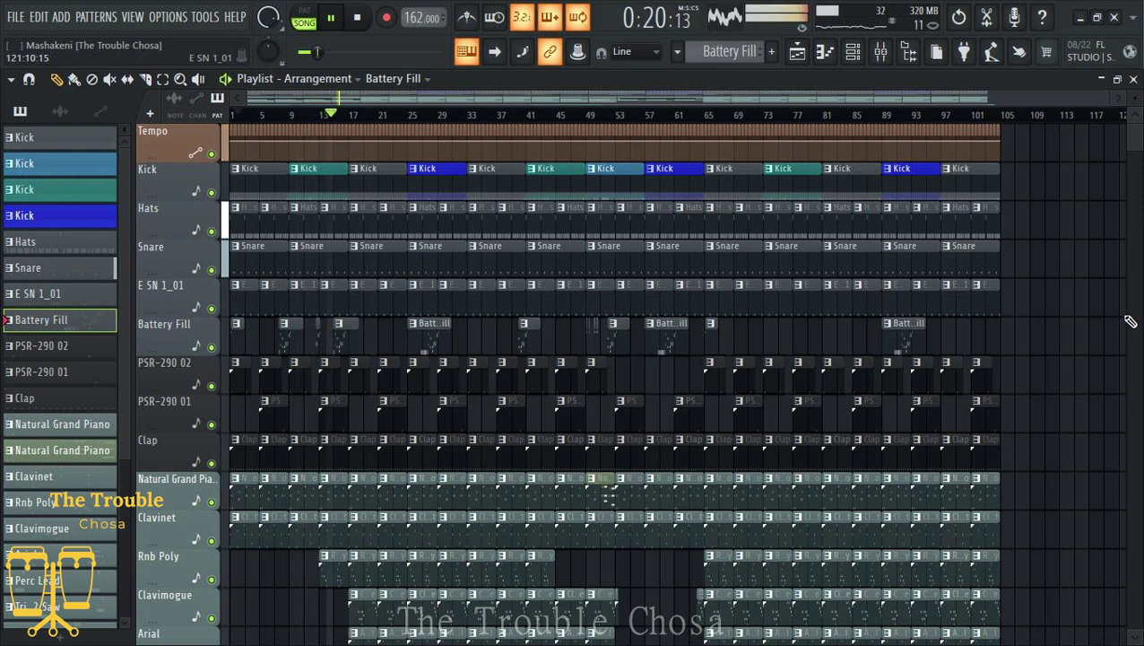
# Step: Play the song from late in bar 12 to check the Battery Fill clips in bars 13 to 15
pyautogui.scroll(-8, 1129, 320)
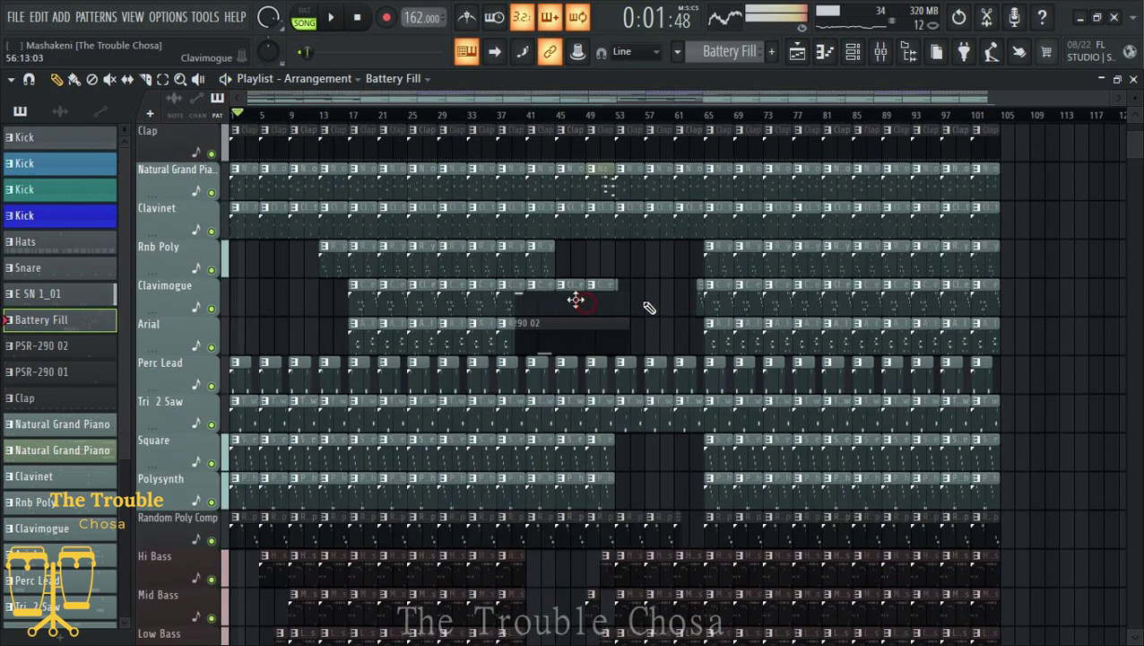
pyautogui.scroll(3, 650, 308)
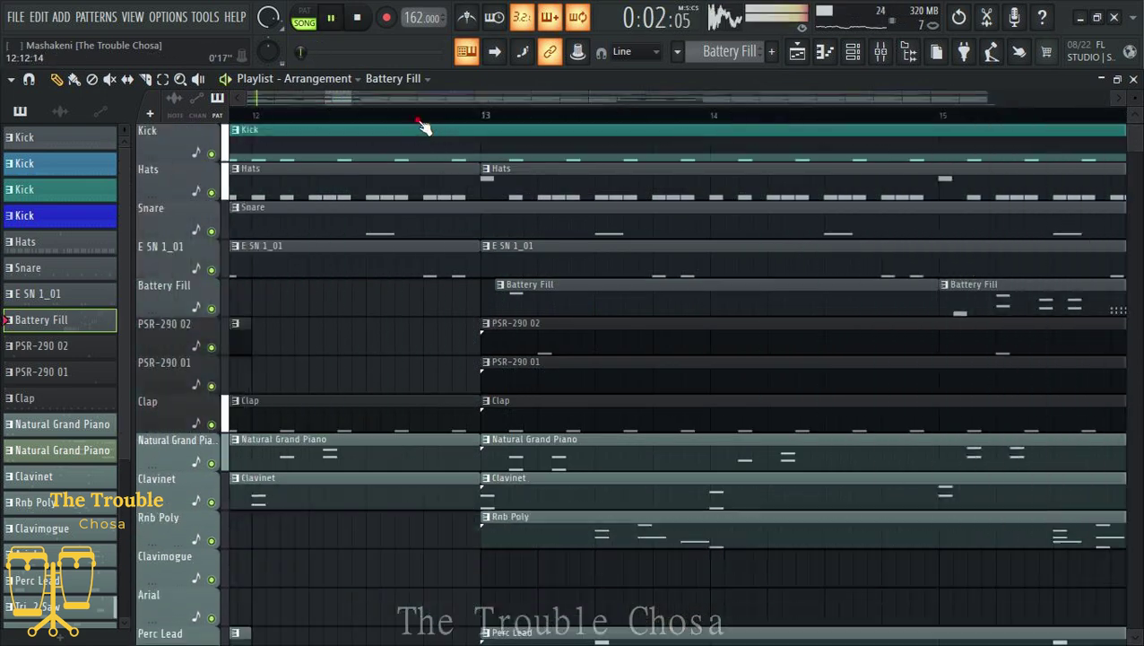
pyautogui.click(426, 117)
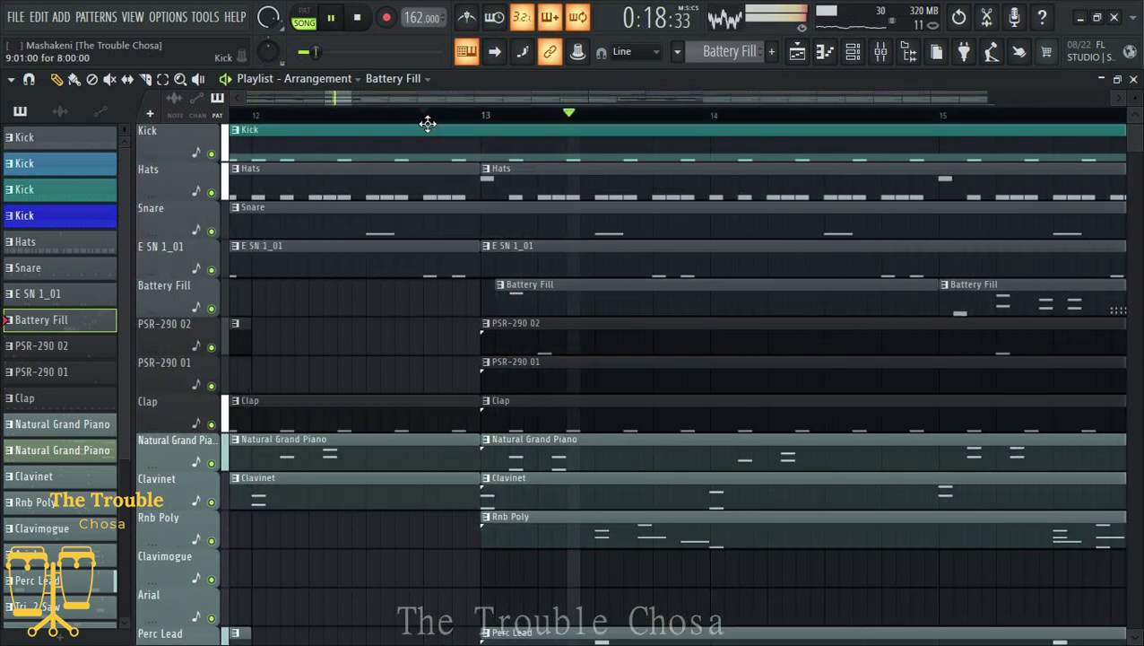
pyautogui.scroll(-5, 439, 121)
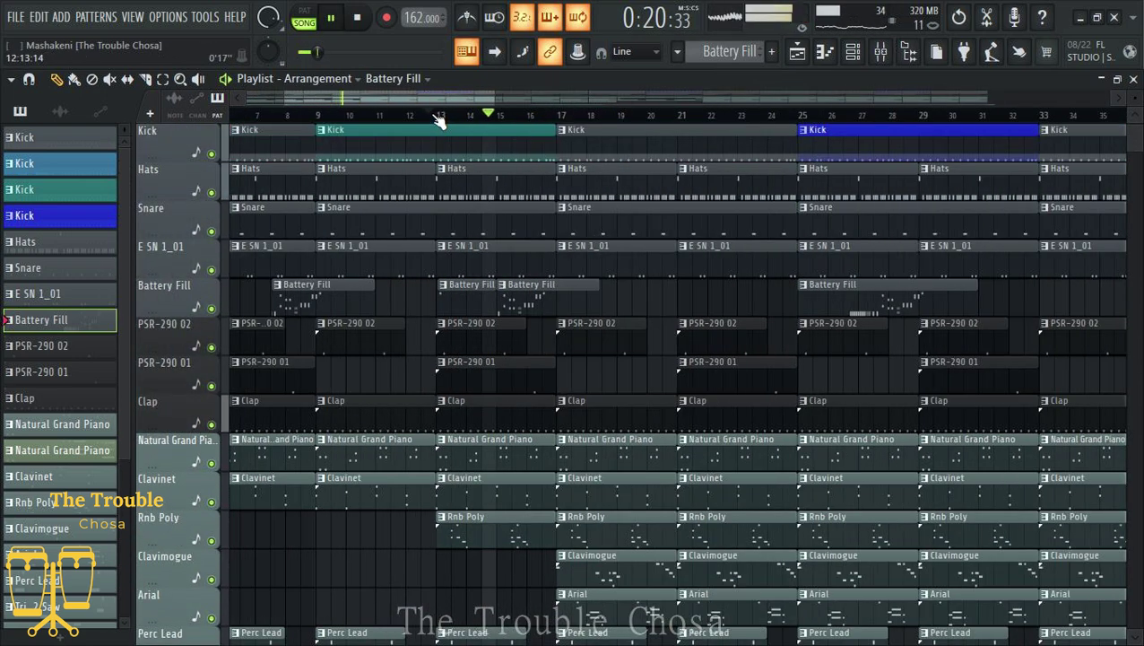
# Step: Move the Battery Fill clip at bar 15 to start about the middle of that bar, and replay the transition
pyautogui.press('space')
pyautogui.moveTo(559, 314); pyautogui.dragTo(489, 299)
pyautogui.scroll(5, 567, 114)
pyautogui.press('space')
pyautogui.scroll(-5, 484, 121)
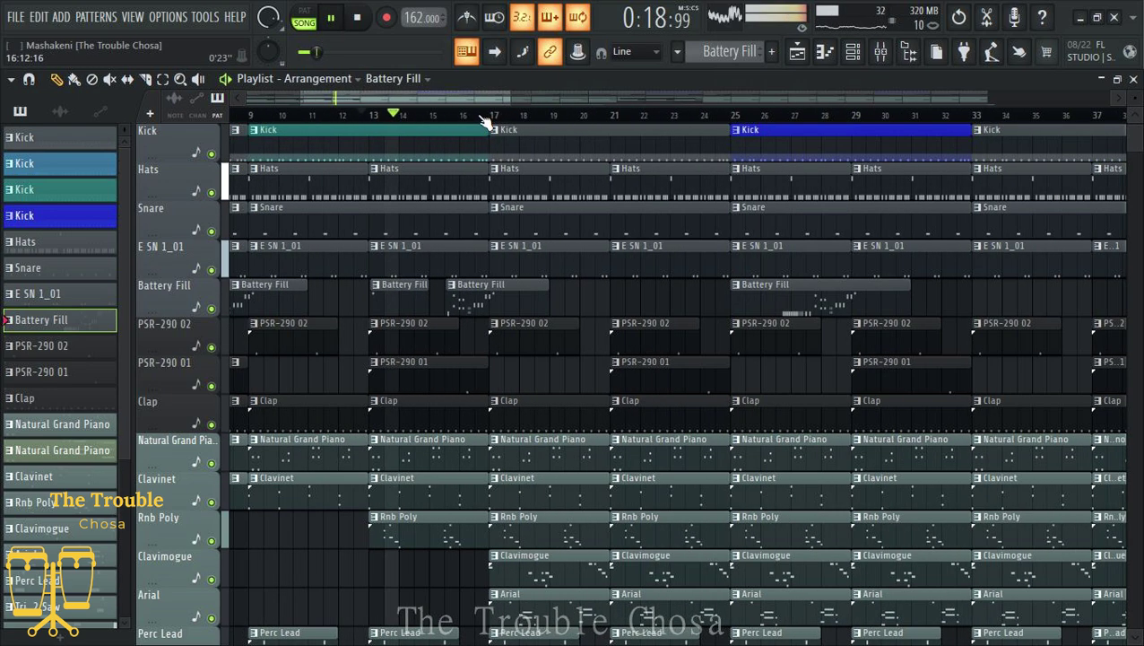
# Step: Examine all the tracks across the whole song during playback, from the drums down to the Master - Volume automation
pyautogui.scroll(-2, 484, 121)
pyautogui.scroll(-5, 554, 420)
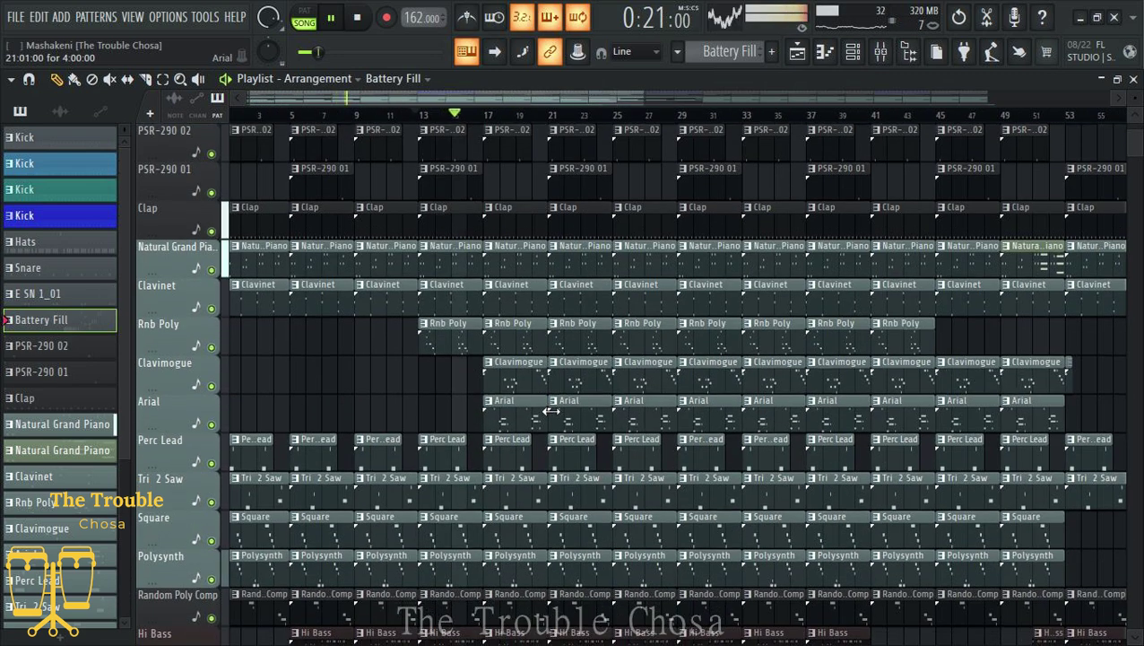
pyautogui.scroll(2, 554, 411)
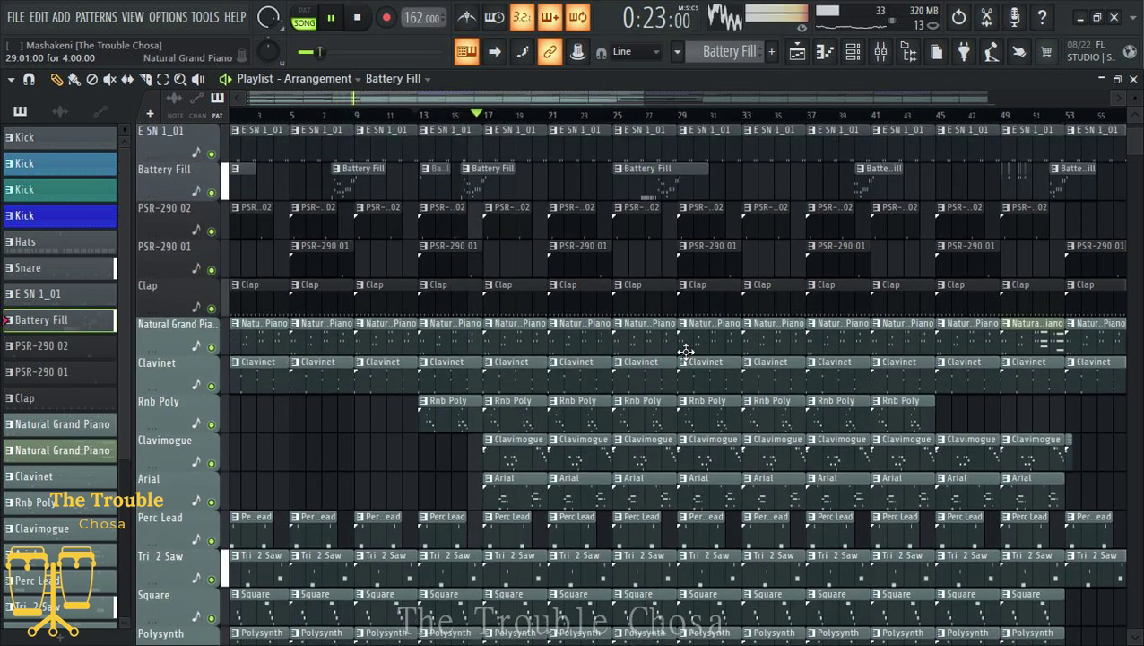
pyautogui.scroll(-5, 685, 350)
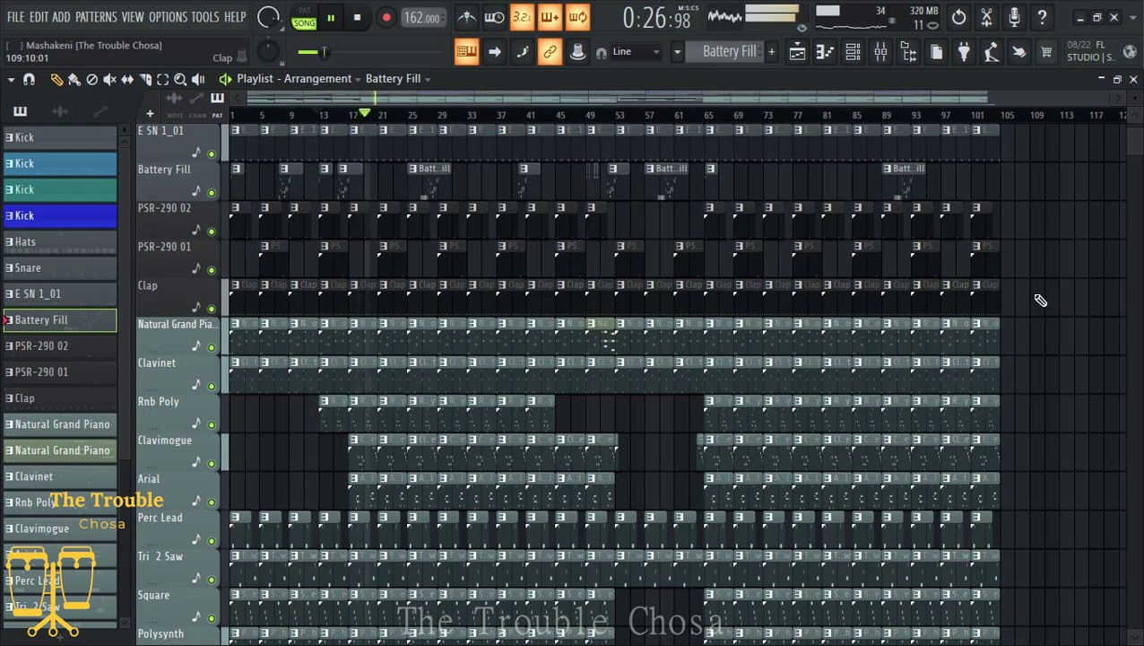
pyautogui.scroll(-6, 1035, 338)
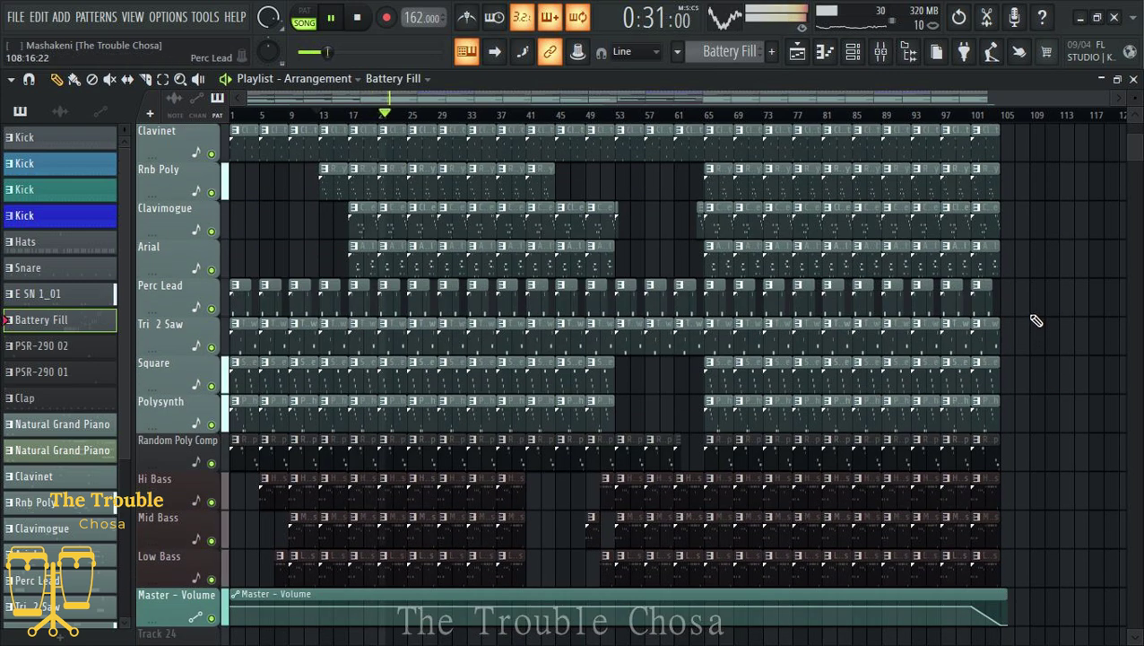
pyautogui.scroll(-3, 1043, 313)
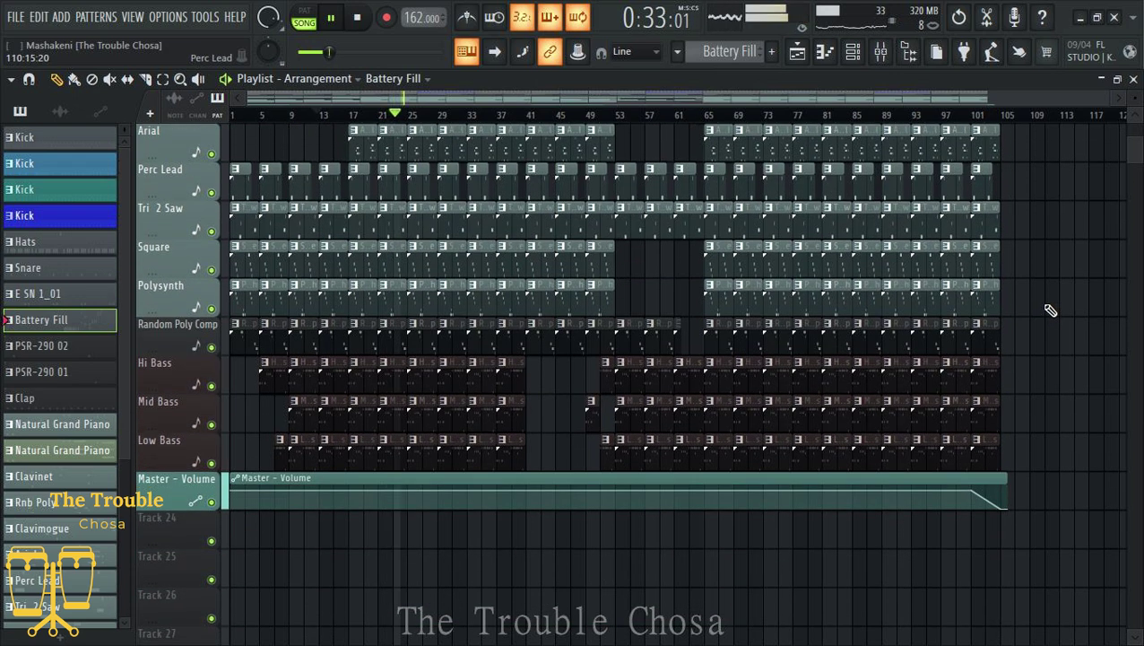
pyautogui.scroll(7, 1050, 310)
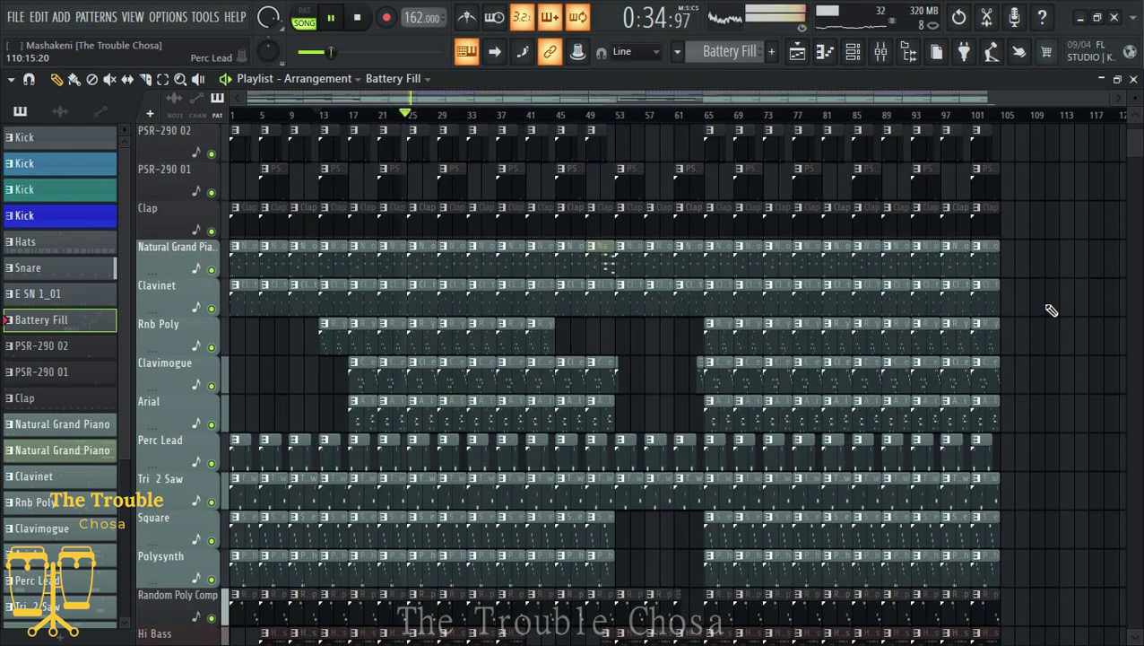
pyautogui.scroll(6, 1075, 303)
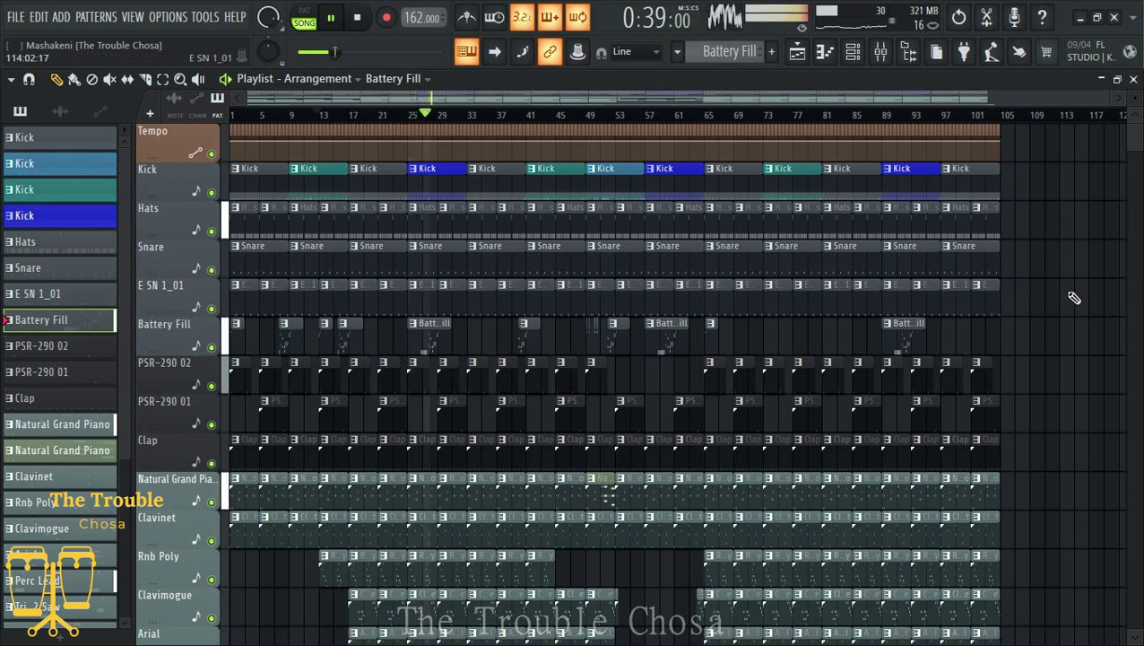
pyautogui.hotkey('alt', 'Tab')
pyautogui.hotkey('alt', 'Tab')
pyautogui.hotkey('alt', 'Tab')
pyautogui.hotkey('alt', 'Tab')
pyautogui.hotkey('alt', 'Tab')
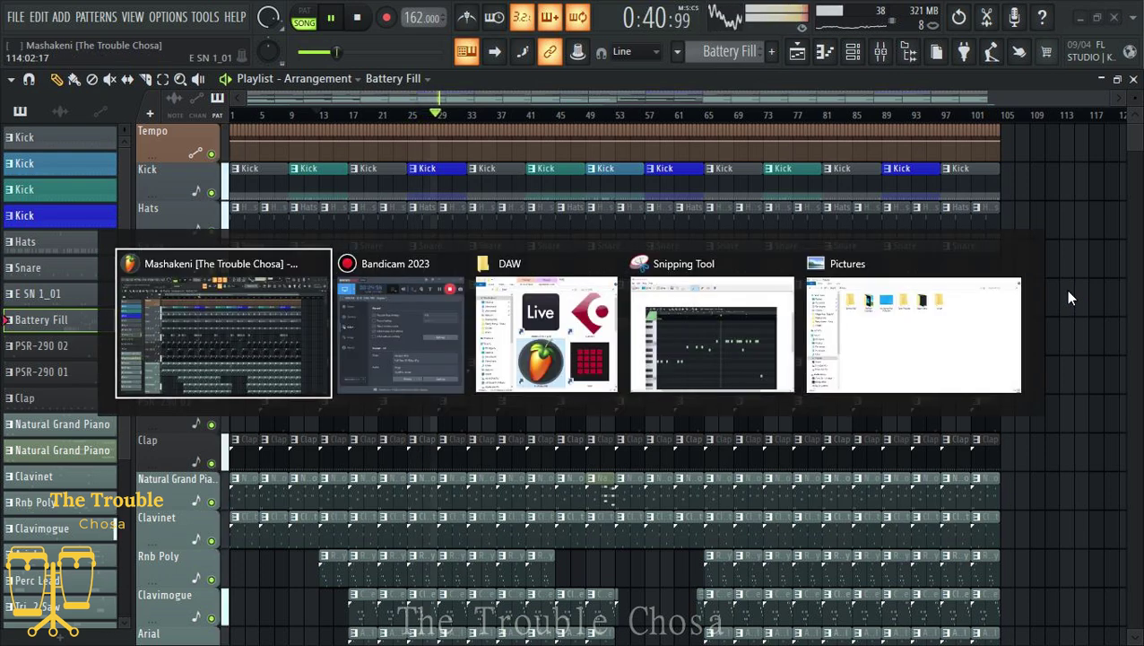
pyautogui.hotkey('alt', 'Tab')
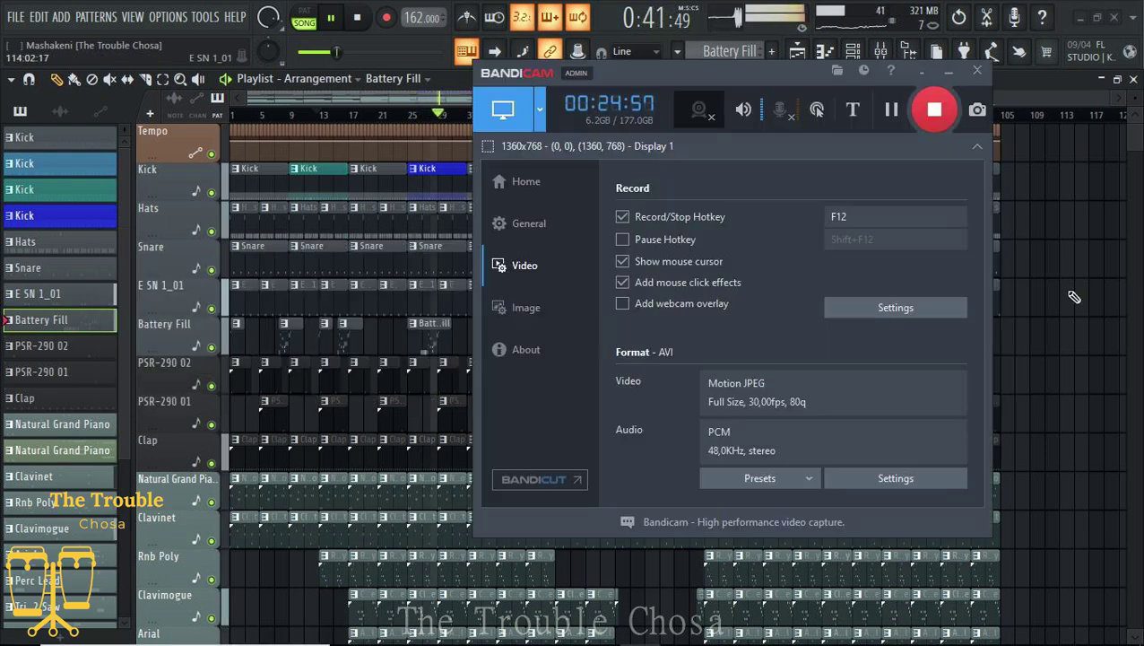
pyautogui.click(1044, 93)
# Step: Save the project and slightly reduce the height of the playlist tracks
pyautogui.scroll(-5, 1054, 297)
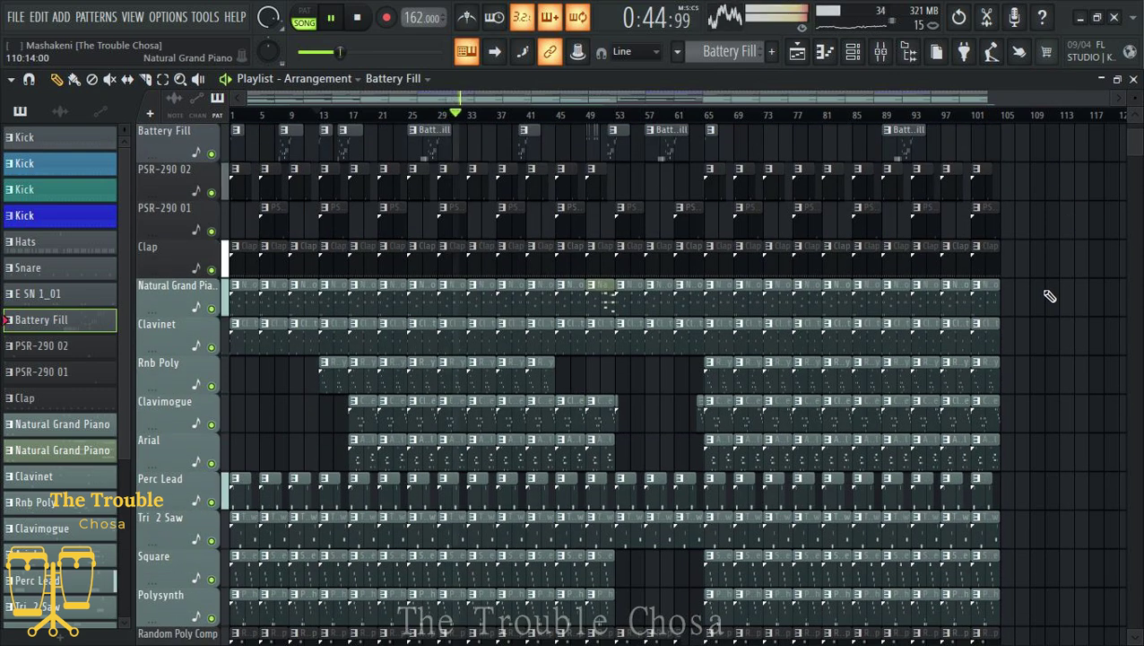
pyautogui.hotkey('ctrl', 's')
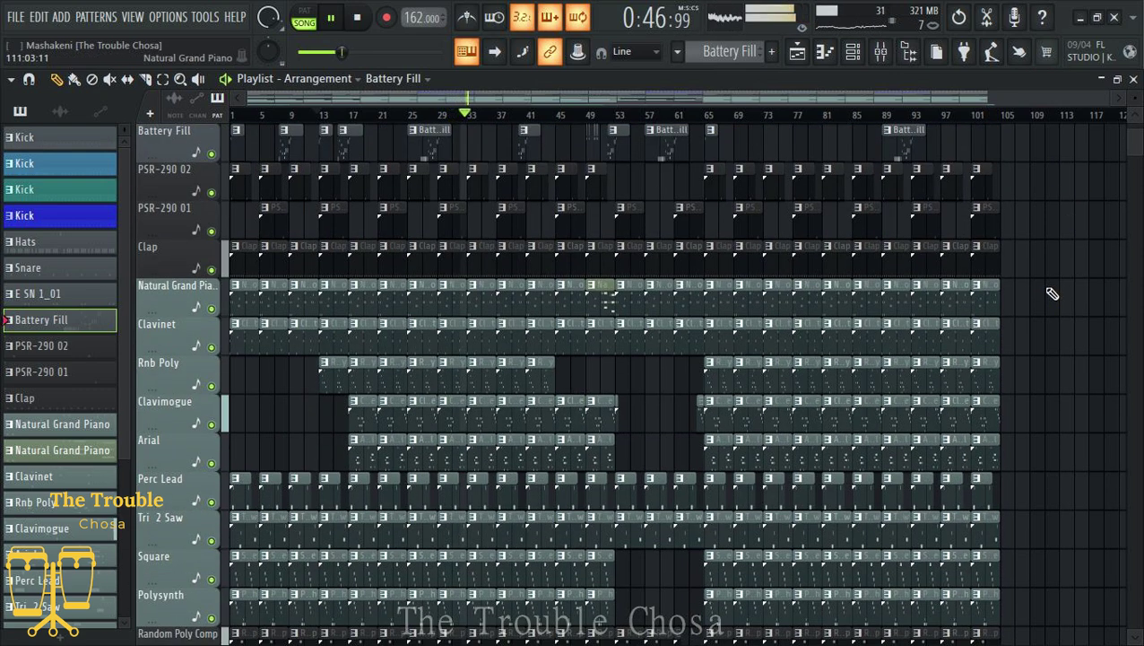
pyautogui.scroll(-3, 1052, 294)
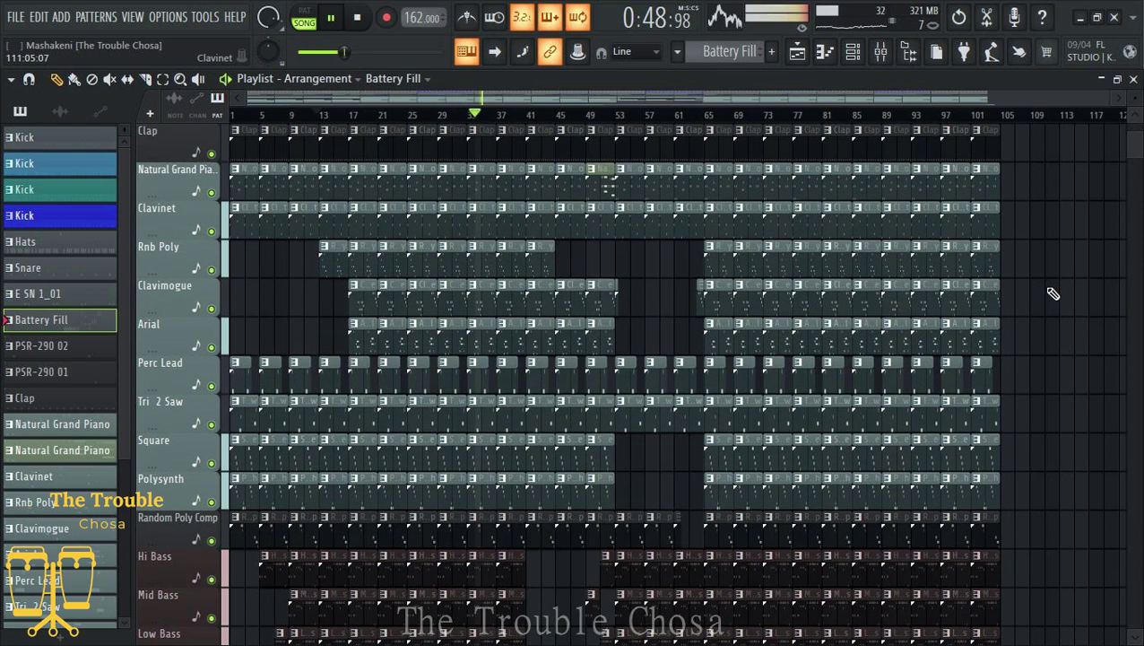
pyautogui.keyDown('alt'); pyautogui.scroll(-4, 1054, 291); pyautogui.keyUp('alt')
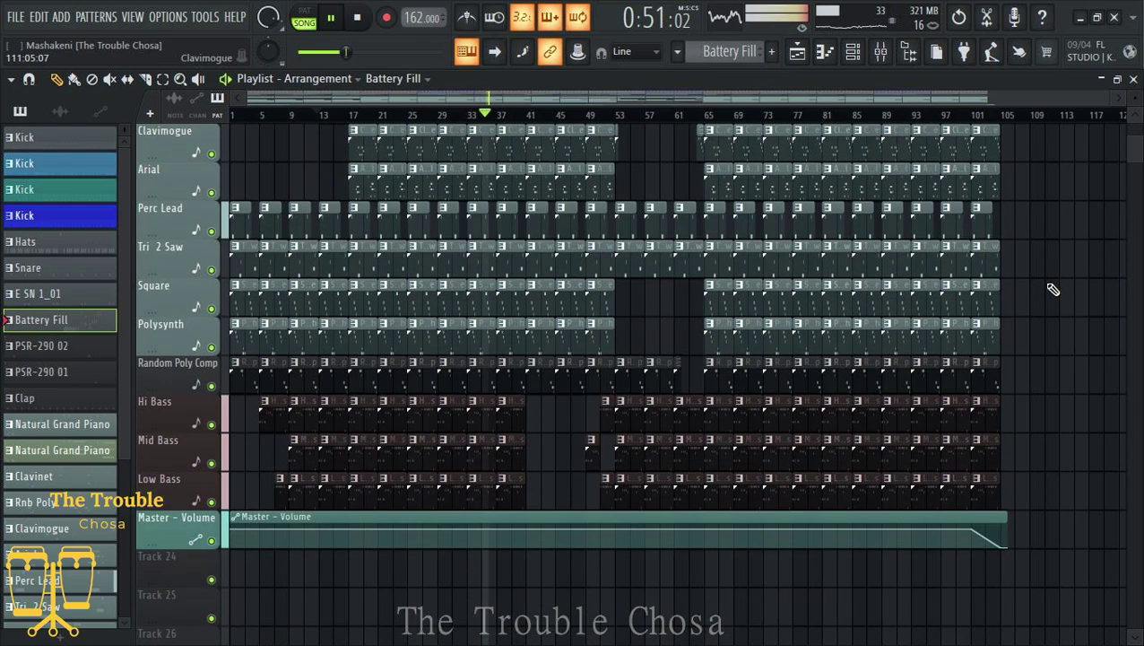
pyautogui.keyDown('alt'); pyautogui.scroll(-2, 608, 176); pyautogui.keyUp('alt')
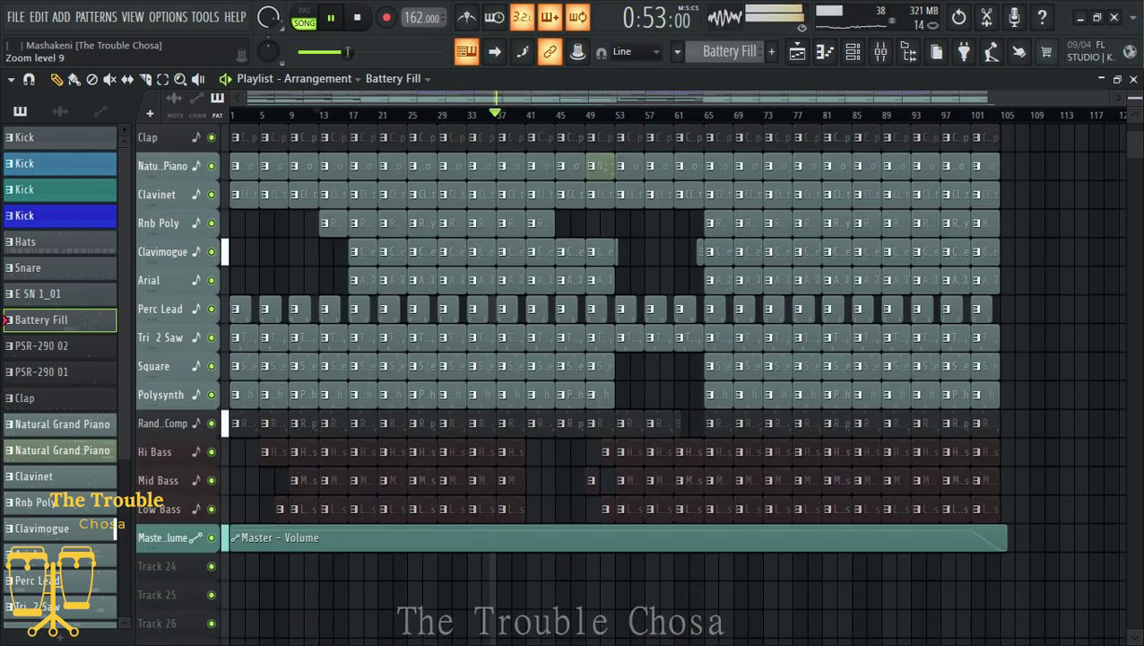
pyautogui.keyDown('alt'); pyautogui.scroll(3, 603, 168); pyautogui.keyUp('alt')
pyautogui.scroll(4, 1119, 309)
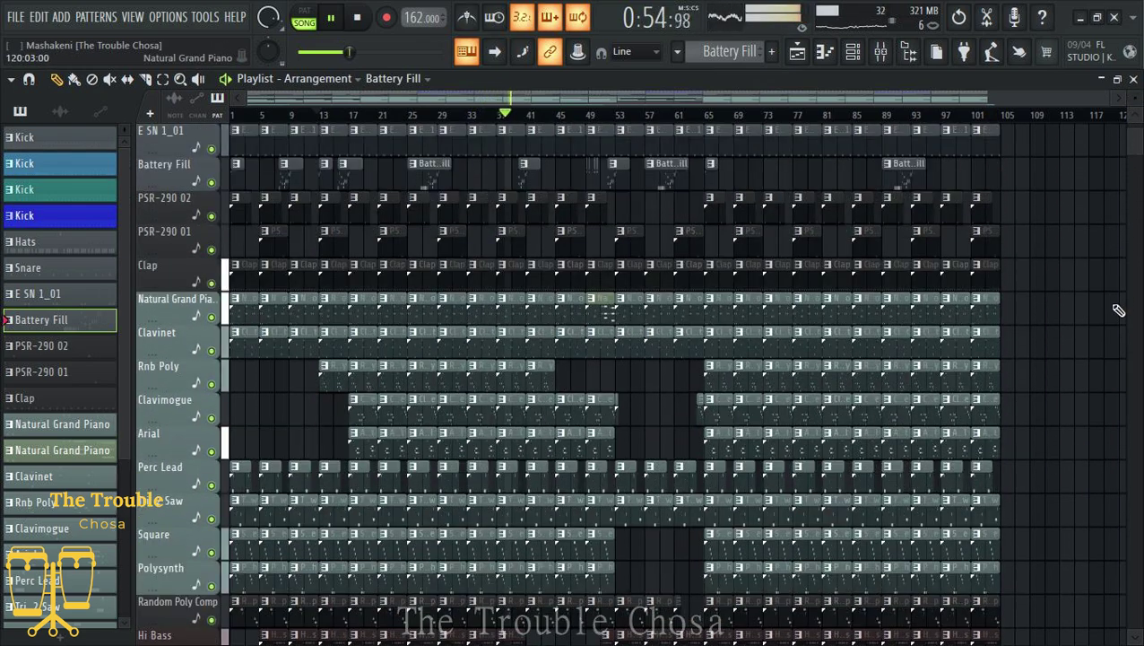
# Step: Review the complete arrangement while it plays, comparing the drum, melodic and bass tracks and the closing volume fade
pyautogui.scroll(-3, 1119, 310)
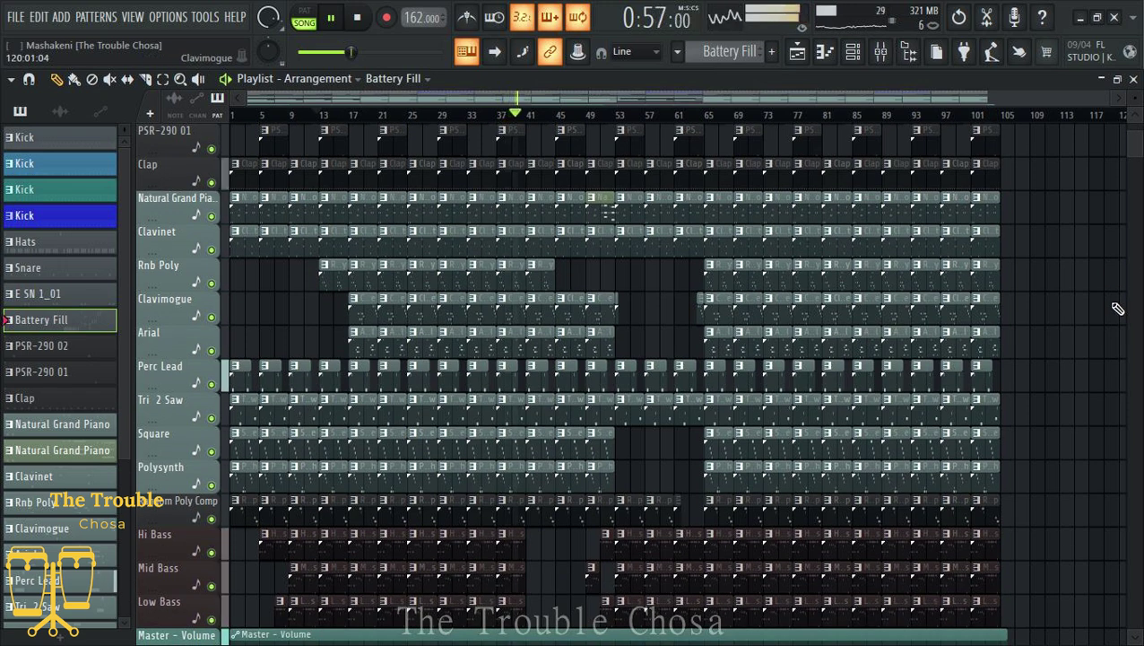
pyautogui.scroll(3, 1116, 303)
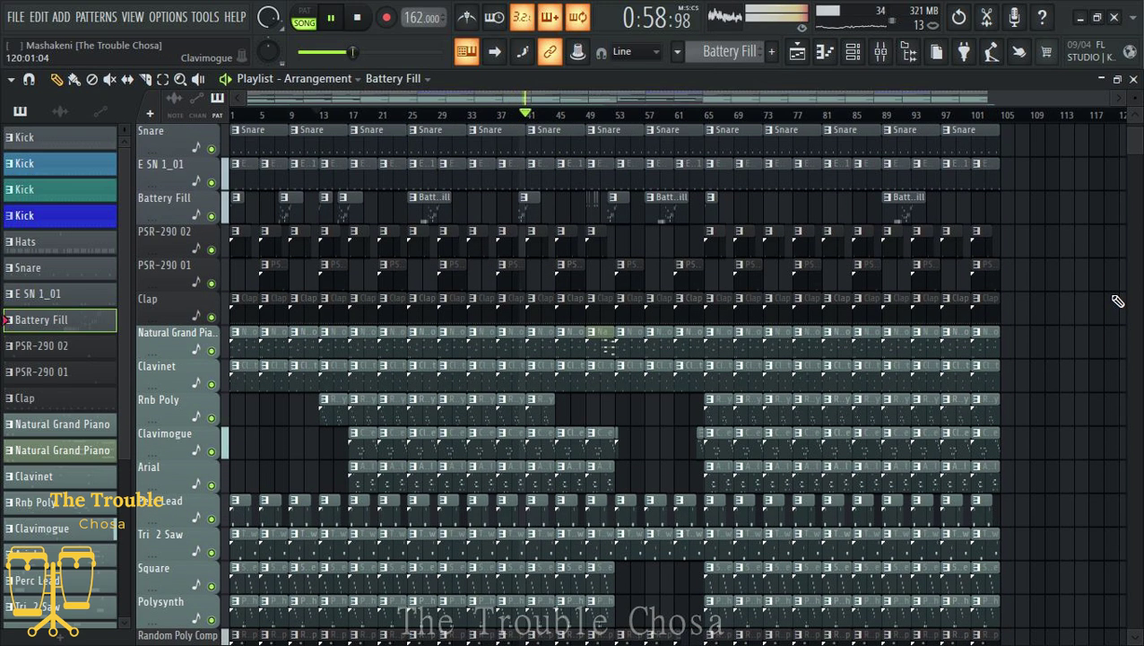
pyautogui.scroll(-3, 1116, 303)
pyautogui.scroll(4, 1118, 301)
pyautogui.scroll(3, 1117, 301)
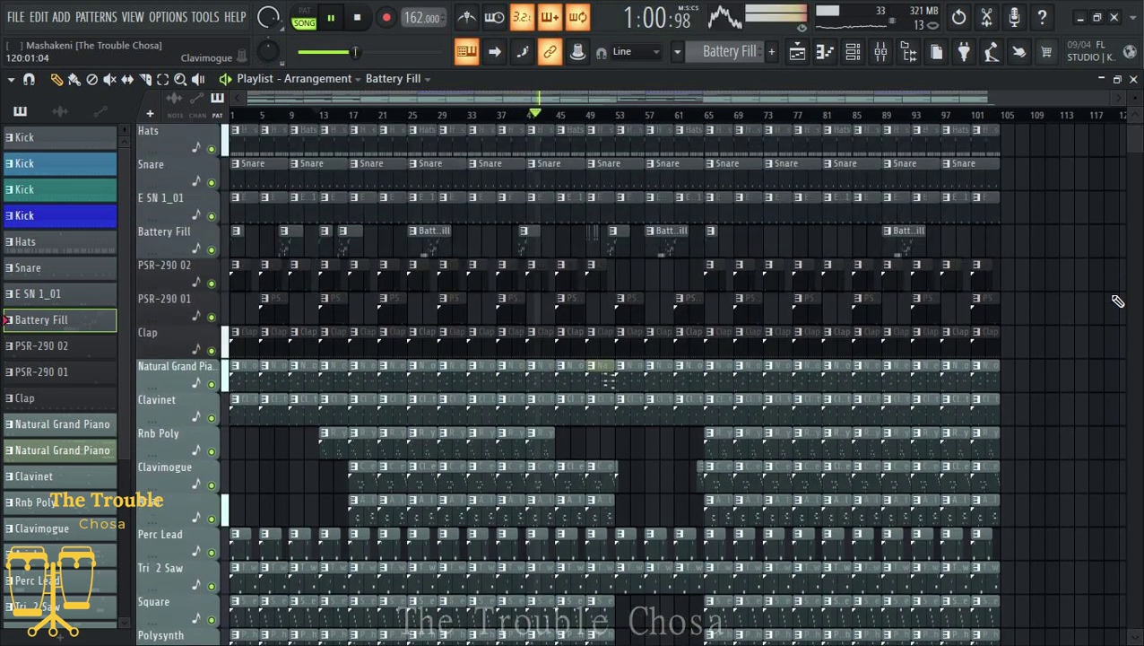
pyautogui.scroll(-3, 1119, 302)
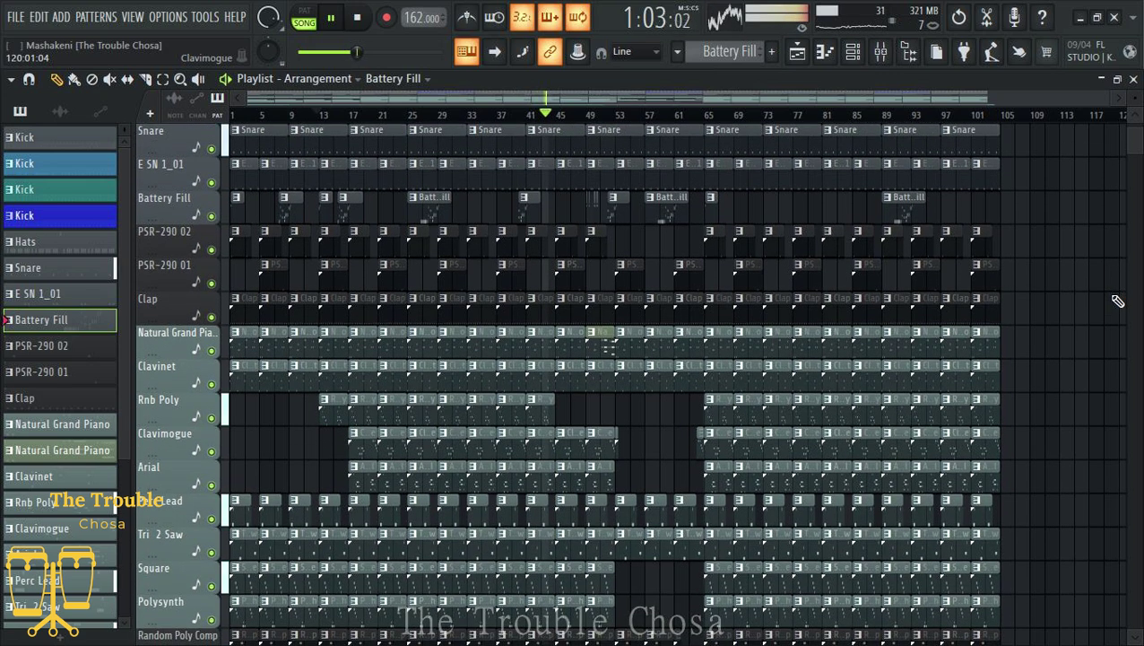
pyautogui.scroll(-6, 1119, 302)
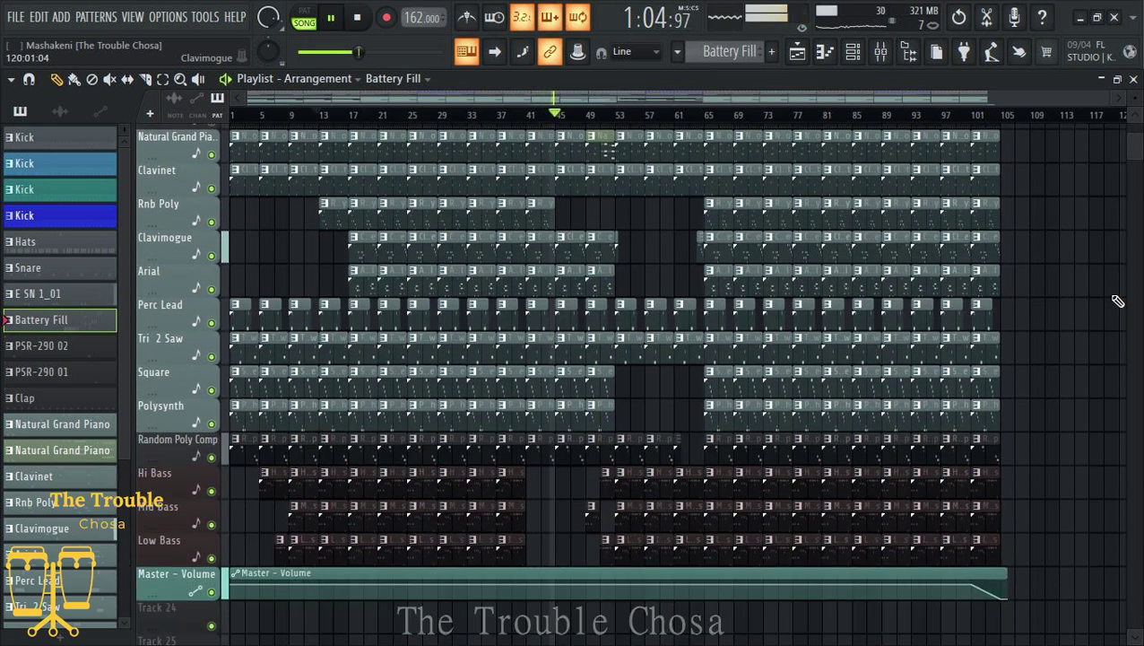
pyautogui.scroll(2, 1118, 301)
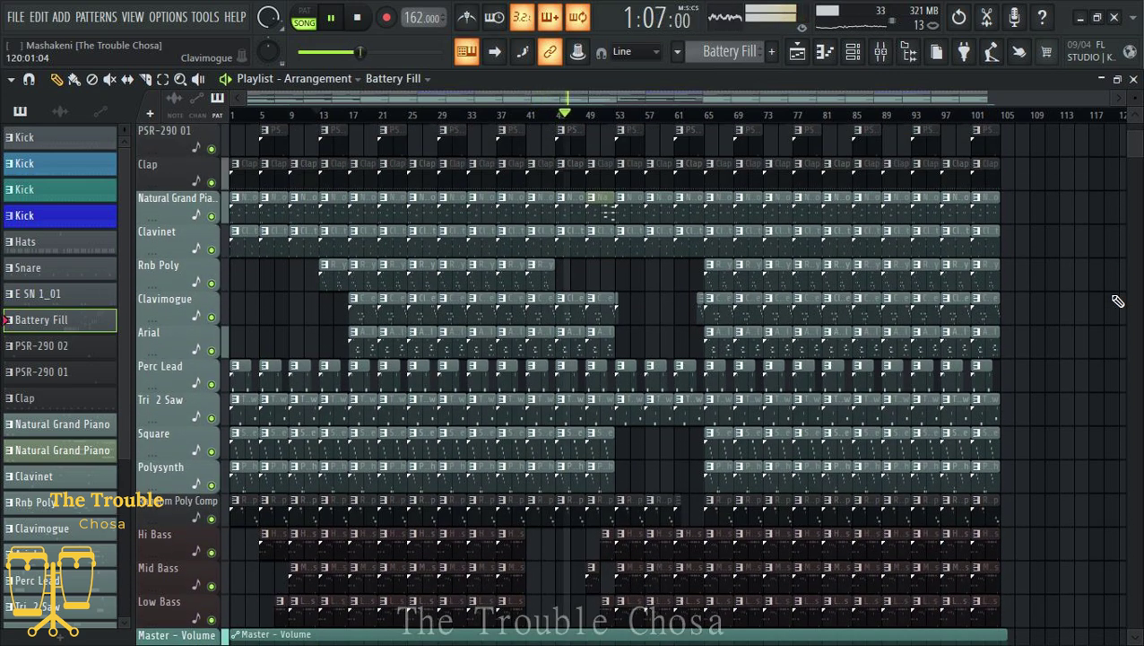
pyautogui.scroll(1, 1119, 301)
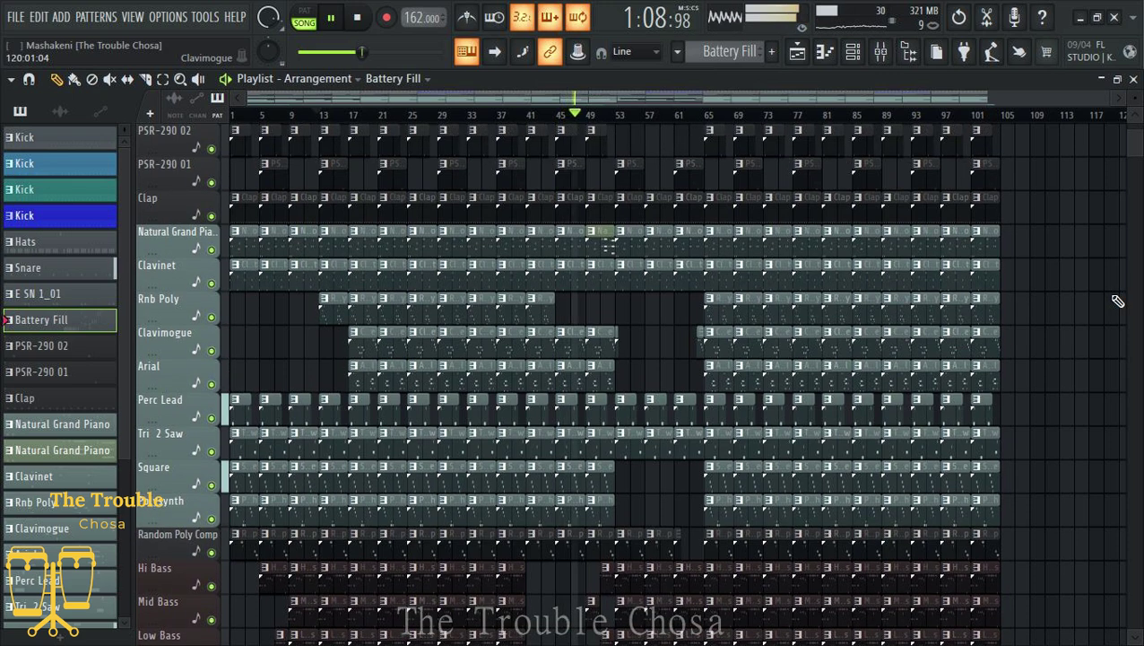
pyautogui.scroll(-3, 1118, 301)
pyautogui.scroll(5, 1118, 302)
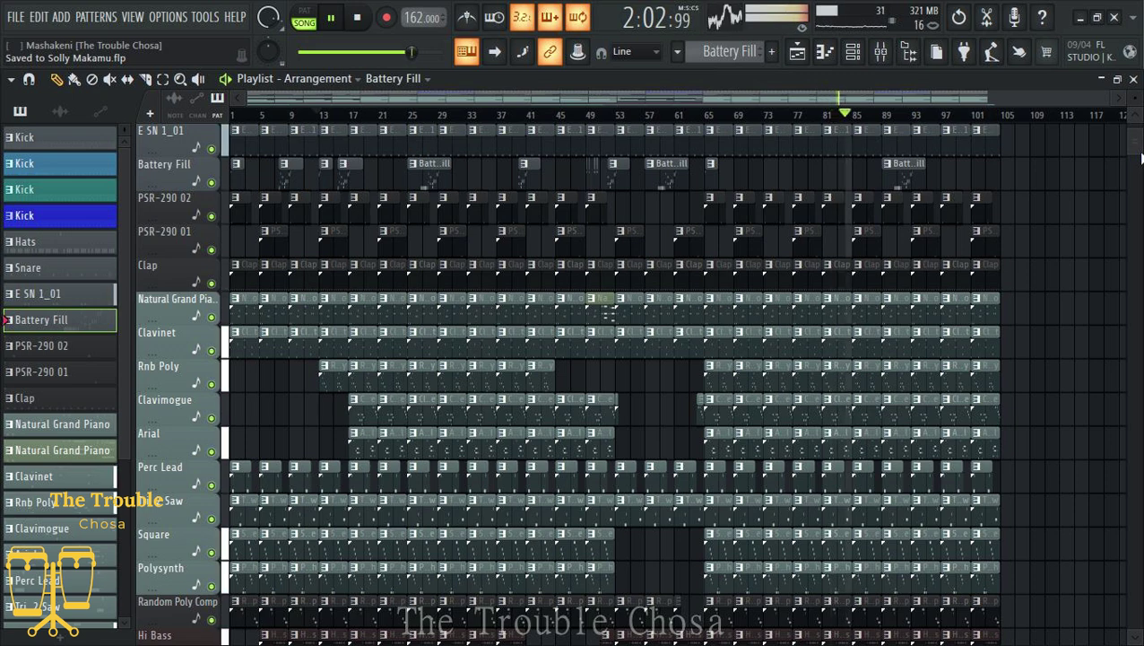
pyautogui.scroll(-5, 1141, 158)
pyautogui.scroll(8, 1141, 158)
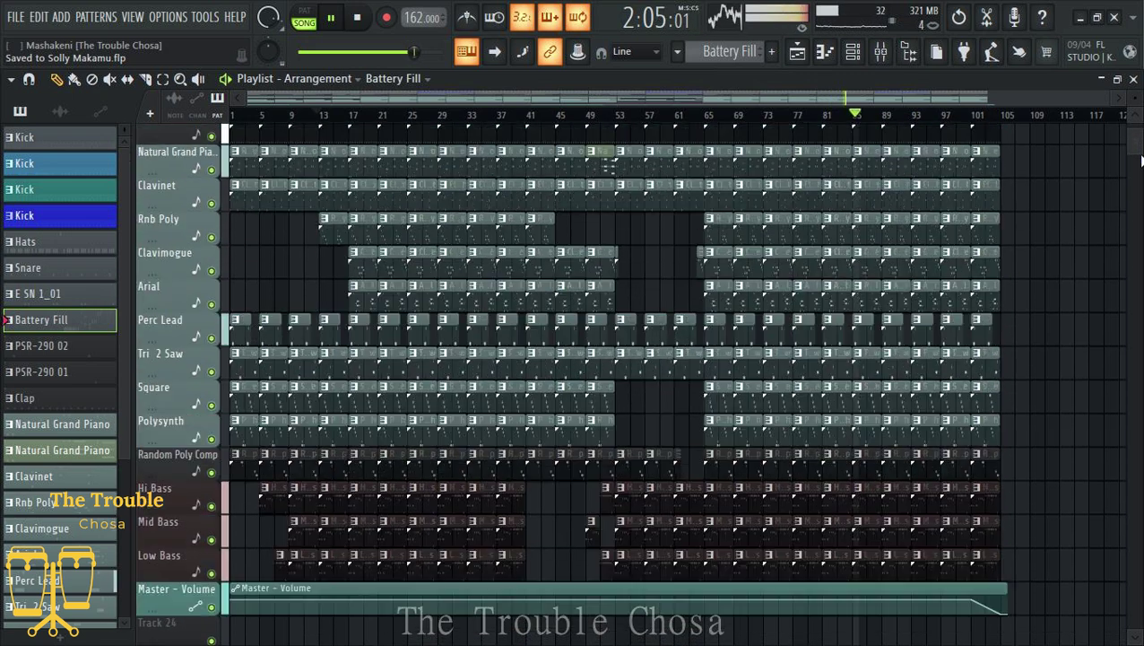